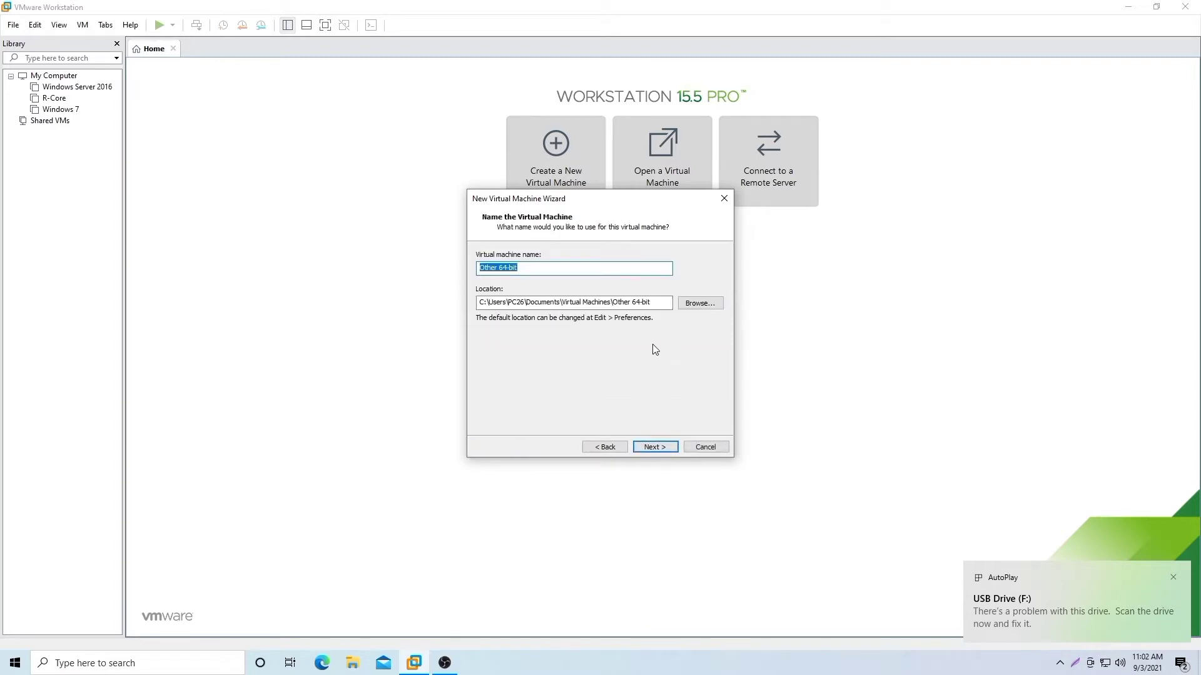
Step: Name the new virtual machine 'Proxmox Kelompok10', give it a 100 GB maximum disk size, and finish the wizard
{"action": "key", "text": "BackSpace"}
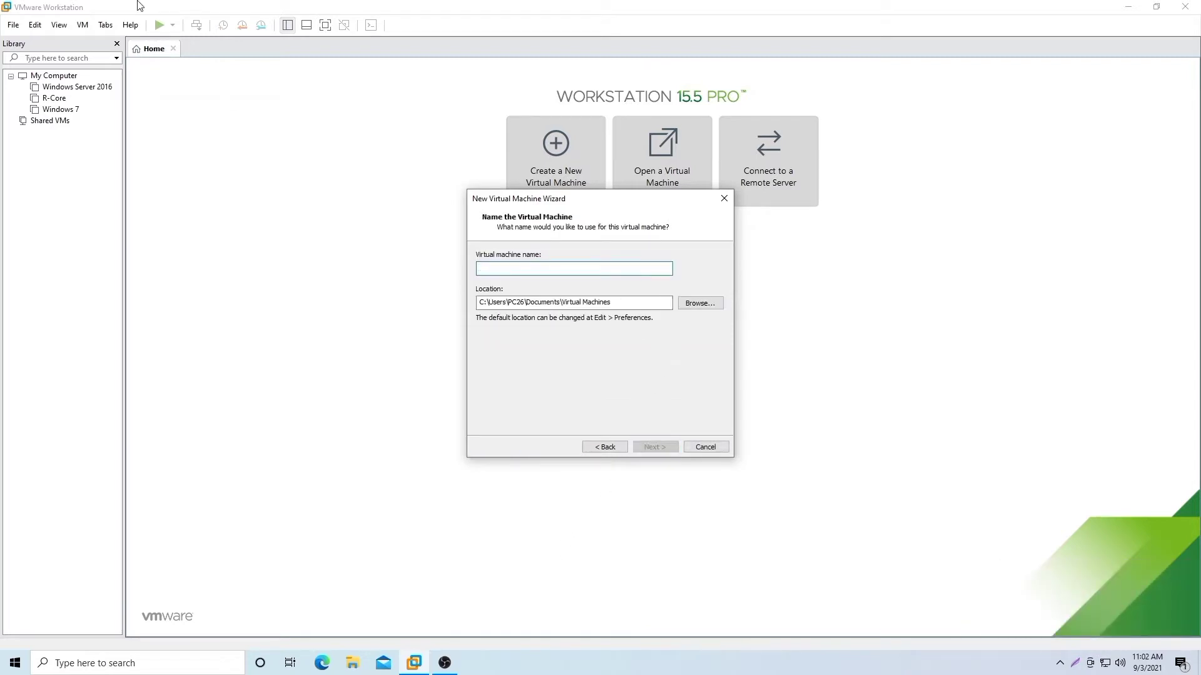
{"action": "type", "text": "Proxmox"}
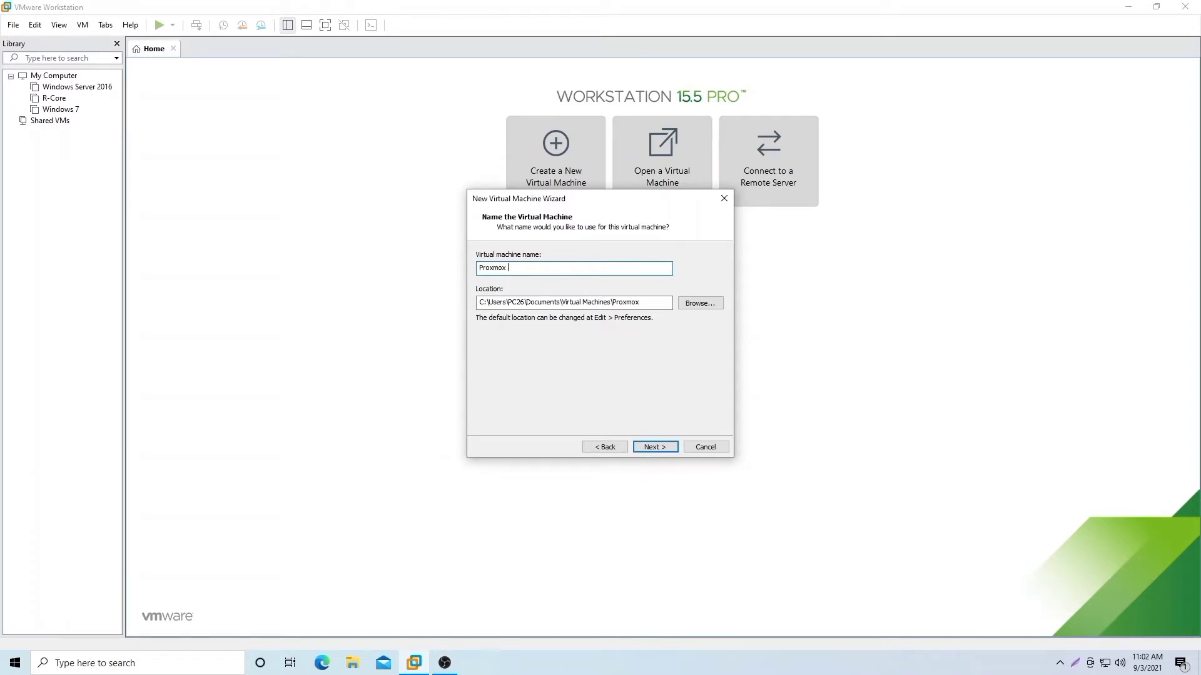
{"action": "type", "text": " Kelompp"}
{"action": "key", "text": "BackSpace"}
{"action": "type", "text": "ok10"}
{"action": "left_click", "coordinate": [651, 445]}
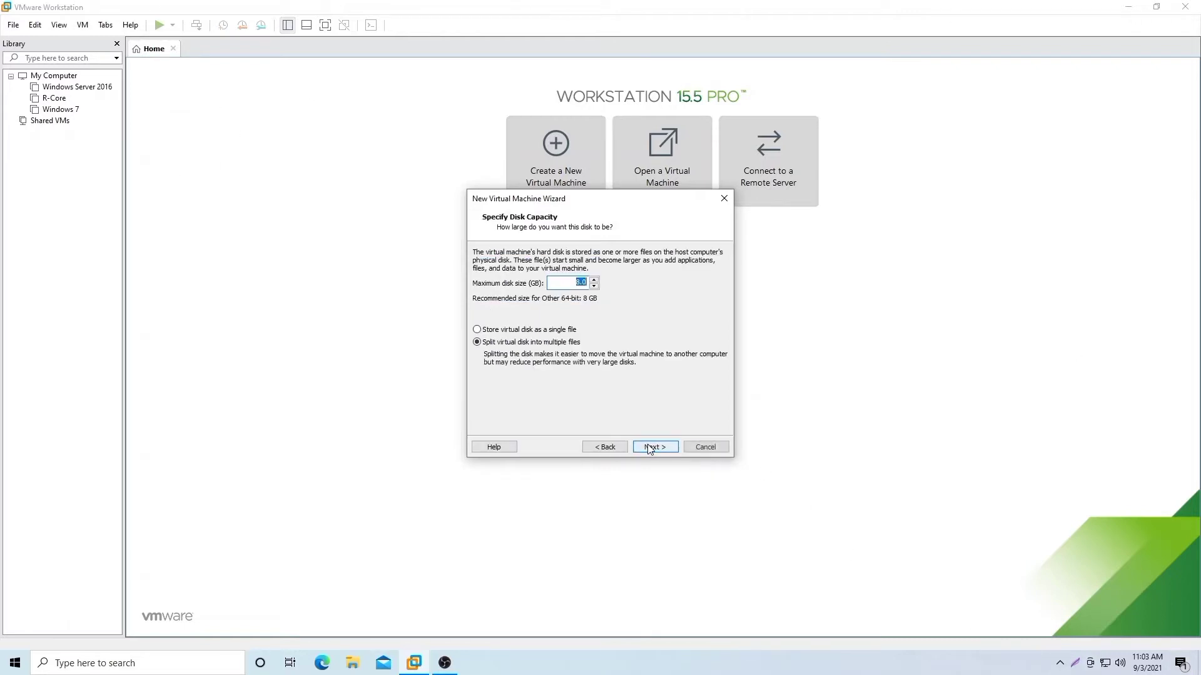
{"action": "type", "text": "100"}
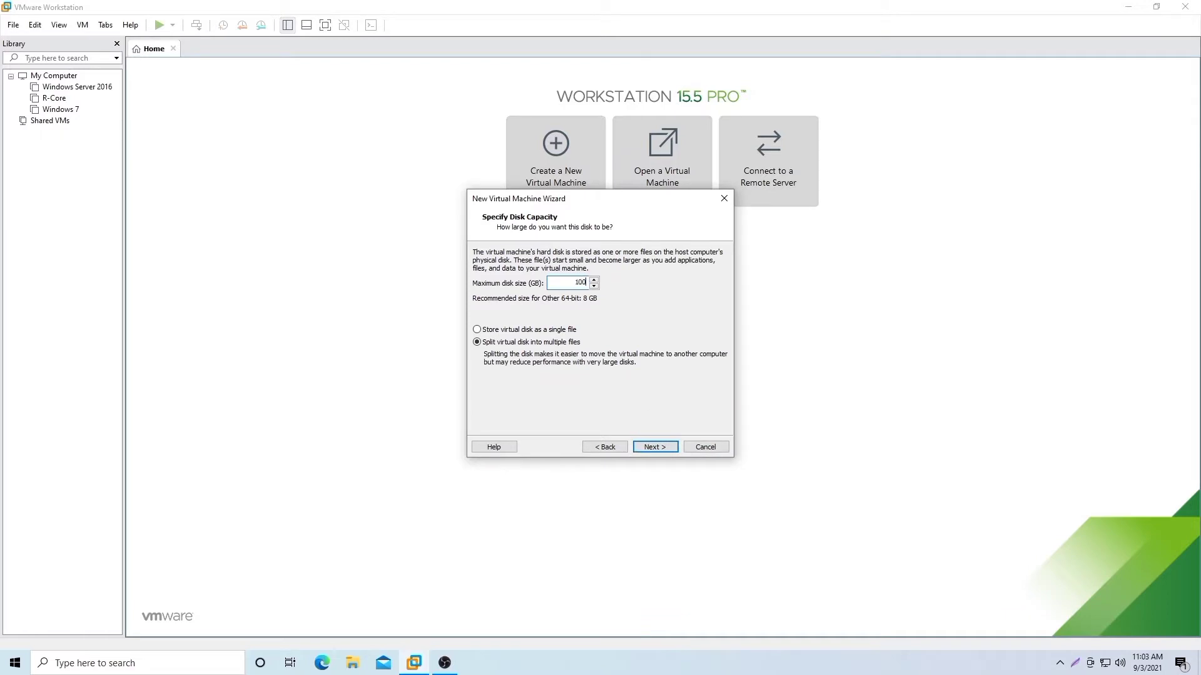
{"action": "left_click", "coordinate": [653, 449]}
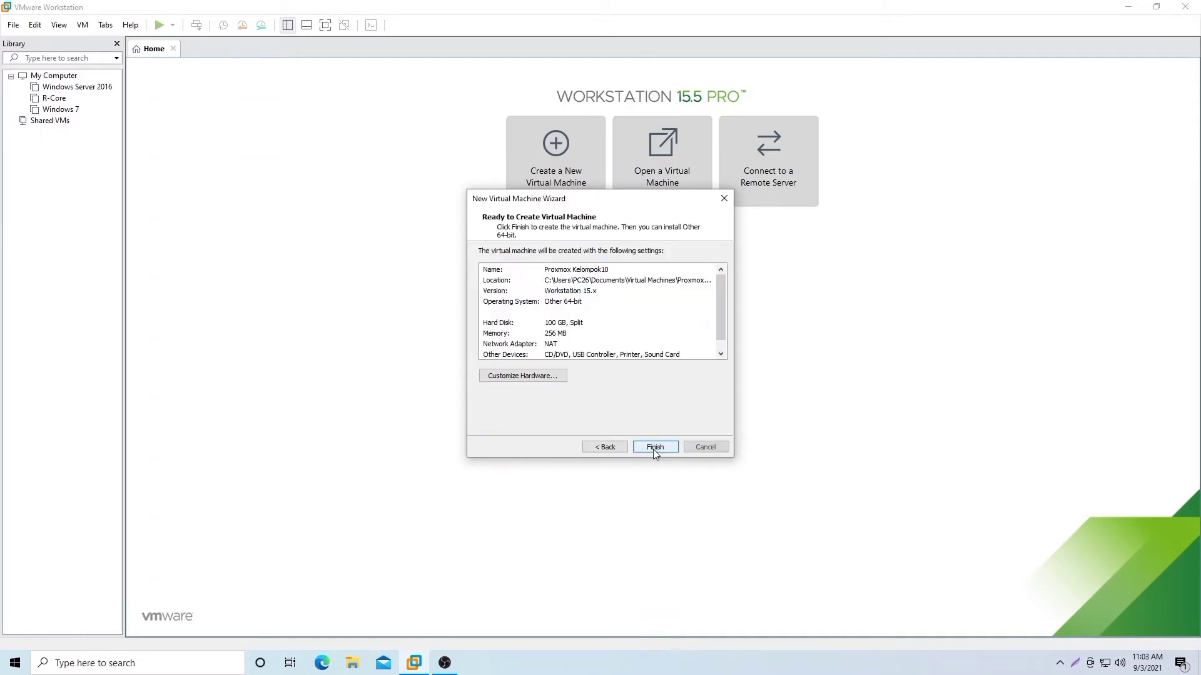
{"action": "left_click", "coordinate": [654, 448]}
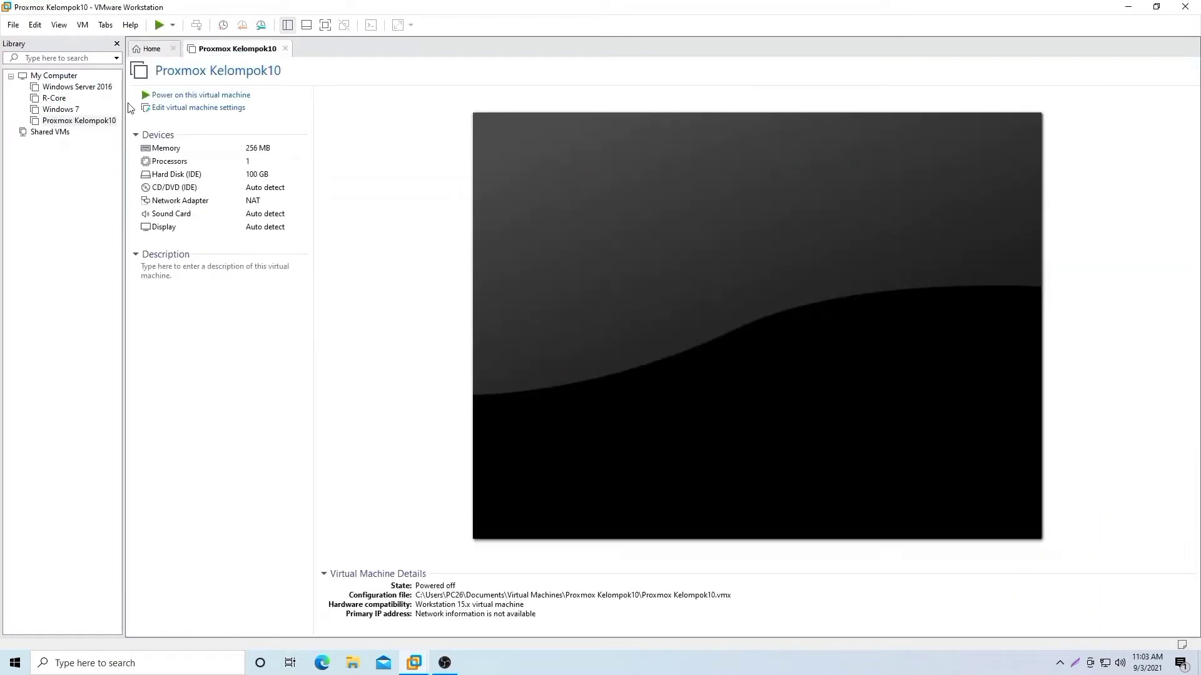
Step: Raise the VM's memory to 4096 MB and set 2 processors with 2 cores each
{"action": "left_click", "coordinate": [174, 108]}
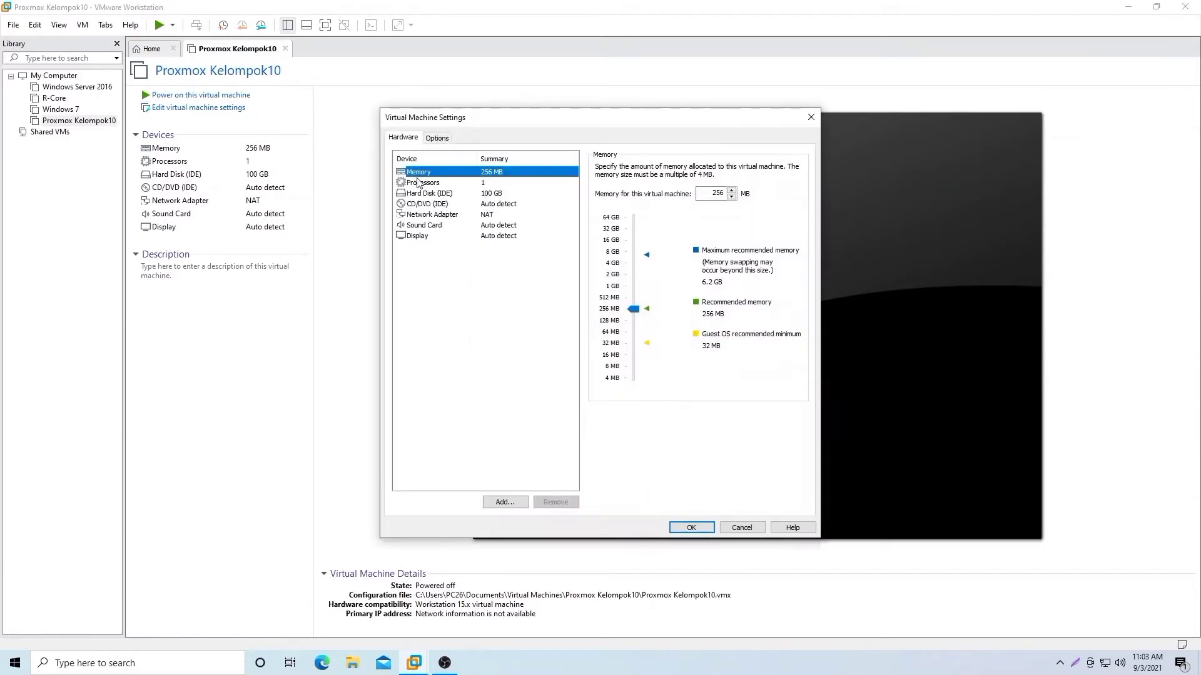
{"action": "left_click_drag", "start_coordinate": [635, 309], "coordinate": [643, 260]}
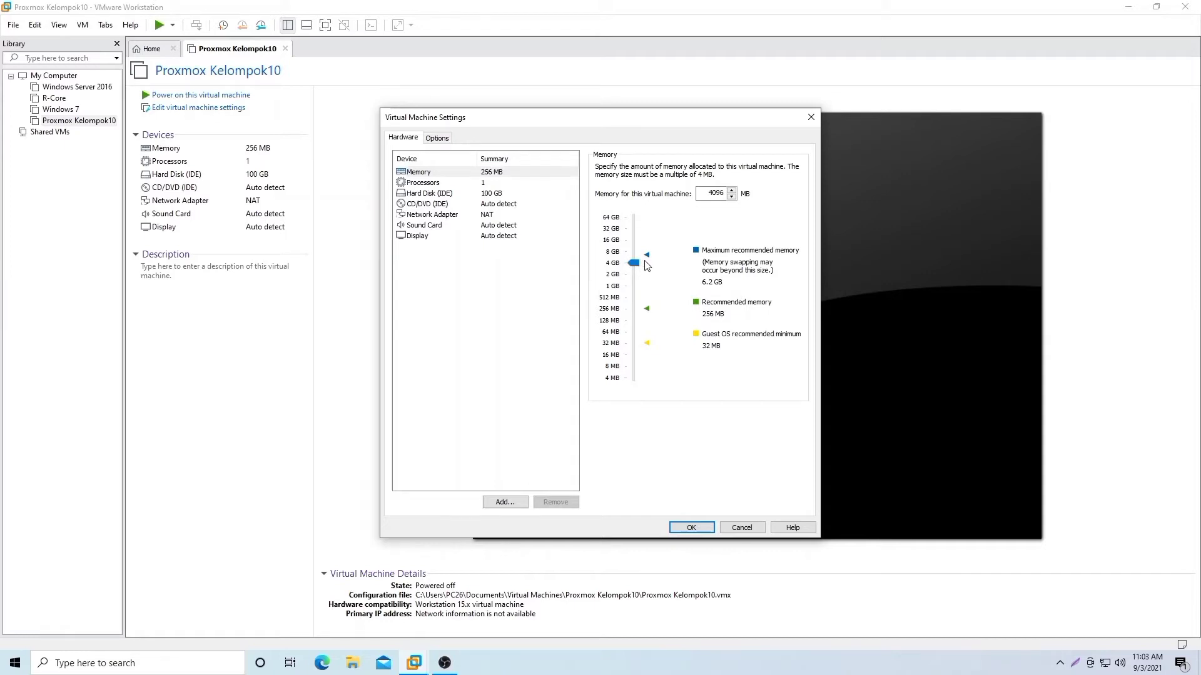
{"action": "left_click", "coordinate": [481, 183]}
{"action": "left_click", "coordinate": [740, 169]}
{"action": "left_click", "coordinate": [724, 190]}
{"action": "left_click", "coordinate": [739, 184]}
{"action": "left_click", "coordinate": [737, 207]}
Step: Mount F:\proxmox-ve_7.0-1.iso as the VM's CD/DVD image
{"action": "left_click", "coordinate": [528, 204]}
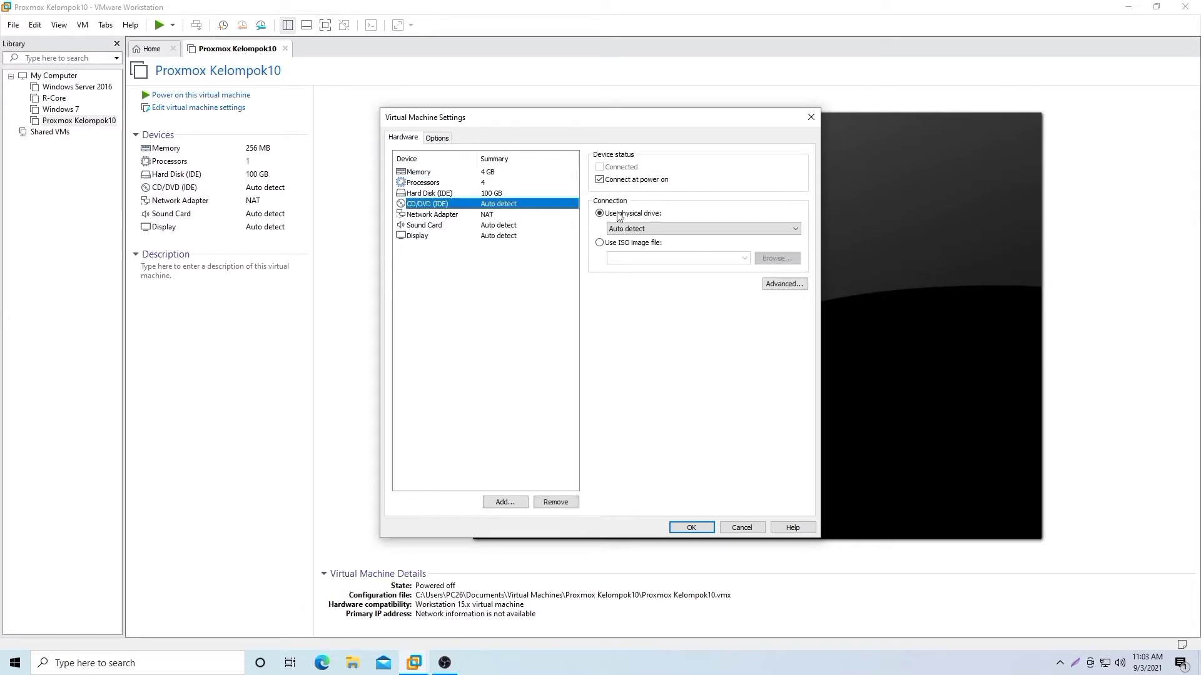
{"action": "left_click", "coordinate": [615, 244]}
{"action": "left_click", "coordinate": [744, 258]}
{"action": "left_click", "coordinate": [761, 258]}
{"action": "left_click", "coordinate": [773, 261]}
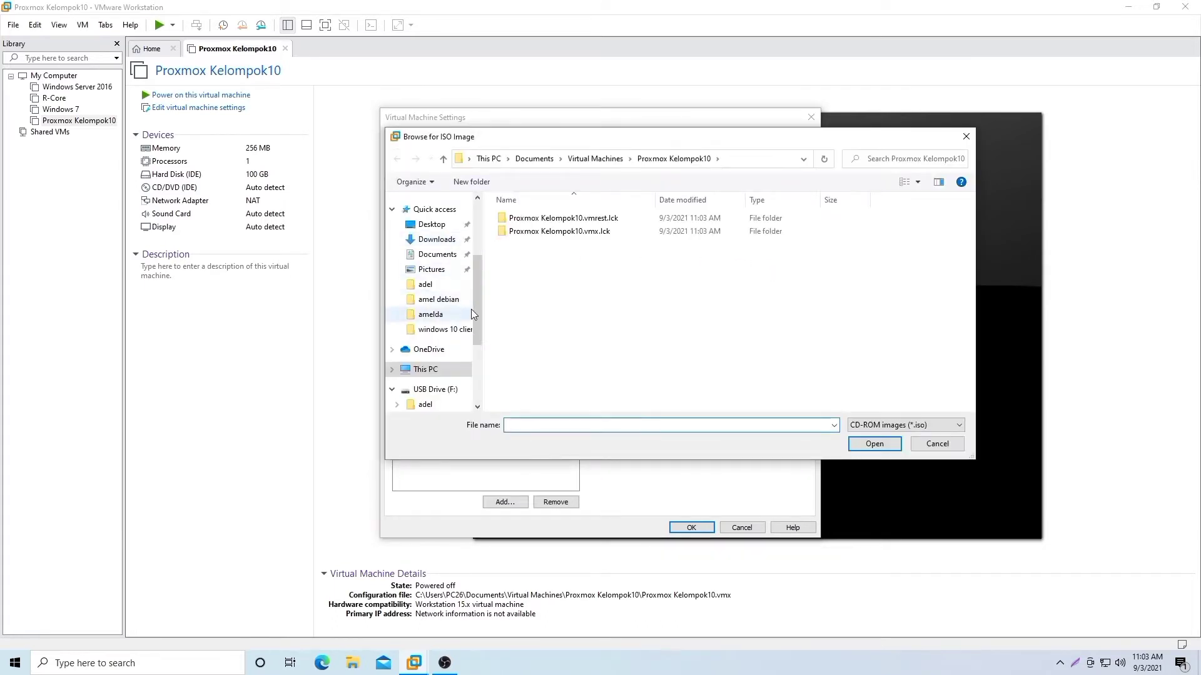
{"action": "scroll", "coordinate": [468, 308], "scroll_direction": "down", "scroll_amount": 3}
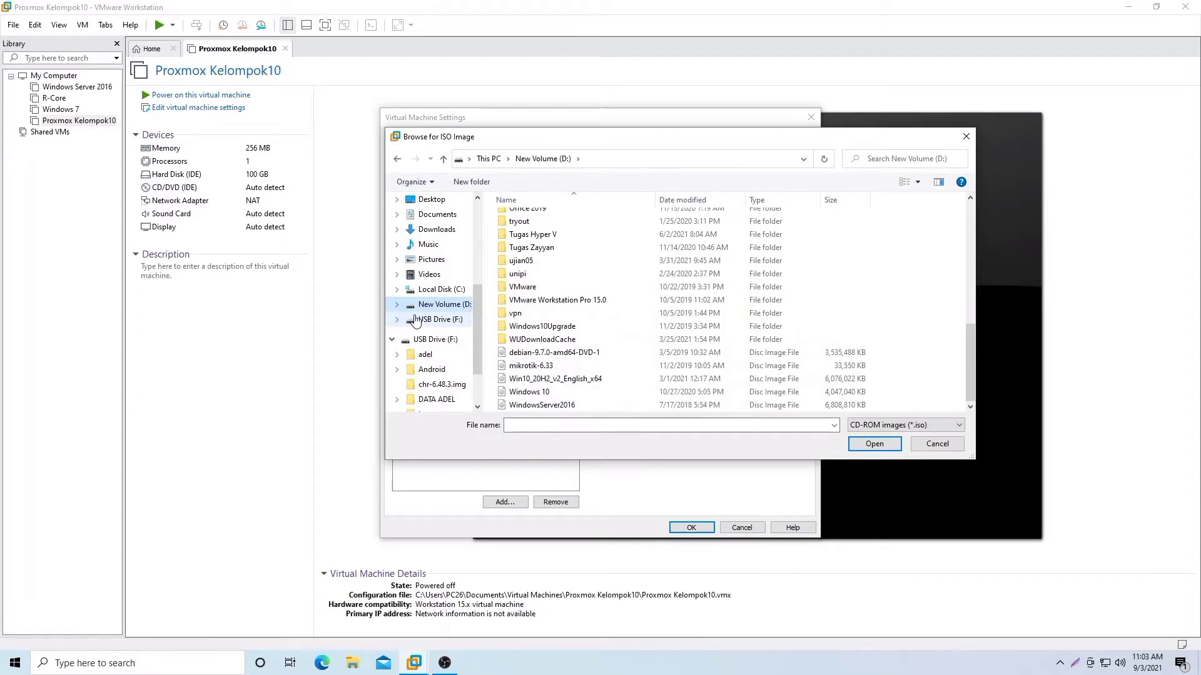
{"action": "left_click", "coordinate": [413, 319]}
{"action": "left_click", "coordinate": [534, 324]}
{"action": "left_click", "coordinate": [874, 443]}
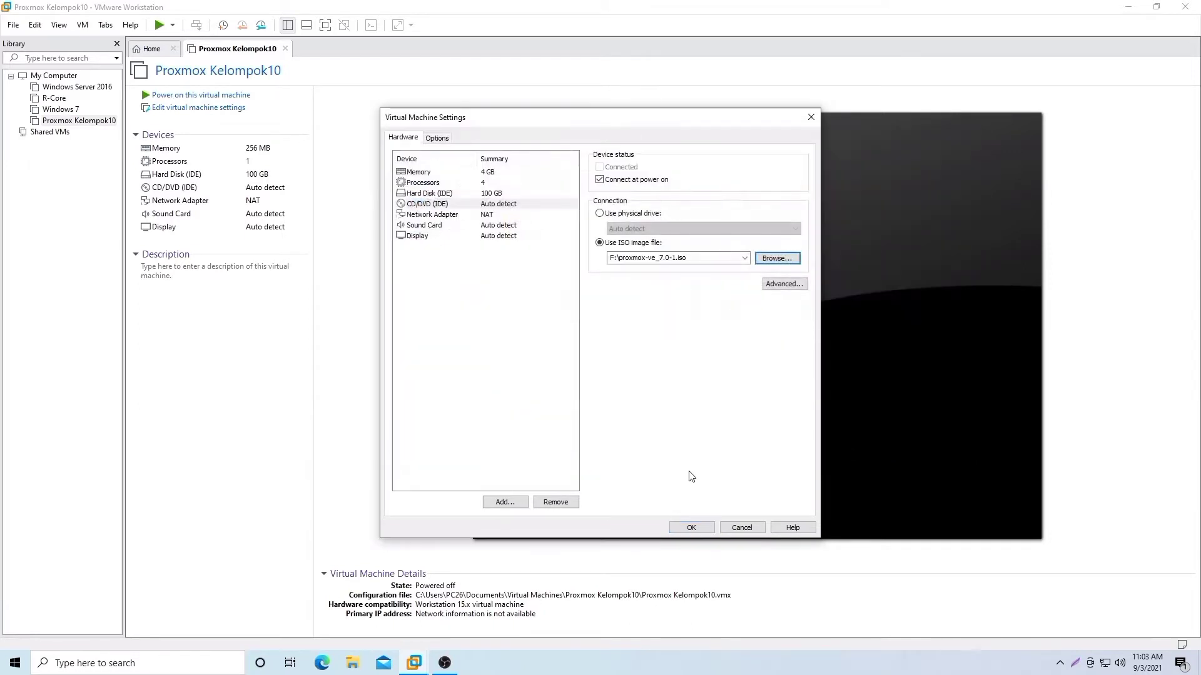
Step: Set the network adapter to Bridged and save the hardware settings
{"action": "left_click", "coordinate": [431, 215]}
{"action": "left_click", "coordinate": [601, 213]}
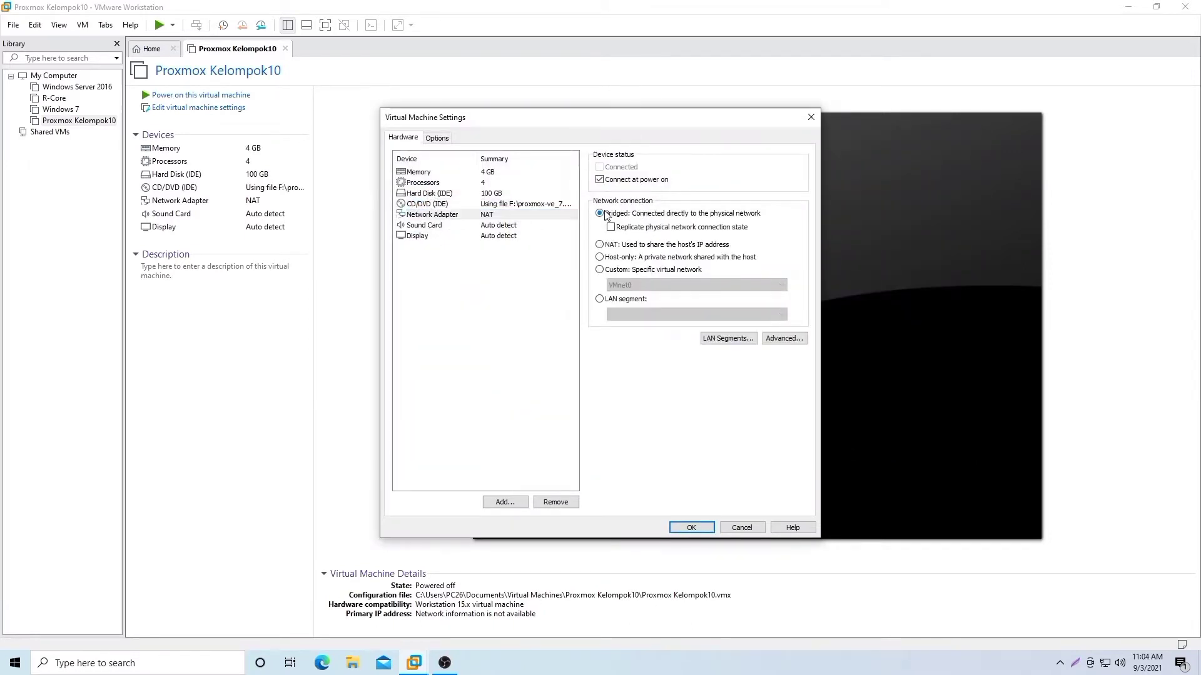
{"action": "left_click", "coordinate": [690, 528]}
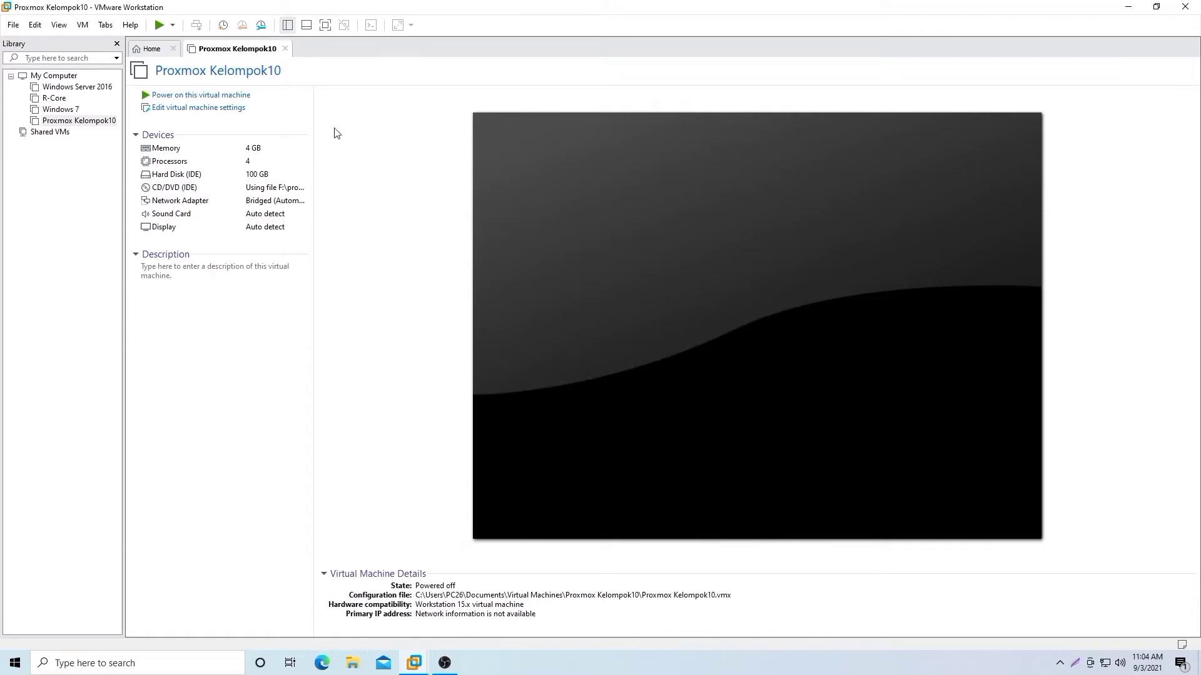
Step: Power on Proxmox Kelompok10 and choose Install Proxmox VE from the boot menu
{"action": "left_click", "coordinate": [234, 95]}
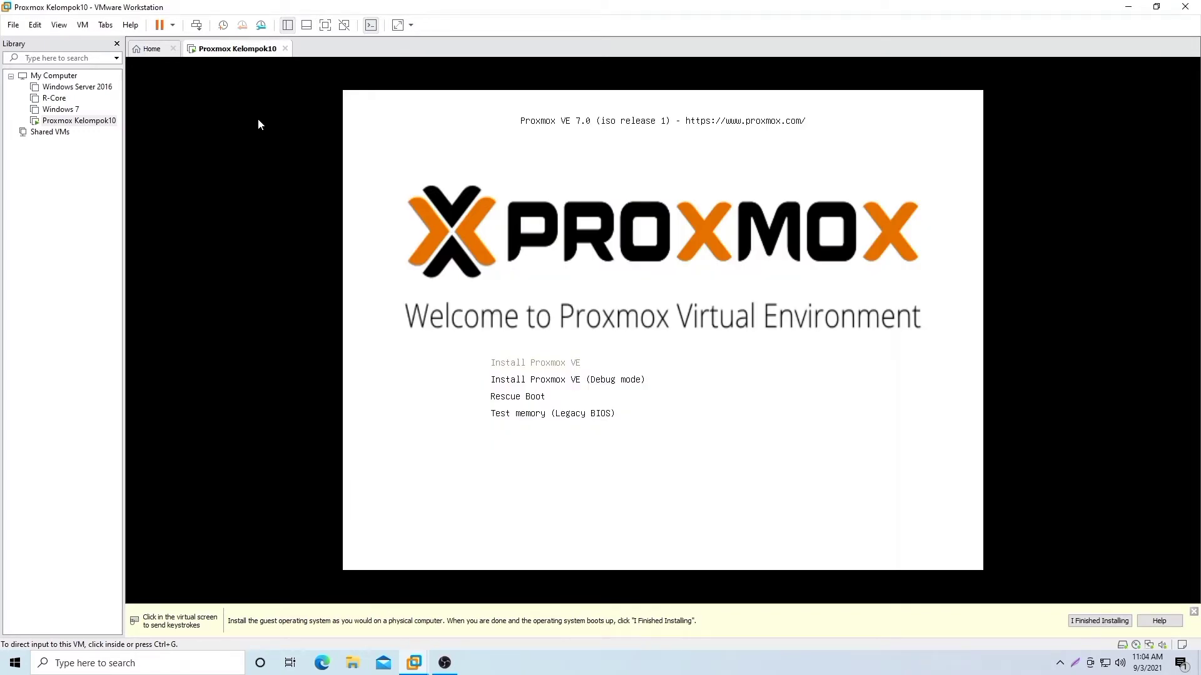
{"action": "left_click", "coordinate": [258, 121]}
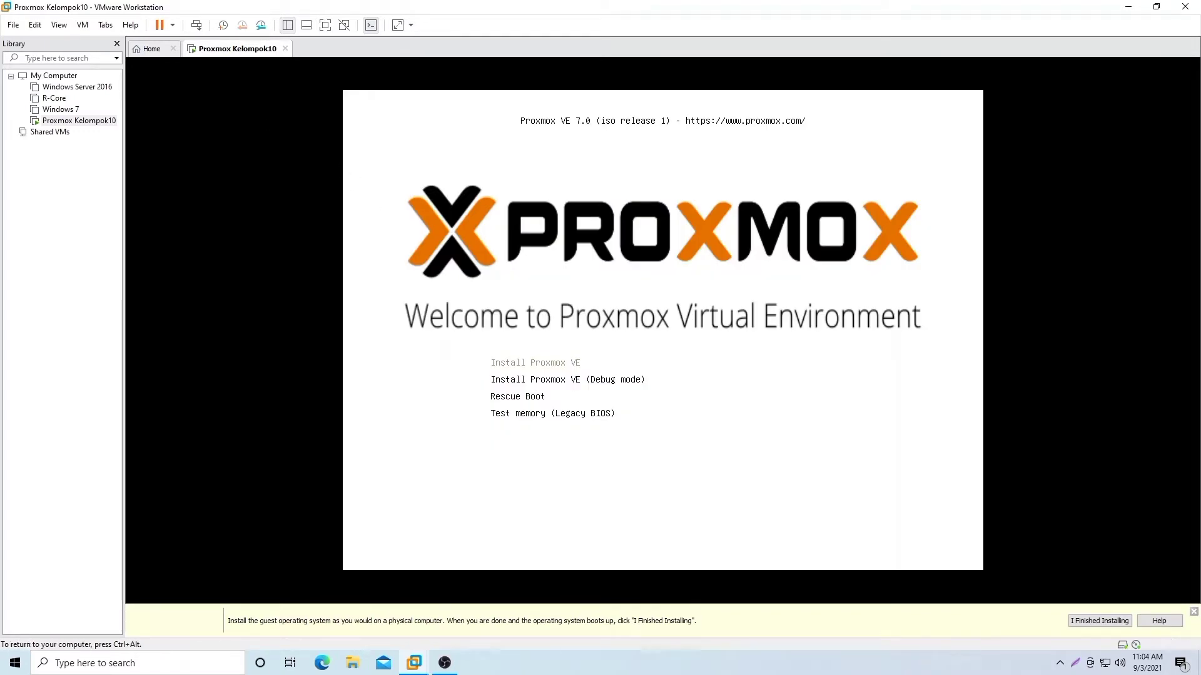
{"action": "key", "text": "Return"}
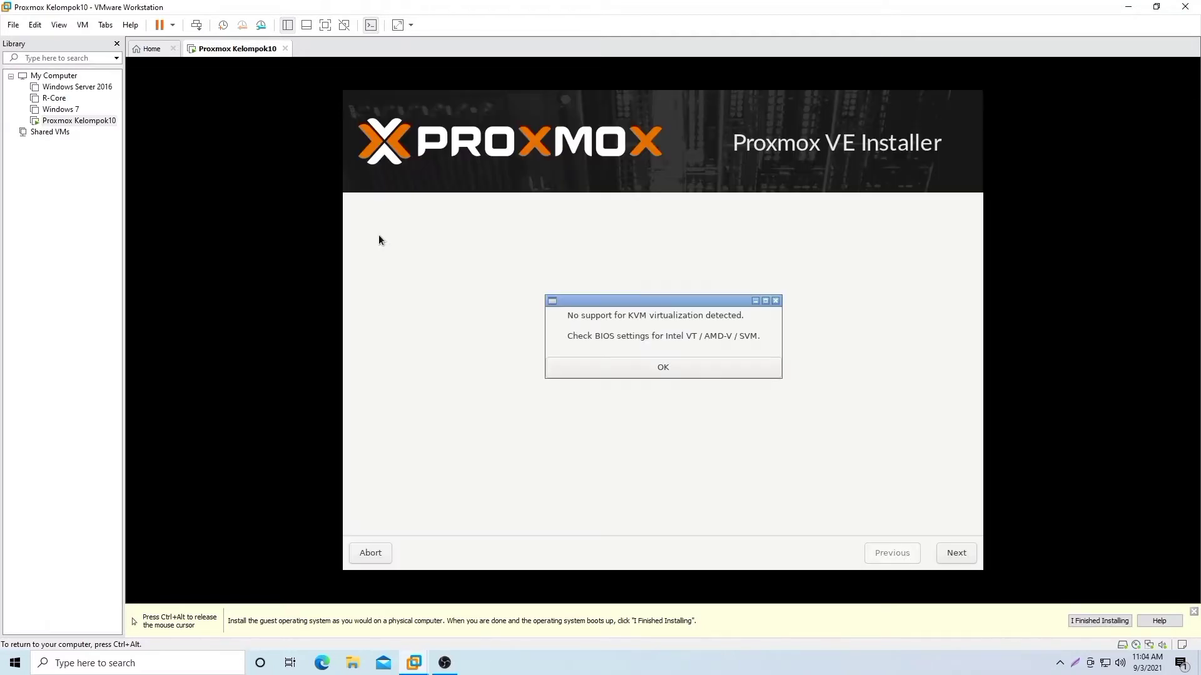
Step: Dismiss the KVM warning, accept the licence and target disk, and choose Indonesia as country
{"action": "left_click", "coordinate": [658, 366]}
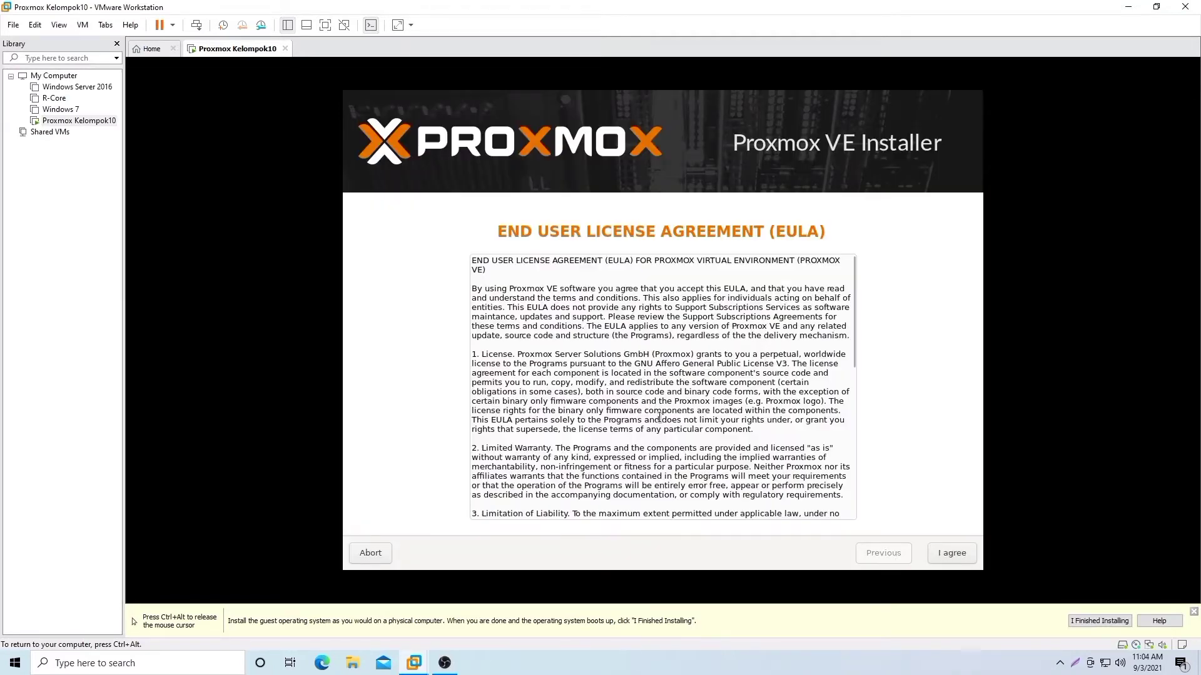
{"action": "left_click", "coordinate": [961, 554]}
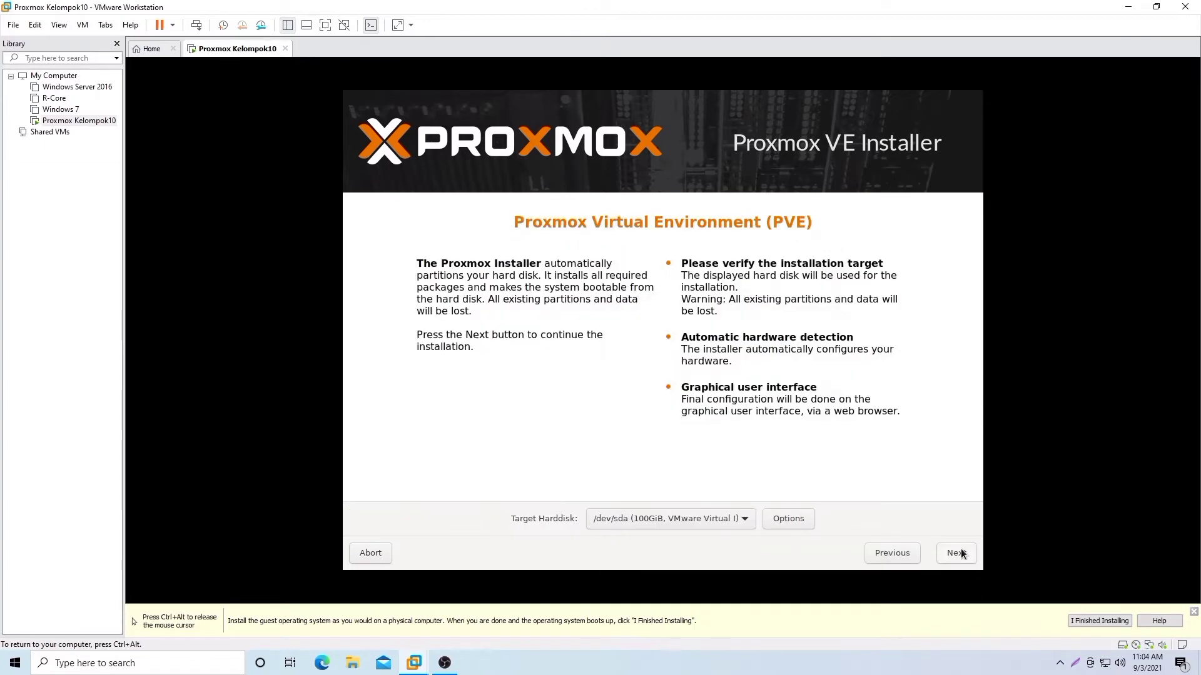
{"action": "left_click", "coordinate": [961, 553]}
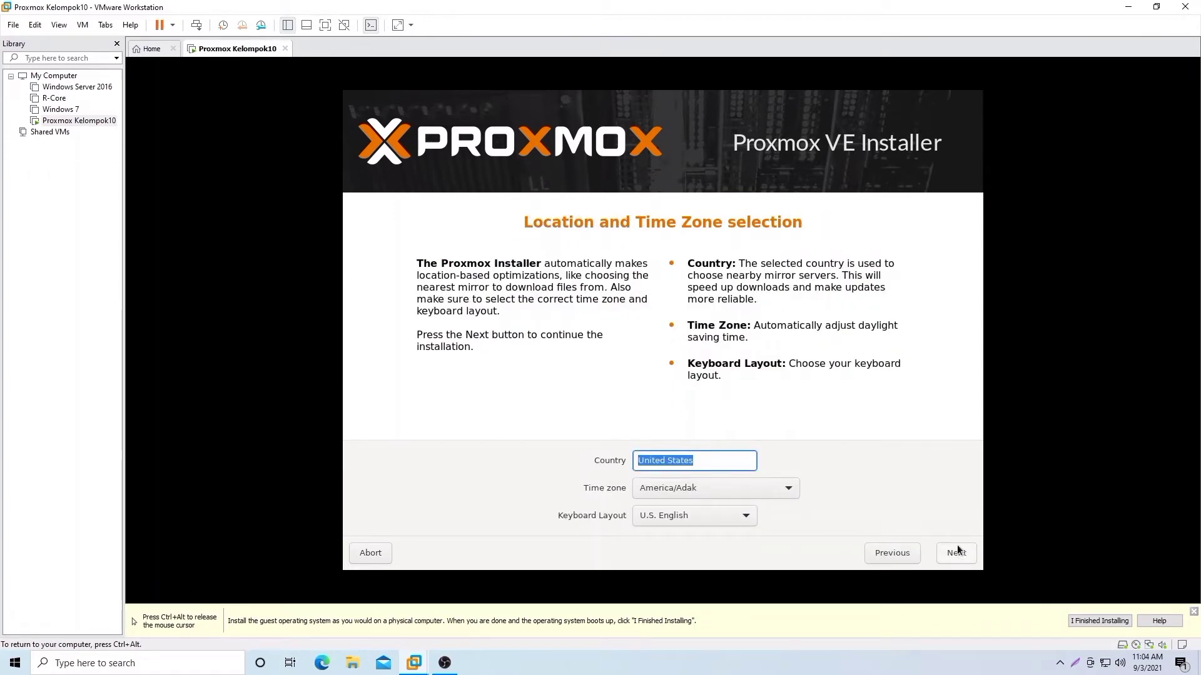
{"action": "key", "text": "BackSpace"}
{"action": "type", "text": "ind"}
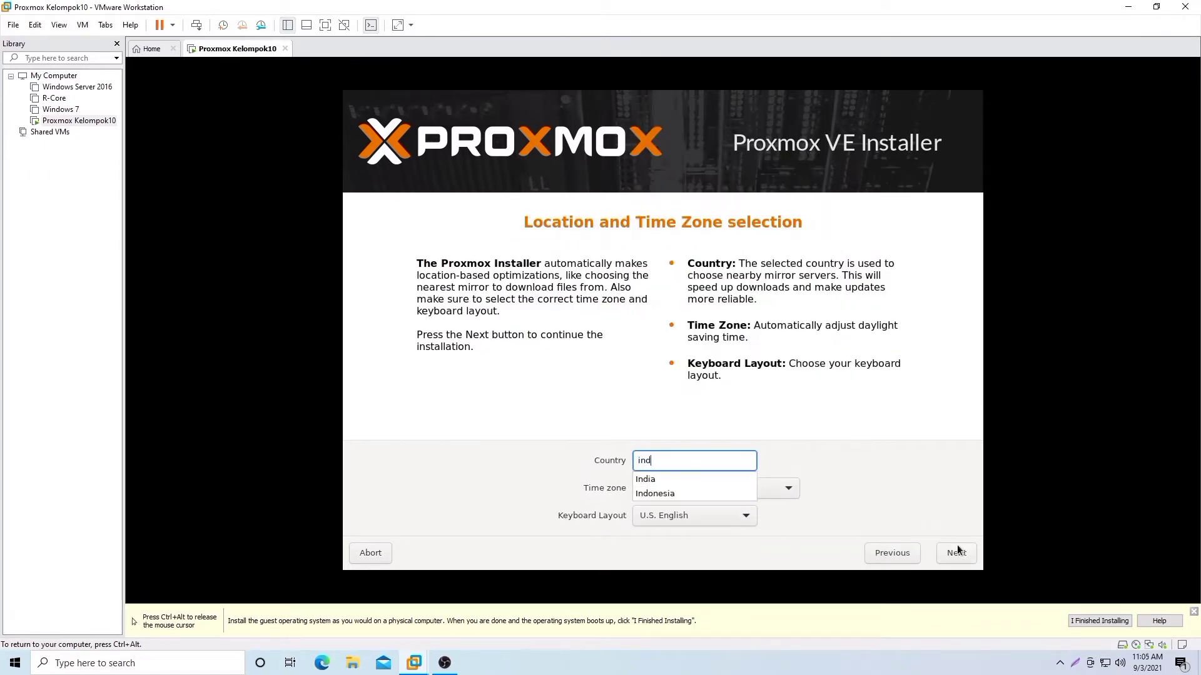
{"action": "left_click", "coordinate": [666, 493]}
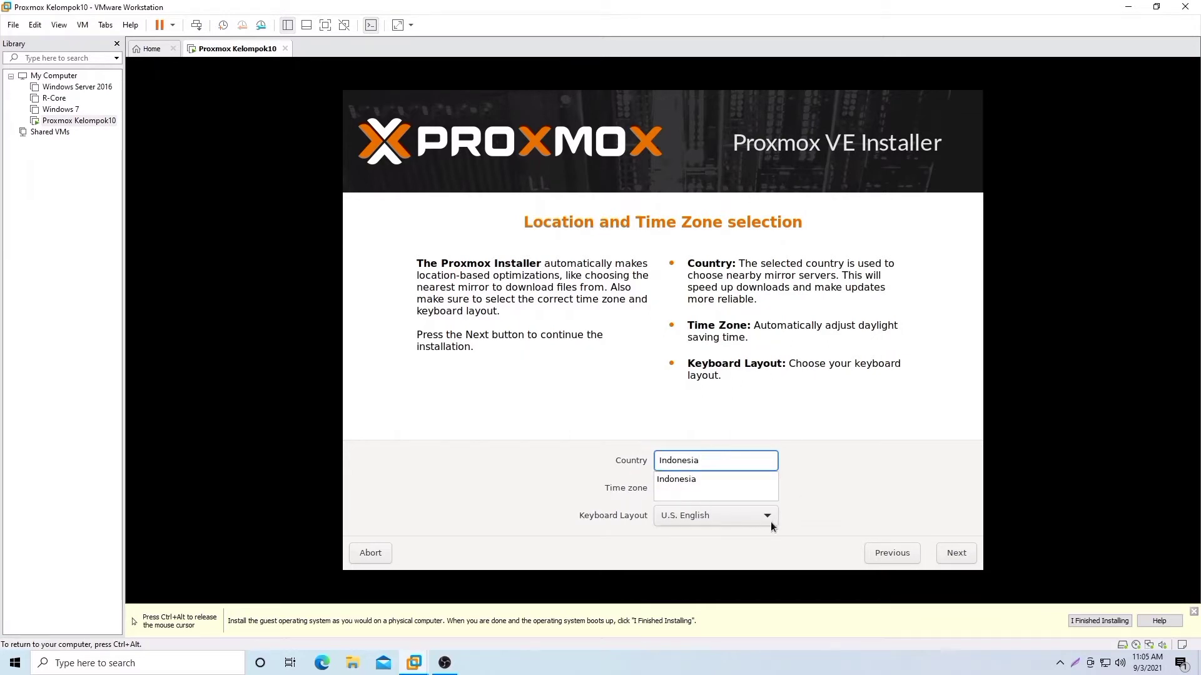
Step: Enter the root password and its confirmation in the installer
{"action": "left_click", "coordinate": [948, 554]}
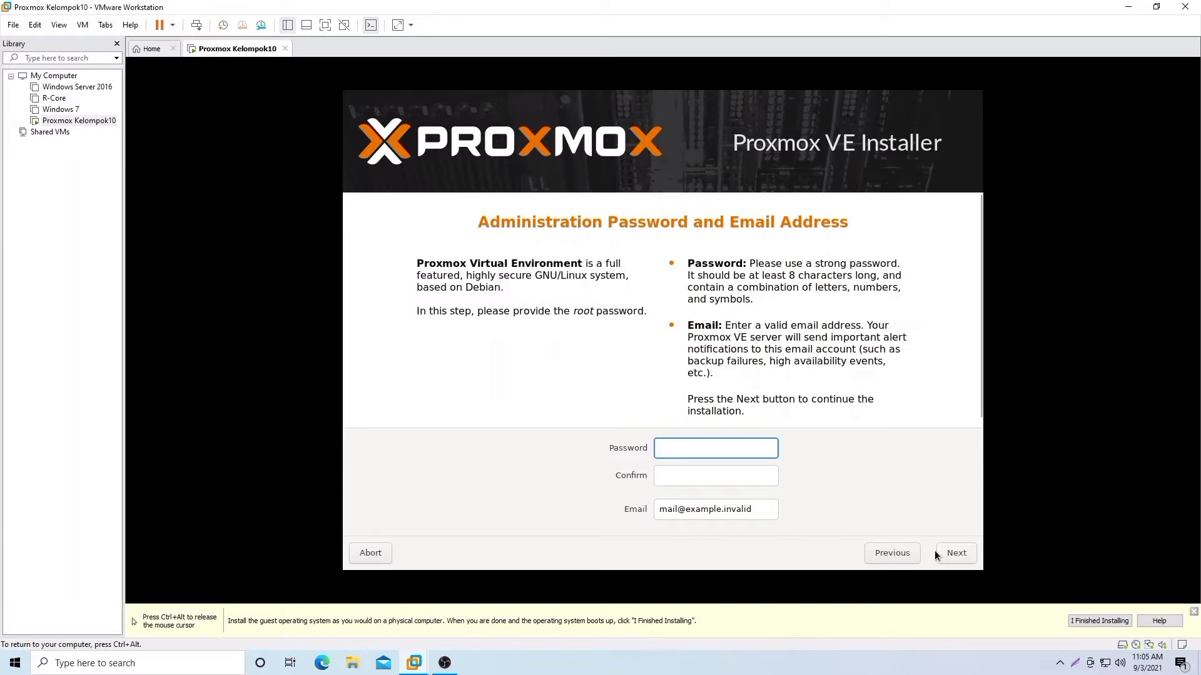
{"action": "type", "text": "•••••••"}
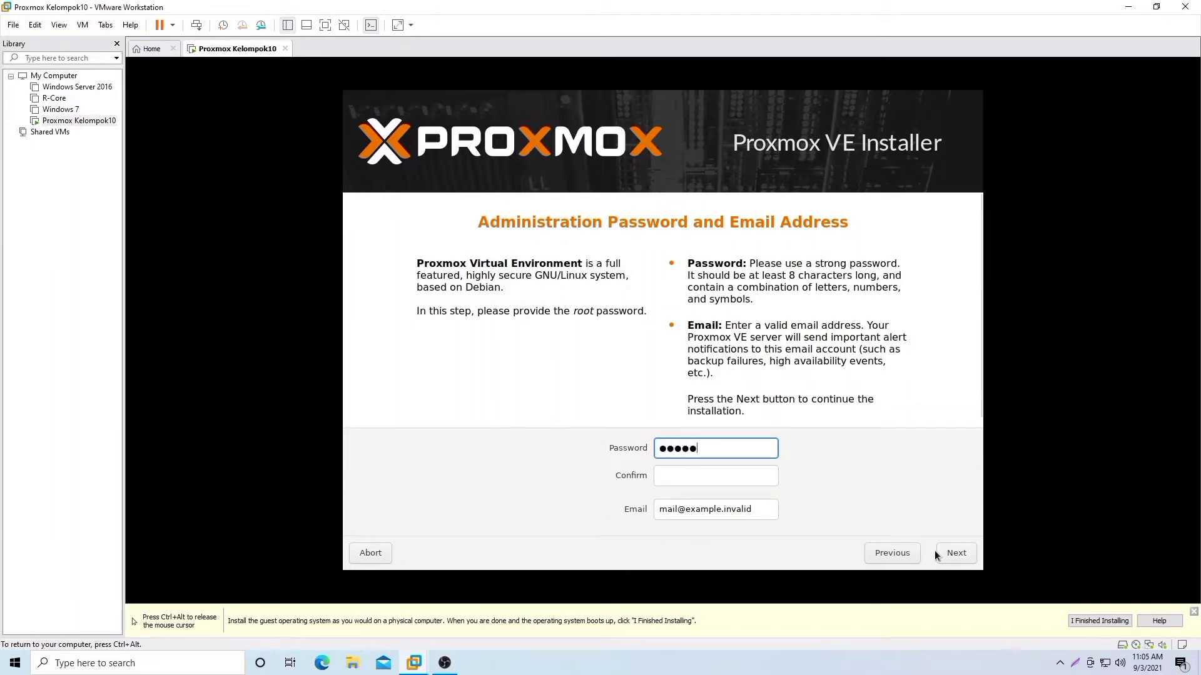
{"action": "type", "text": "••"}
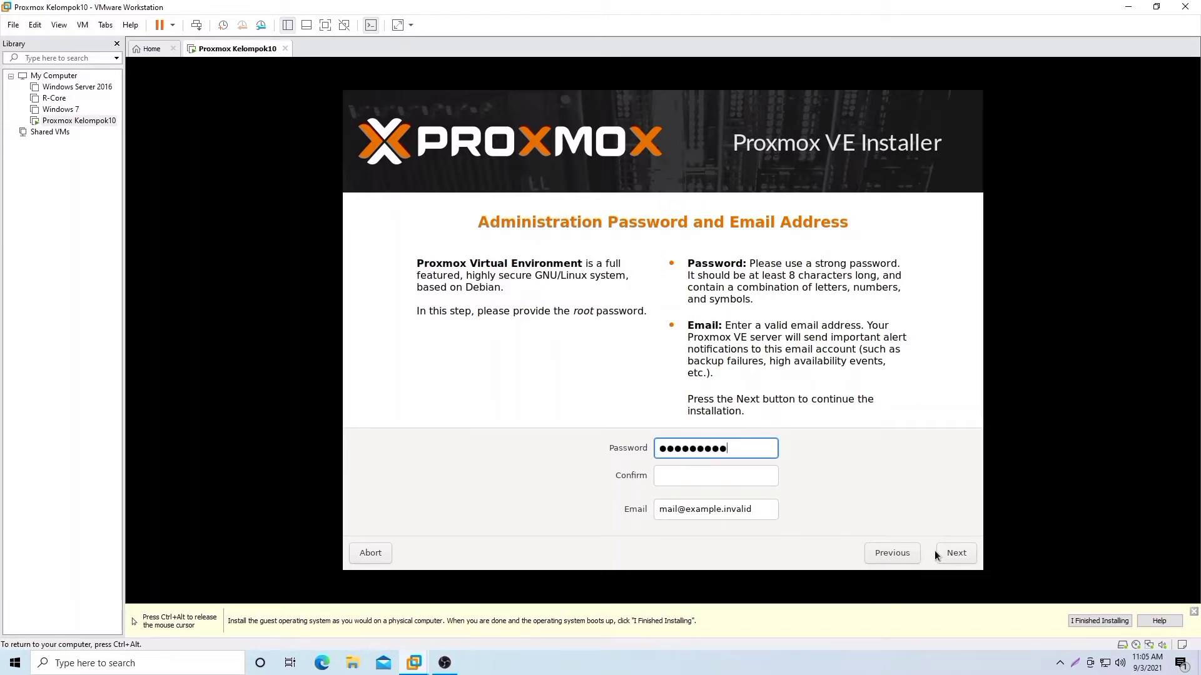
{"action": "left_click", "coordinate": [773, 479]}
{"action": "type", "text": "•"}
{"action": "key", "text": "BackSpace"}
{"action": "type", "text": "••••"}
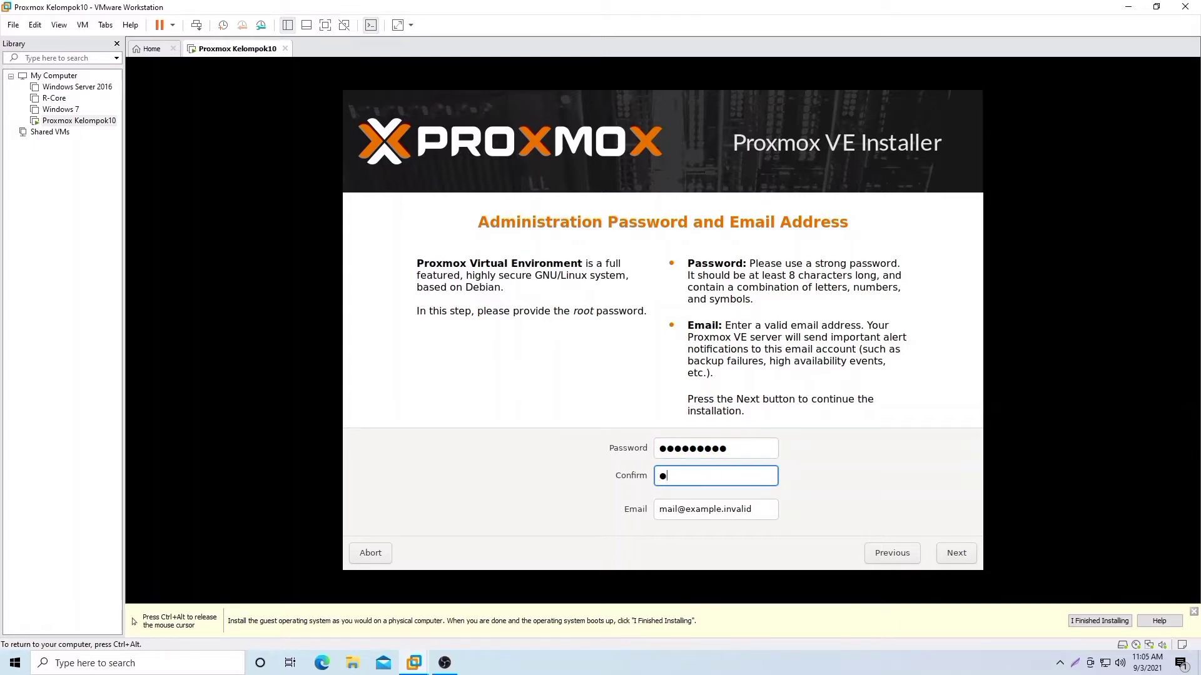
{"action": "type", "text": "•••••"}
Step: Replace the e-mail field with the administrator's e-mail address and continue to networking
{"action": "left_click", "coordinate": [760, 509]}
{"action": "key", "text": "BackSpace"}
{"action": "key", "text": "BackSpace"}
{"action": "key", "text": "BackSpace"}
{"action": "key", "text": "BackSpace"}
{"action": "key", "text": "BackSpace"}
{"action": "key", "text": "BackSpace"}
{"action": "key", "text": "BackSpace"}
{"action": "key", "text": "BackSpace"}
{"action": "key", "text": "BackSpace"}
{"action": "key", "text": "BackSpace"}
{"action": "key", "text": "BackSpace"}
{"action": "key", "text": "BackSpace"}
{"action": "key", "text": "BackSpace"}
{"action": "key", "text": "BackSpace"}
{"action": "key", "text": "BackSpace"}
{"action": "key", "text": "BackSpace"}
{"action": "key", "text": "BackSpace"}
{"action": "key", "text": "BackSpace"}
{"action": "key", "text": "BackSpace"}
{"action": "key", "text": "BackSpace"}
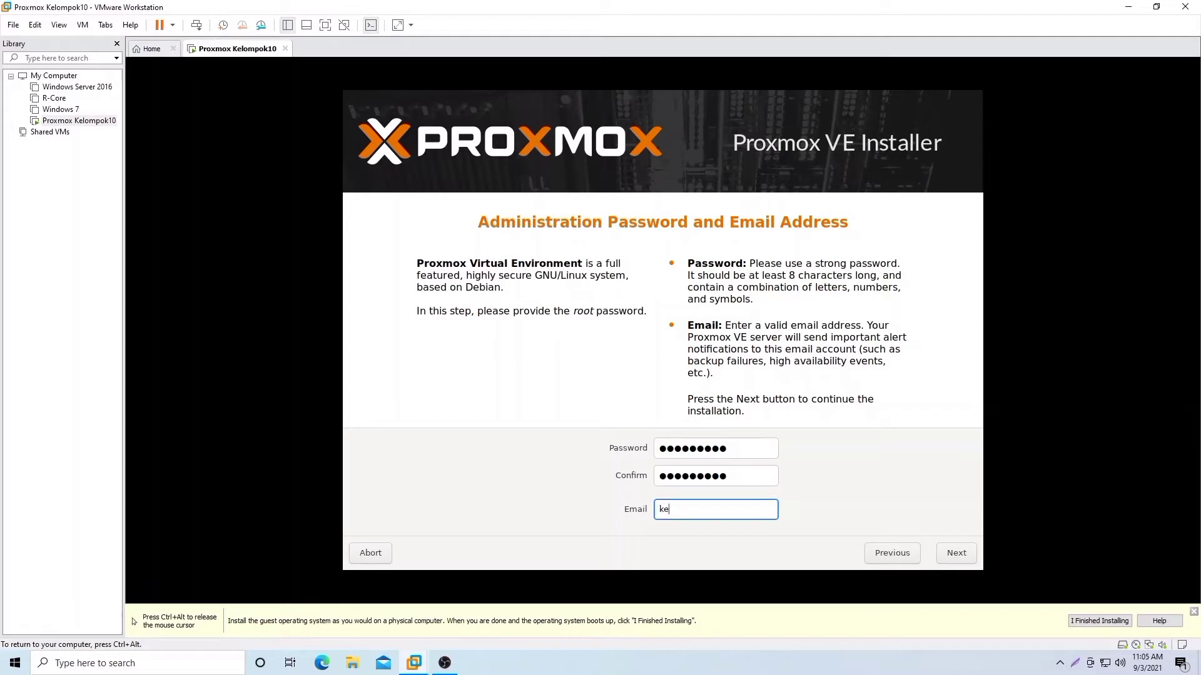
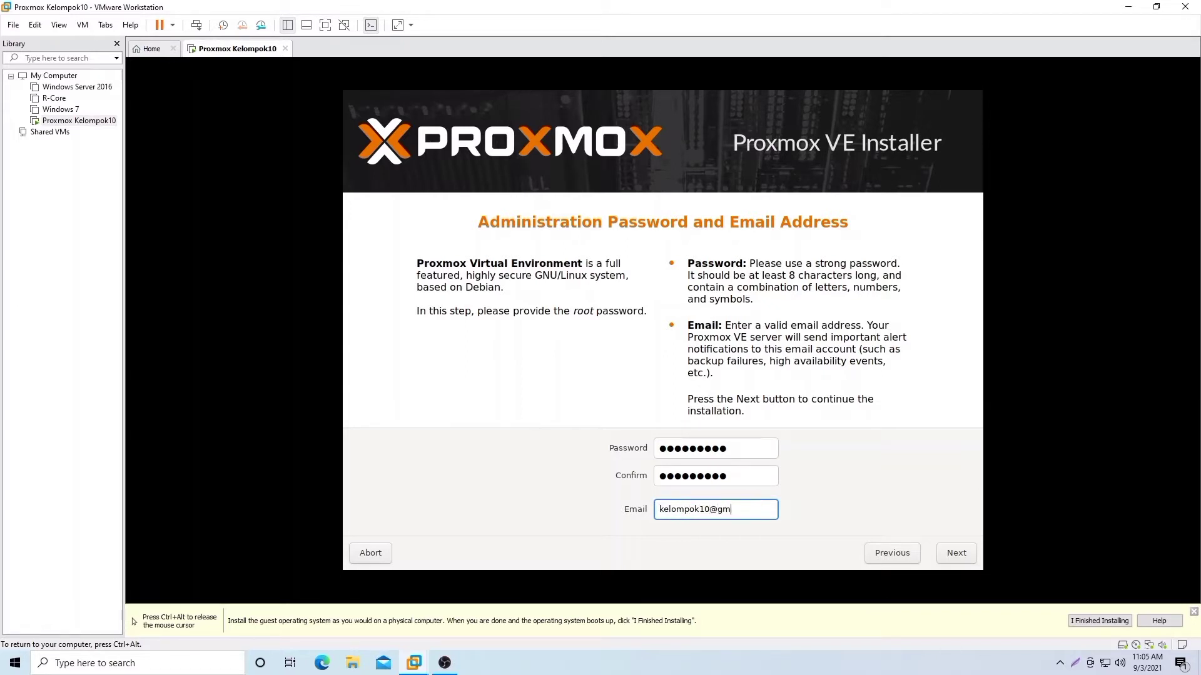
{"action": "left_click", "coordinate": [954, 554]}
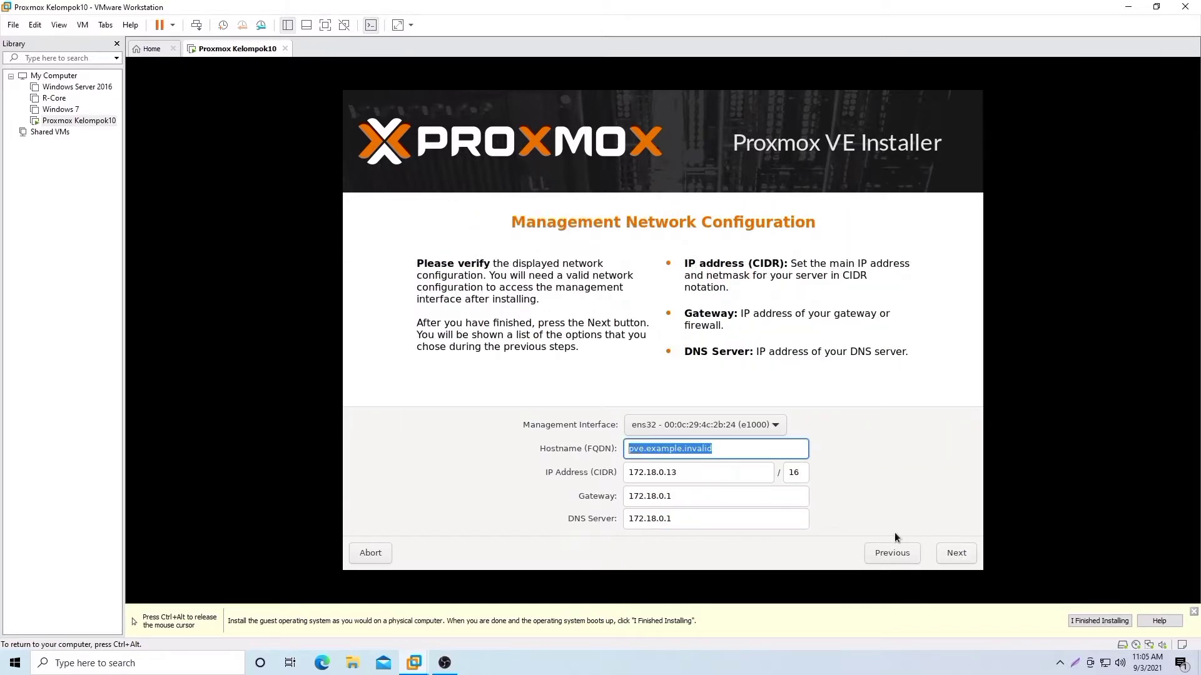
Step: Set the hostname to vps.kelompok10.net and the netmask prefix to /24
{"action": "key", "text": "BackSpace"}
{"action": "type", "text": "vps."}
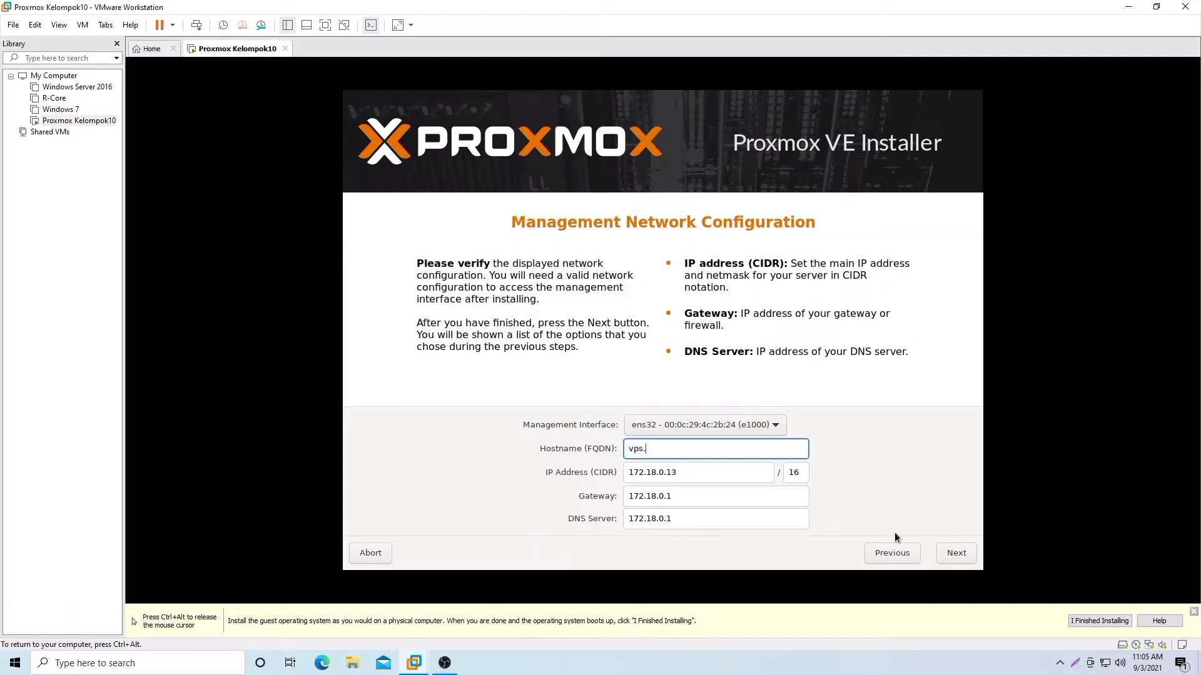
{"action": "type", "text": "kelompok10.net"}
{"action": "left_click", "coordinate": [801, 472]}
{"action": "key", "text": "BackSpace"}
{"action": "key", "text": "BackSpace"}
{"action": "type", "text": "24"}
Step: Release the VM and open the host's Network & Internet settings from the taskbar
{"action": "key", "text": "ctrl+alt"}
{"action": "left_click", "coordinate": [1105, 663]}
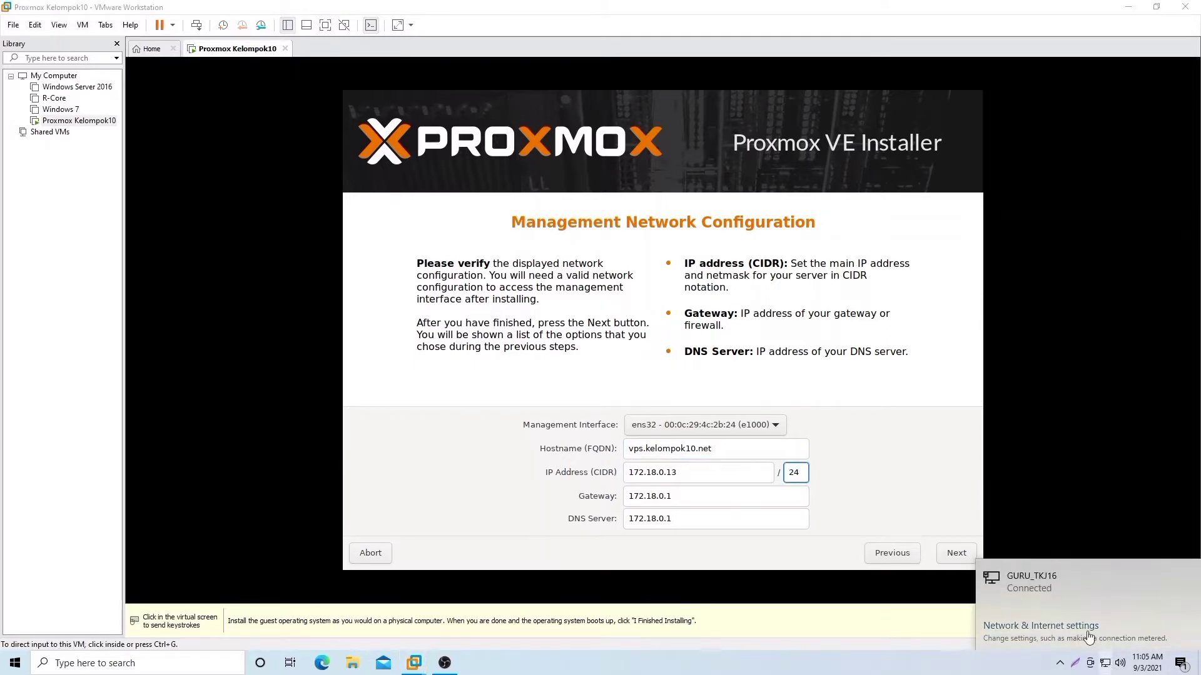
{"action": "left_click", "coordinate": [1106, 665]}
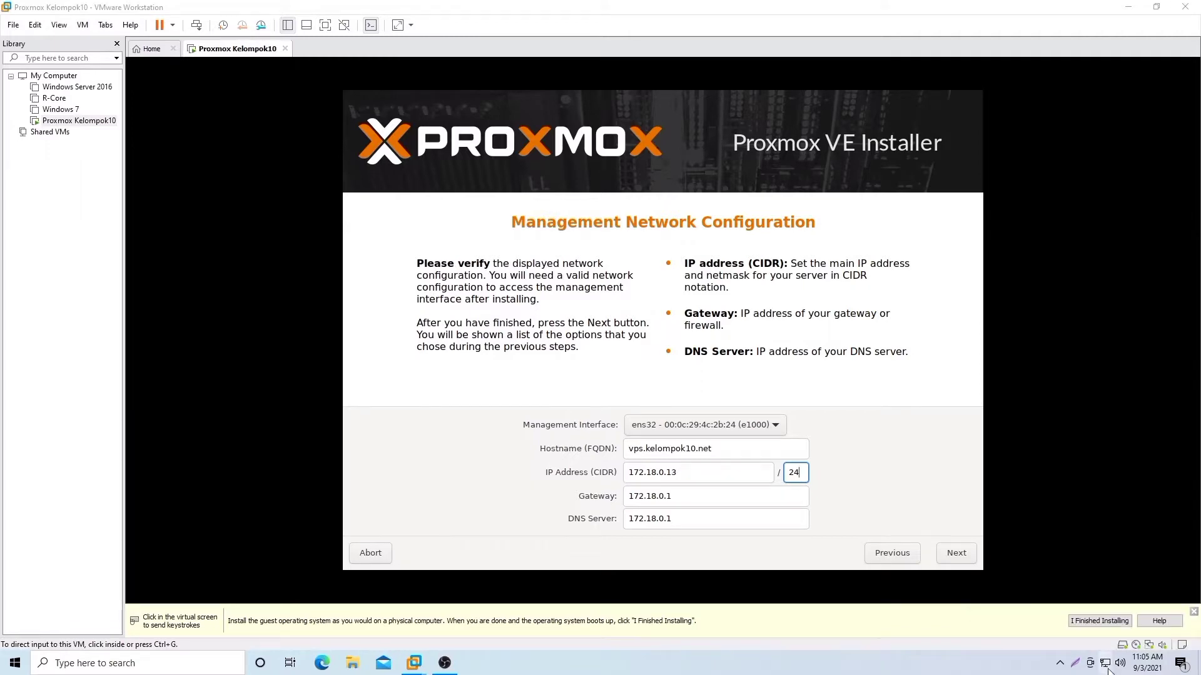
{"action": "left_click", "coordinate": [1107, 666]}
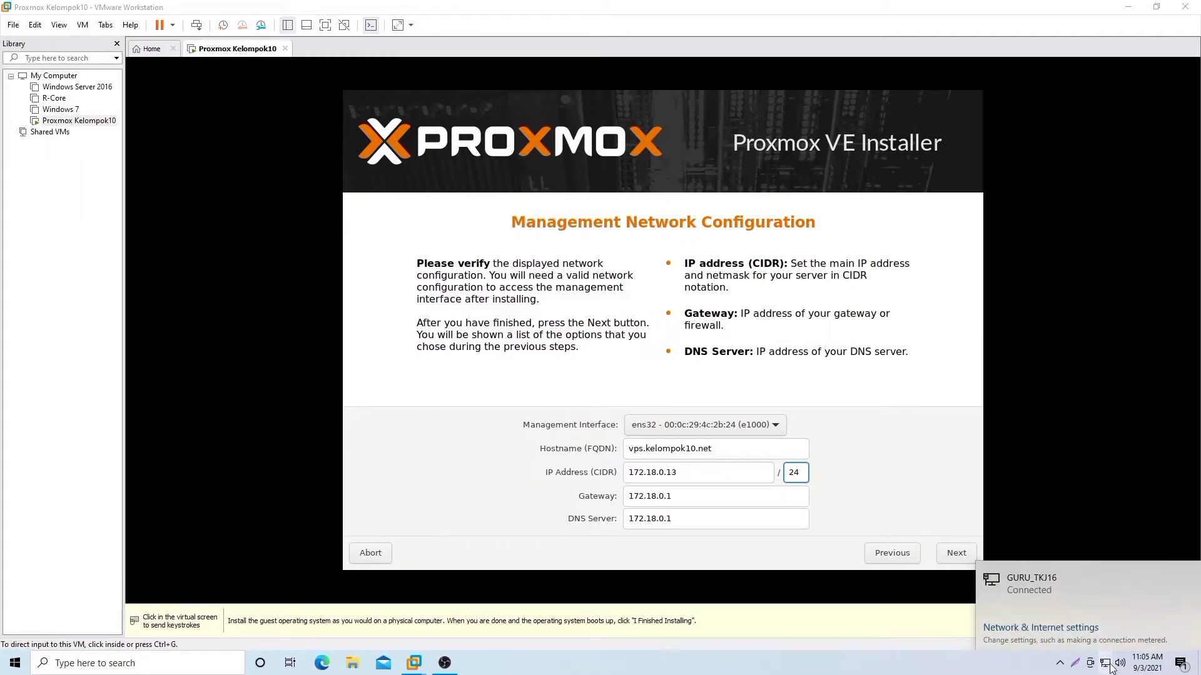
{"action": "left_click", "coordinate": [1056, 626]}
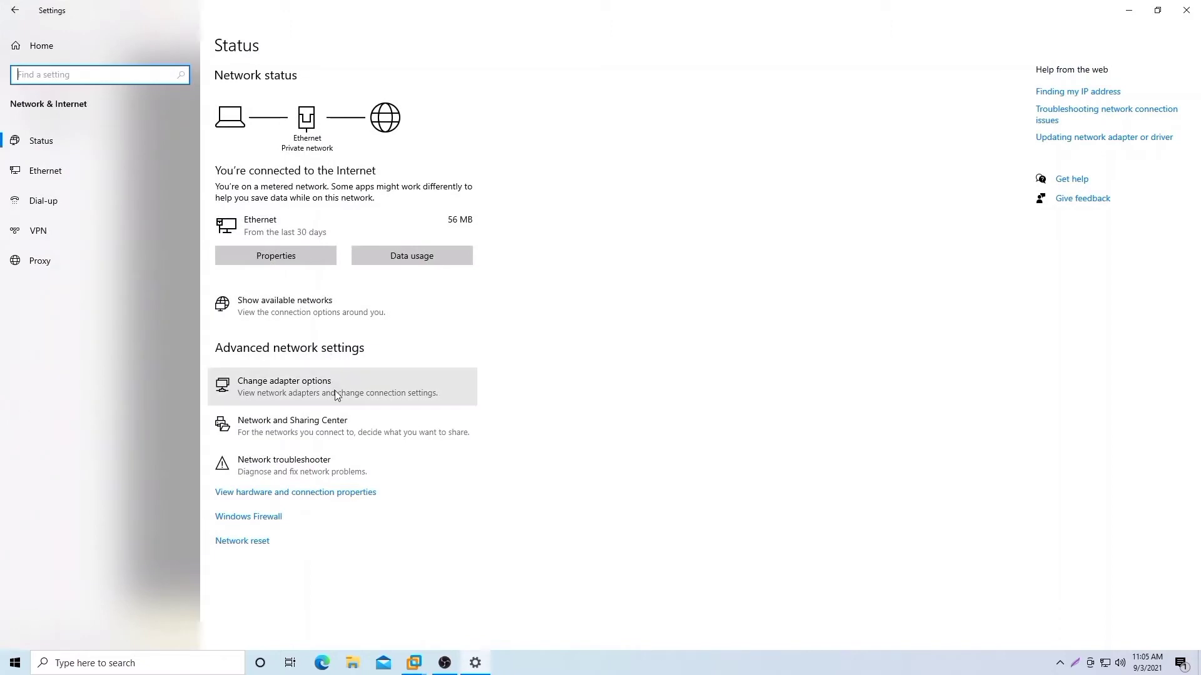
Step: Check the host Ethernet adapter's IP, mask and gateway details, then return to the Proxmox installer
{"action": "left_click", "coordinate": [336, 393]}
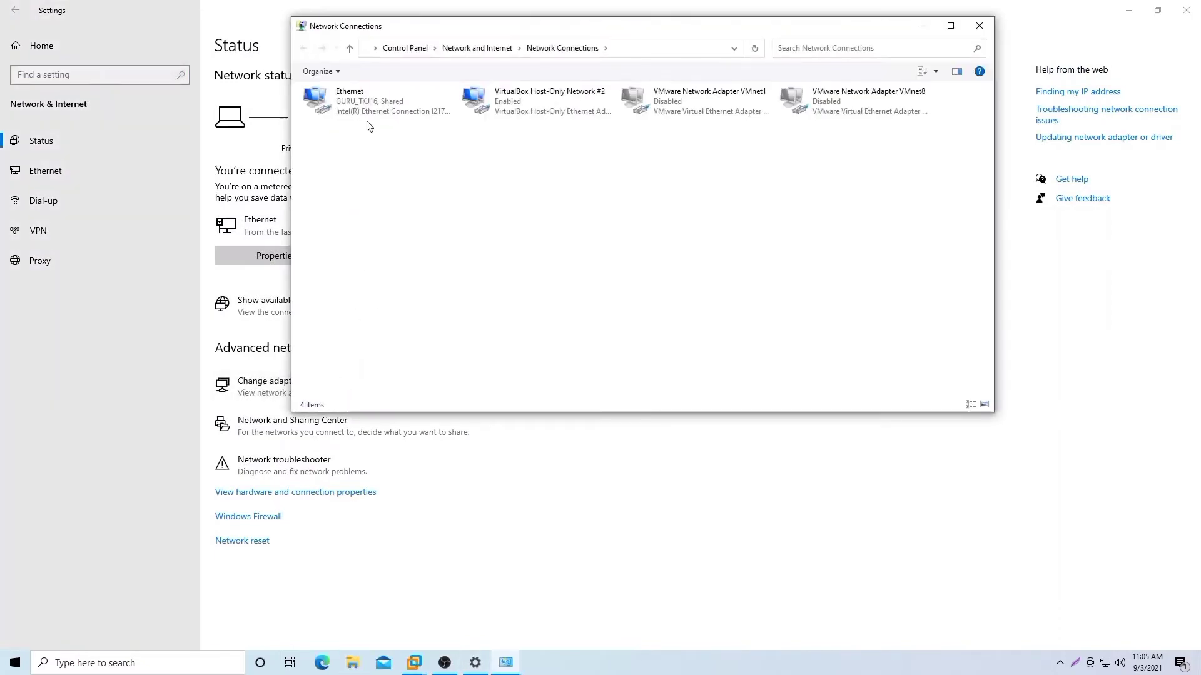
{"action": "double_click", "coordinate": [369, 104]}
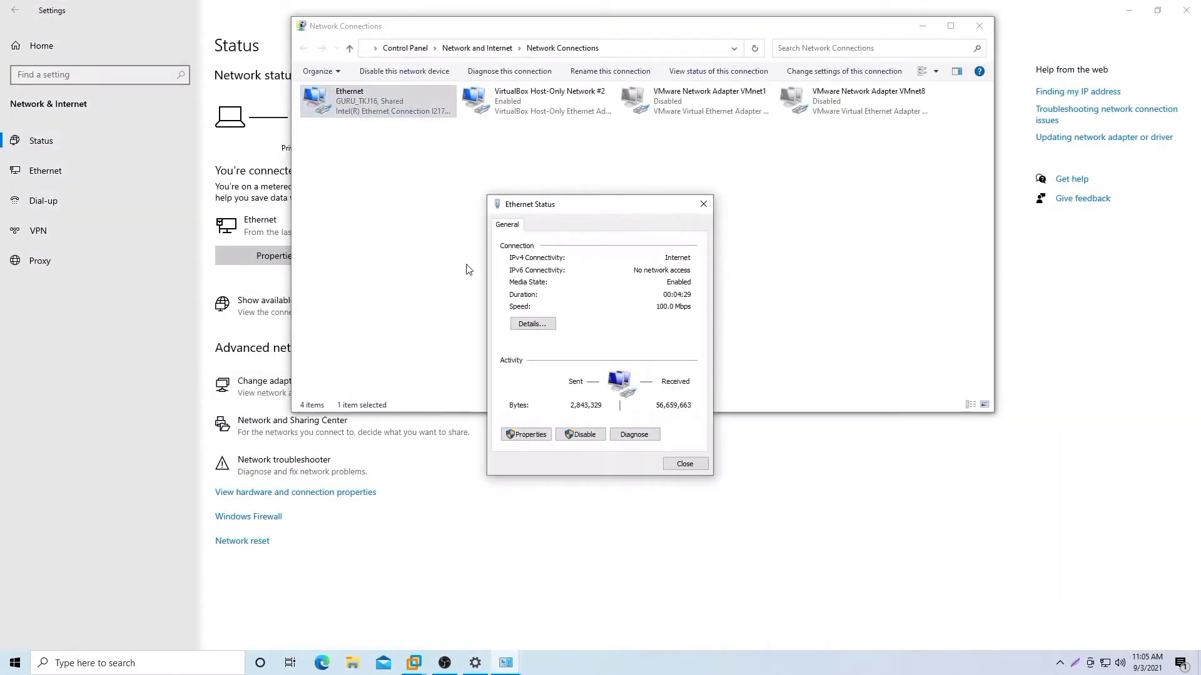
{"action": "left_click", "coordinate": [532, 324]}
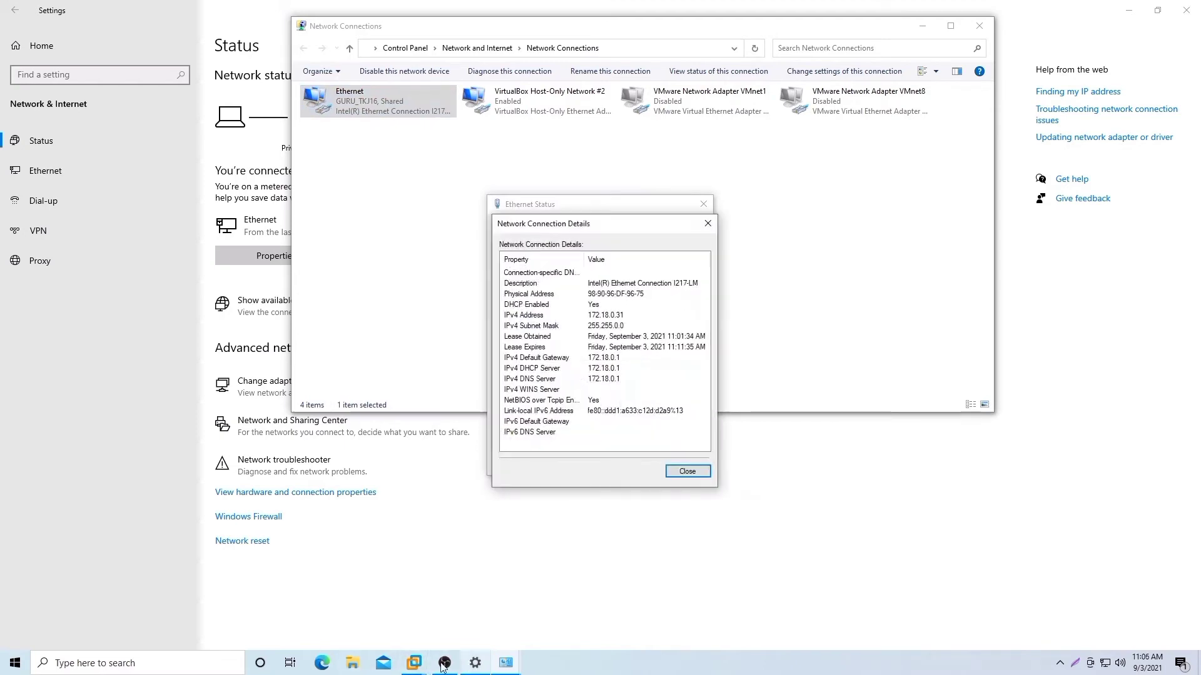
{"action": "mouse_move", "coordinate": [424, 661]}
{"action": "left_click", "coordinate": [458, 603]}
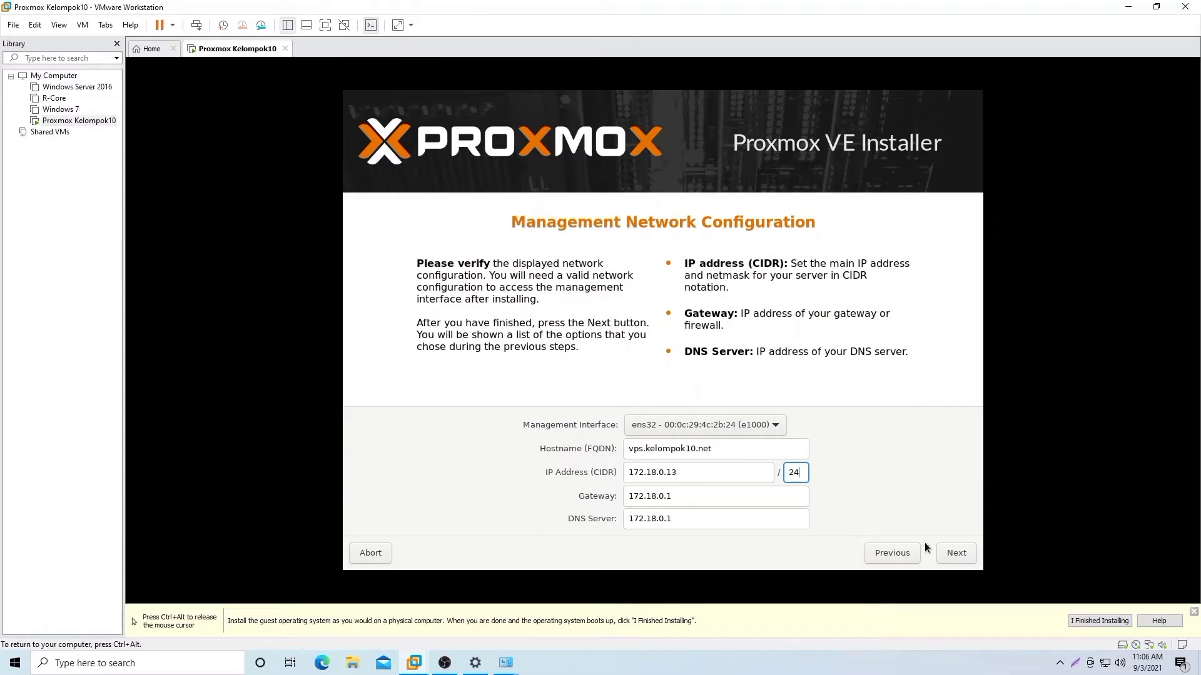
Step: Accept the management network settings, start the Proxmox VE install from the summary, and wait for reboot
{"action": "left_click", "coordinate": [957, 554]}
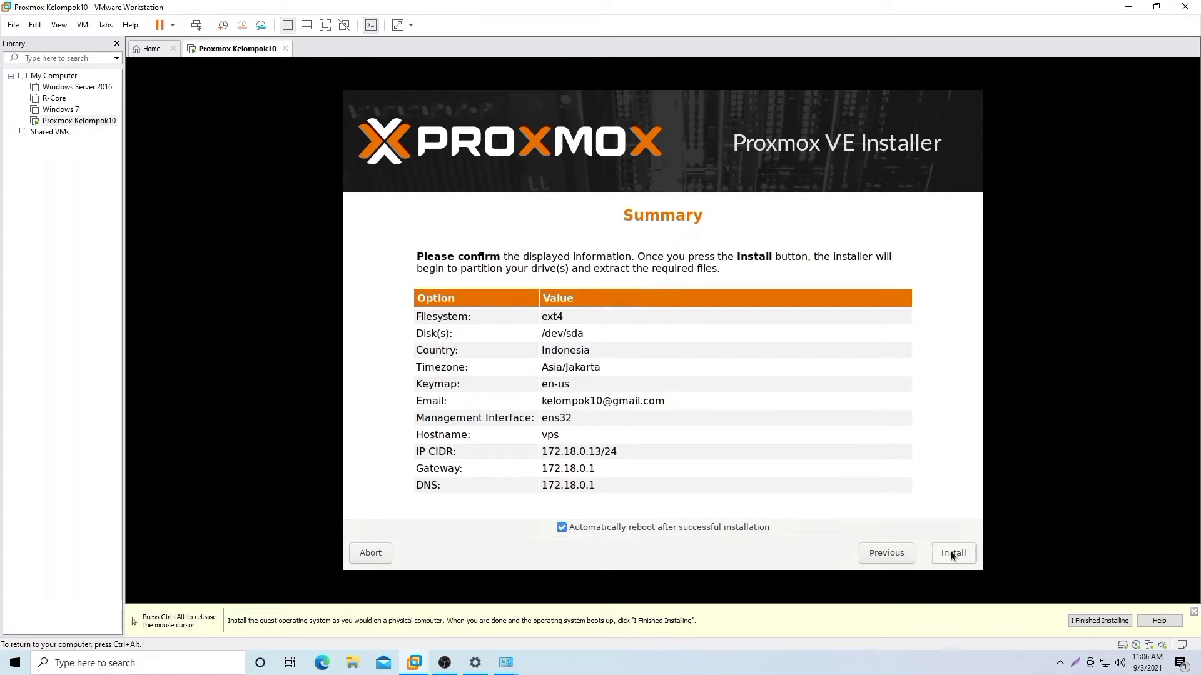
{"action": "left_click", "coordinate": [952, 555]}
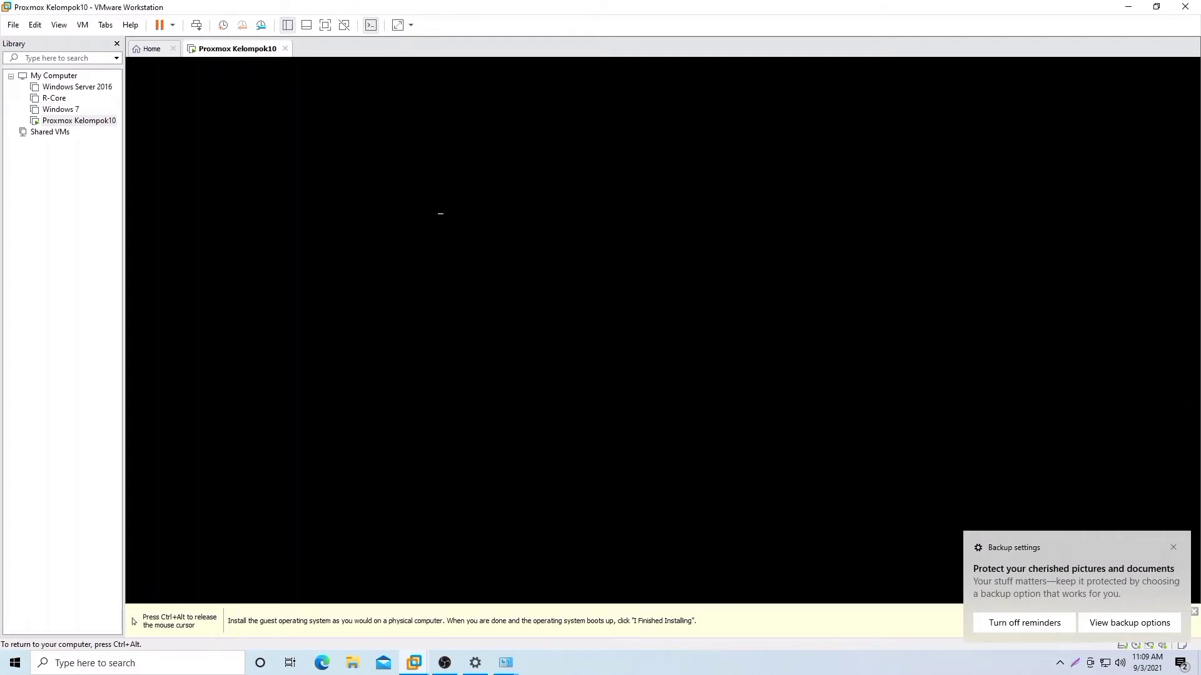
{"action": "key", "text": "ctrl+alt"}
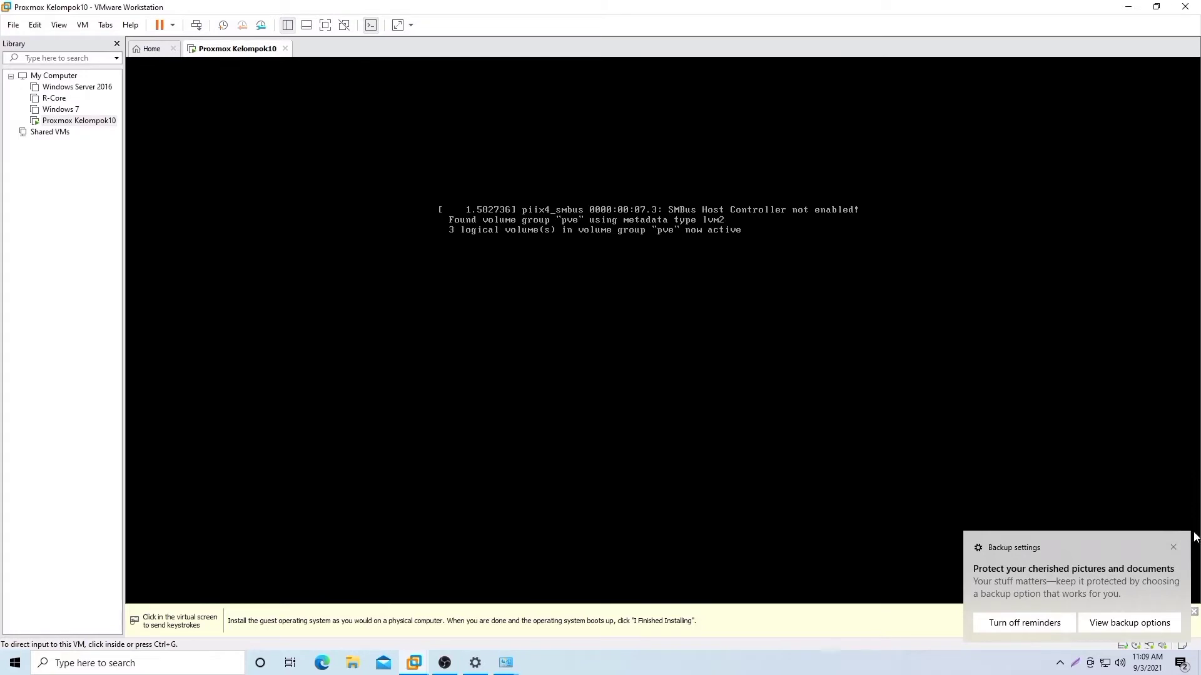
Step: Log in at the Proxmox console as root, run ls, then switch to Chrome on the host
{"action": "left_click", "coordinate": [1174, 548]}
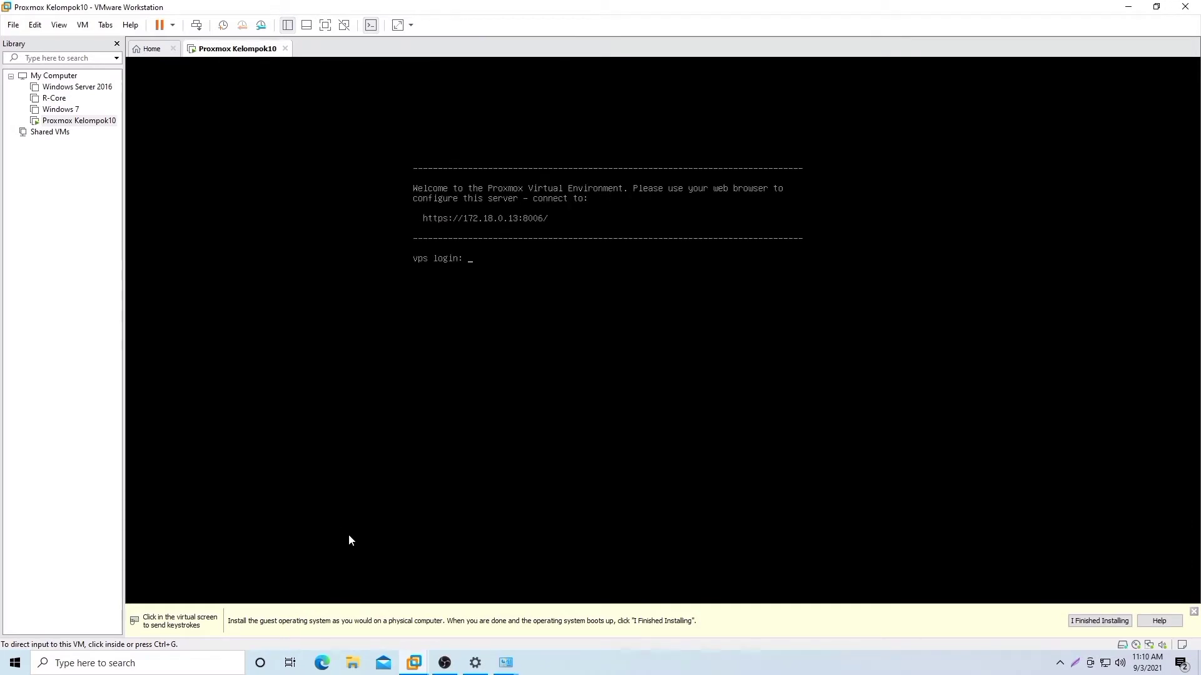
{"action": "left_click", "coordinate": [433, 492]}
{"action": "type", "text": "root"}
{"action": "key", "text": "Return"}
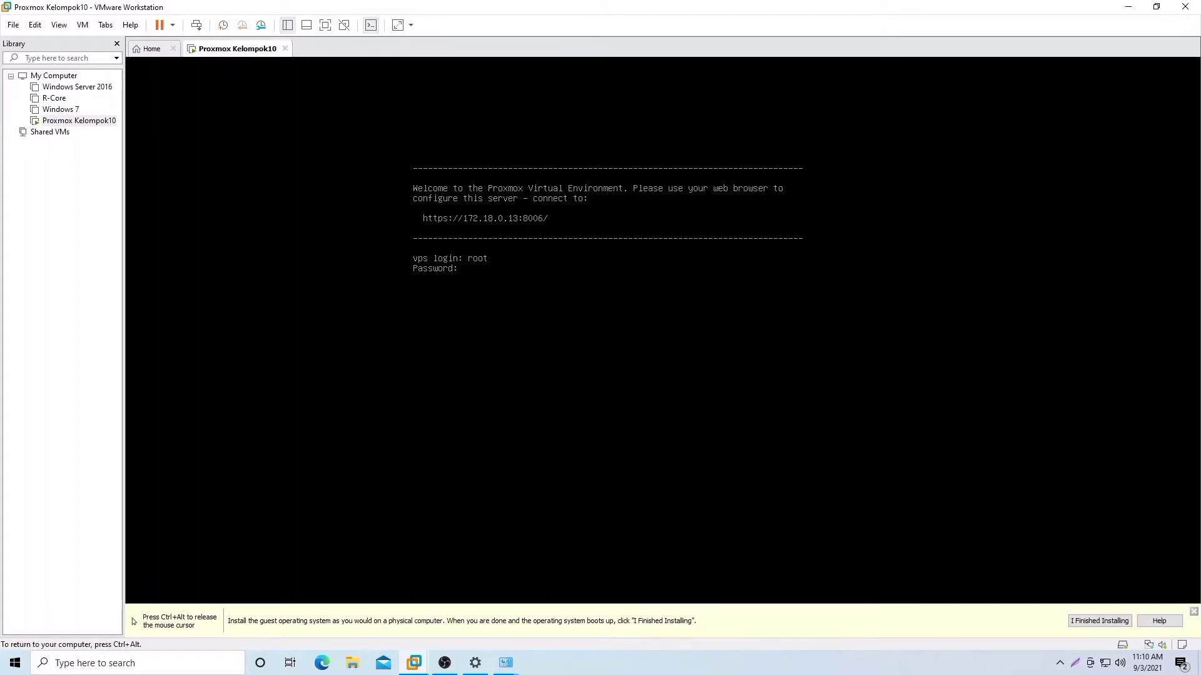
{"action": "key", "text": "Return"}
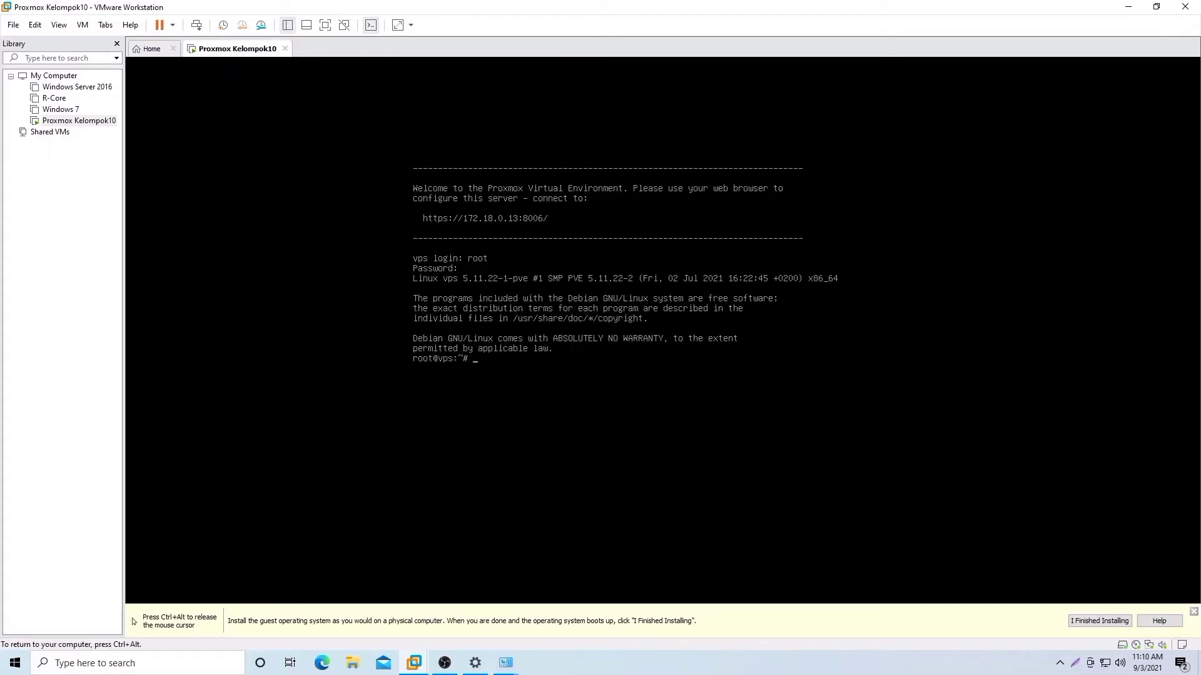
{"action": "type", "text": "ls"}
{"action": "key", "text": "Return"}
{"action": "key", "text": "ctrl+alt"}
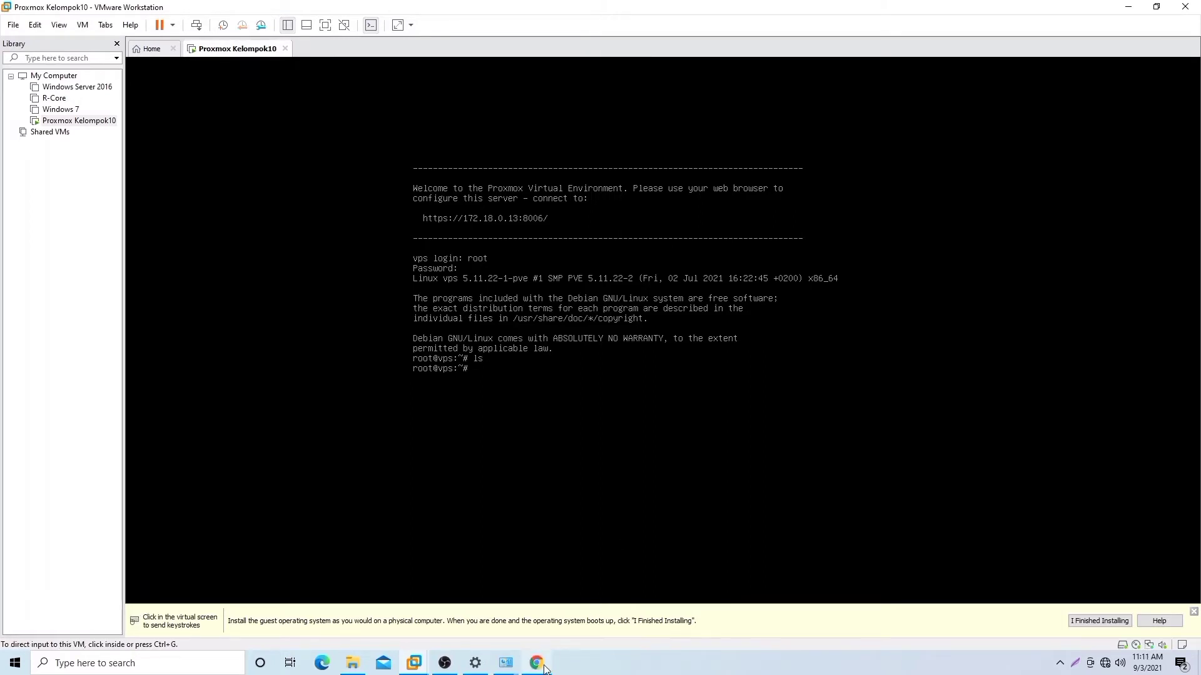
{"action": "left_click", "coordinate": [563, 594]}
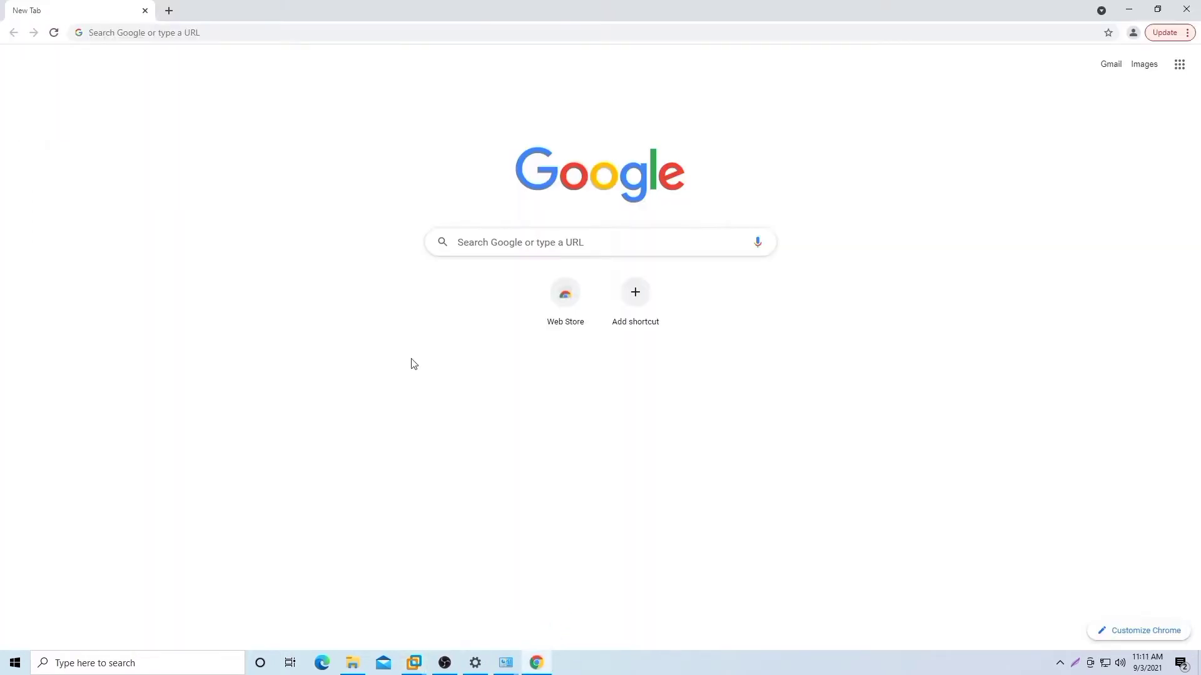
{"action": "left_click", "coordinate": [227, 29]}
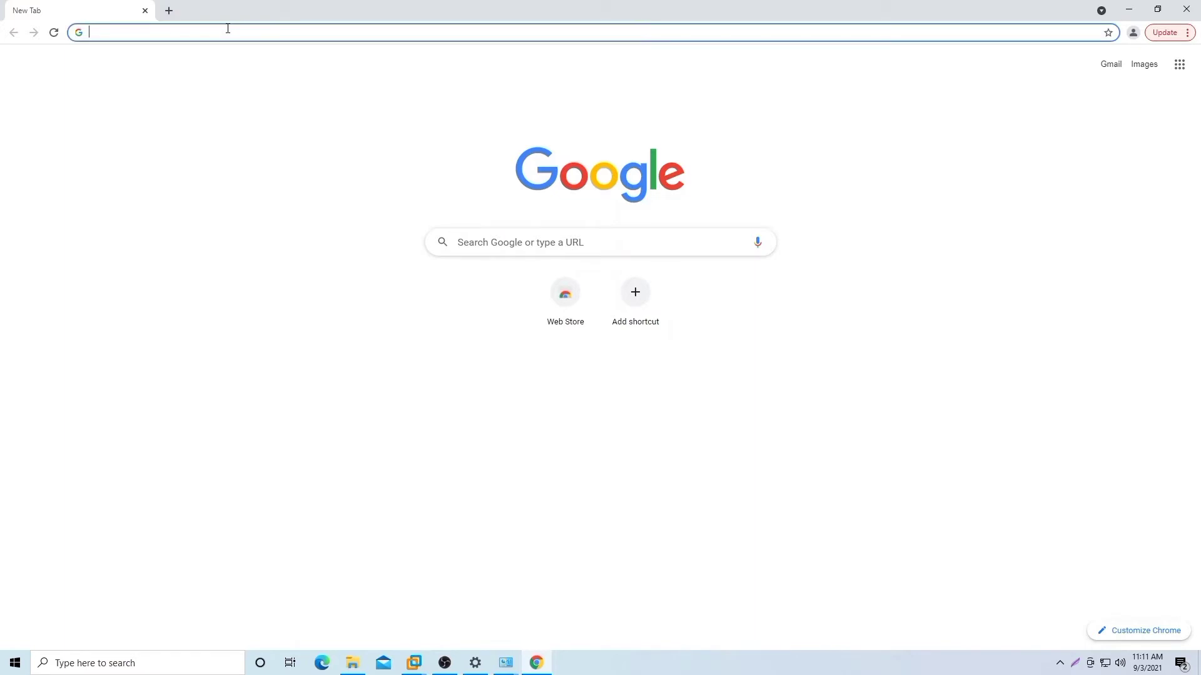
{"action": "type", "text": "https:"}
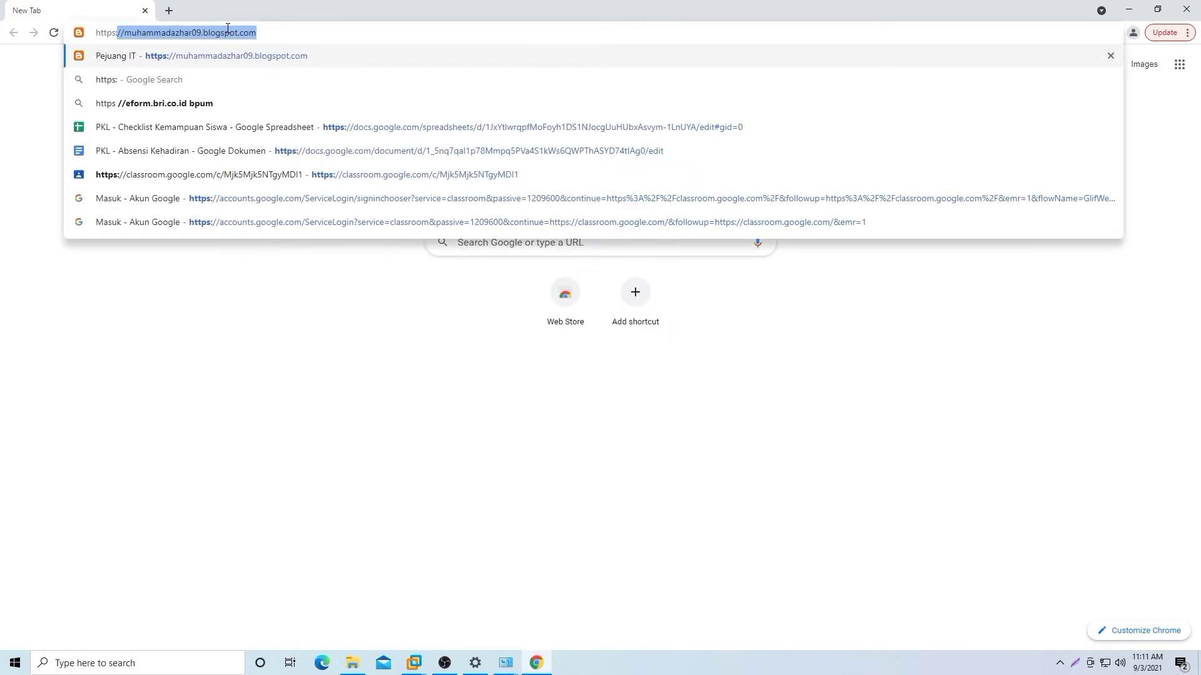
{"action": "type", "text": "//172."}
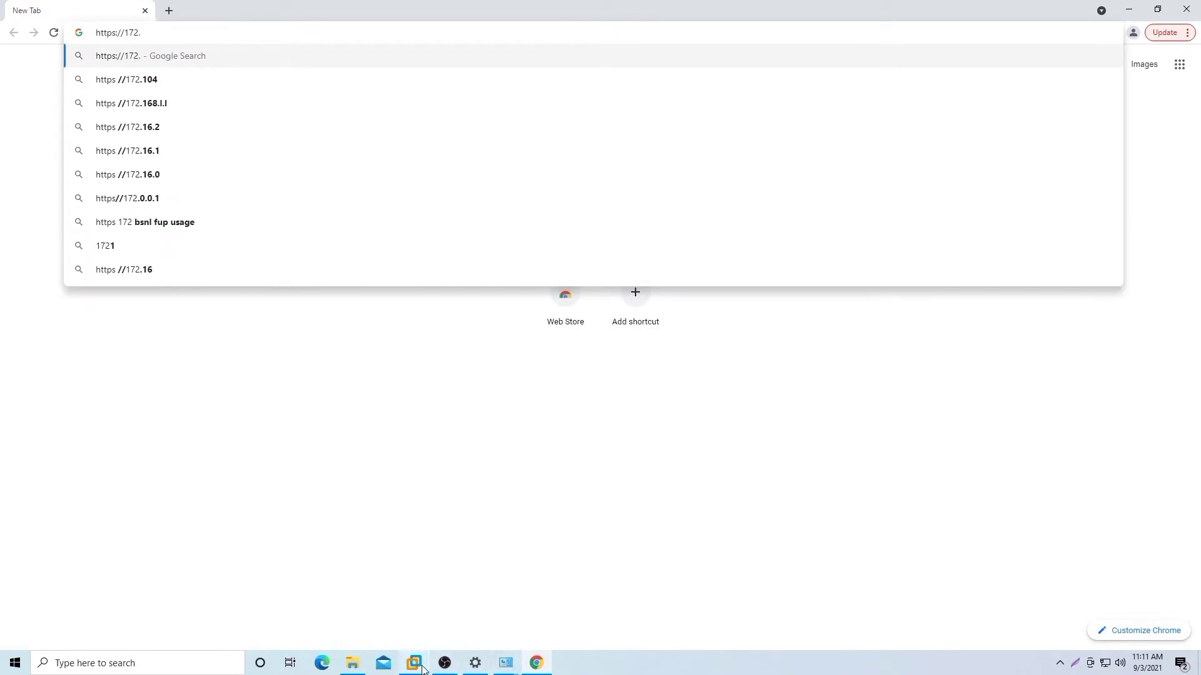
{"action": "mouse_move", "coordinate": [414, 664]}
{"action": "mouse_move", "coordinate": [476, 610]}
{"action": "type", "text": "18.0."}
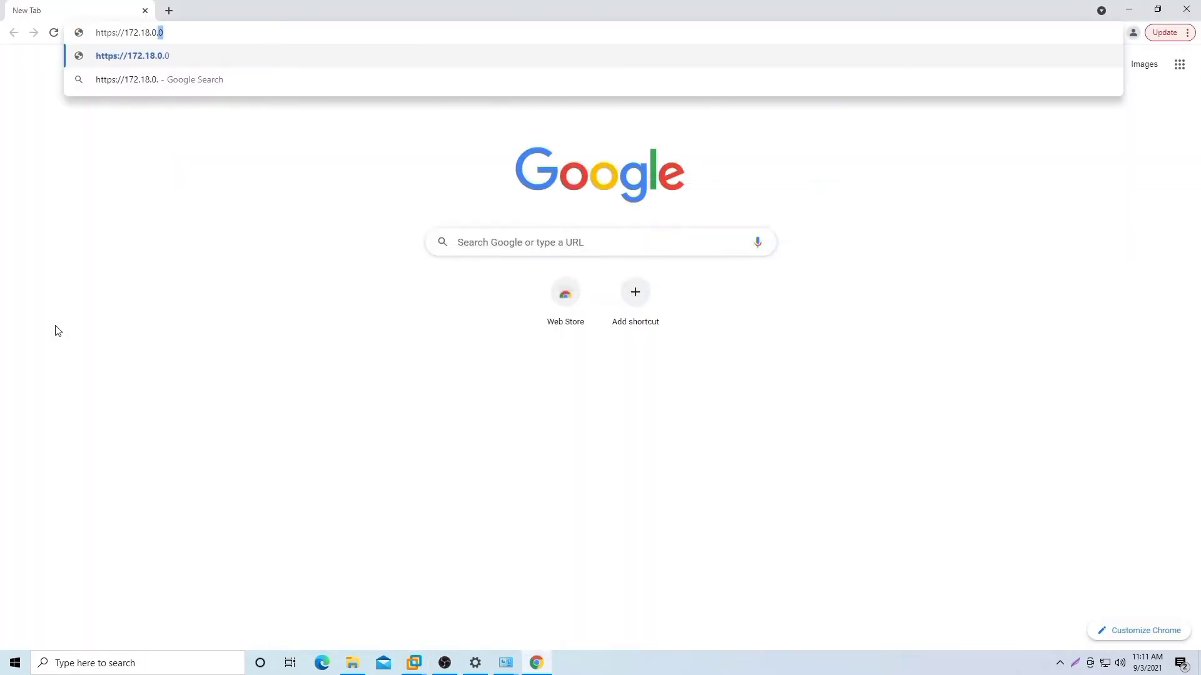
{"action": "type", "text": "13:8006"}
{"action": "key", "text": "Return"}
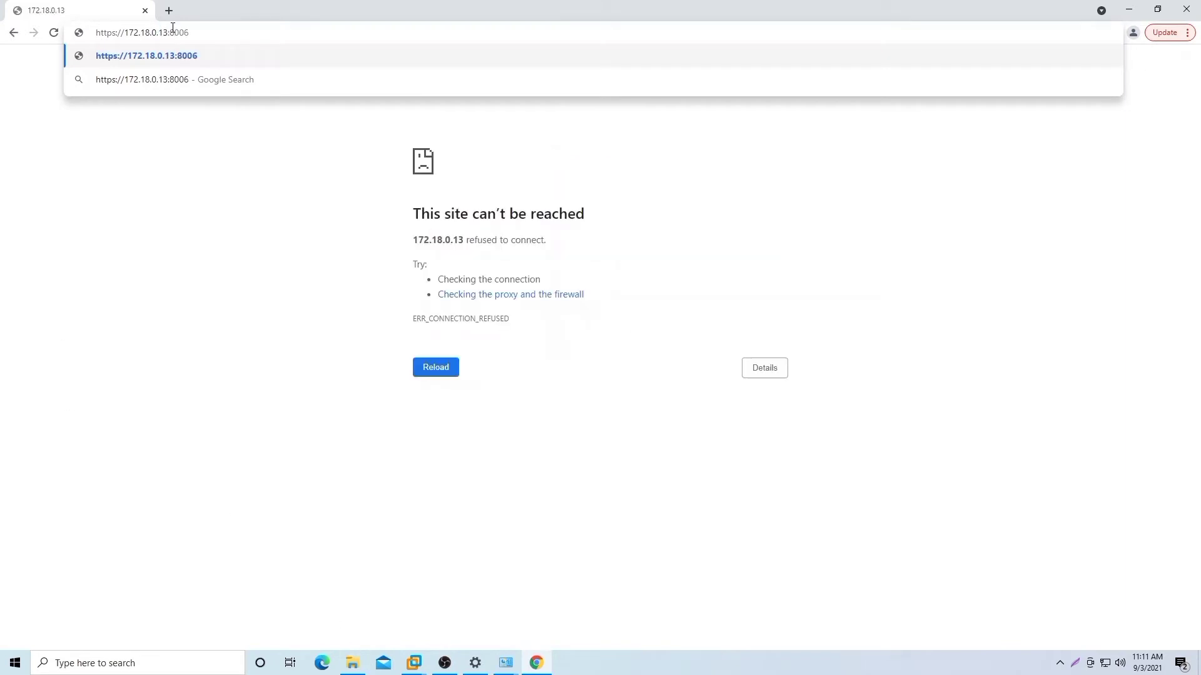
{"action": "key", "text": "Return"}
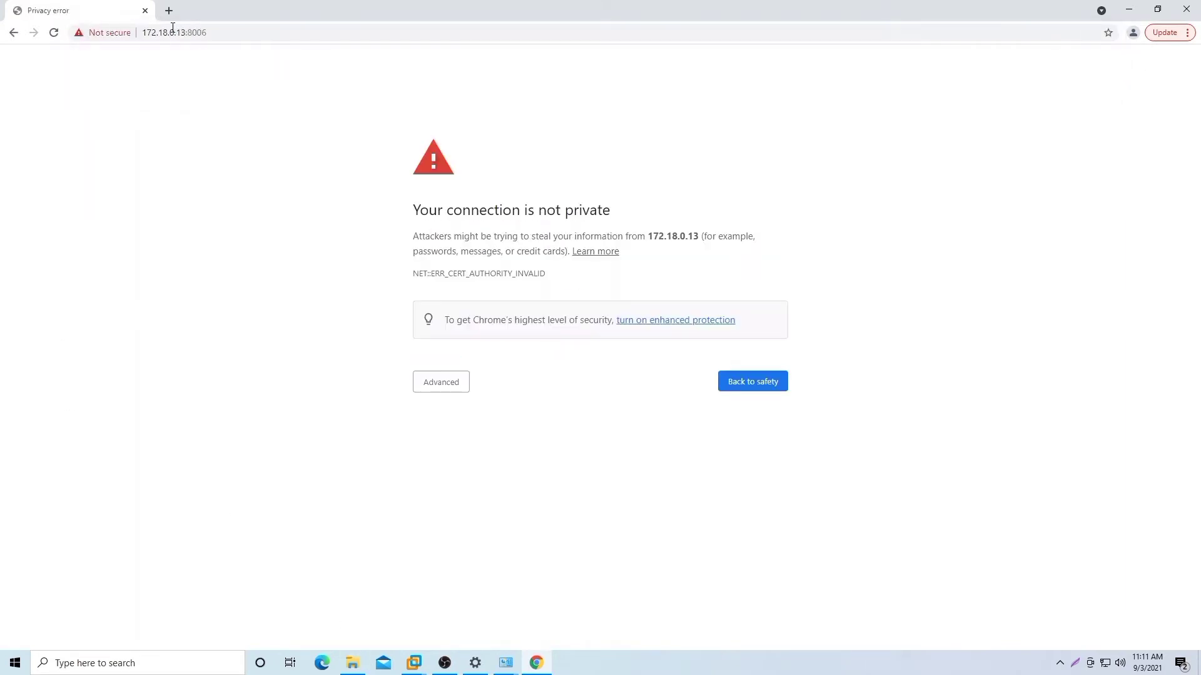
{"action": "left_click", "coordinate": [452, 389]}
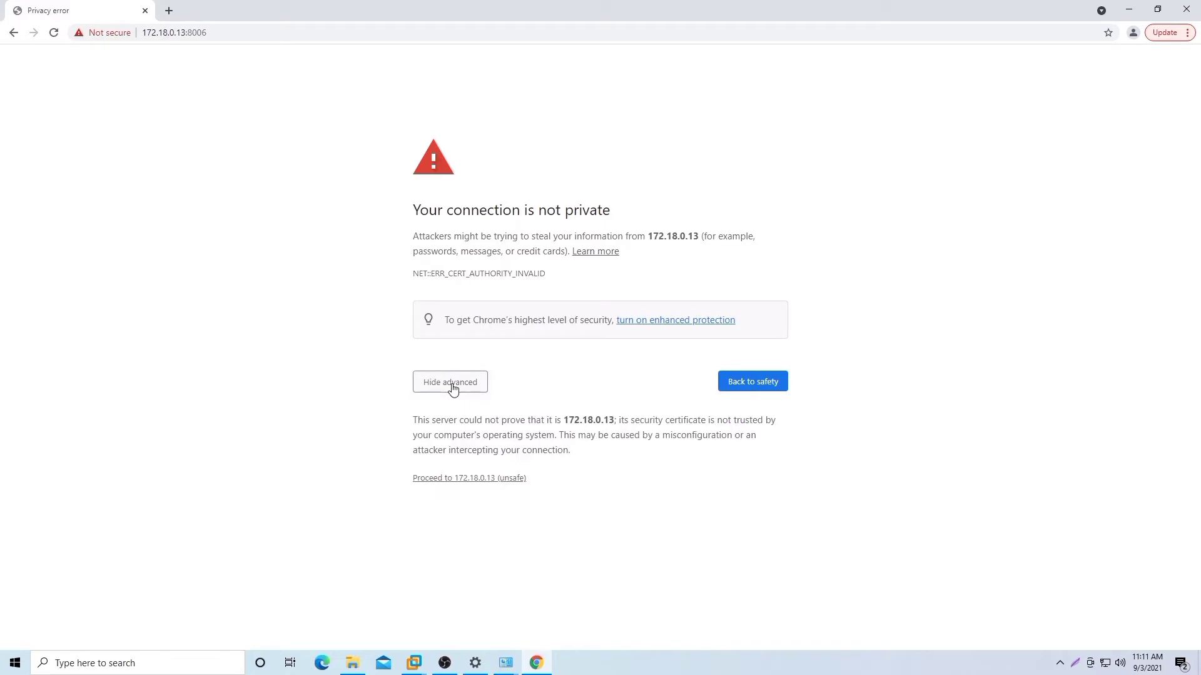
{"action": "left_click", "coordinate": [493, 479]}
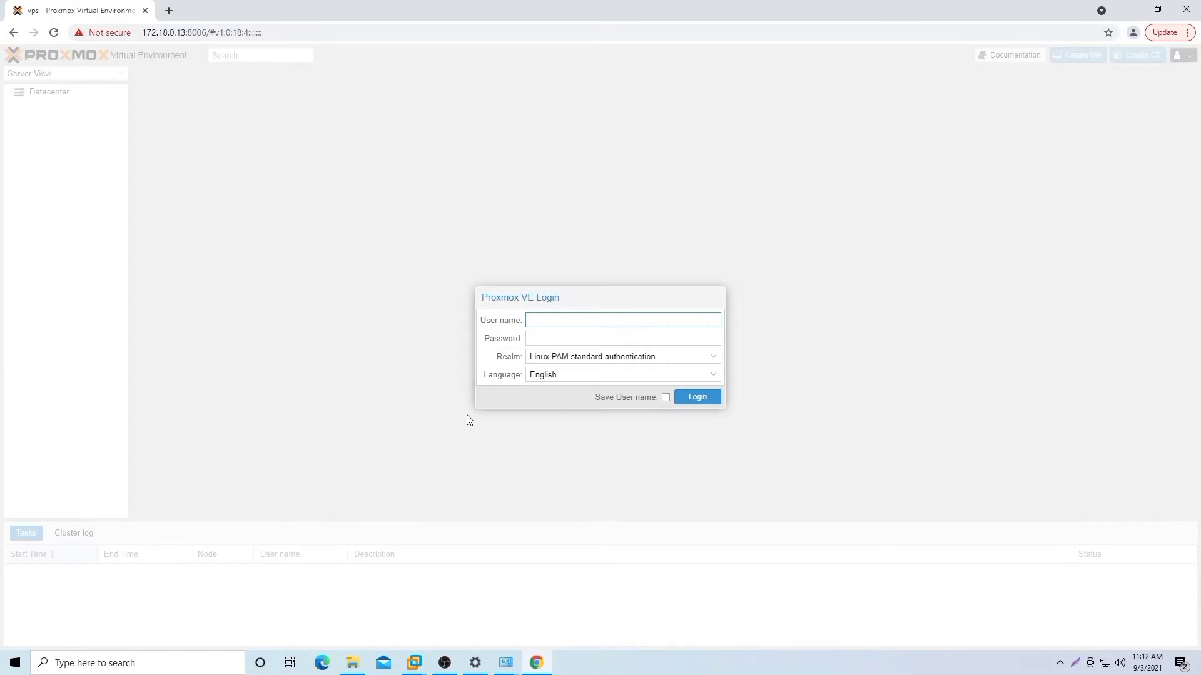
Step: Log in to the Proxmox web interface as root and dismiss the no-subscription notice
{"action": "type", "text": "root"}
{"action": "left_click", "coordinate": [555, 337]}
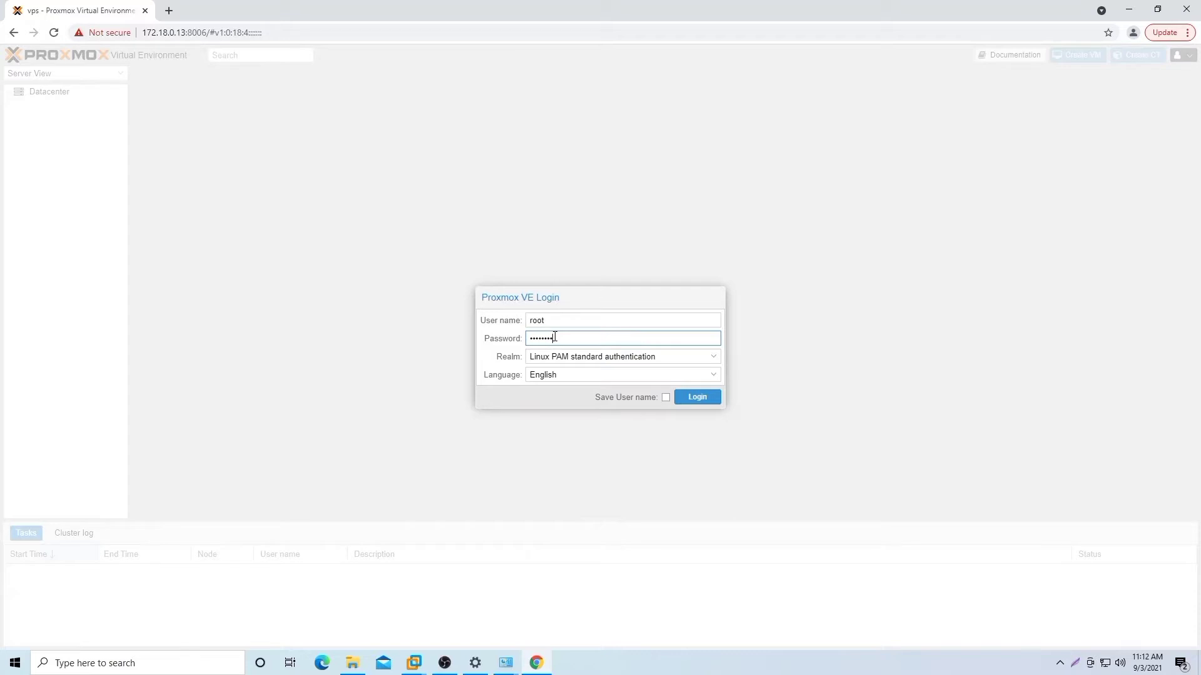
{"action": "left_click", "coordinate": [693, 397]}
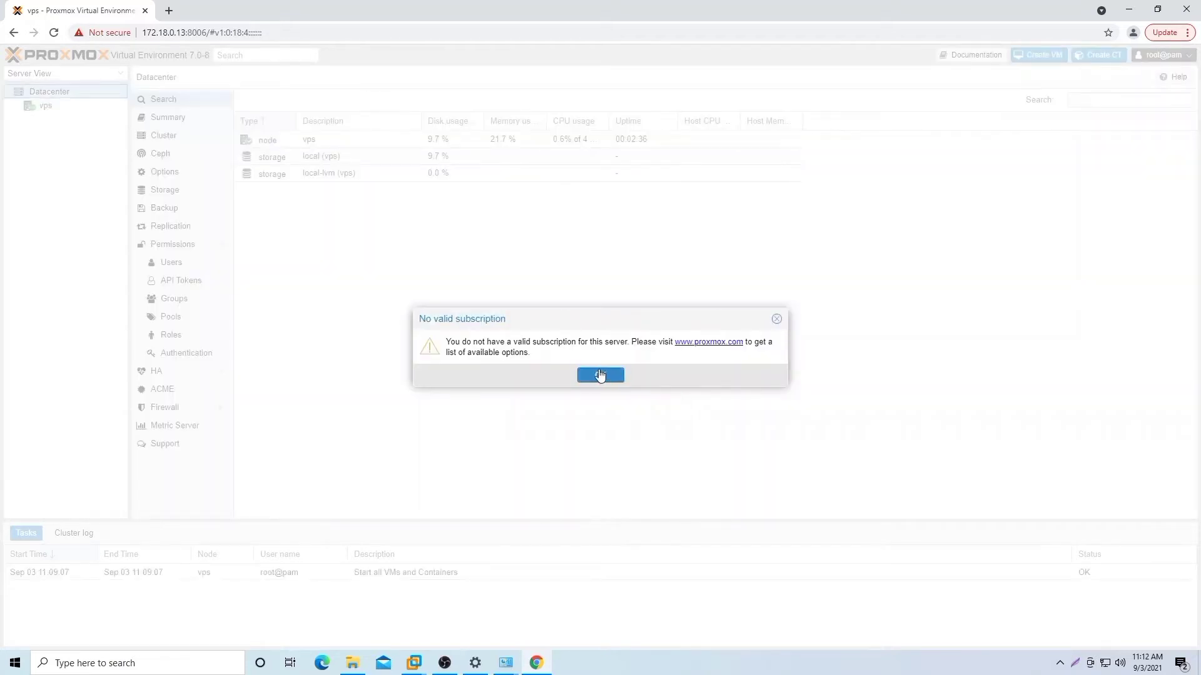
{"action": "left_click", "coordinate": [600, 375]}
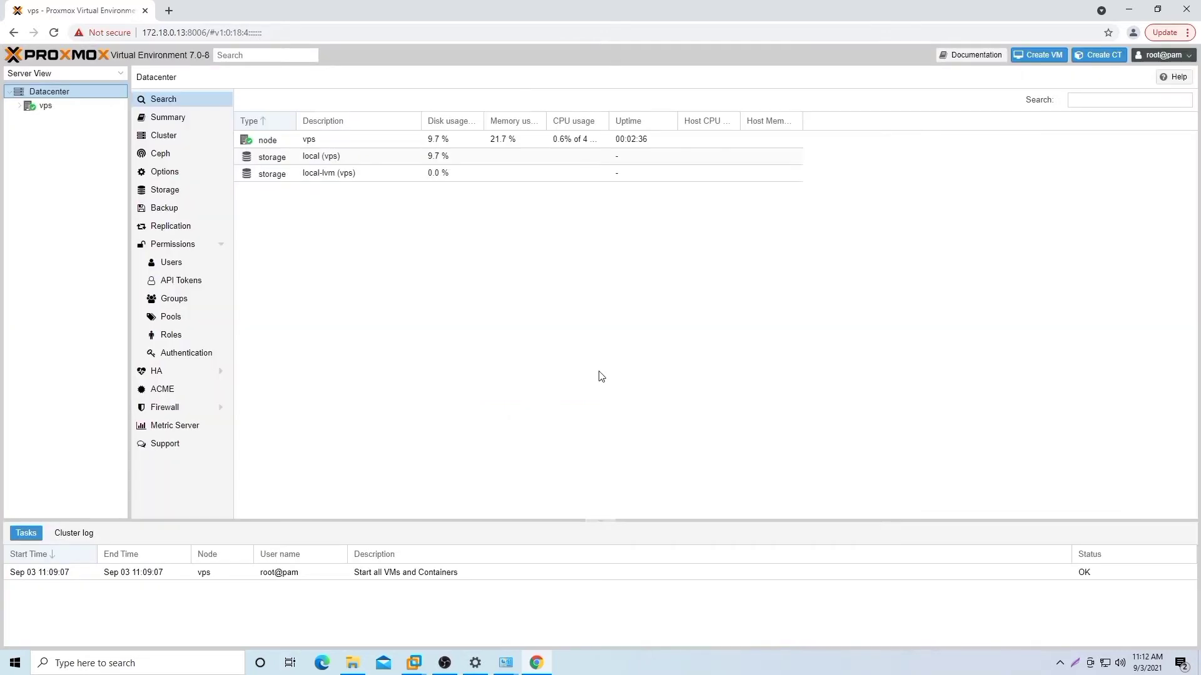
Step: Open the vps node's Shell and type 'wget' at the root prompt
{"action": "left_click", "coordinate": [63, 110]}
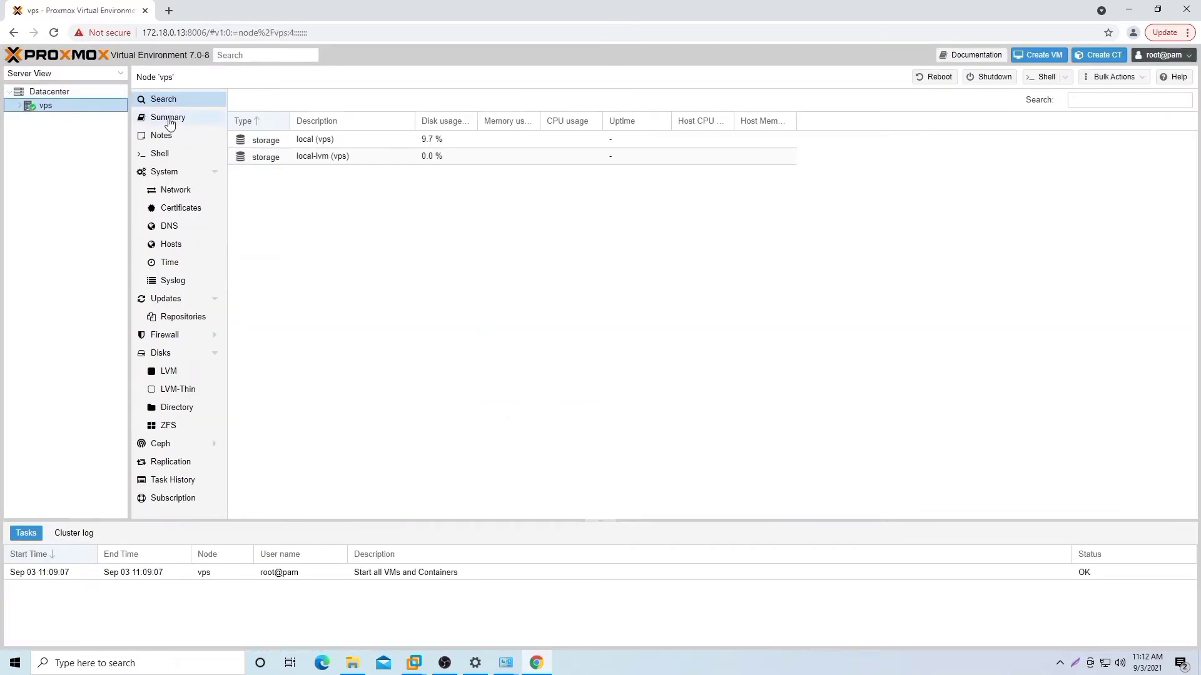
{"action": "left_click", "coordinate": [160, 135]}
{"action": "left_click", "coordinate": [161, 156]}
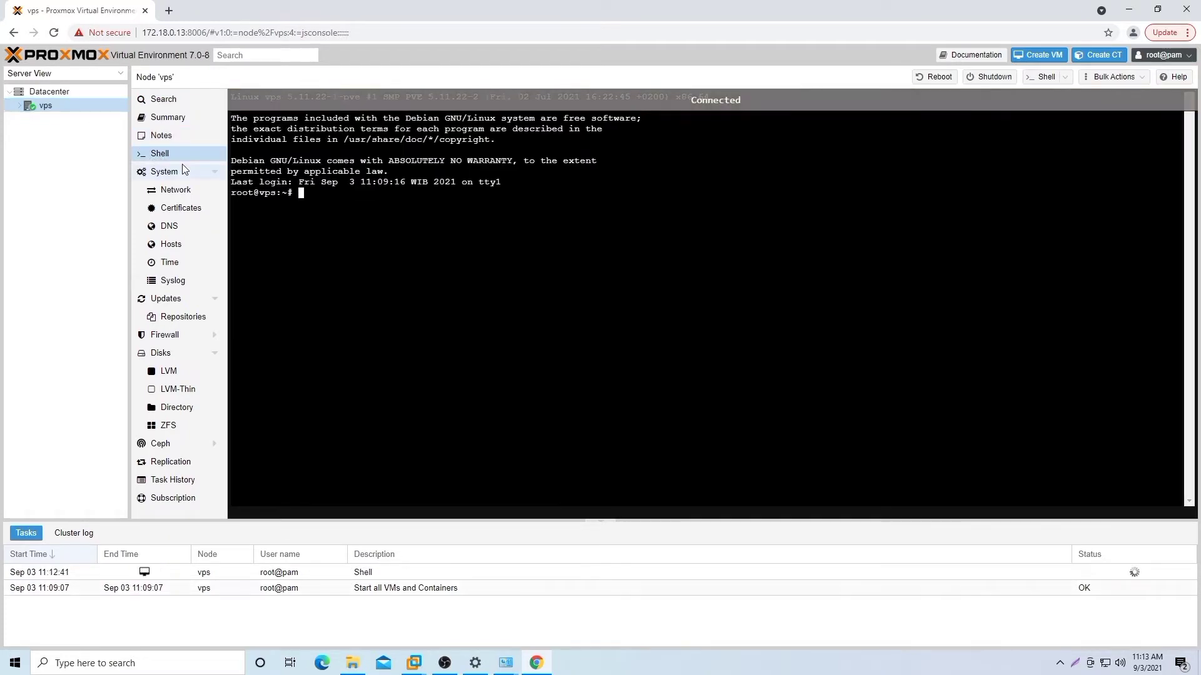
{"action": "type", "text": "wgwt"}
{"action": "key", "text": "BackSpace"}
{"action": "key", "text": "BackSpace"}
{"action": "type", "text": "et"}
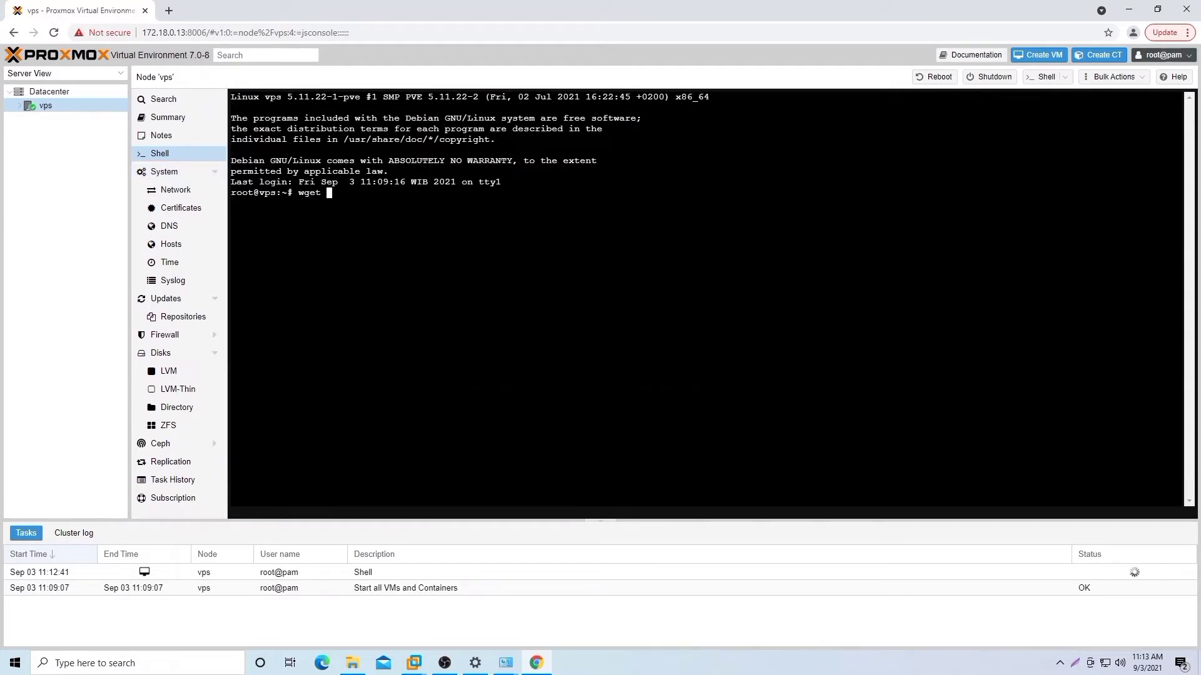
{"action": "left_click", "coordinate": [169, 11]}
Step: Copy the Cloud Hosted Router 6.48.4 raw disk image download link from mikrotik.com's Software page
{"action": "type", "text": "mikrotik.c"}
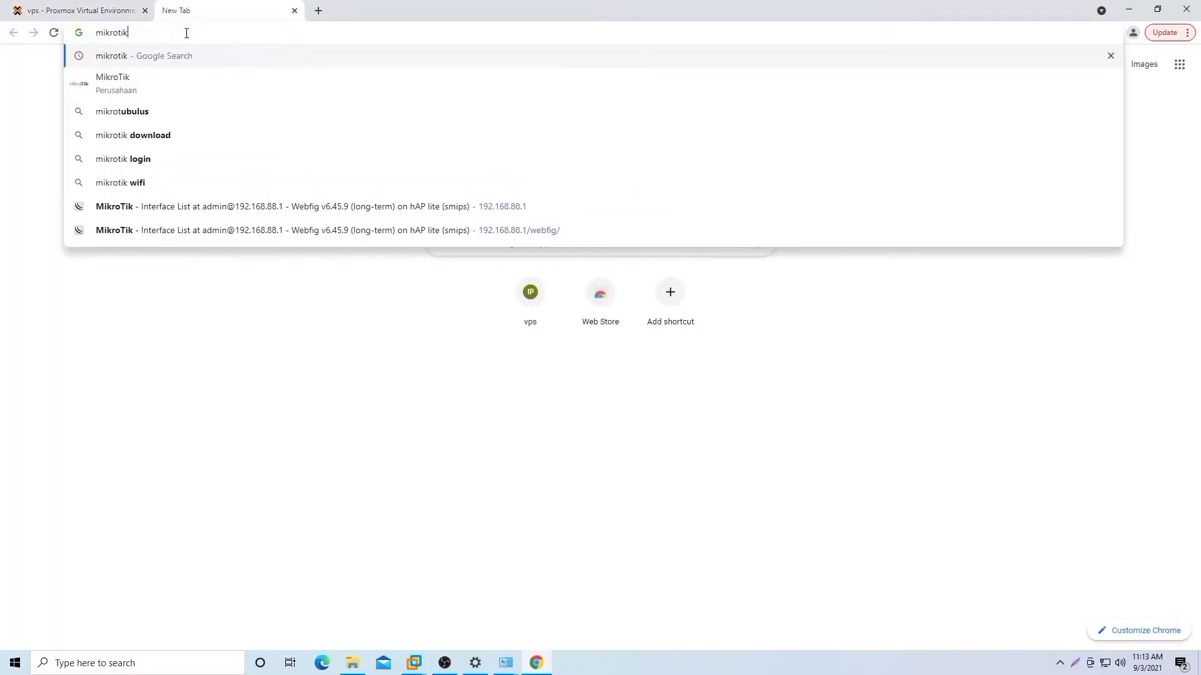
{"action": "type", "text": "om"}
{"action": "key", "text": "Return"}
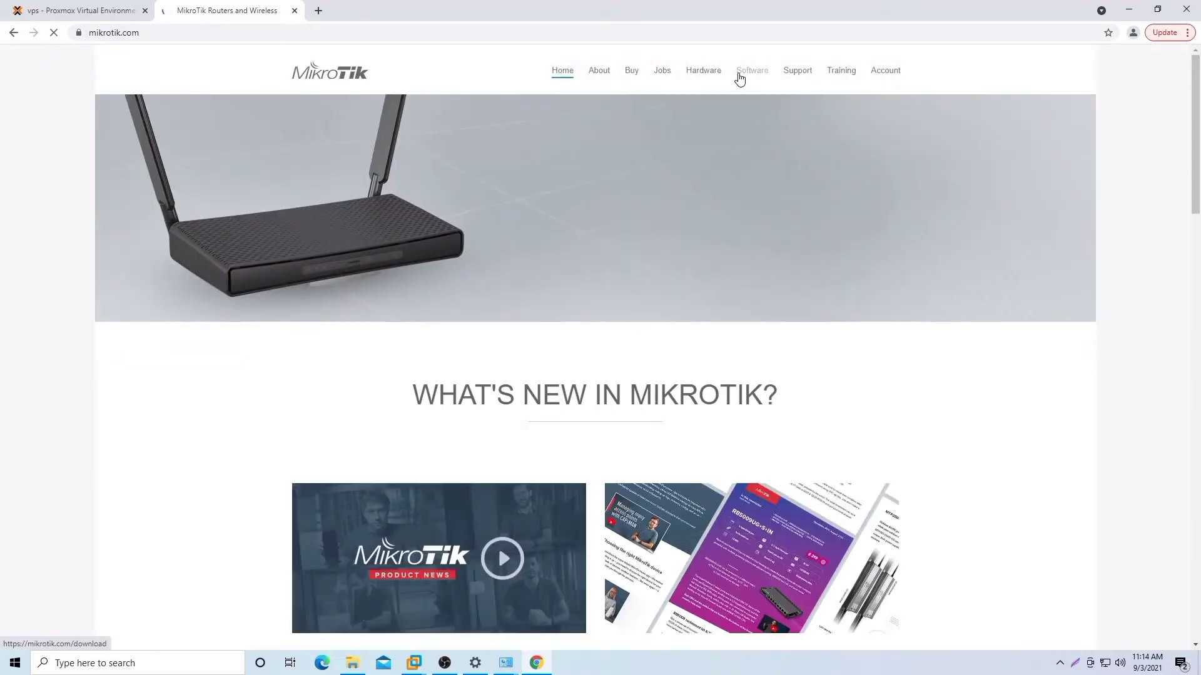
{"action": "left_click", "coordinate": [751, 71]}
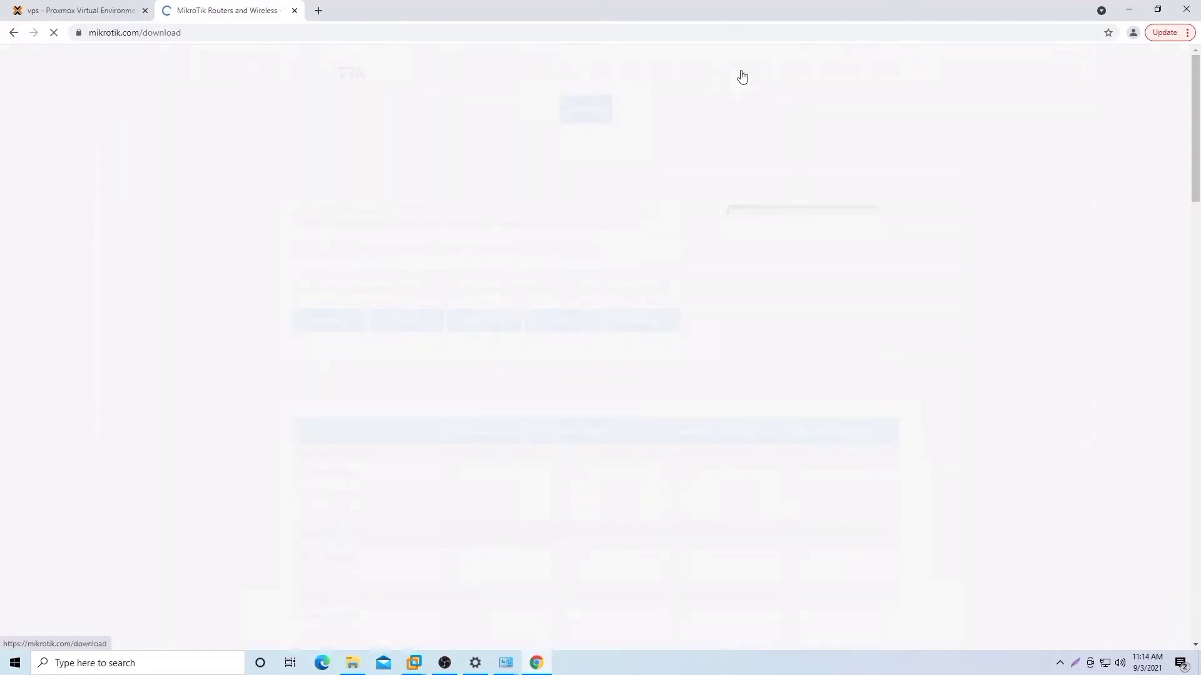
{"action": "scroll", "coordinate": [623, 251], "scroll_direction": "down", "scroll_amount": 5}
{"action": "scroll", "coordinate": [622, 251], "scroll_direction": "down", "scroll_amount": 20}
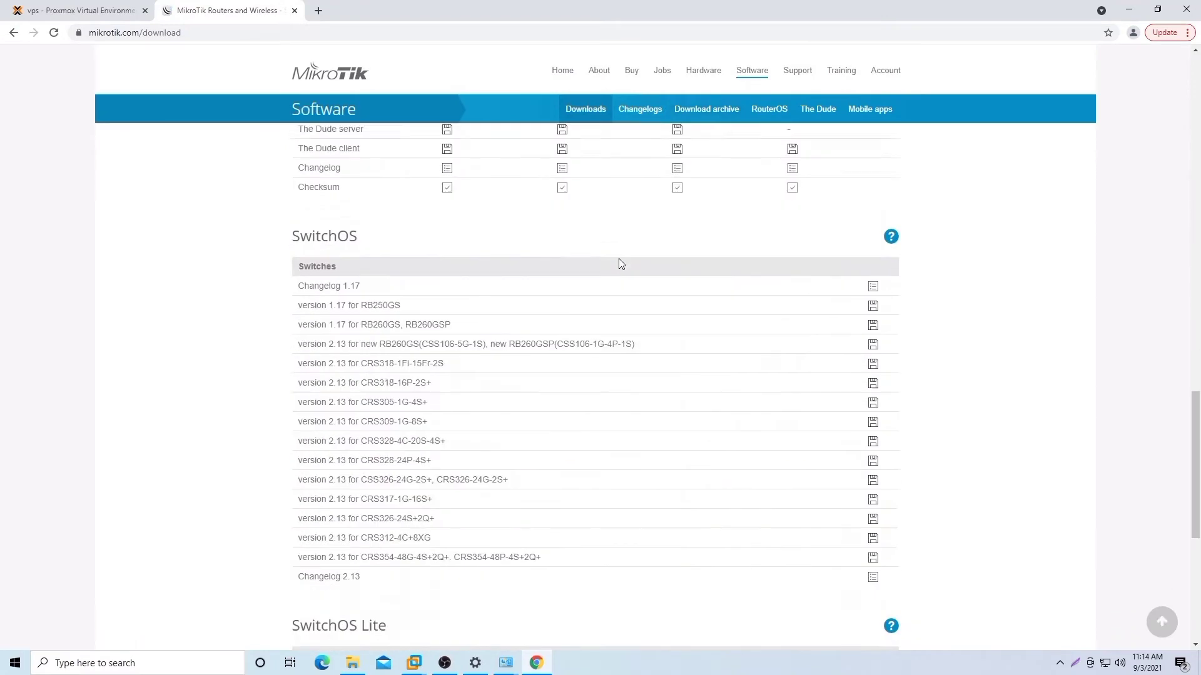
{"action": "scroll", "coordinate": [619, 255], "scroll_direction": "up", "scroll_amount": 12}
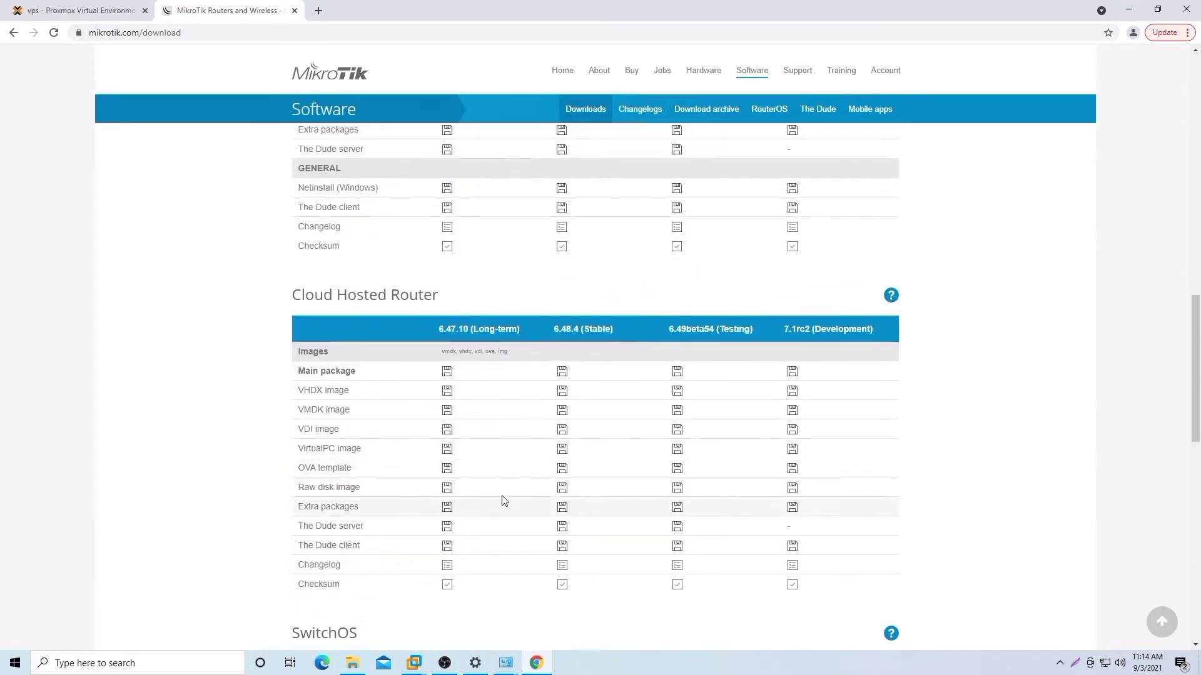
{"action": "right_click", "coordinate": [562, 487]}
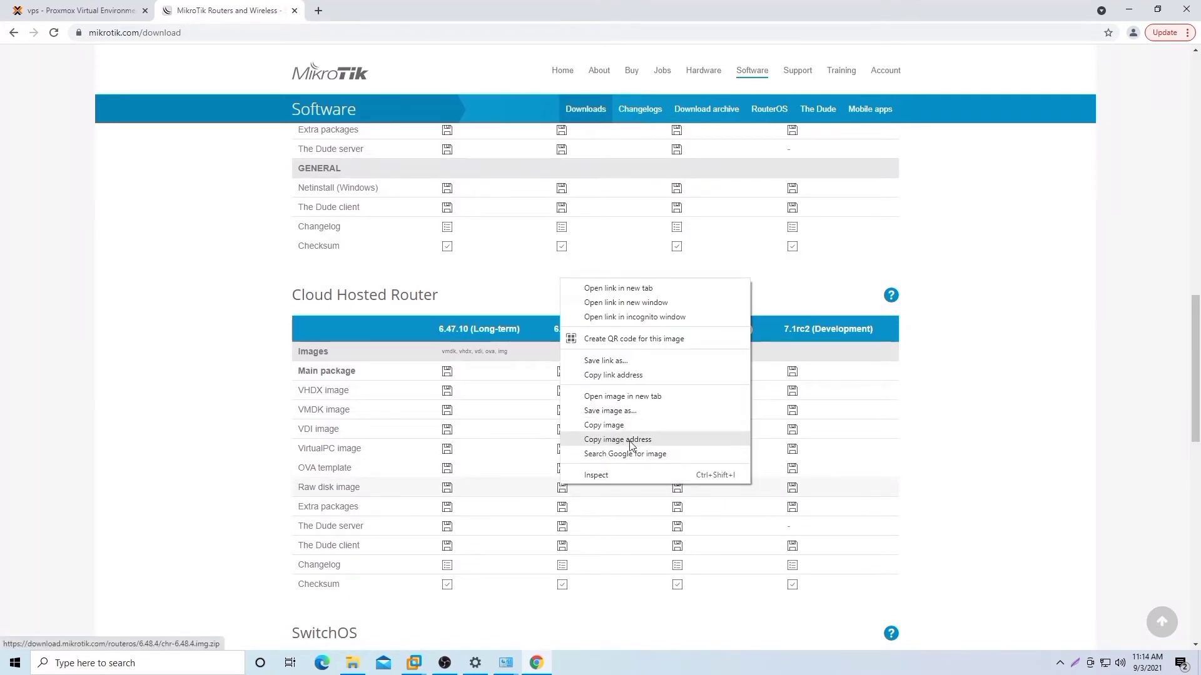
{"action": "left_click", "coordinate": [628, 376]}
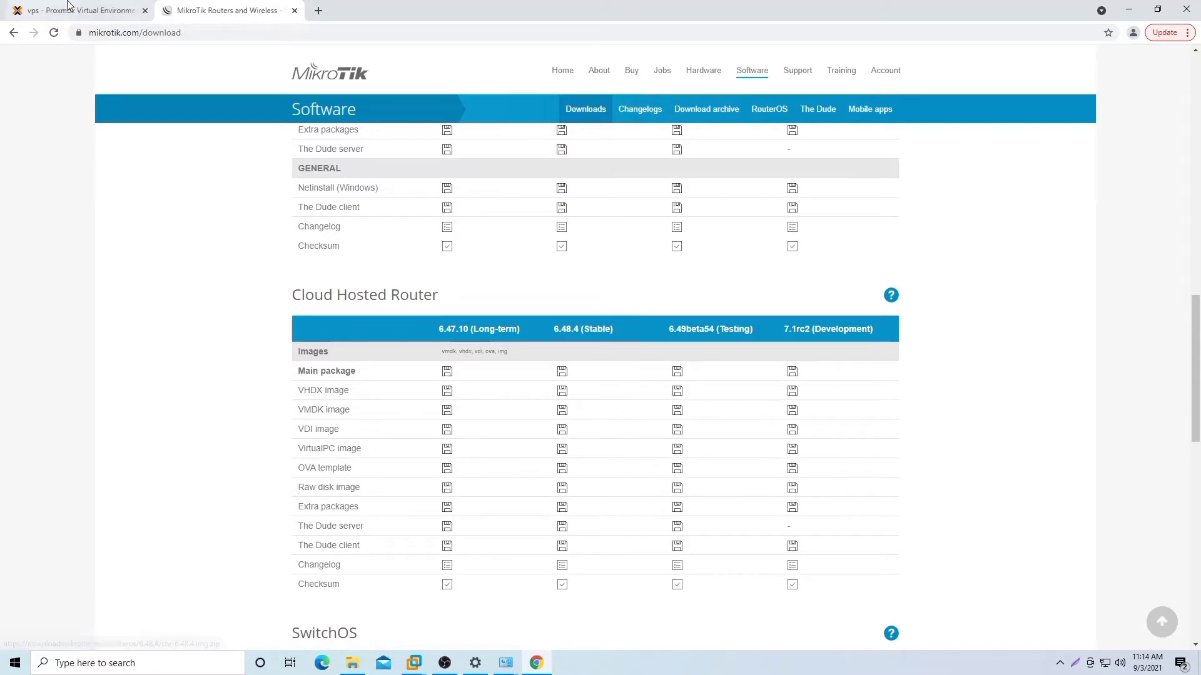
{"action": "left_click", "coordinate": [40, 5]}
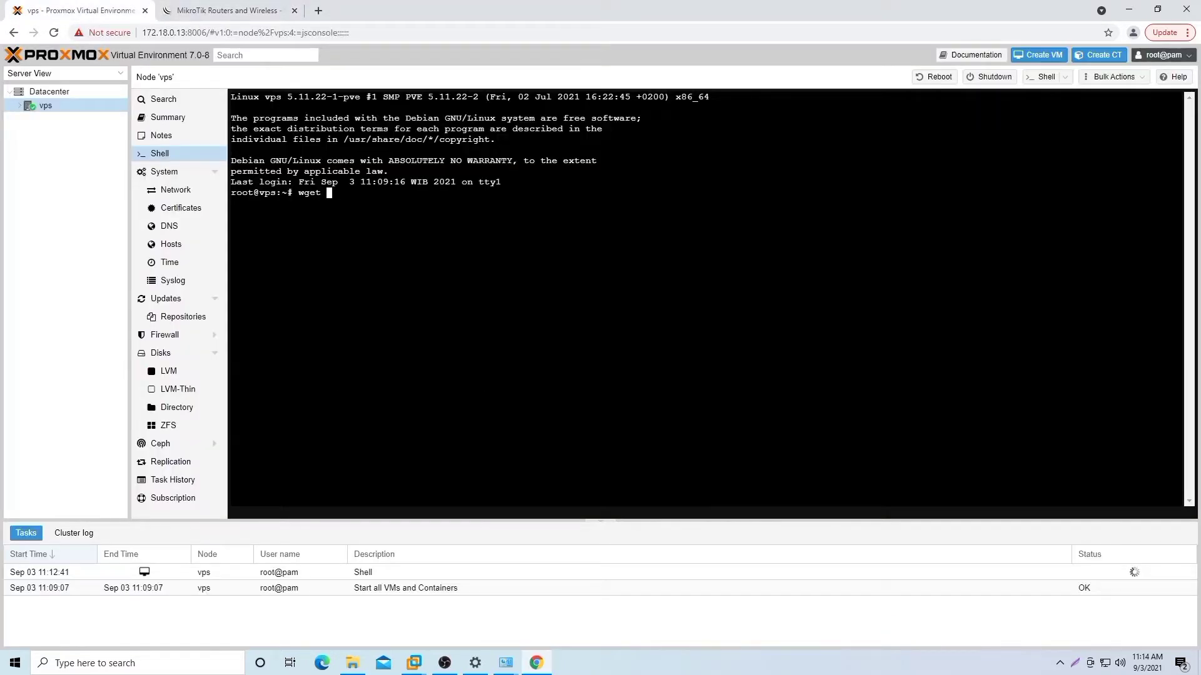
Step: Paste the CHR 6.48.4 link after wget in the vps shell and download chr-6.48.4.img.zip
{"action": "right_click", "coordinate": [340, 193]}
{"action": "left_click", "coordinate": [375, 291]}
{"action": "key", "text": "Return"}
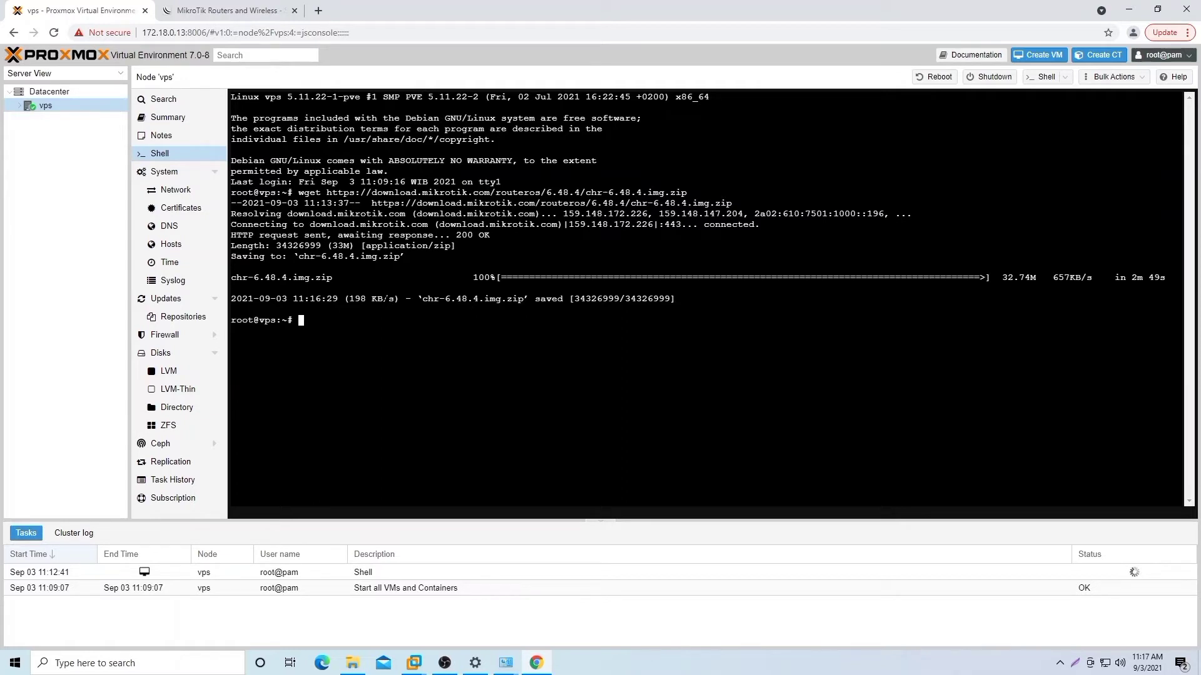
Step: Try 'apt-get install unzip' on the vps node, then list the home folder with ls
{"action": "type", "text": "apt-get install unzip"}
{"action": "key", "text": "Return"}
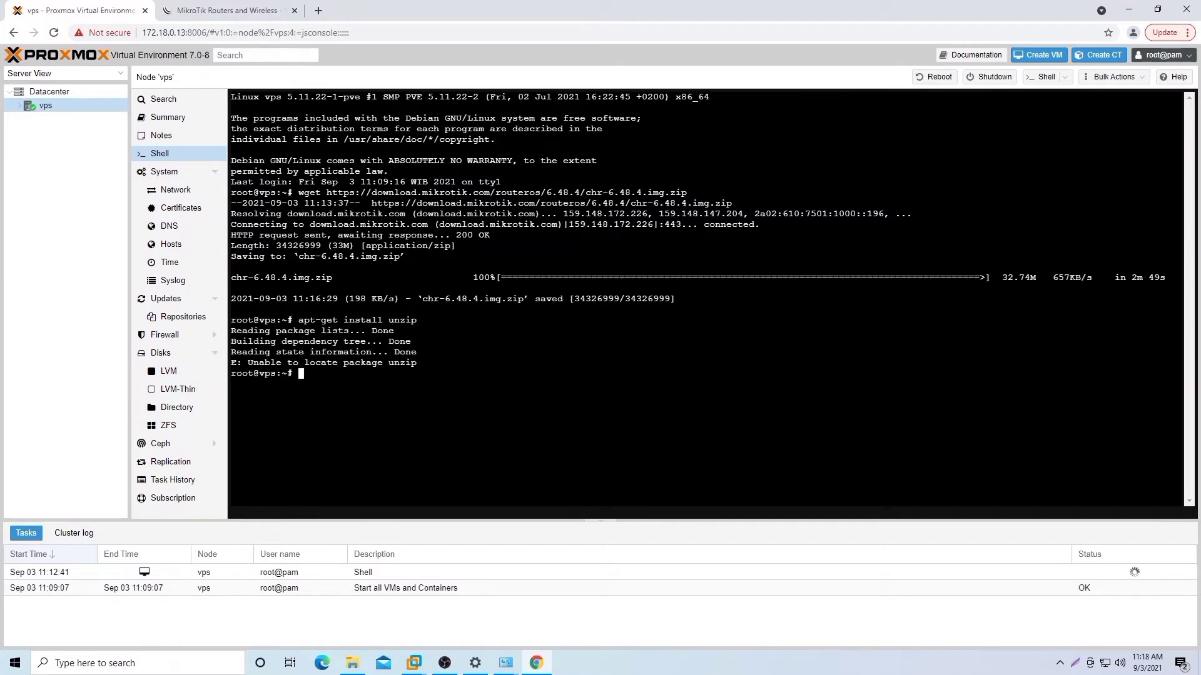
{"action": "type", "text": "ls"}
{"action": "key", "text": "Return"}
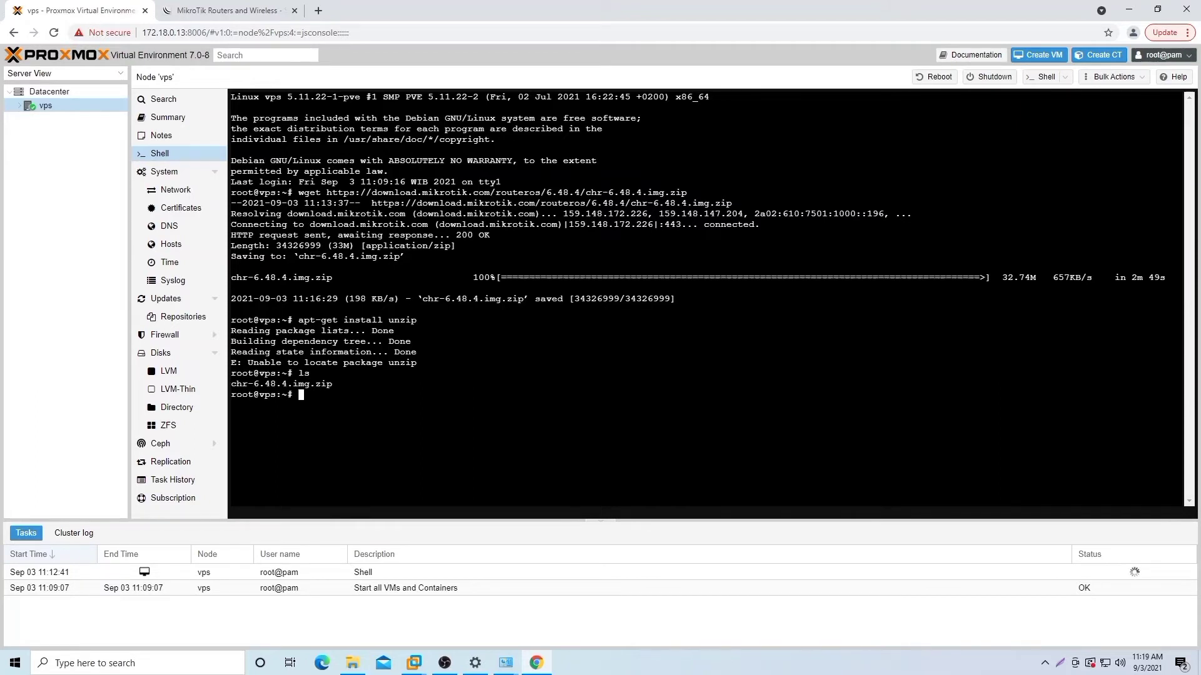
Step: Refresh the node's package lists with 'apt-get update'
{"action": "type", "text": "a[t"}
{"action": "key", "text": "BackSpace"}
{"action": "key", "text": "BackSpace"}
{"action": "type", "text": "pt-get update"}
{"action": "key", "text": "Return"}
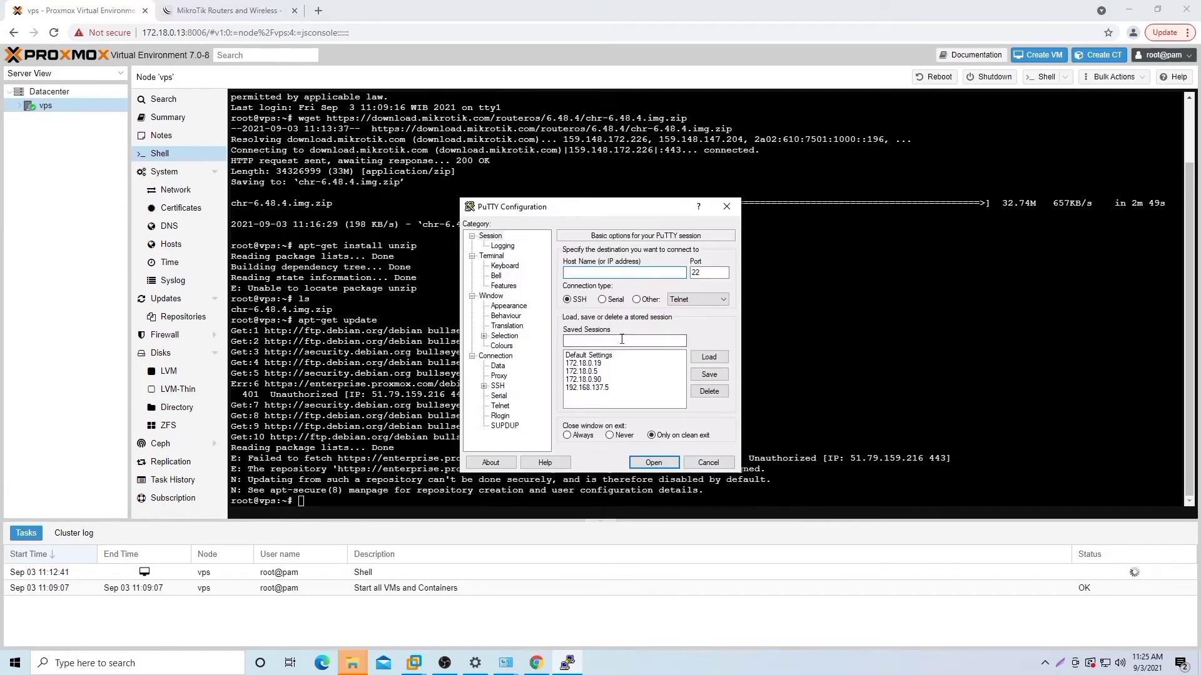
Step: Enter host 172.18.0.13 in PuTTY and save it as a named session
{"action": "type", "text": "172.16"}
{"action": "type", "text": "8"}
{"action": "type", "text": "1203="}
{"action": "key", "text": "BackSpace"}
{"action": "key", "text": "BackSpace"}
{"action": "key", "text": "BackSpace"}
{"action": "key", "text": "BackSpace"}
{"action": "key", "text": "BackSpace"}
{"action": "type", "text": "3"}
{"action": "left_click", "coordinate": [621, 342]}
{"action": "type", "text": "172.18.0.12"}
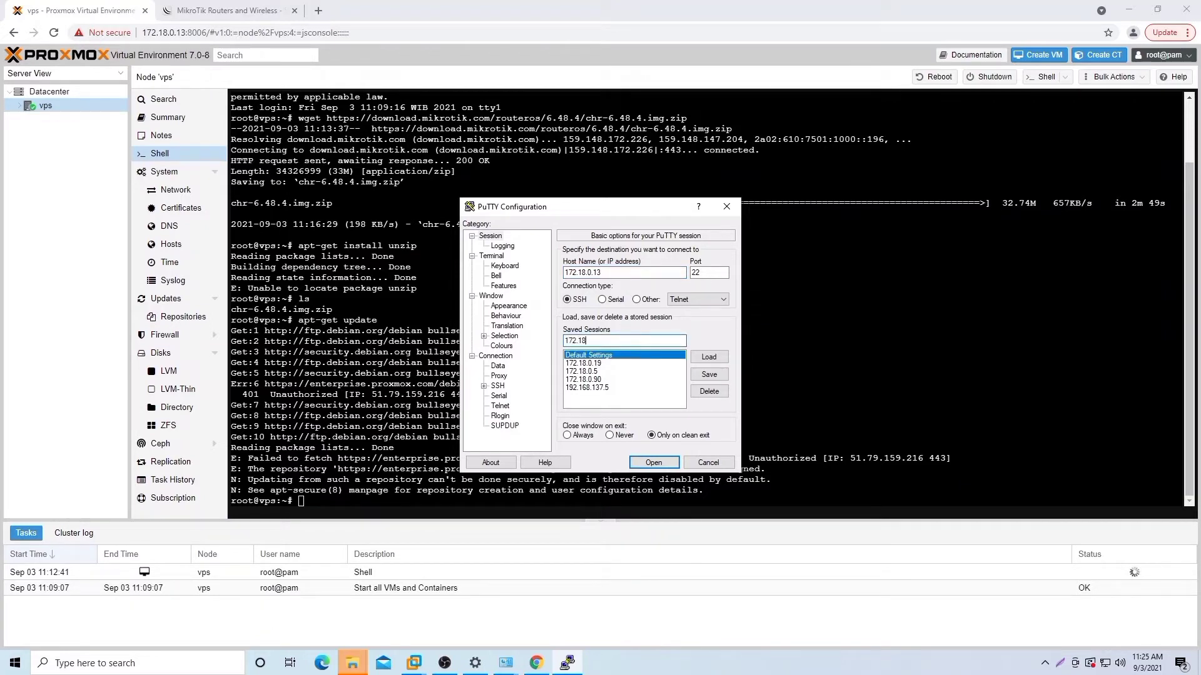
{"action": "type", "text": "3"}
{"action": "left_click", "coordinate": [709, 374]}
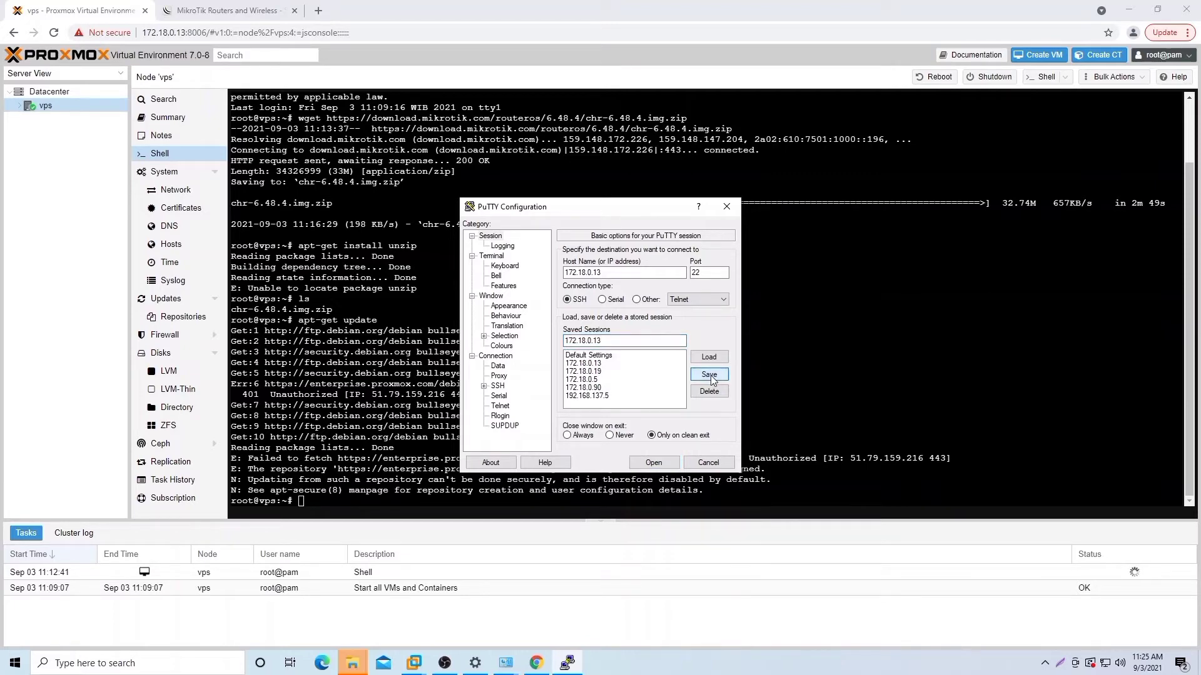
Step: Set the terminal font to Courier New 12-point and open the SSH connection
{"action": "left_click", "coordinate": [507, 347]}
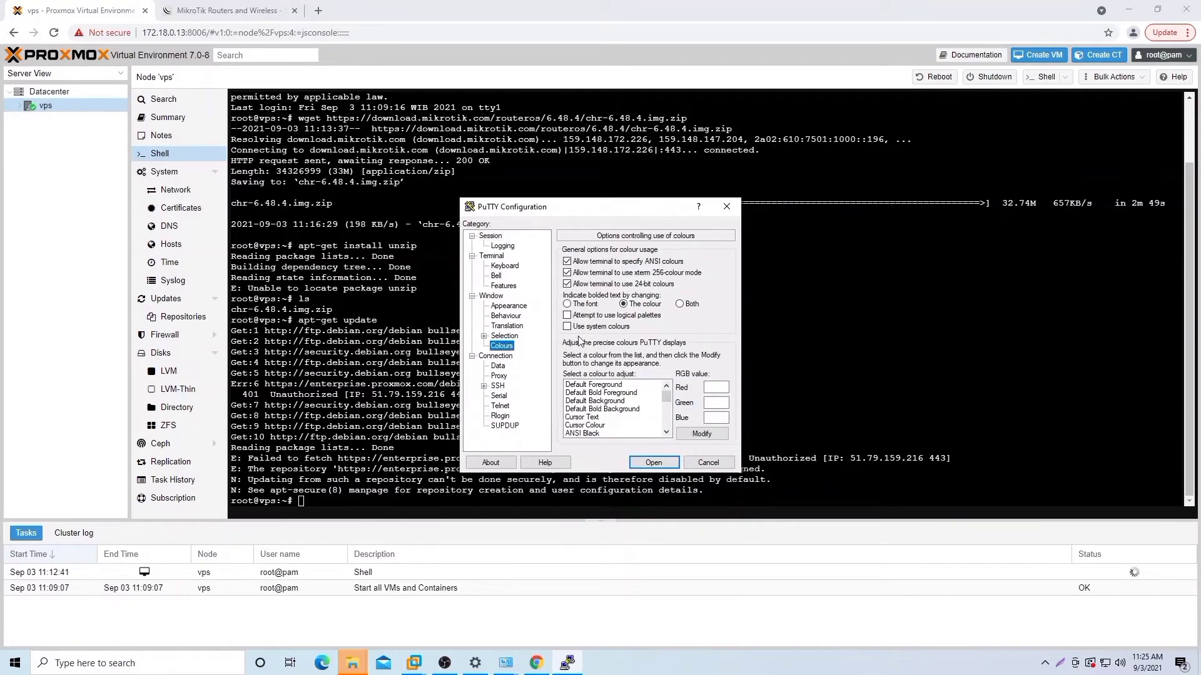
{"action": "left_click", "coordinate": [509, 308]}
{"action": "left_click", "coordinate": [698, 323]}
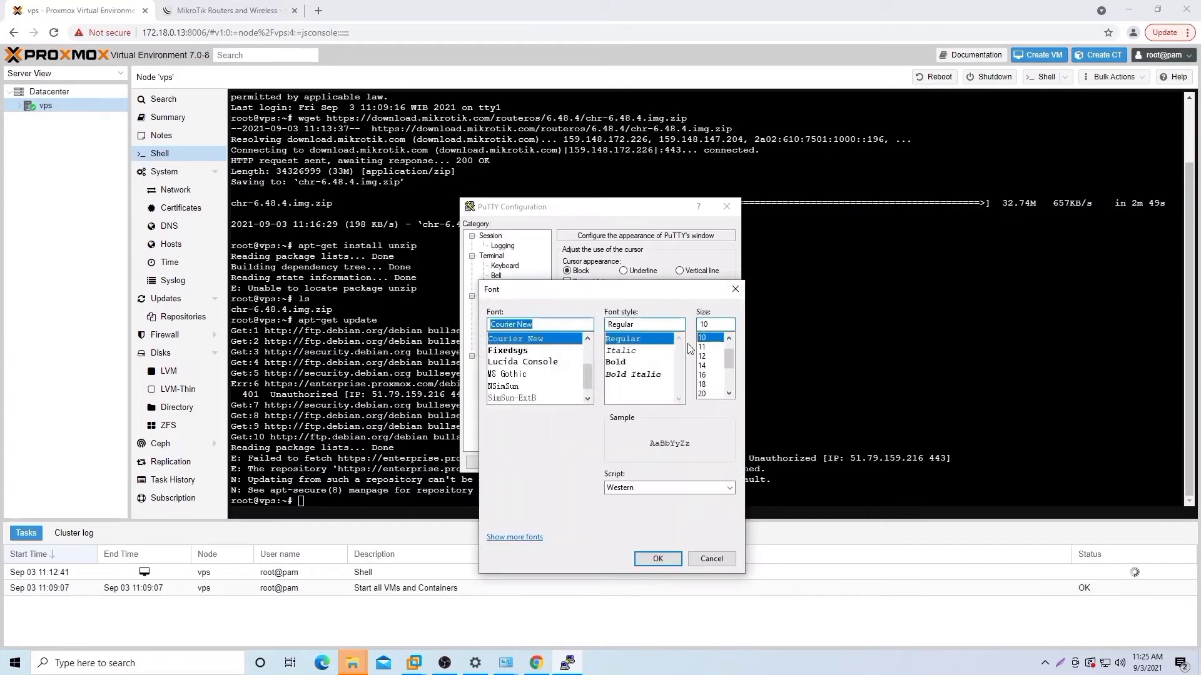
{"action": "left_click", "coordinate": [702, 356]}
{"action": "left_click", "coordinate": [657, 558]}
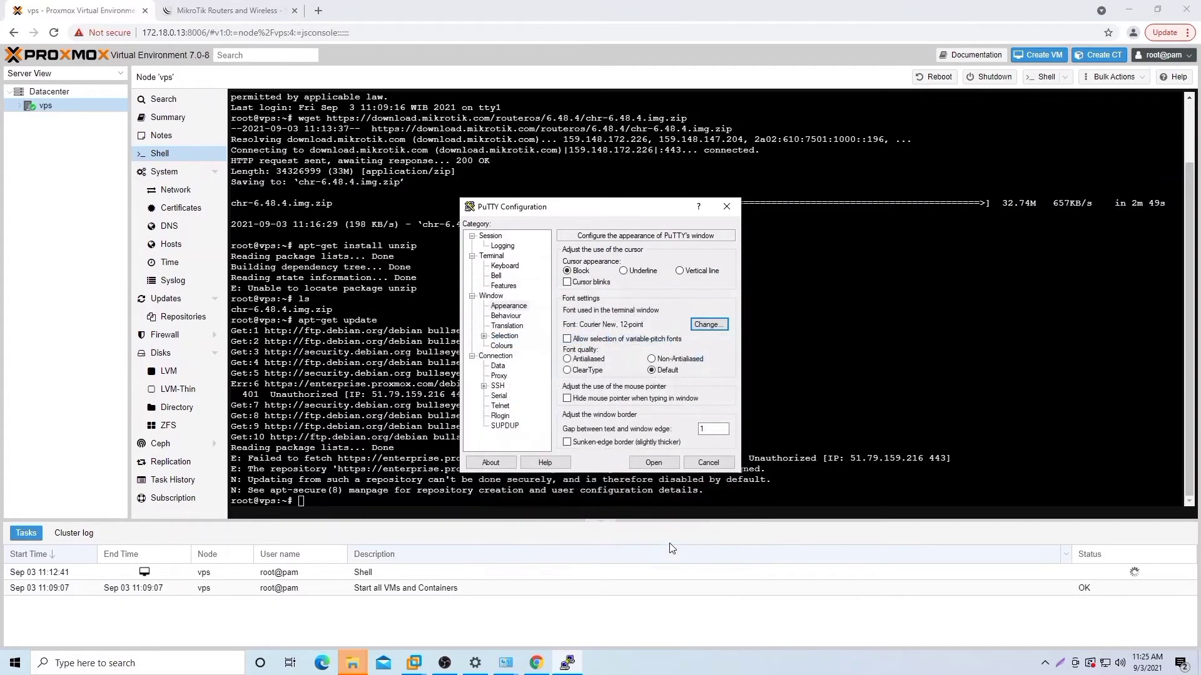
{"action": "left_click", "coordinate": [655, 462]}
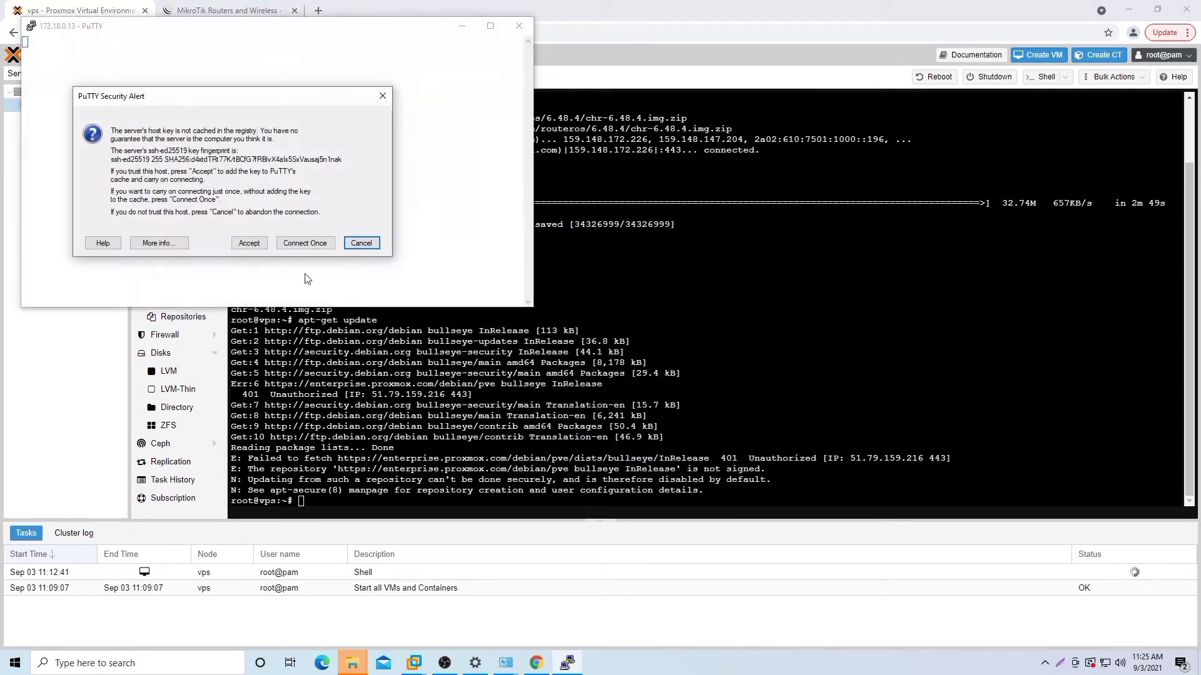
Step: Accept the host key and log in to 172.18.0.13 as root
{"action": "left_click", "coordinate": [240, 244]}
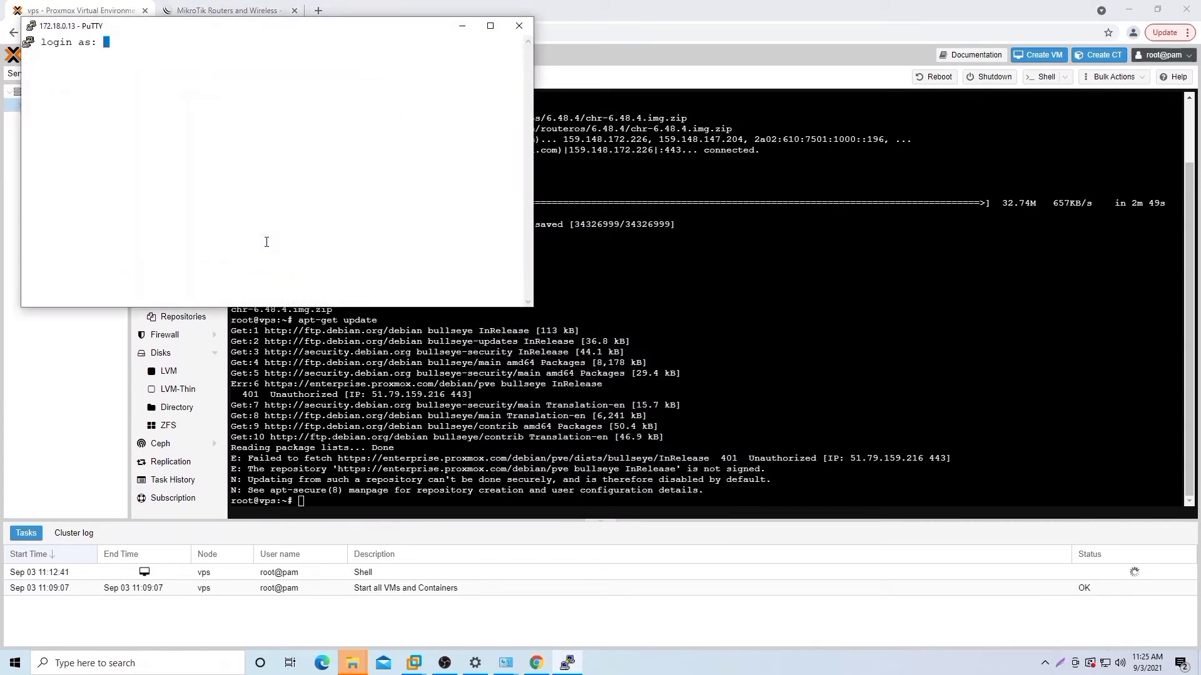
{"action": "type", "text": "root"}
{"action": "key", "text": "Return"}
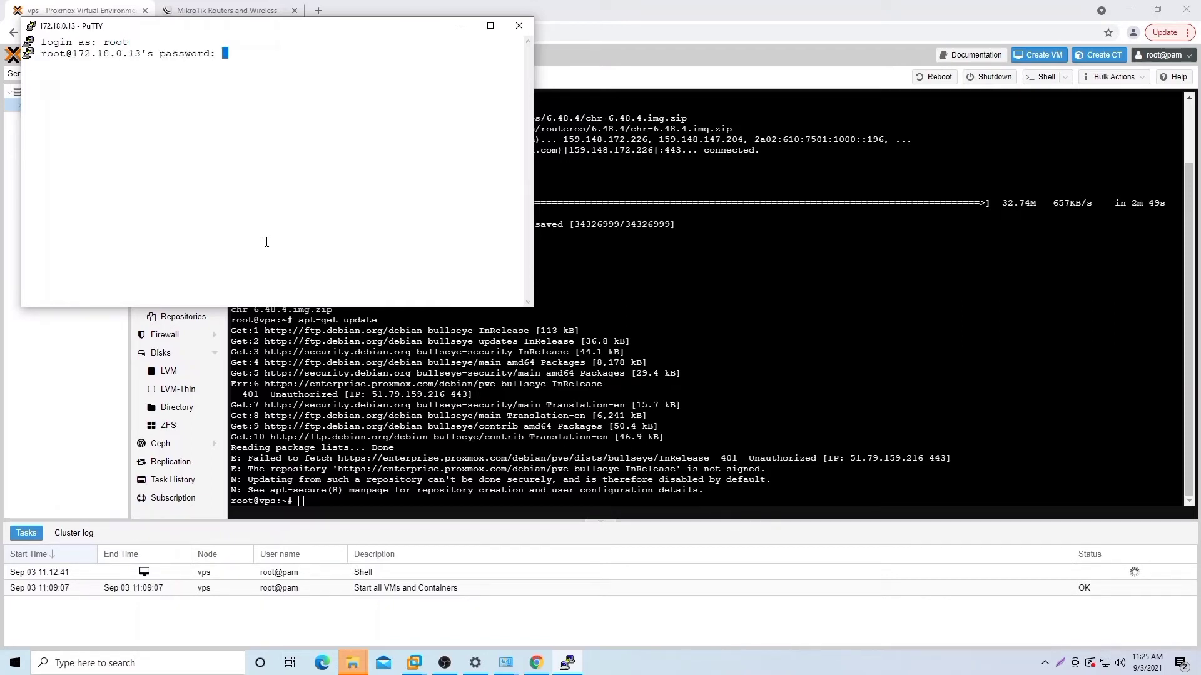
{"action": "key", "text": "Return"}
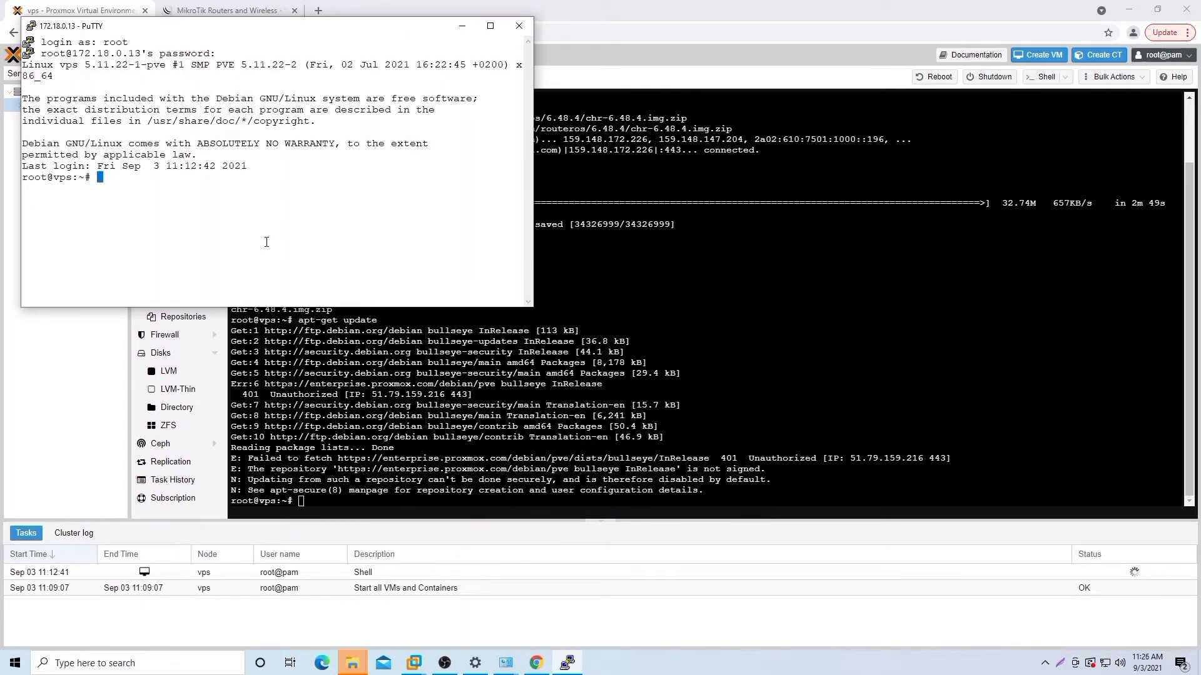
Step: Run 'unzip chr-6.48.4.img.zip', which fails with 'command not found'
{"action": "type", "text": "unzip chr"}
{"action": "key", "text": "Tab"}
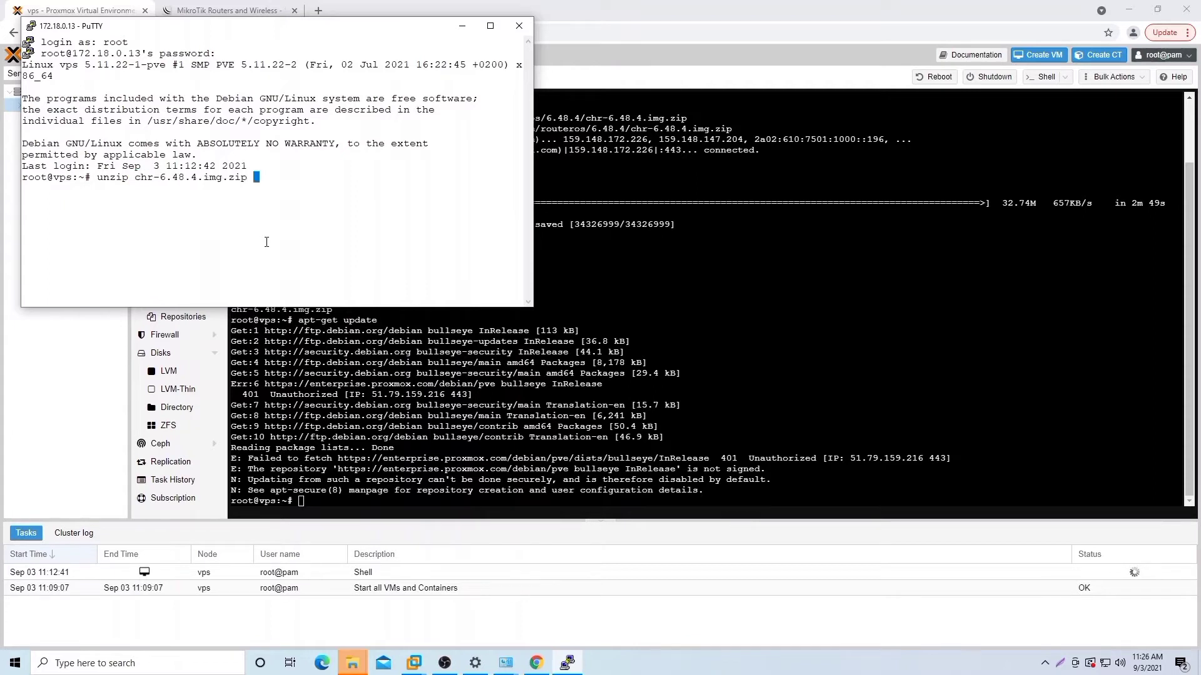
{"action": "key", "text": "Return"}
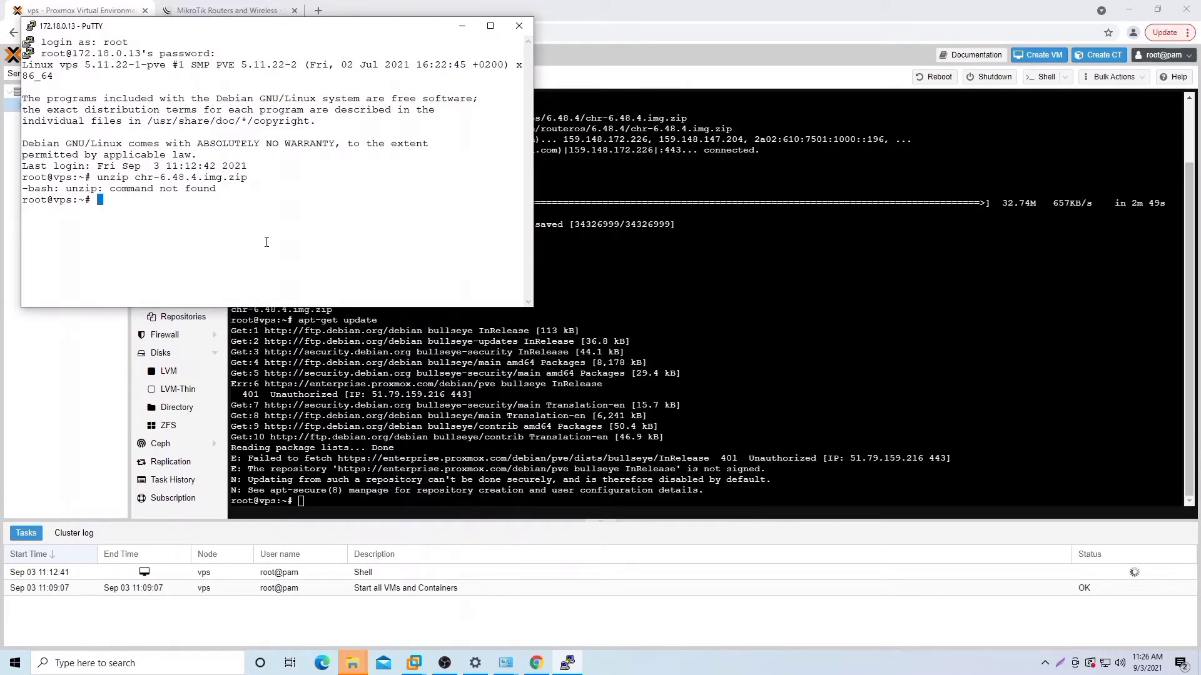
Step: Run 'apt-get install unzip' in the Proxmox node shell, installing unzip 6.0-26
{"action": "key", "text": "alt+Tab"}
{"action": "type", "text": "apt"}
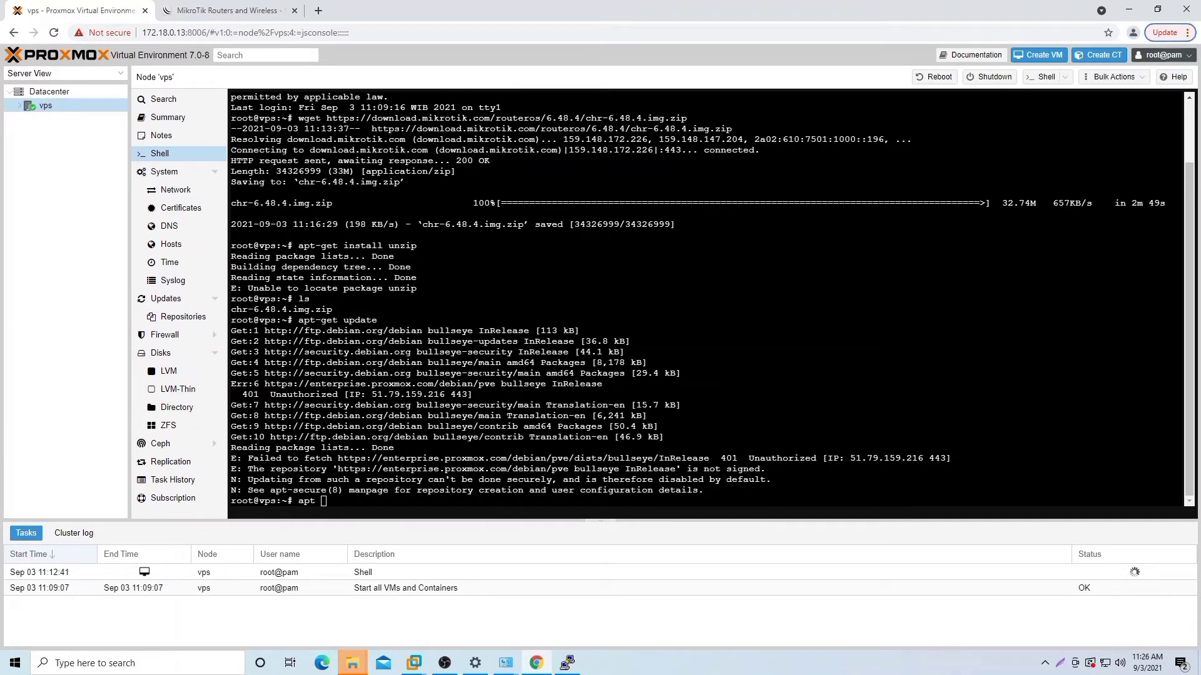
{"action": "key", "text": "space"}
{"action": "left_click", "coordinate": [459, 382]}
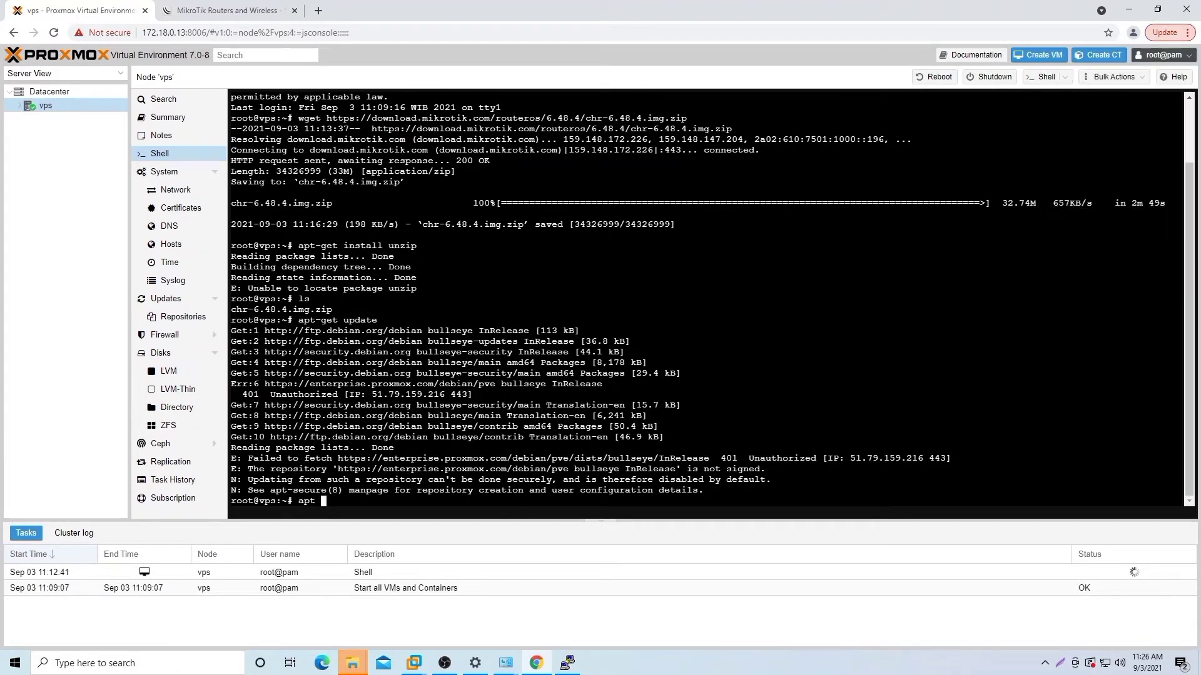
{"action": "key", "text": "BackSpace"}
{"action": "type", "text": "-get install unzip"}
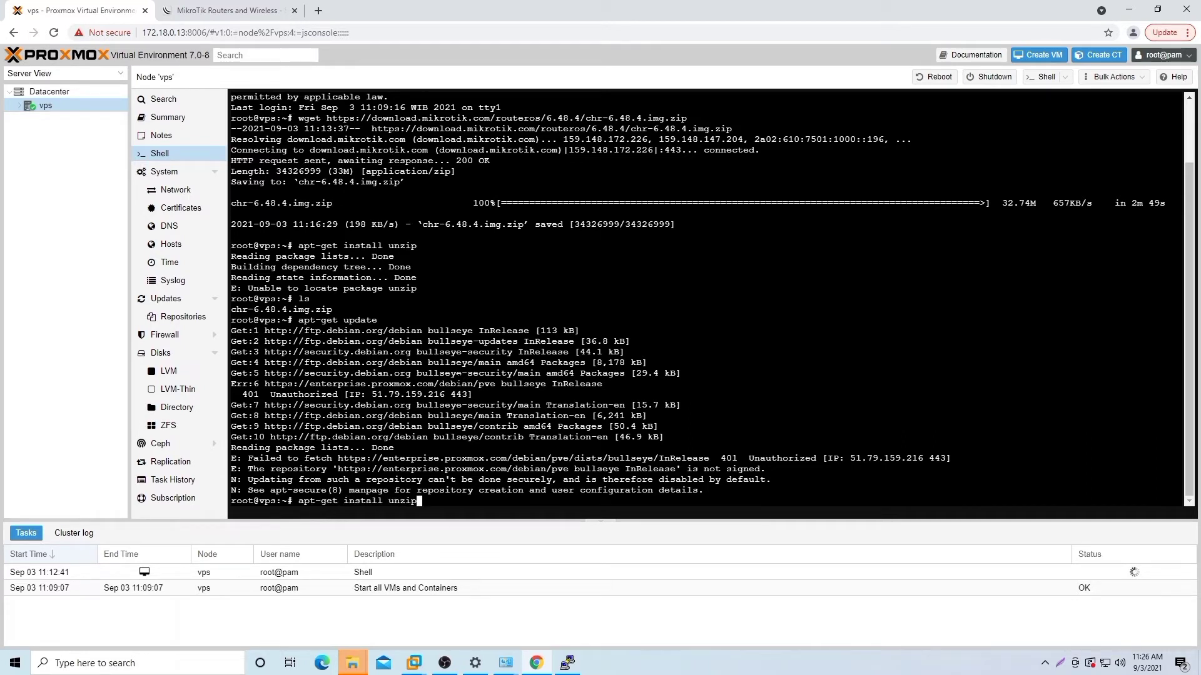
{"action": "key", "text": "Return"}
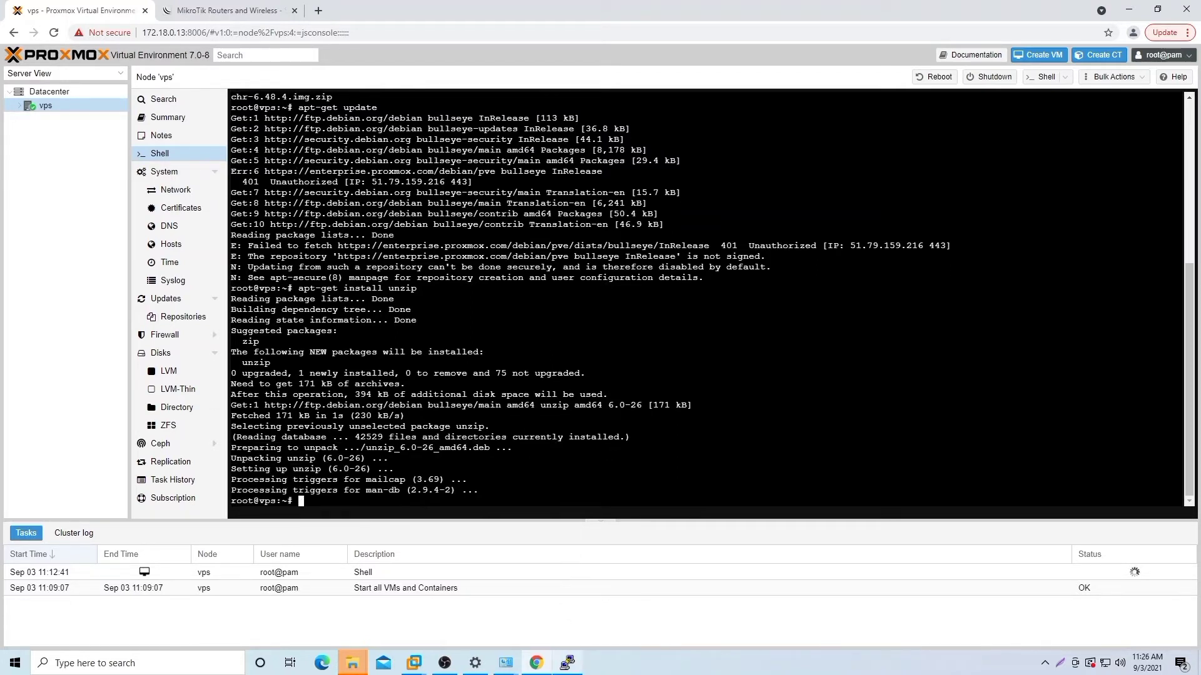
Step: Rerun the unzip command to extract chr-6.48.4.img and list the folder contents
{"action": "mouse_move", "coordinate": [575, 656]}
{"action": "left_click", "coordinate": [587, 623]}
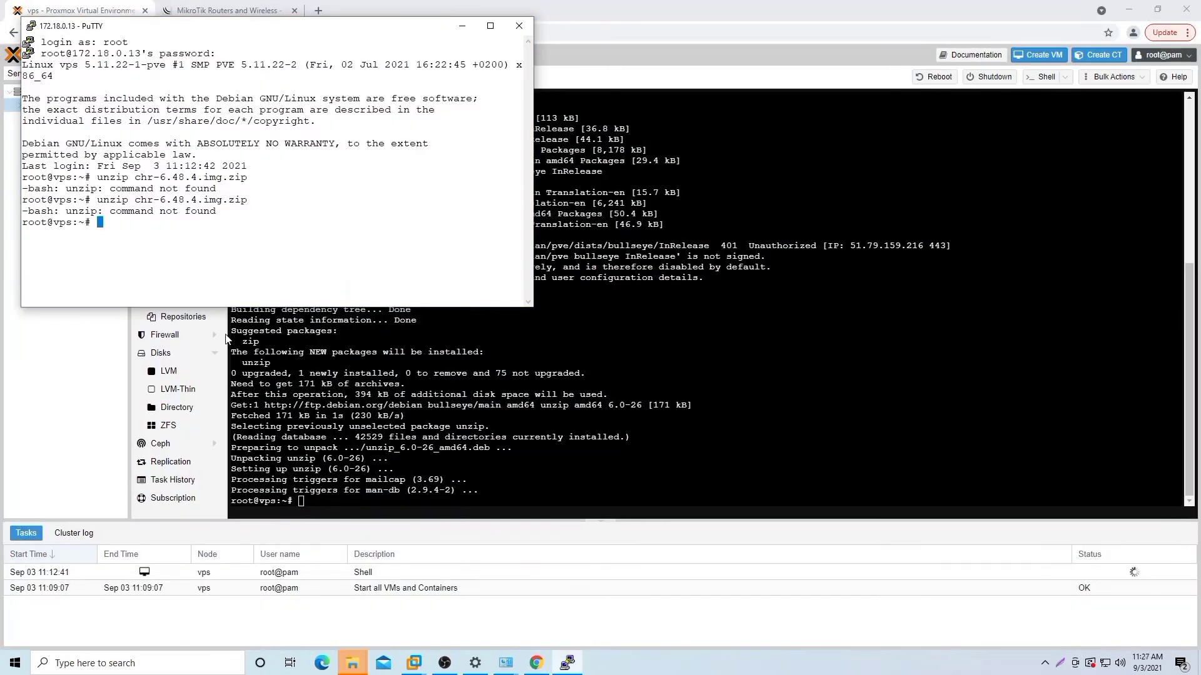
{"action": "key", "text": "Up"}
{"action": "key", "text": "Return"}
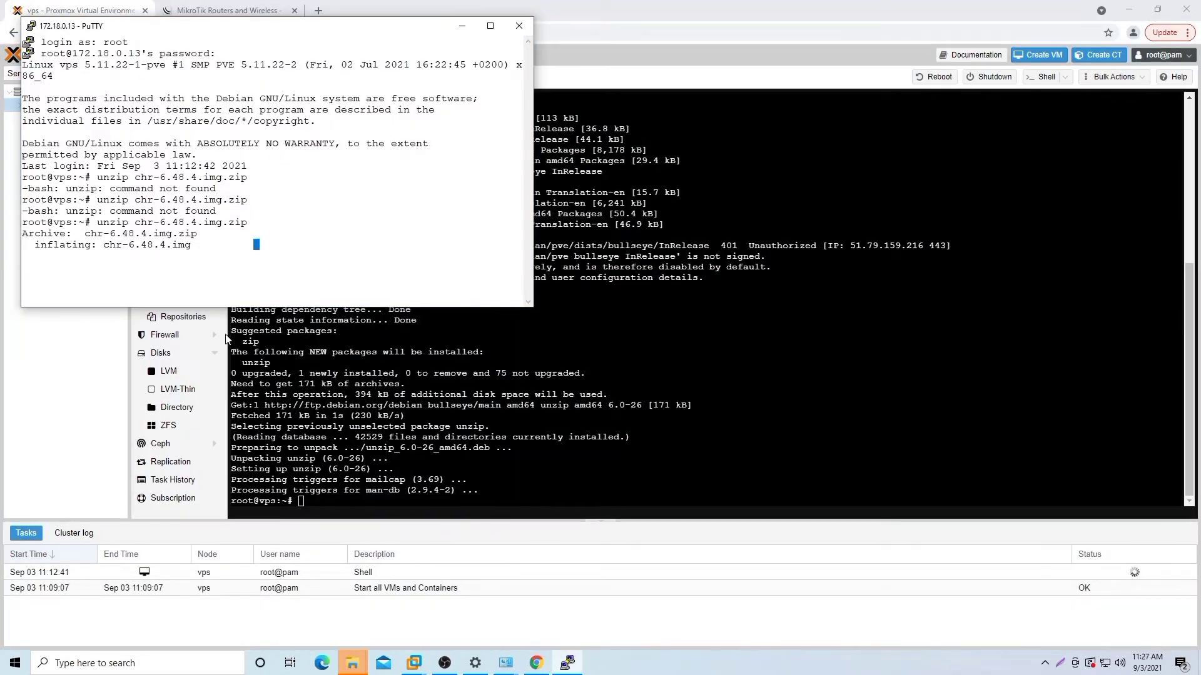
{"action": "type", "text": "ls"}
{"action": "key", "text": "Return"}
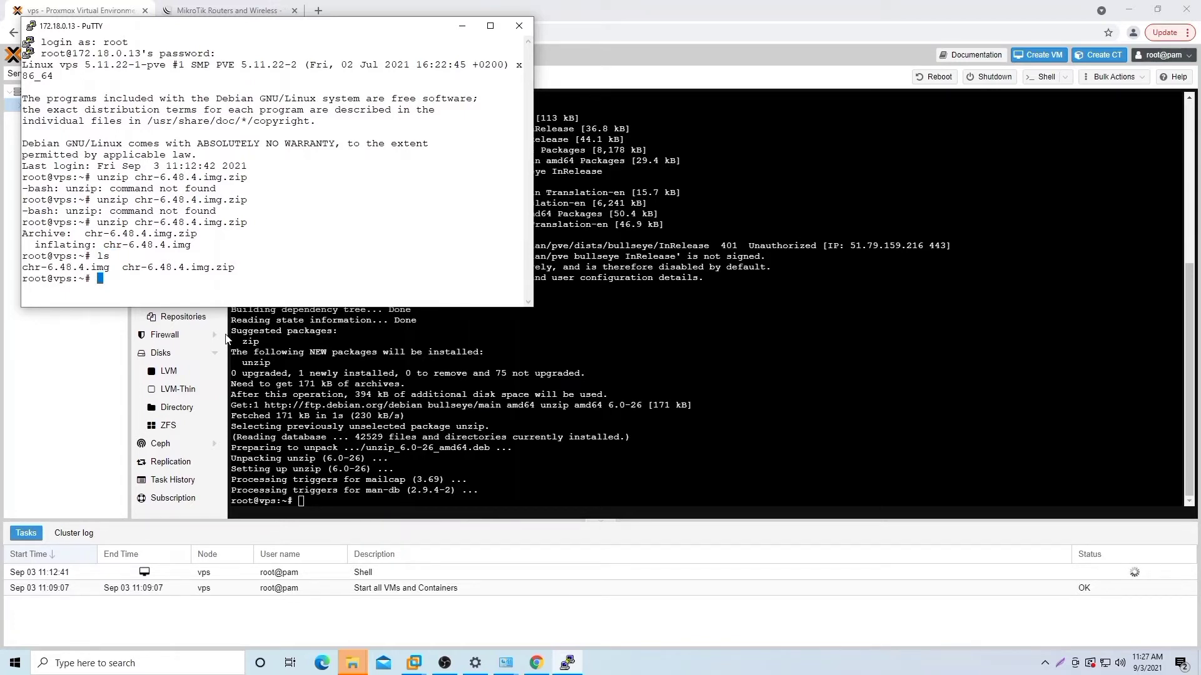
Step: Delete chr-6.48.4.img.zip with rm and confirm only the image file remains
{"action": "type", "text": "rm chr-6.48.4.img"}
{"action": "type", "text": ".zip"}
{"action": "key", "text": "Return"}
{"action": "type", "text": "ls"}
{"action": "key", "text": "Return"}
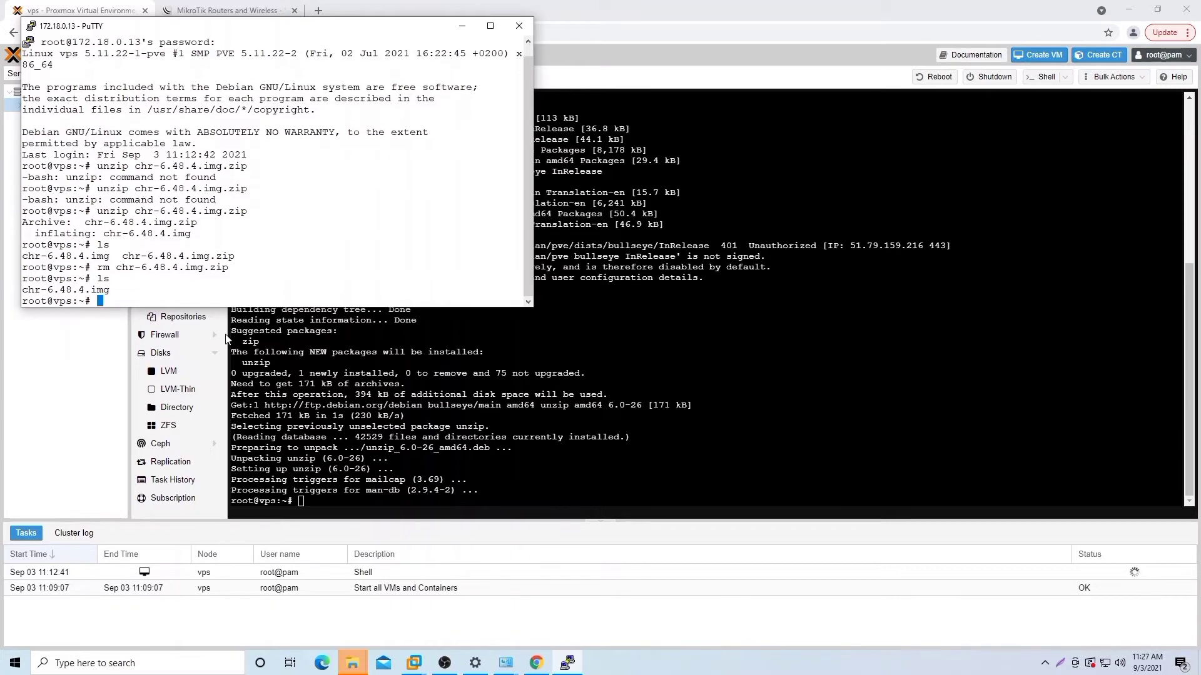
Step: Run 'qemu-img info chr-6.48.4.img', showing a raw 64 MiB image, then list files
{"action": "type", "text": "qemu-img info c"}
{"action": "key", "text": "Tab"}
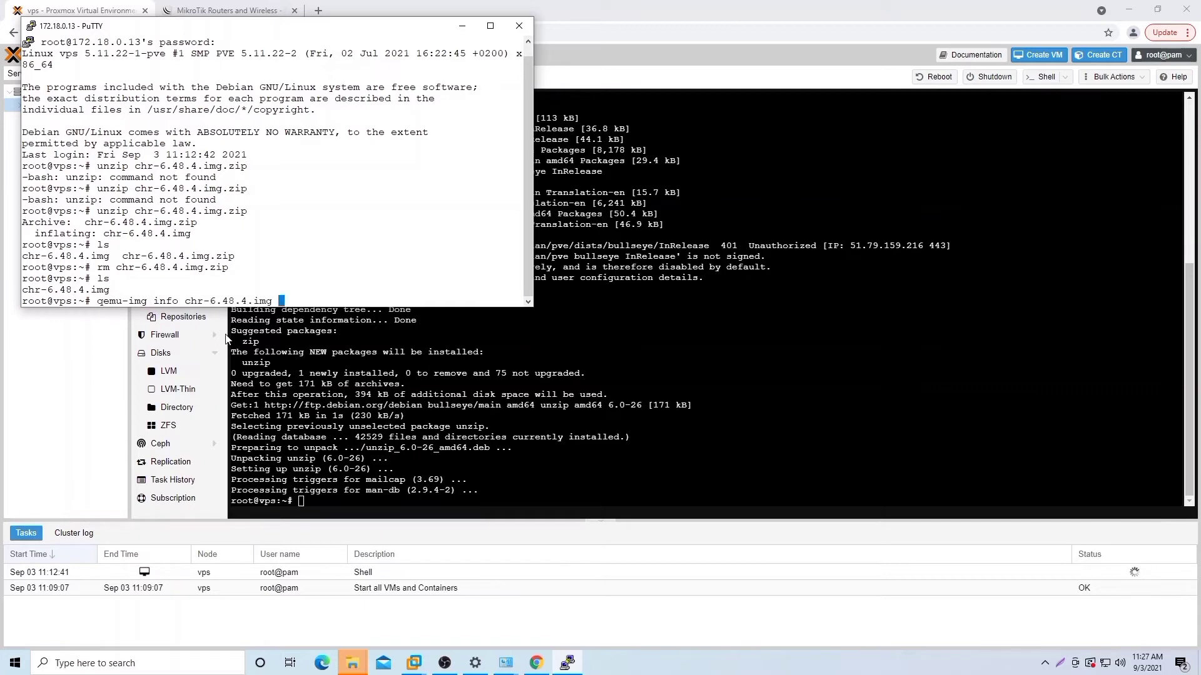
{"action": "key", "text": "Return"}
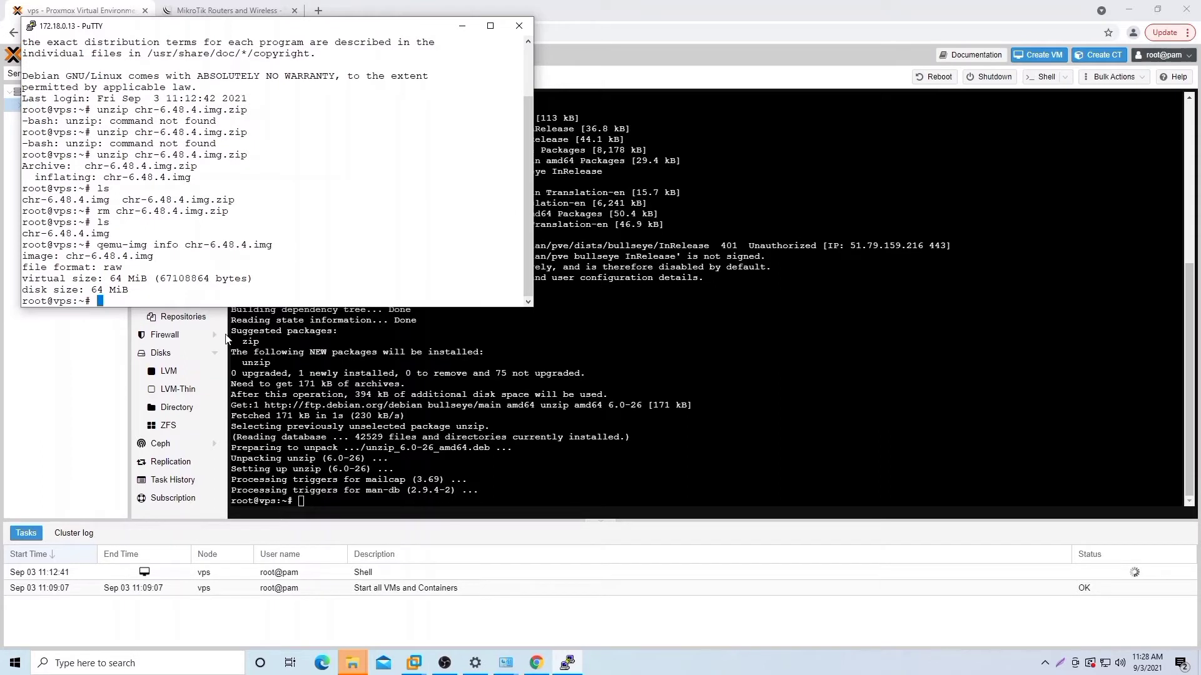
{"action": "type", "text": "ls"}
{"action": "key", "text": "Return"}
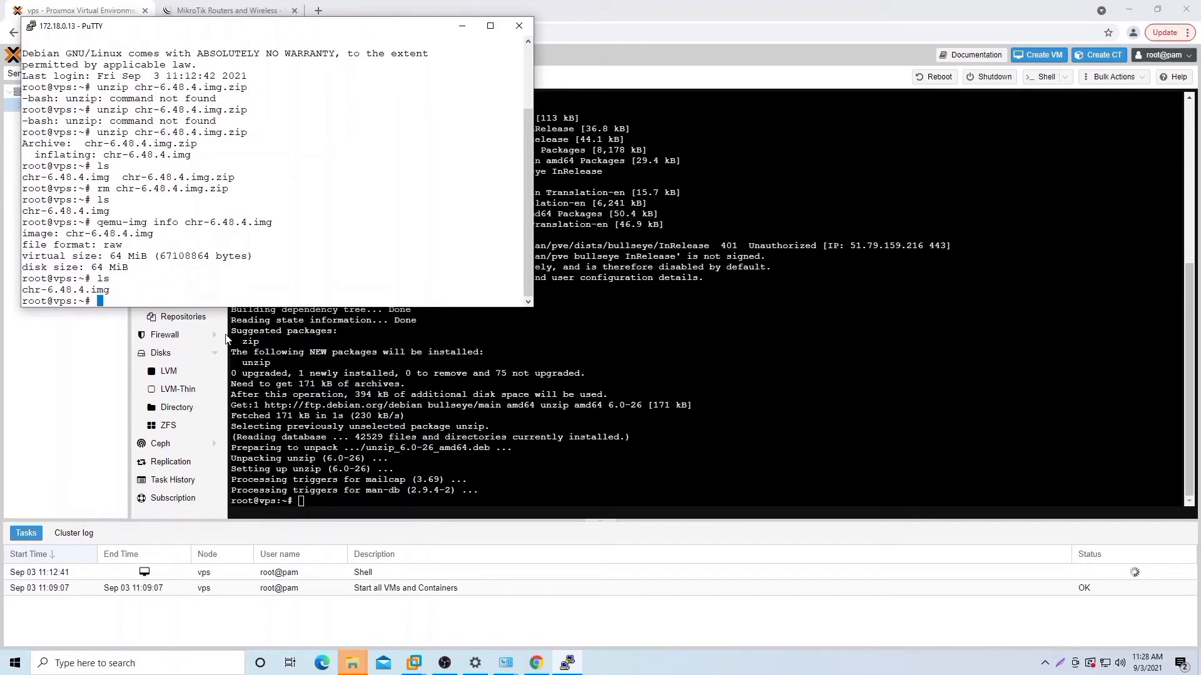
Step: Retype 'qemu-img info chr-6.48.4.img' and strip 'info' to prepare another qemu-img command
{"action": "type", "text": "qemu"}
{"action": "key", "text": "BackSpace"}
{"action": "key", "text": "BackSpace"}
{"action": "key", "text": "BackSpace"}
{"action": "key", "text": "BackSpace"}
{"action": "type", "text": "qemu-img info chr-6.48.4.img"}
{"action": "key", "text": "Left"}
{"action": "key", "text": "Left"}
{"action": "key", "text": "Left"}
{"action": "key", "text": "Left"}
{"action": "key", "text": "Left"}
{"action": "key", "text": "Left"}
{"action": "key", "text": "Left"}
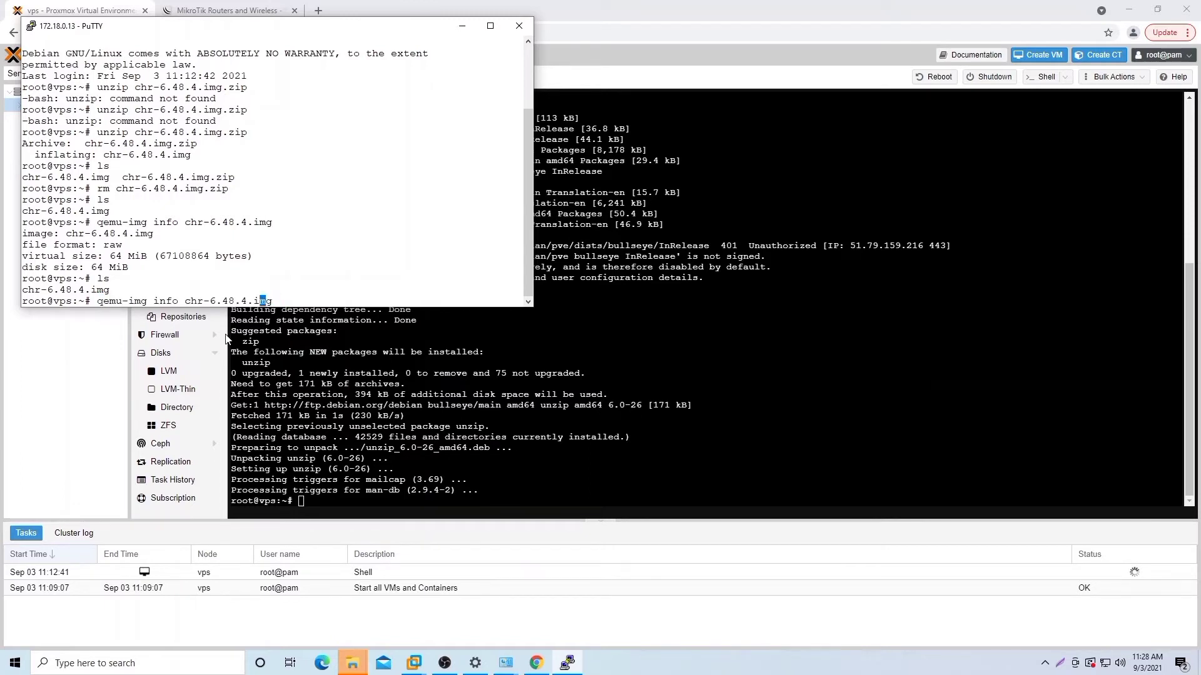
{"action": "key", "text": "Left"}
{"action": "key", "text": "Left"}
{"action": "key", "text": "Left"}
{"action": "key", "text": "Left"}
{"action": "key", "text": "Left"}
{"action": "key", "text": "Left"}
{"action": "key", "text": "Left"}
{"action": "key", "text": "Left"}
{"action": "key", "text": "BackSpace"}
{"action": "key", "text": "BackSpace"}
{"action": "key", "text": "BackSpace"}
{"action": "key", "text": "BackSpace"}
{"action": "key", "text": "BackSpace"}
{"action": "key", "text": "BackSpace"}
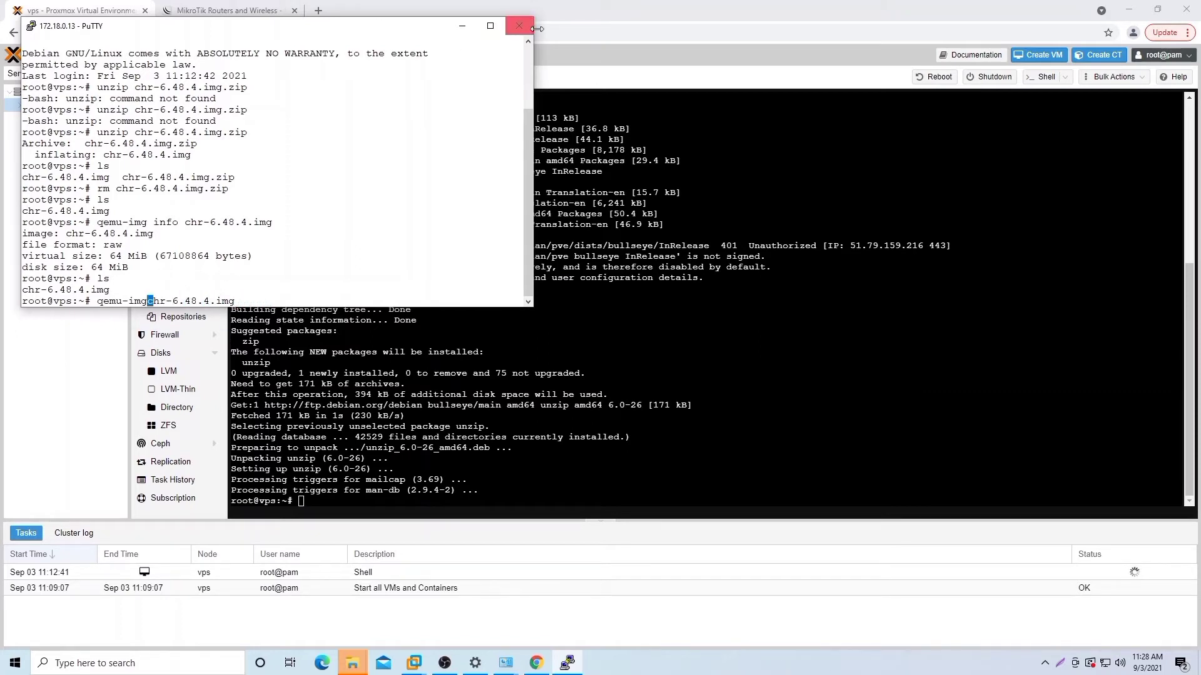
Step: Maximize PuTTY and grow the image with 'qemu-img resize chr-6.48.4.img +10G'
{"action": "left_click", "coordinate": [490, 26]}
{"action": "type", "text": "re"}
{"action": "key", "text": "Left"}
{"action": "key", "text": "Left"}
{"action": "key", "text": "Right"}
{"action": "key", "text": "Right"}
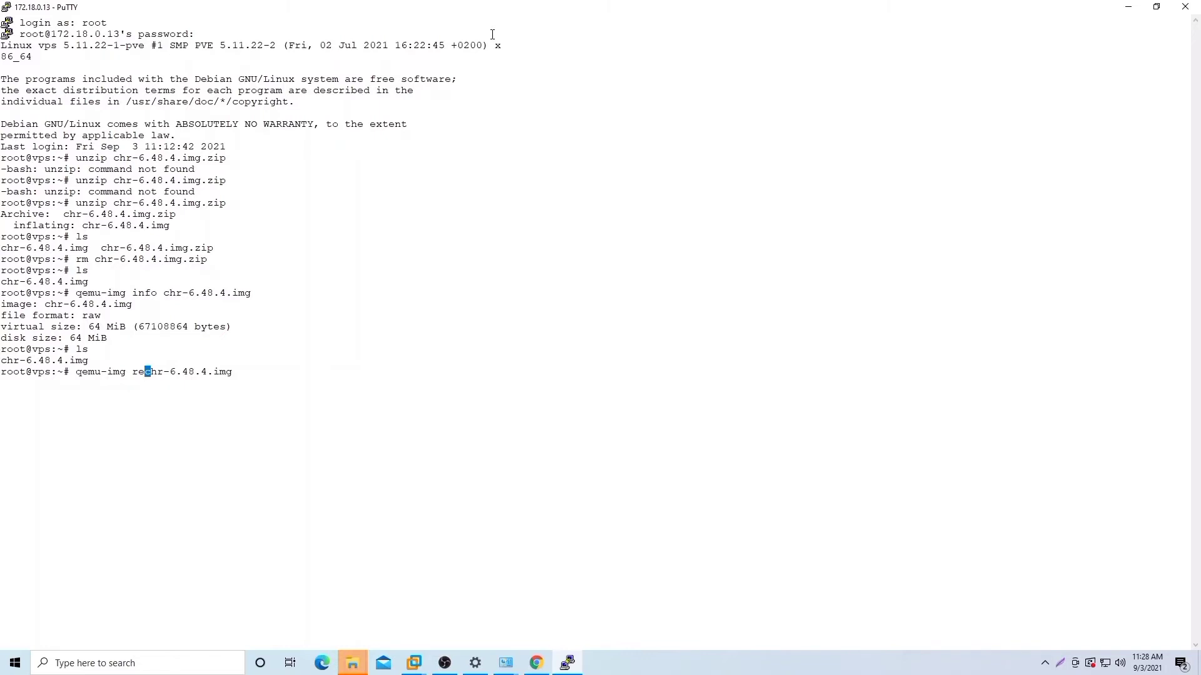
{"action": "type", "text": "size"}
{"action": "key", "text": "Return"}
{"action": "key", "text": "Up"}
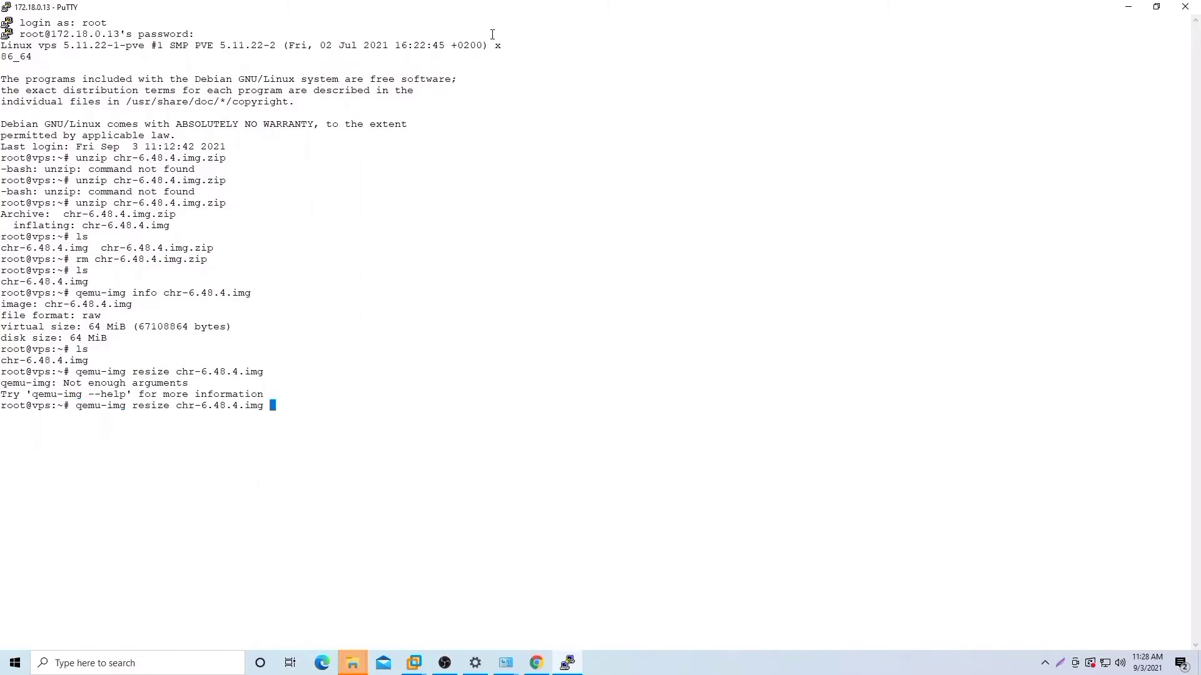
{"action": "key", "text": "BackSpace"}
{"action": "type", "text": "+10G"}
{"action": "key", "text": "Return"}
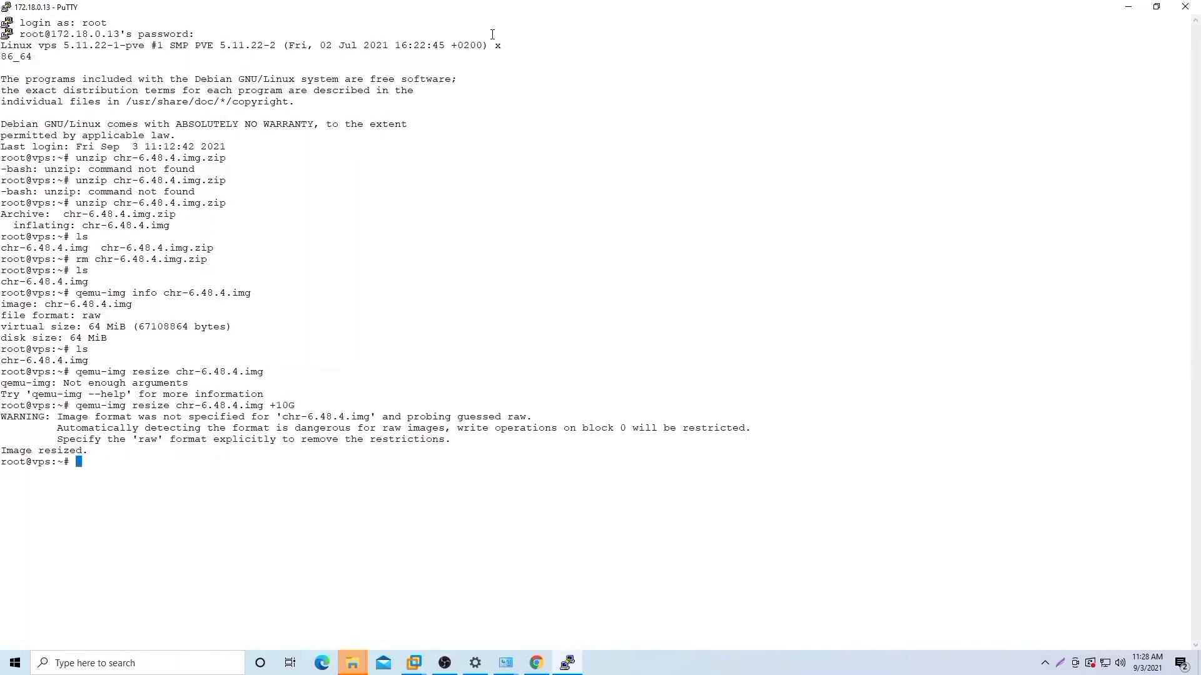
Step: Confirm with qemu-img info that chr-6.48.4.img is now 10.1 GiB virtual
{"action": "type", "text": "qemu-img info chr"}
{"action": "key", "text": "Tab"}
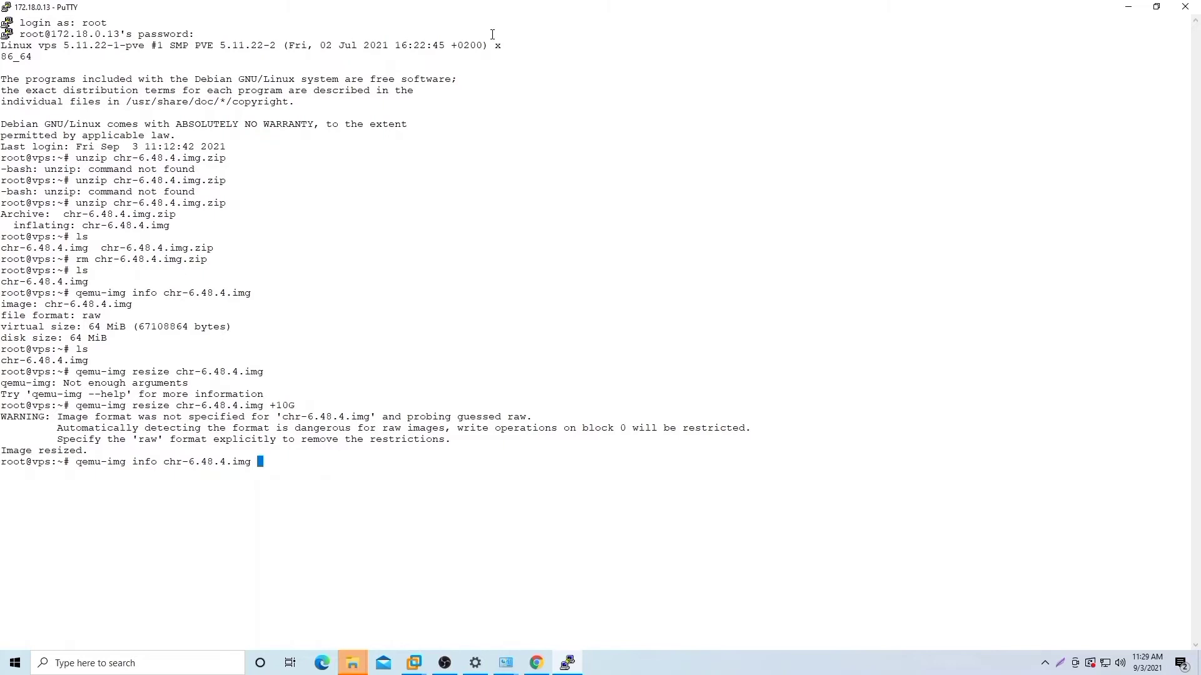
{"action": "key", "text": "Return"}
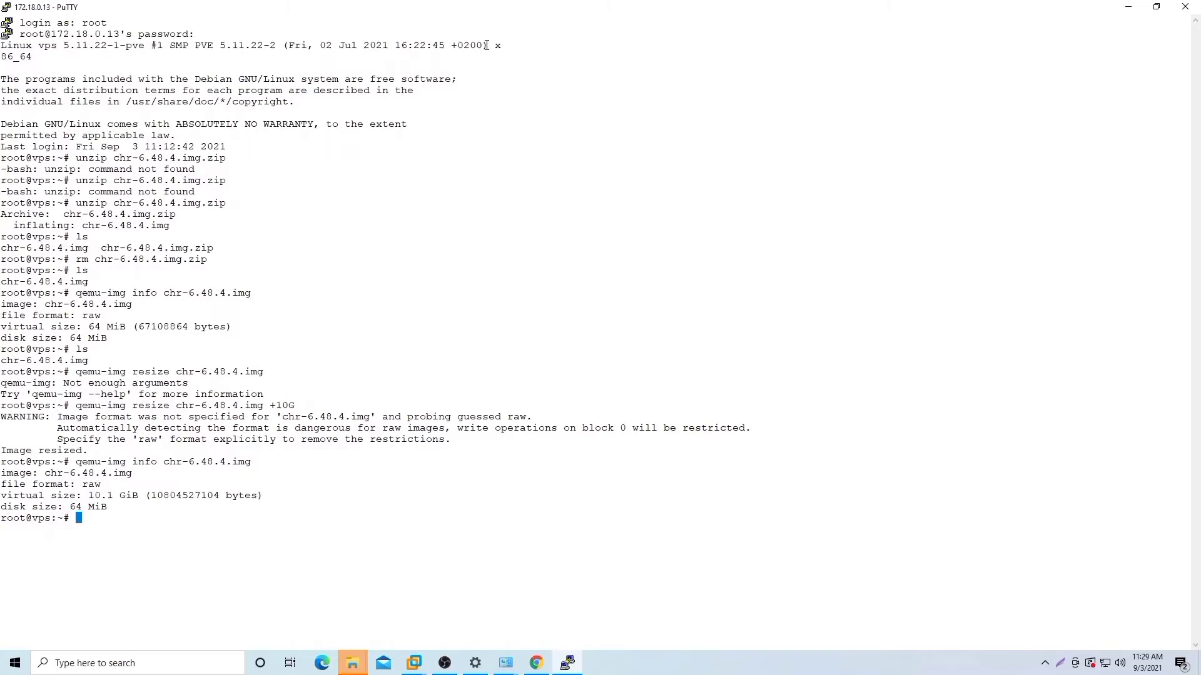
{"action": "left_click", "coordinate": [1128, 6]}
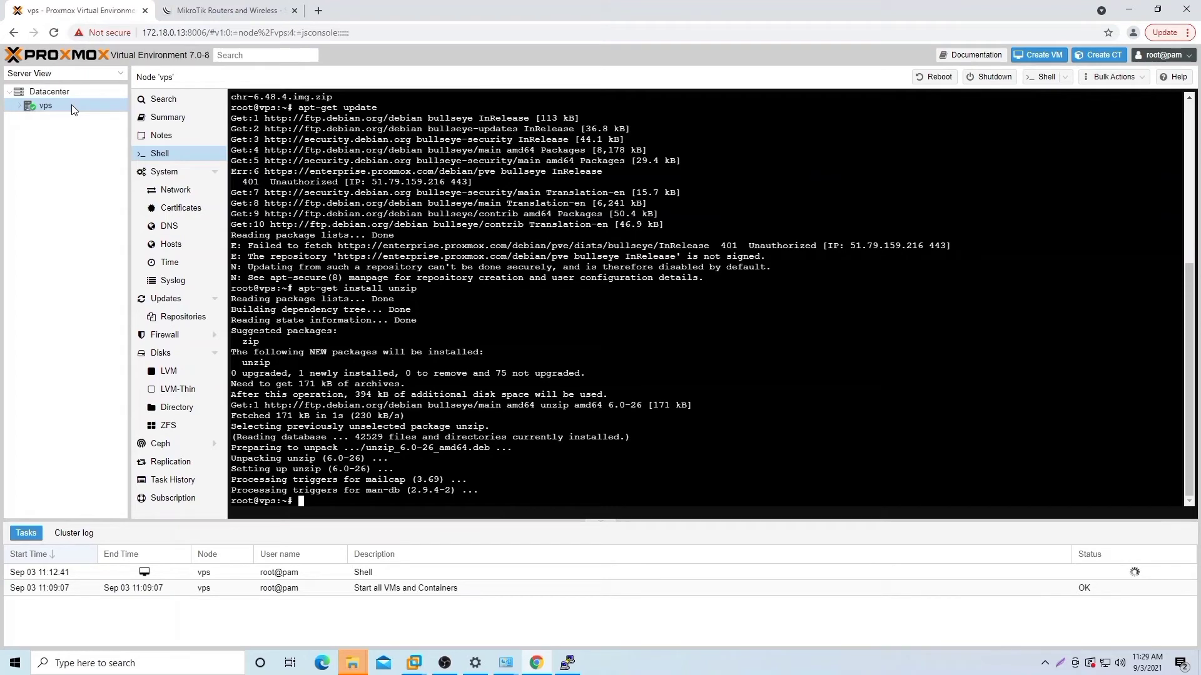
Step: Start a new VM with no install media and a 1 GiB disk on SCSI 1
{"action": "left_click", "coordinate": [1049, 56]}
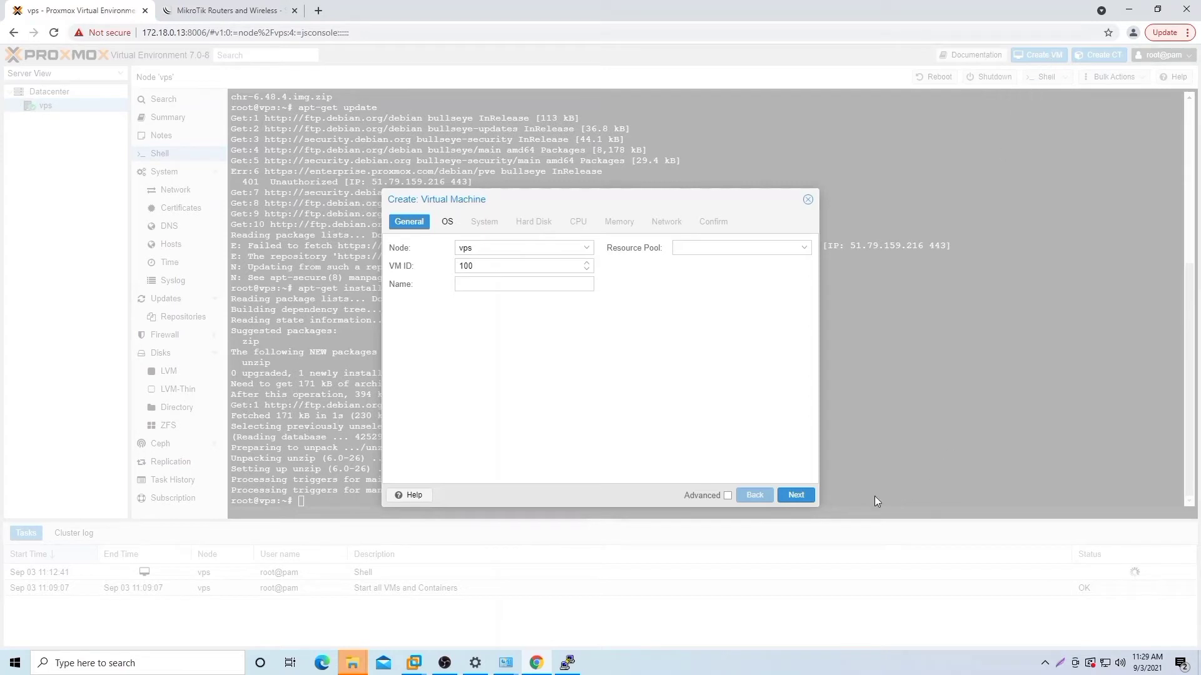
{"action": "left_click", "coordinate": [807, 499]}
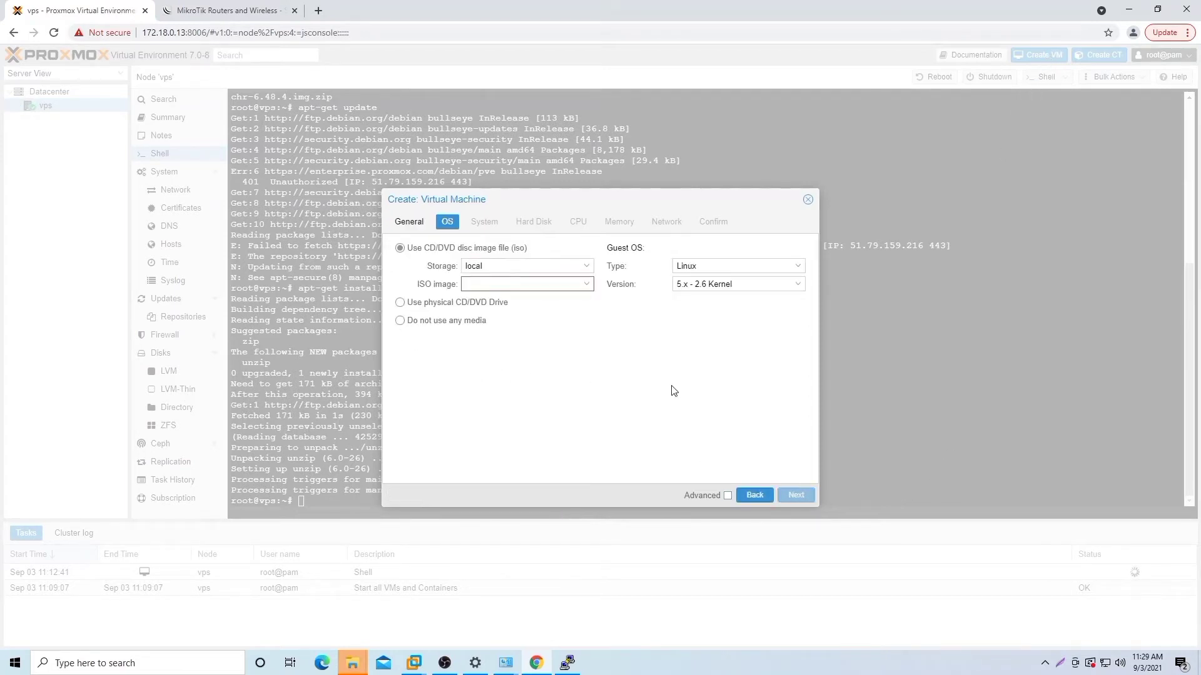
{"action": "left_click", "coordinate": [404, 321]}
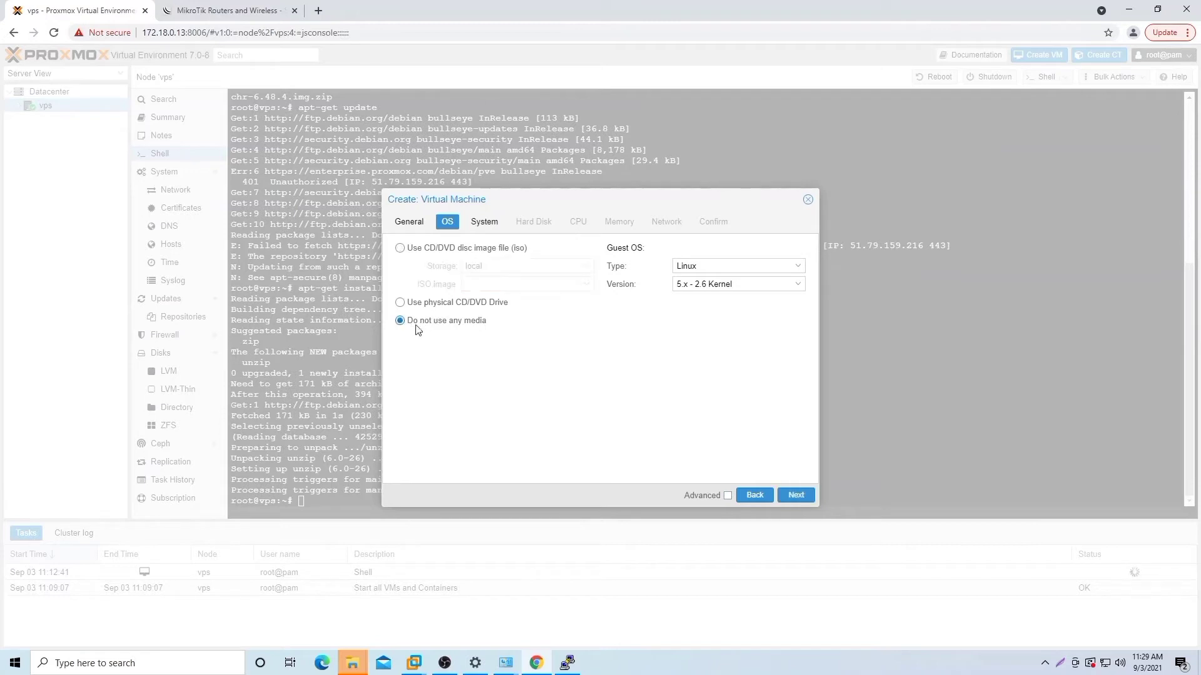
{"action": "left_click", "coordinate": [798, 499]}
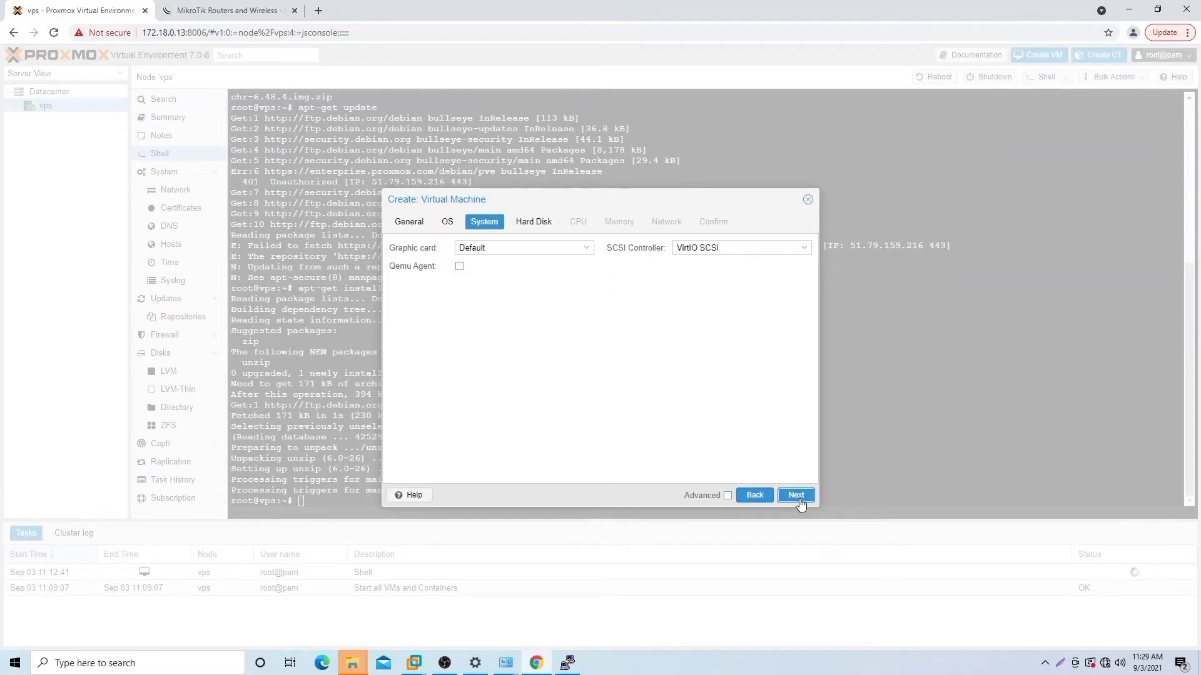
{"action": "left_click", "coordinate": [802, 498]}
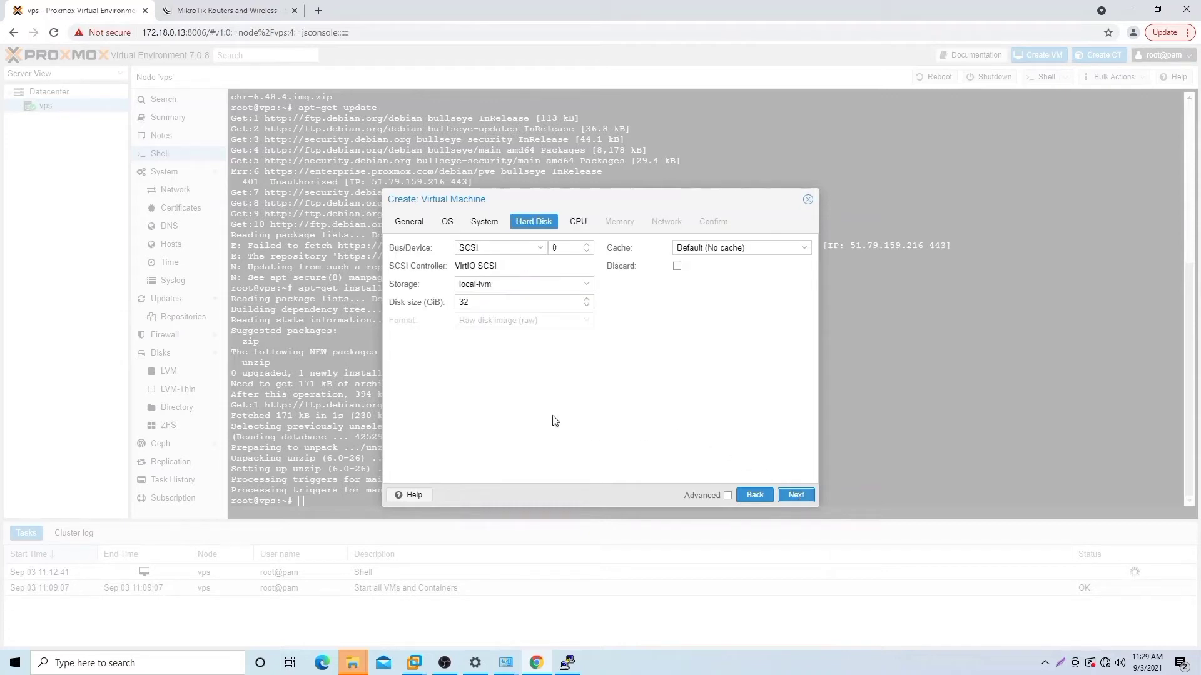
{"action": "left_click", "coordinate": [577, 247]}
{"action": "key", "text": "BackSpace"}
{"action": "type", "text": "1"}
{"action": "left_click", "coordinate": [531, 305]}
{"action": "key", "text": "BackSpace"}
{"action": "key", "text": "BackSpace"}
{"action": "type", "text": "1"}
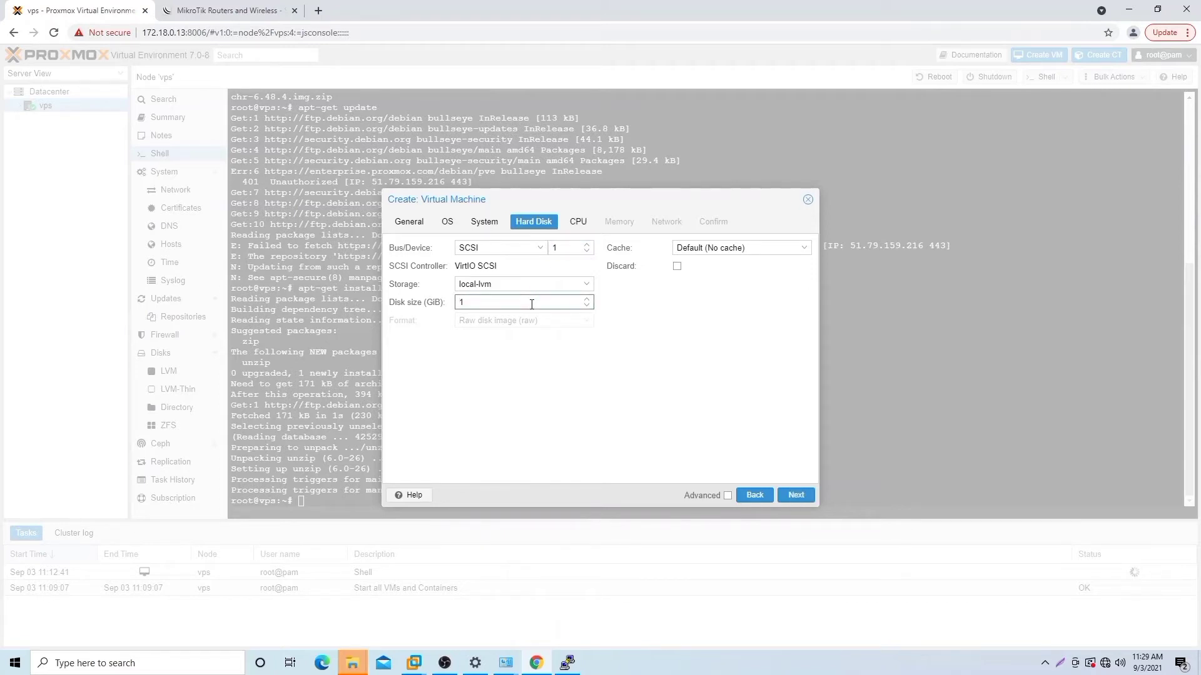
Step: Give the VM 2 cores and 512 MiB memory, then finish creating VM 100
{"action": "left_click", "coordinate": [790, 497]}
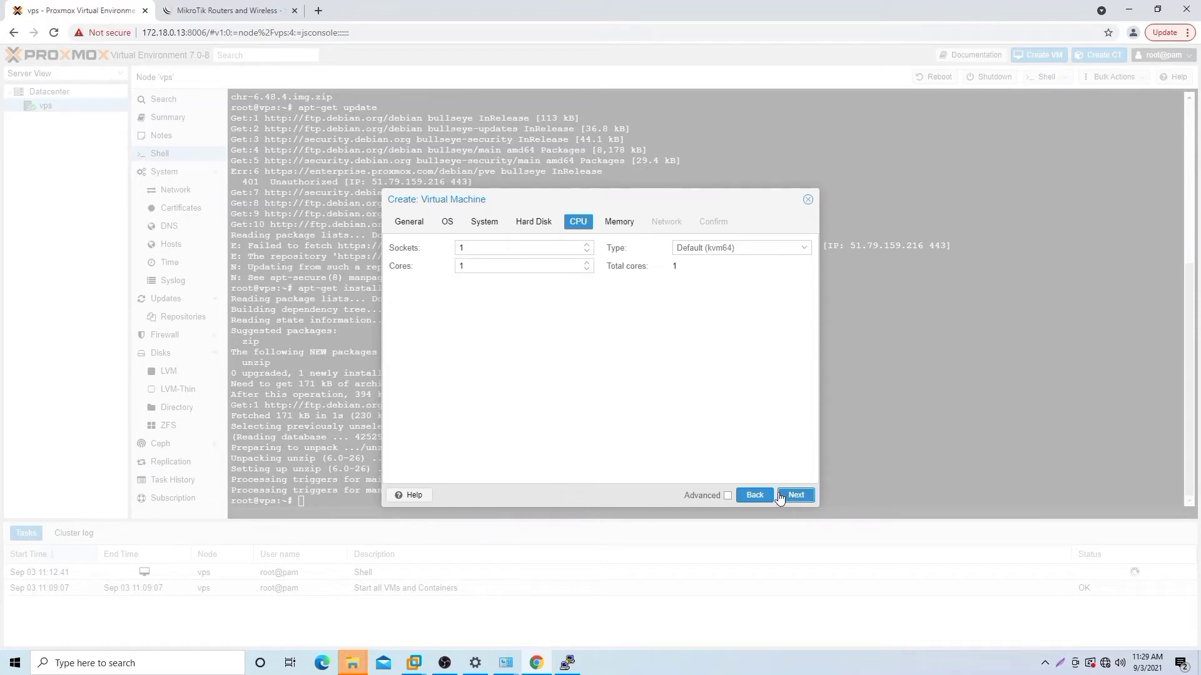
{"action": "left_click", "coordinate": [473, 266]}
{"action": "key", "text": "BackSpace"}
{"action": "type", "text": "2"}
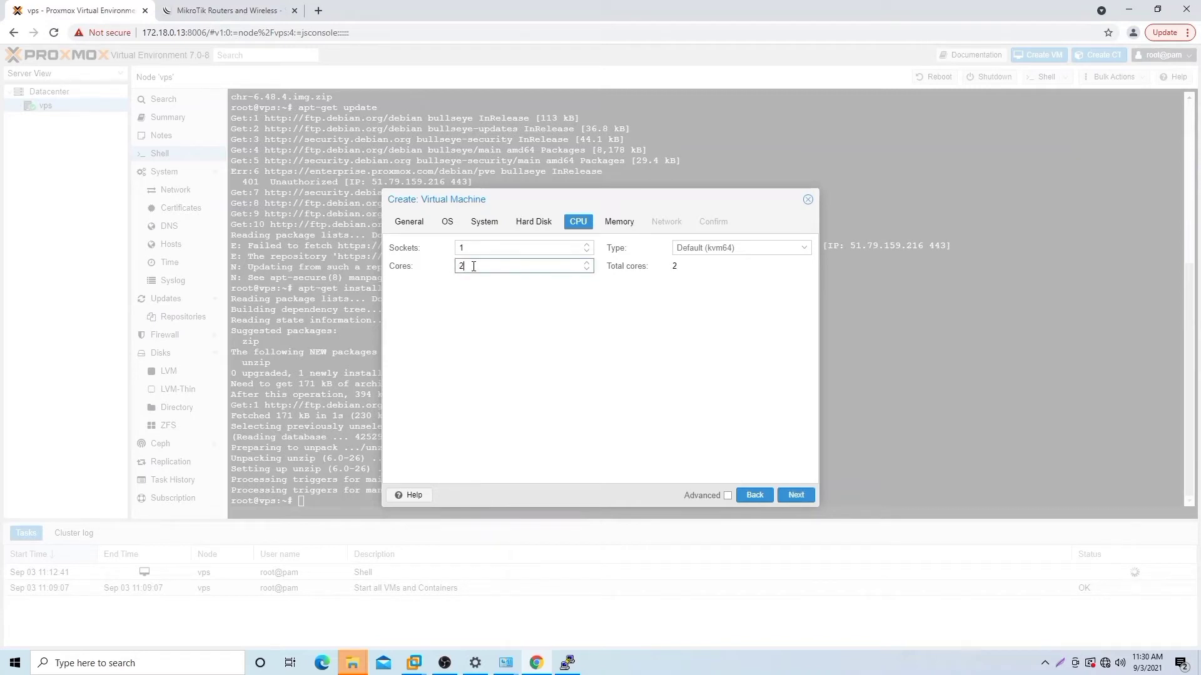
{"action": "left_click", "coordinate": [805, 496]}
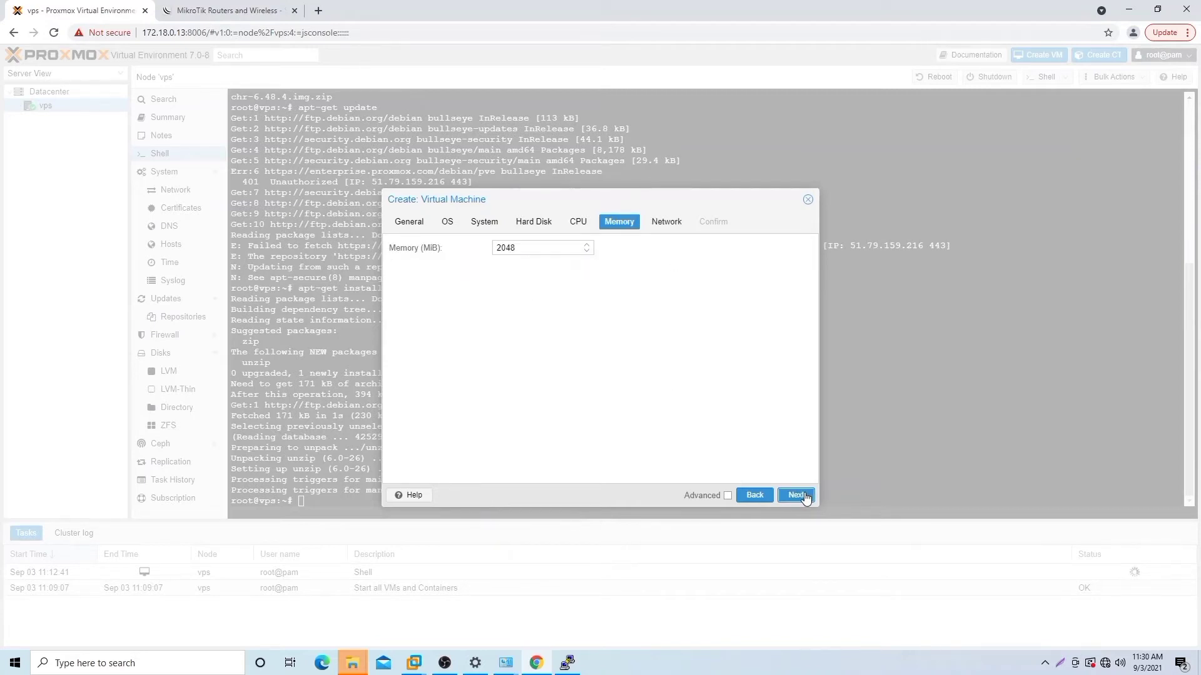
{"action": "left_click_drag", "start_coordinate": [534, 249], "coordinate": [474, 252]}
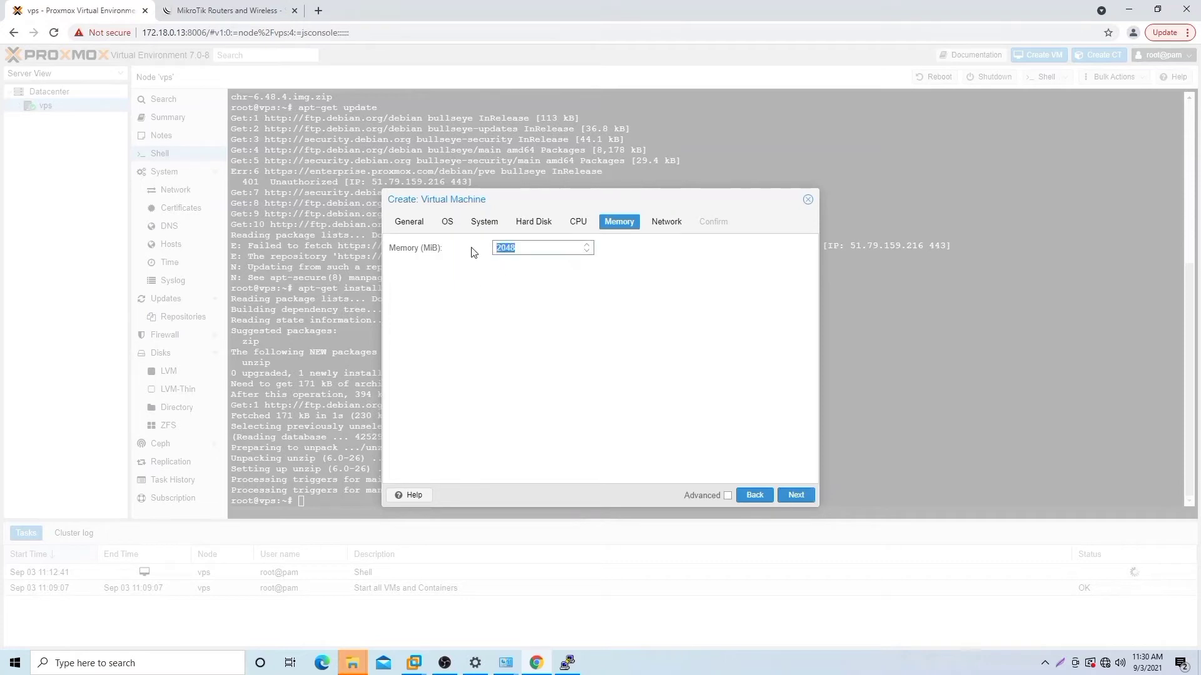
{"action": "key", "text": "BackSpace"}
{"action": "type", "text": "512"}
{"action": "left_click", "coordinate": [801, 497]}
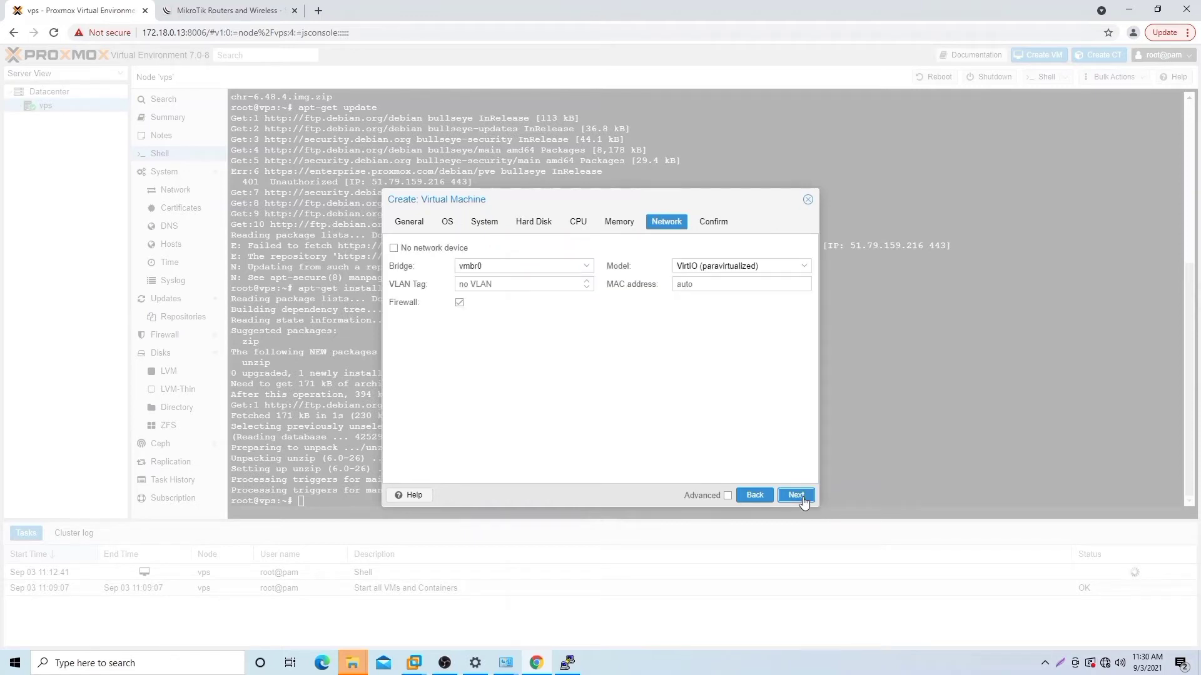
{"action": "left_click", "coordinate": [795, 487]}
{"action": "left_click", "coordinate": [799, 495]}
{"action": "left_click", "coordinate": [800, 495]}
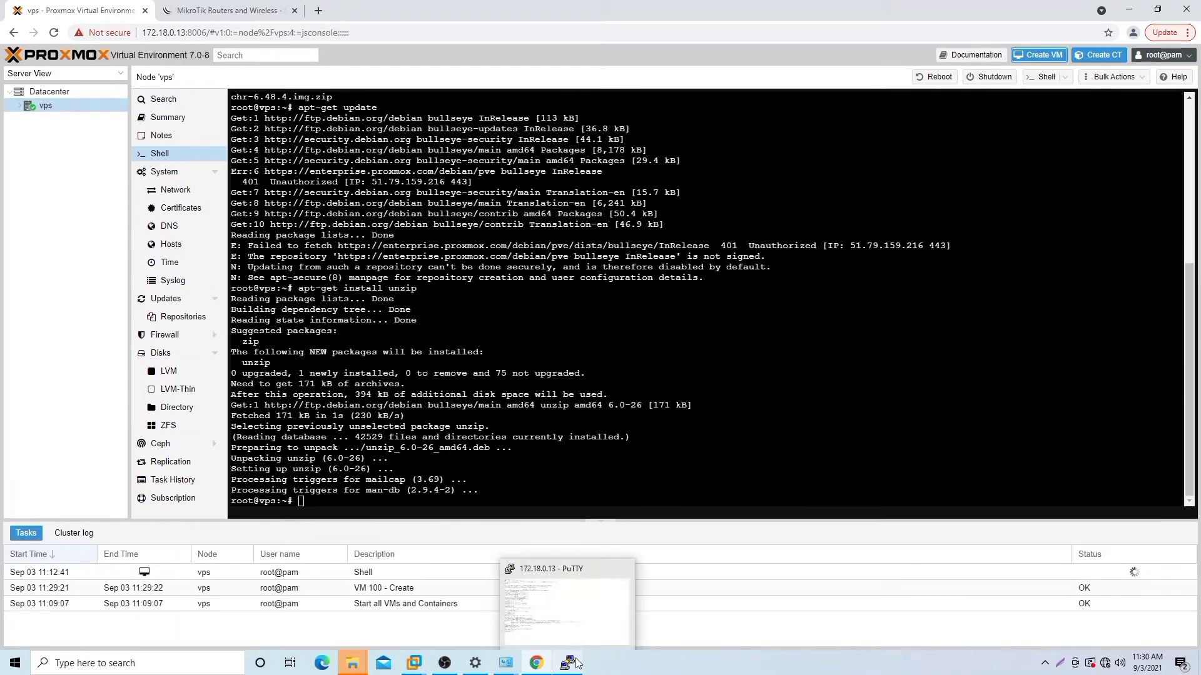
Step: In PuTTY, enter the qm importdisk subcommand and correct its misspelling
{"action": "left_click", "coordinate": [579, 668]}
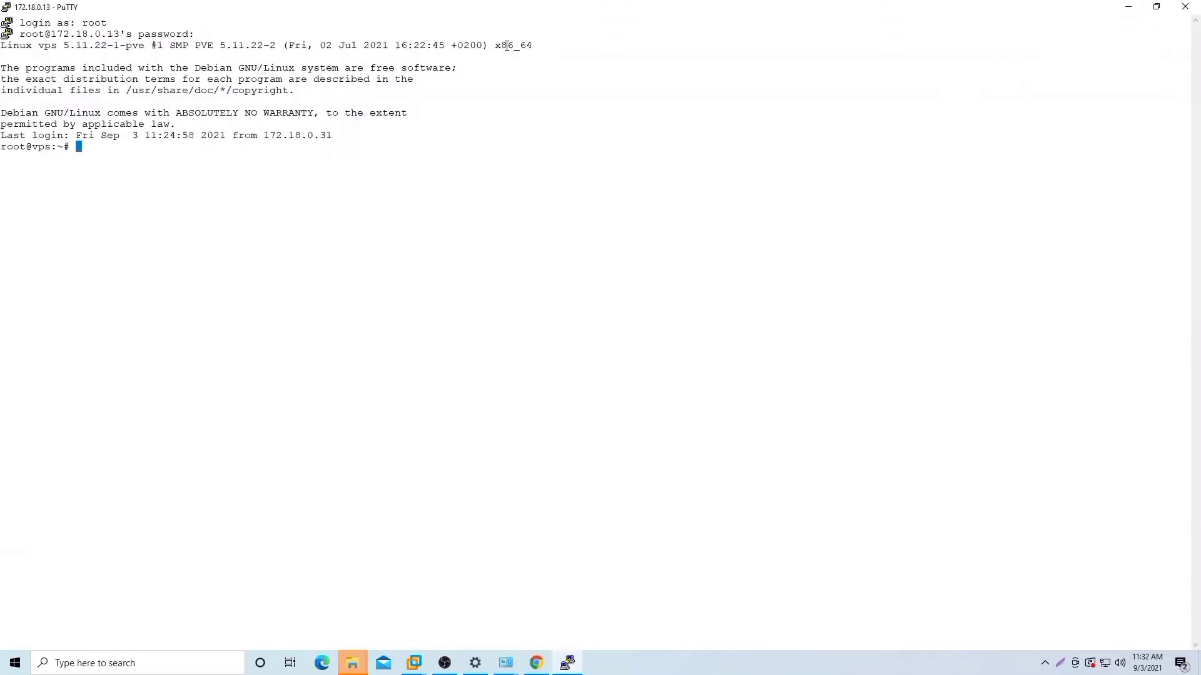
{"action": "type", "text": "qm"}
{"action": "type", "text": " imp"}
{"action": "type", "text": "ortortdisk"}
{"action": "key", "text": "Left"}
{"action": "key", "text": "Left"}
{"action": "key", "text": "Left"}
{"action": "key", "text": "Left"}
{"action": "key", "text": "Left"}
{"action": "key", "text": "Left"}
{"action": "key", "text": "BackSpace"}
{"action": "key", "text": "BackSpace"}
{"action": "key", "text": "Right"}
{"action": "key", "text": "Left"}
{"action": "key", "text": "BackSpace"}
{"action": "key", "text": "Right"}
{"action": "key", "text": "Right"}
{"action": "key", "text": "Right"}
{"action": "key", "text": "Right"}
{"action": "key", "text": "Right"}
{"action": "key", "text": "Right"}
{"action": "type", "text": "n"}
{"action": "key", "text": "BackSpace"}
Step: Import chr-6.48.4.img into VM 100 on local-lvm as vm-100-disk-2, then return to Proxmox
{"action": "type", "text": "100 c"}
{"action": "key", "text": "Tab"}
{"action": "type", "text": "local-lvm h"}
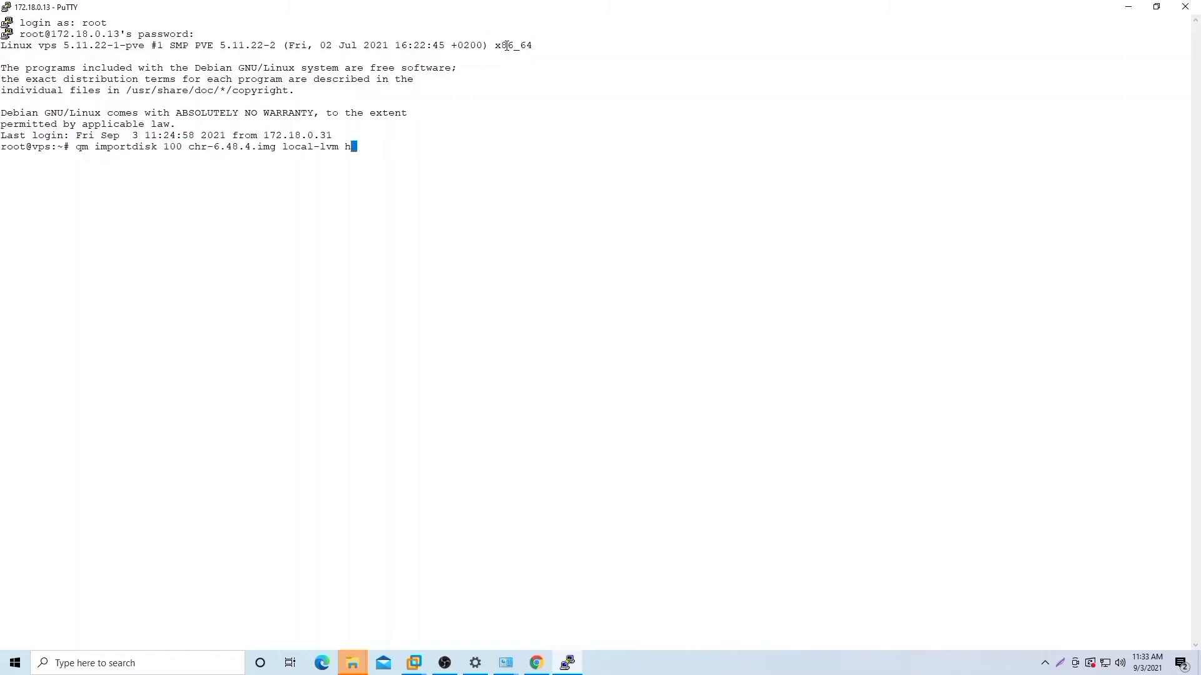
{"action": "key", "text": "BackSpace"}
{"action": "key", "text": "BackSpace"}
{"action": "key", "text": "BackSpace"}
{"action": "key", "text": "BackSpace"}
{"action": "key", "text": "BackSpace"}
{"action": "key", "text": "BackSpace"}
{"action": "key", "text": "BackSpace"}
{"action": "key", "text": "BackSpace"}
{"action": "type", "text": "al-lvm"}
{"action": "key", "text": "Return"}
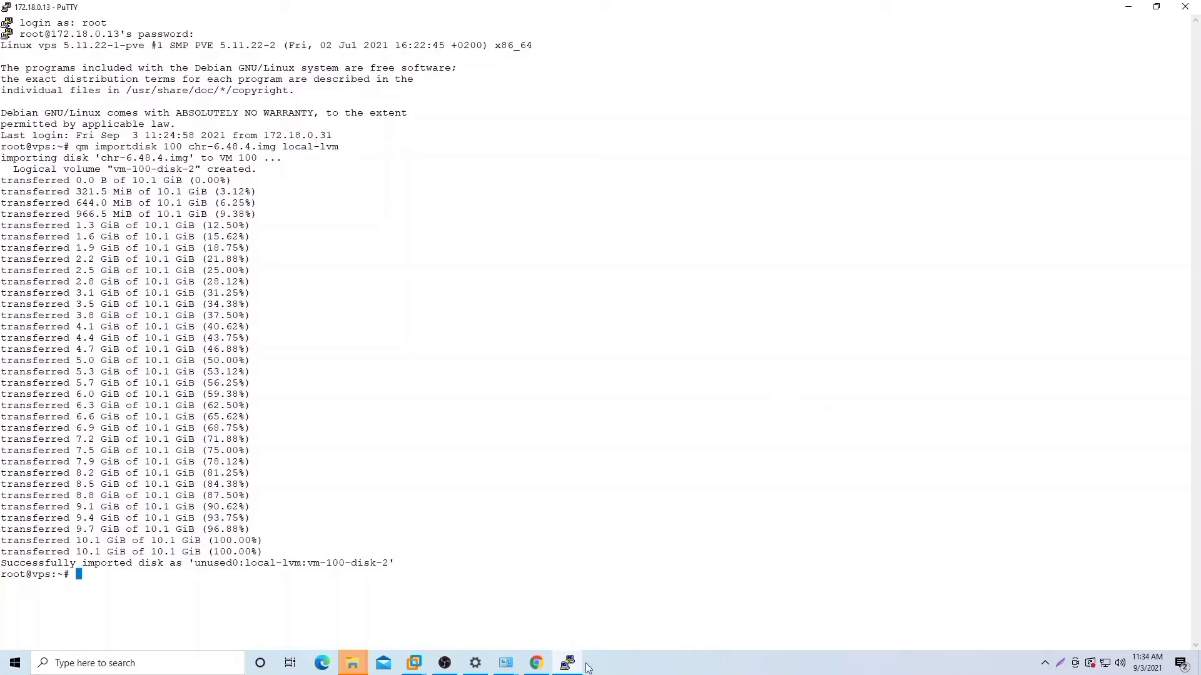
{"action": "mouse_move", "coordinate": [536, 661]}
{"action": "left_click", "coordinate": [528, 613]}
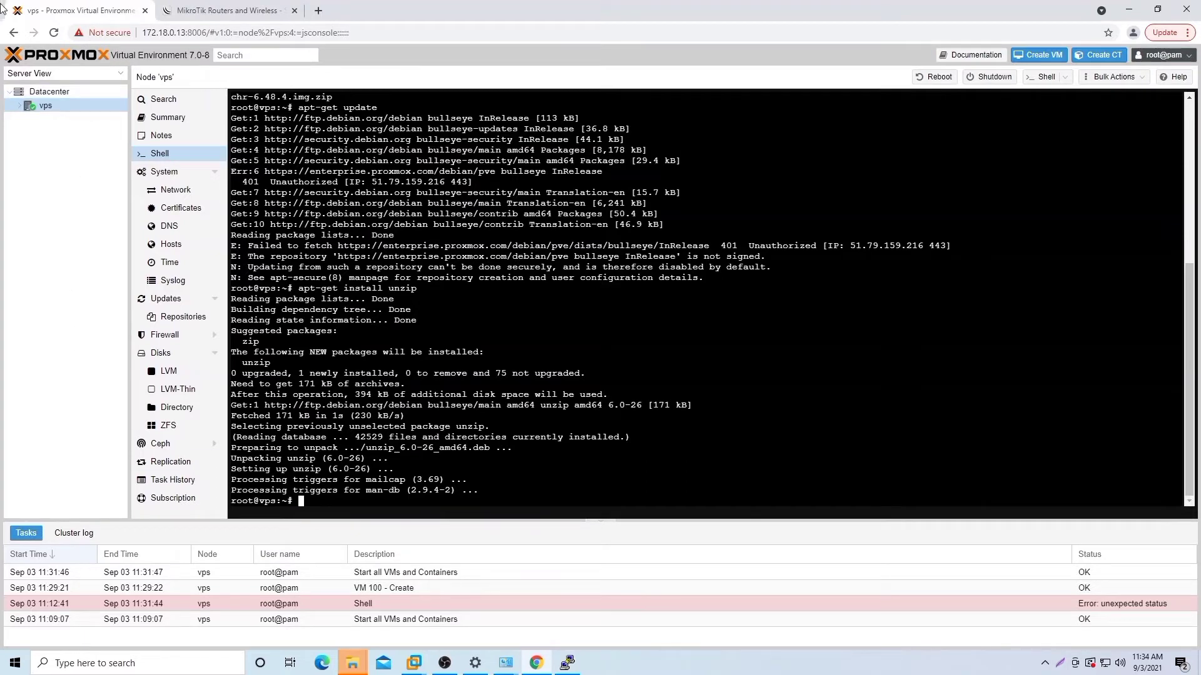
Step: Expand the vps node, select VM 100 and show its Hardware list
{"action": "left_click", "coordinate": [59, 108]}
{"action": "key", "text": "Up"}
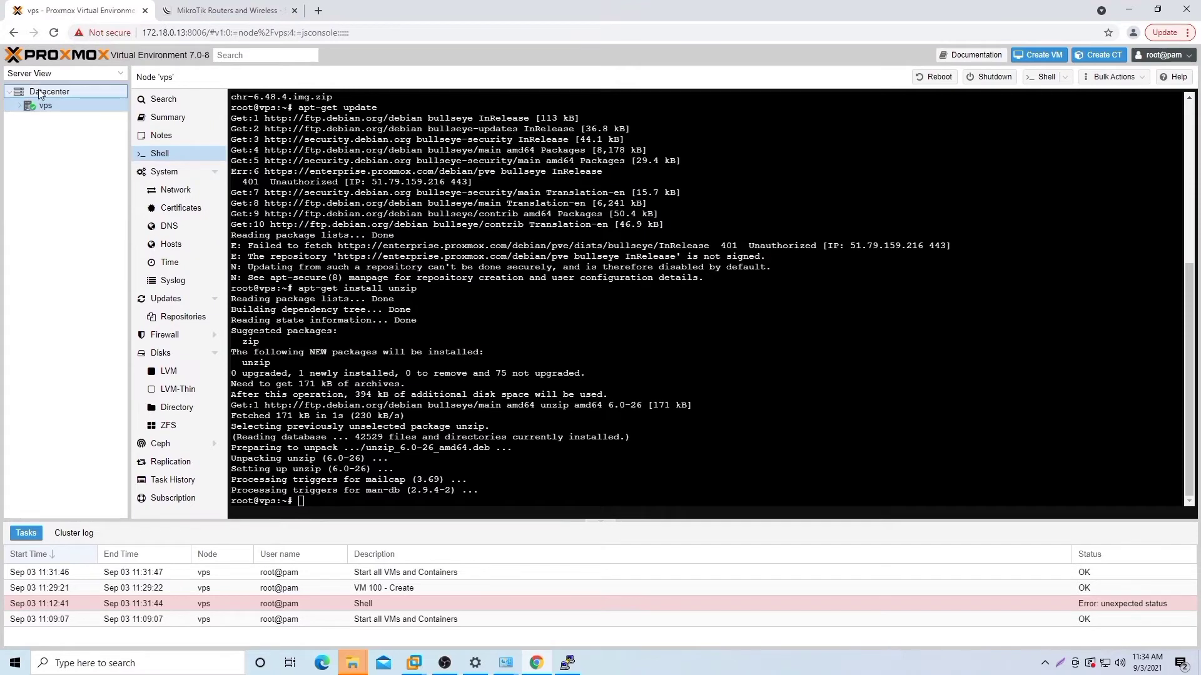
{"action": "left_click", "coordinate": [26, 110]}
{"action": "left_click", "coordinate": [47, 93]}
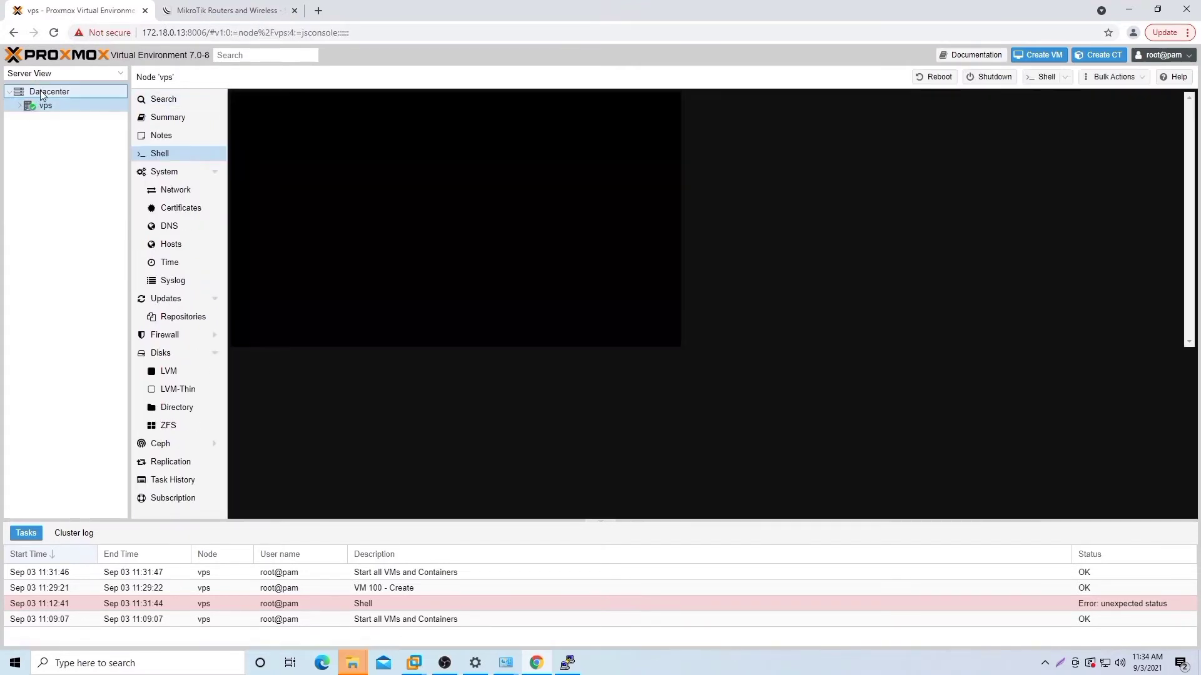
{"action": "left_click", "coordinate": [19, 106]}
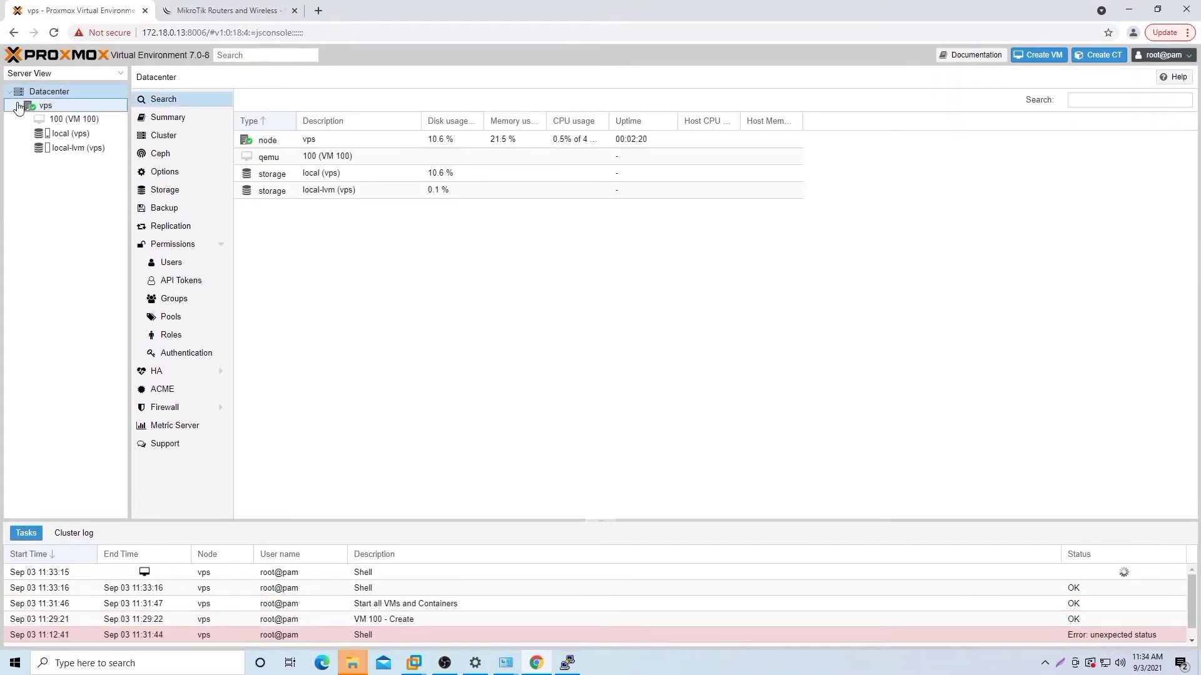
{"action": "left_click", "coordinate": [90, 121]}
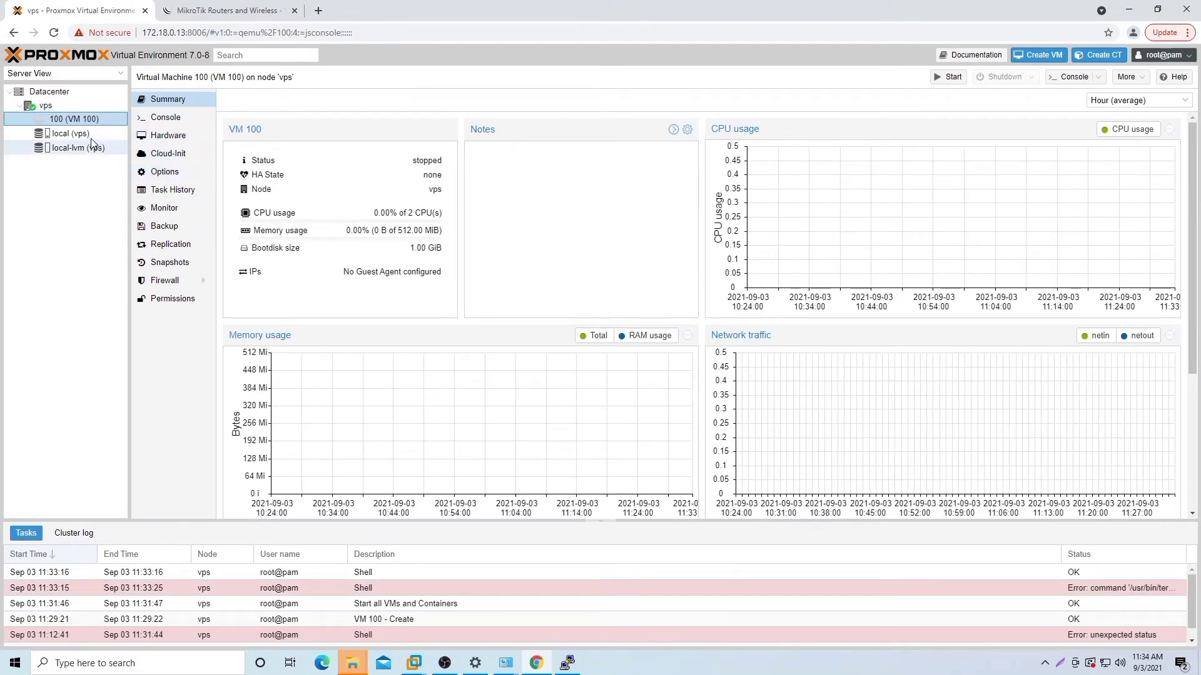
{"action": "left_click", "coordinate": [97, 133]}
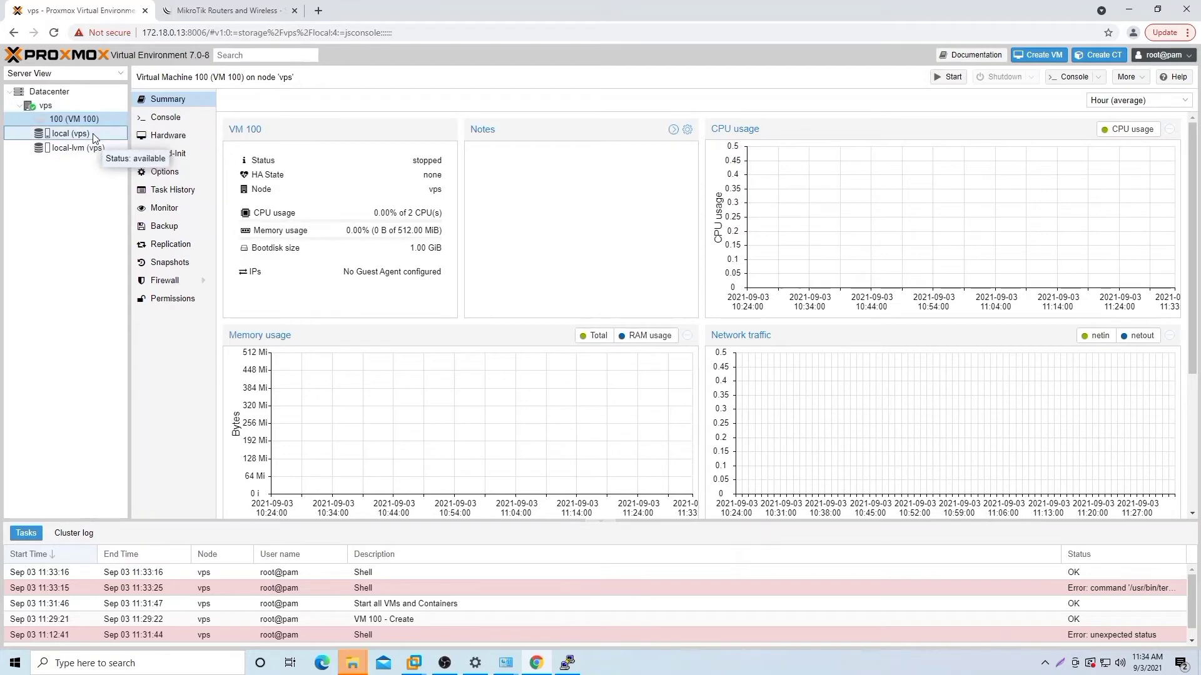
{"action": "left_click", "coordinate": [95, 120]}
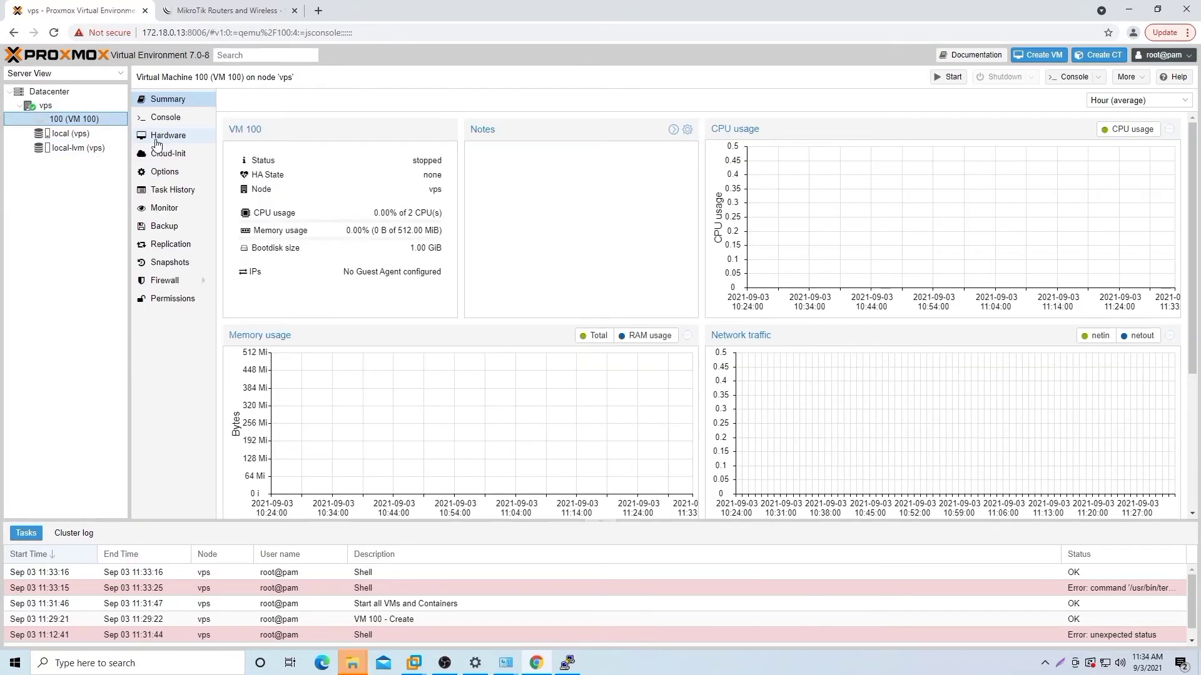
{"action": "left_click", "coordinate": [166, 135]}
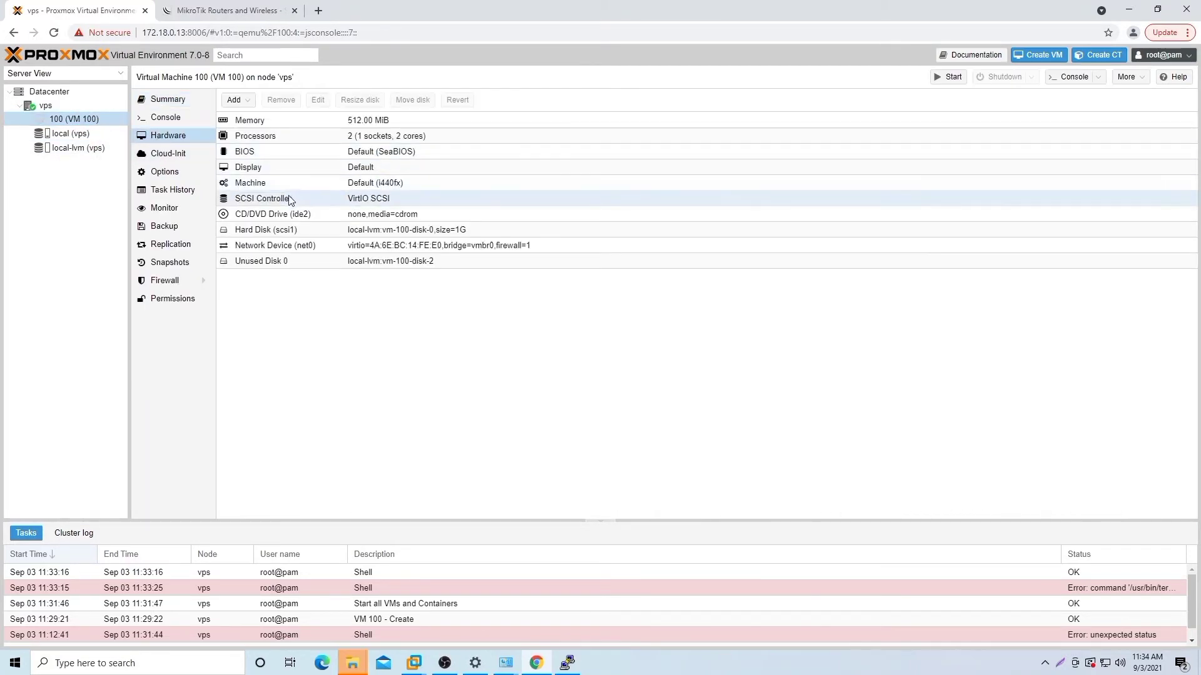
Step: Attach the imported 10304M unused disk to VM 100 as scsi0
{"action": "double_click", "coordinate": [345, 261]}
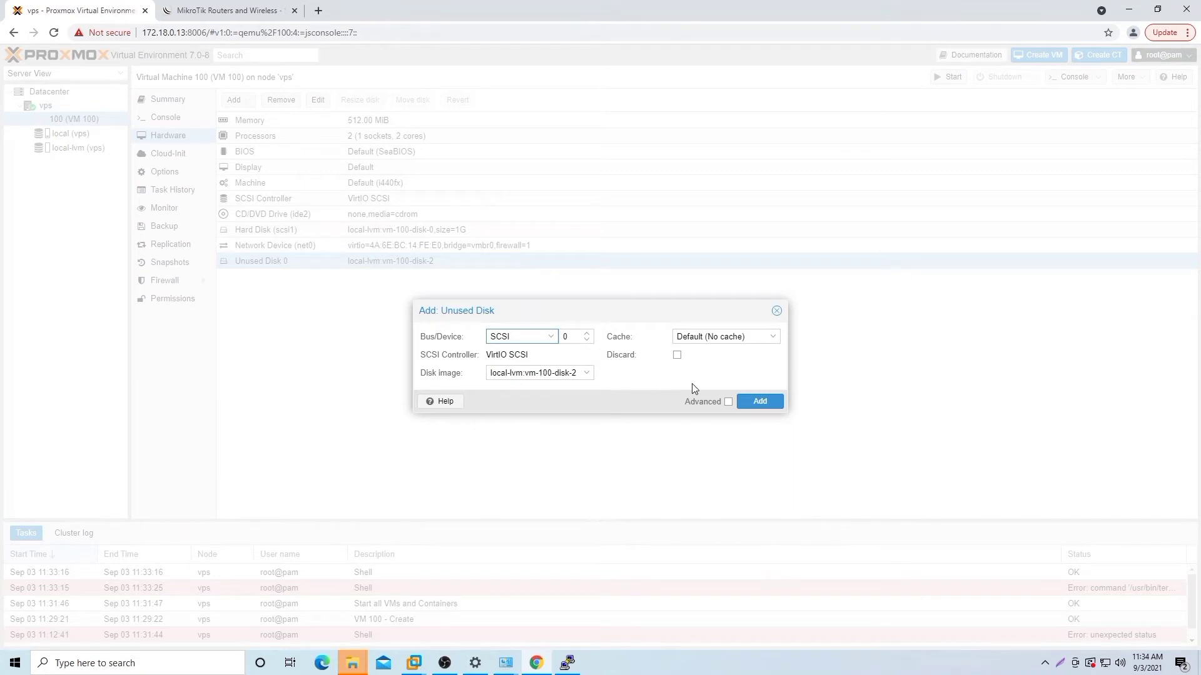
{"action": "left_click", "coordinate": [759, 403]}
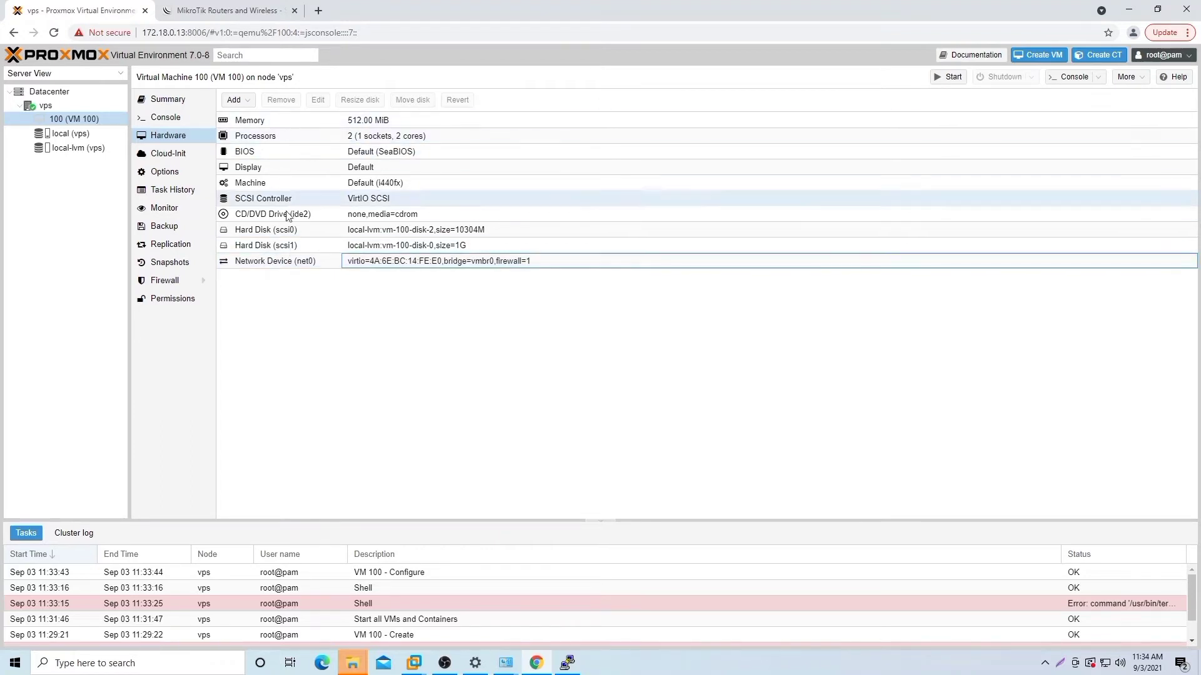
{"action": "left_click", "coordinate": [366, 263]}
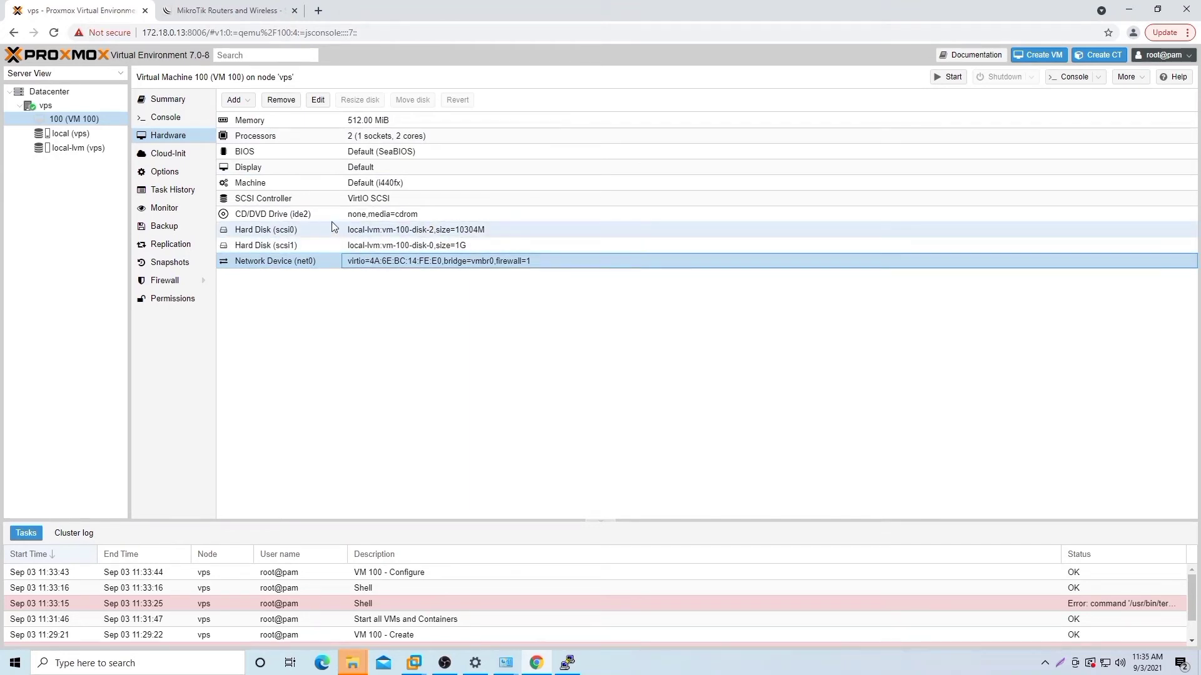
Step: Detach the old 1G scsi1 disk and remove it entirely
{"action": "left_click", "coordinate": [300, 244]}
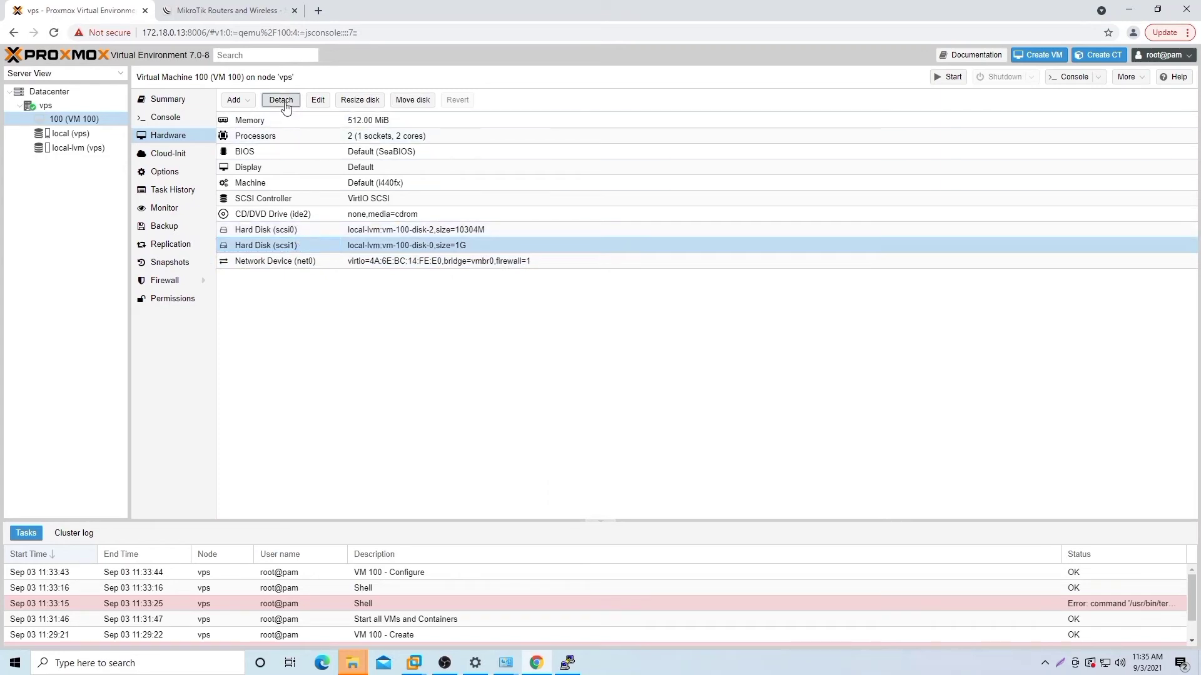
{"action": "left_click", "coordinate": [283, 102]}
{"action": "left_click", "coordinate": [566, 375]}
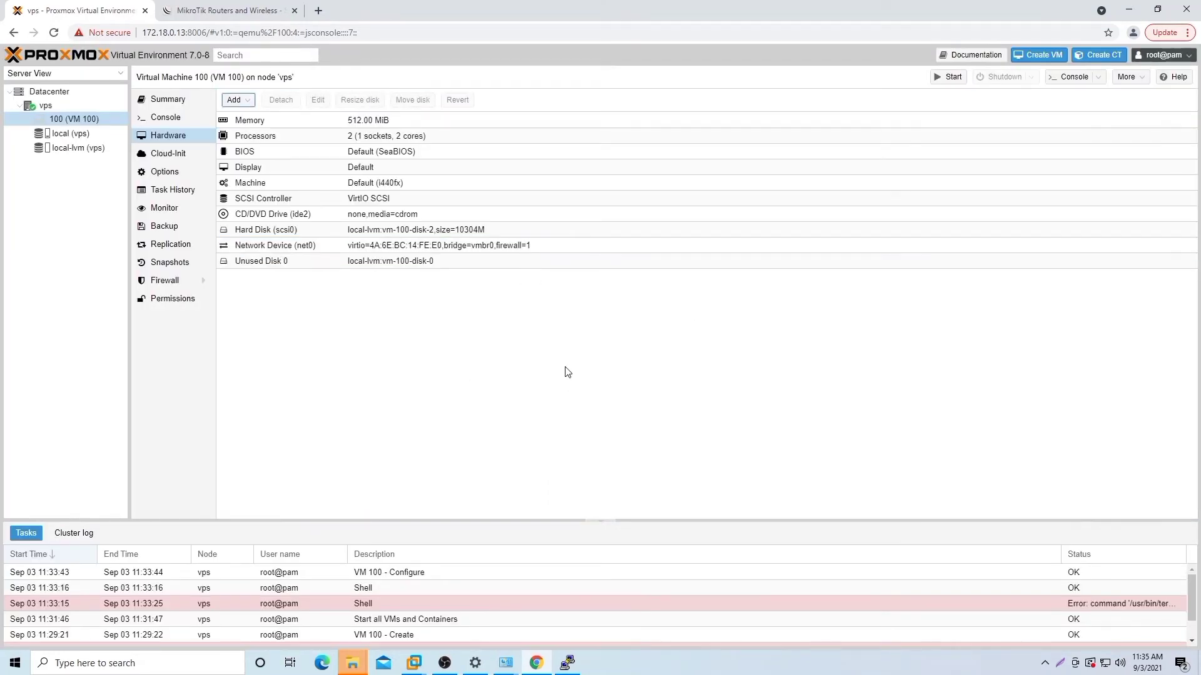
{"action": "left_click", "coordinate": [309, 261]}
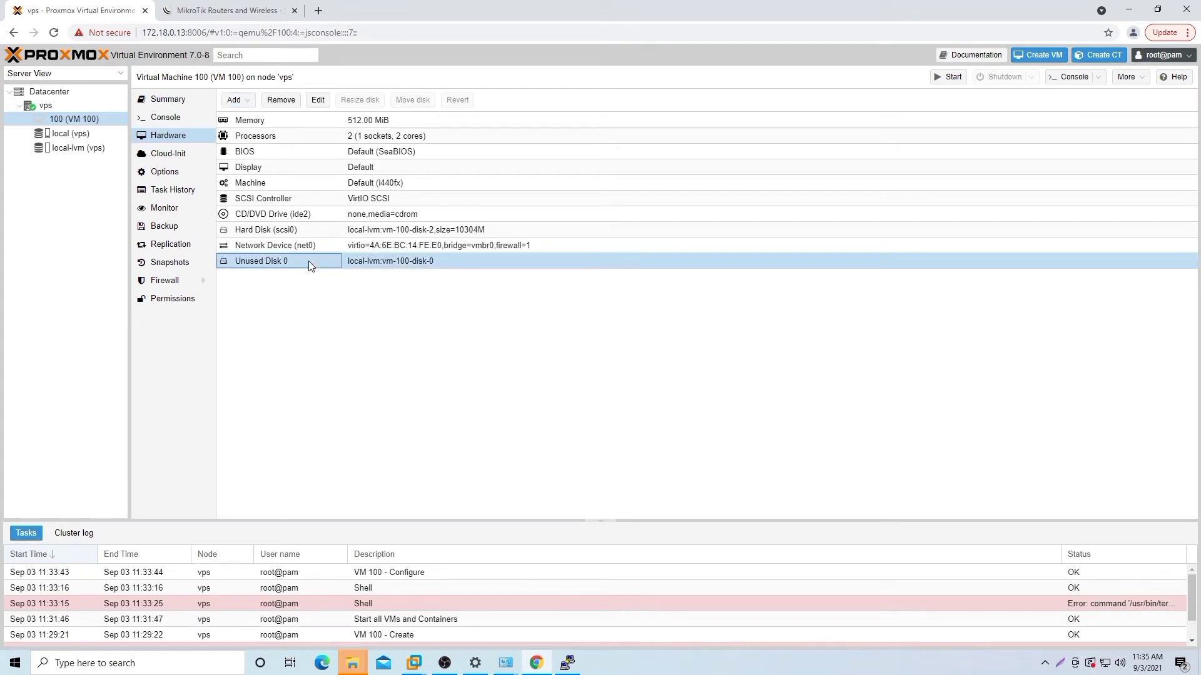
{"action": "left_click", "coordinate": [281, 101]}
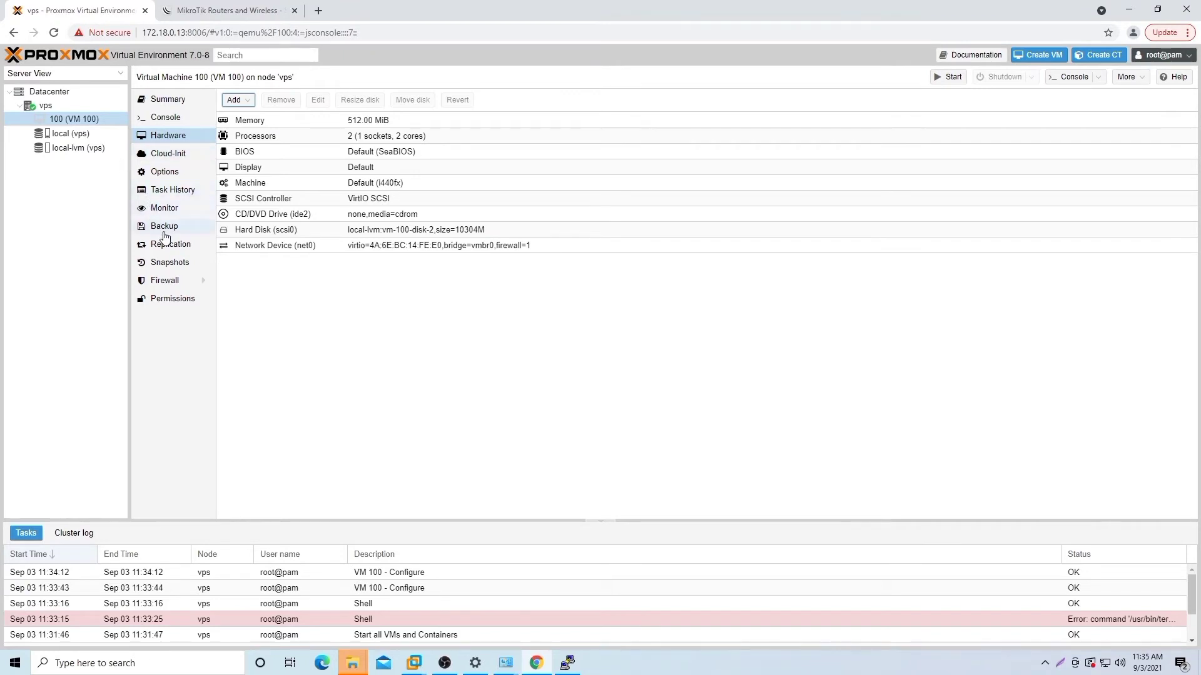
Step: Add scsi0 to VM 100's boot order (ide2, net0, scsi0)
{"action": "left_click", "coordinate": [175, 174]}
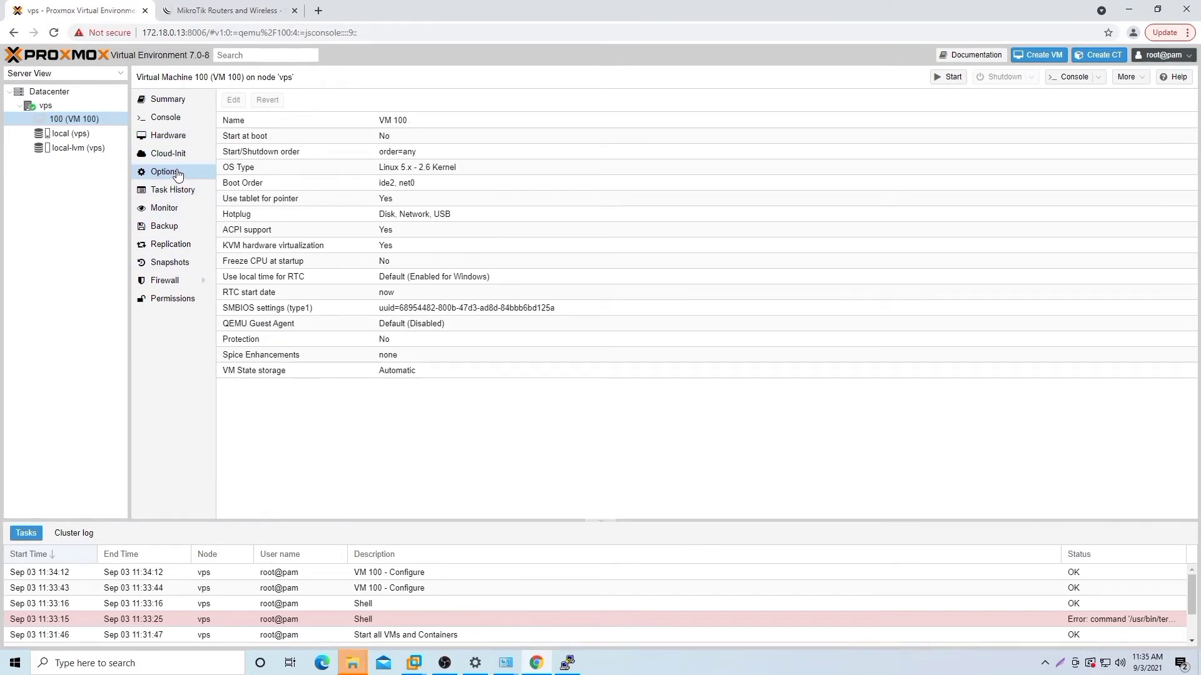
{"action": "left_click", "coordinate": [263, 184]}
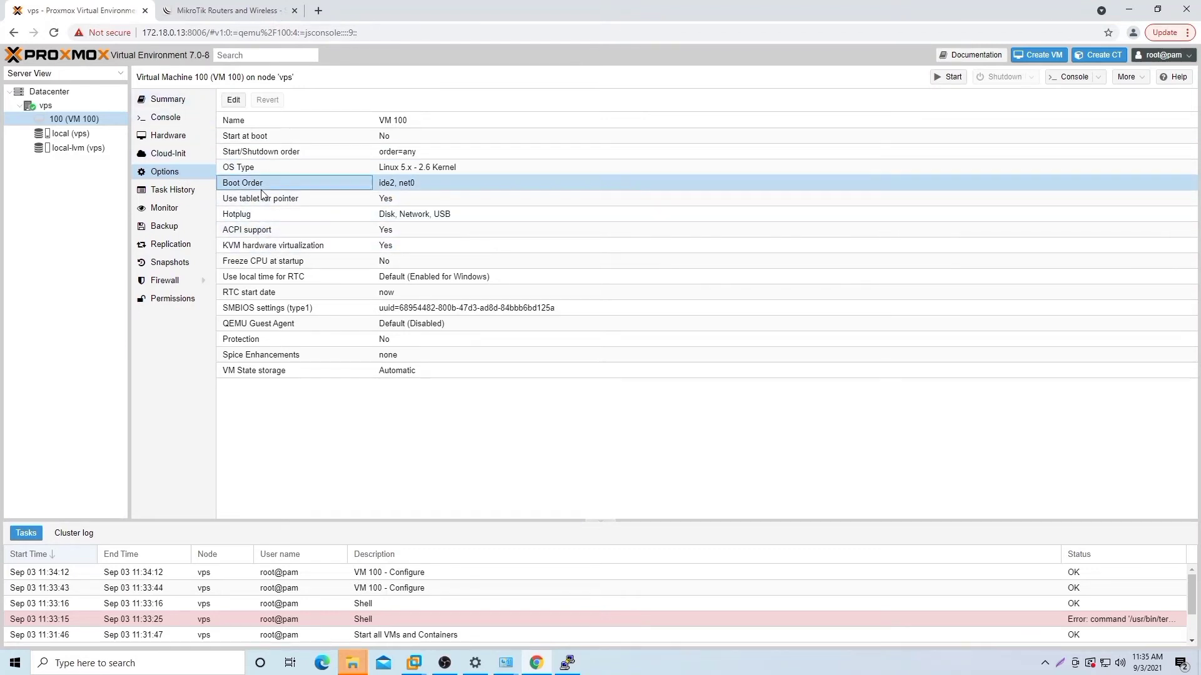
{"action": "double_click", "coordinate": [261, 189]}
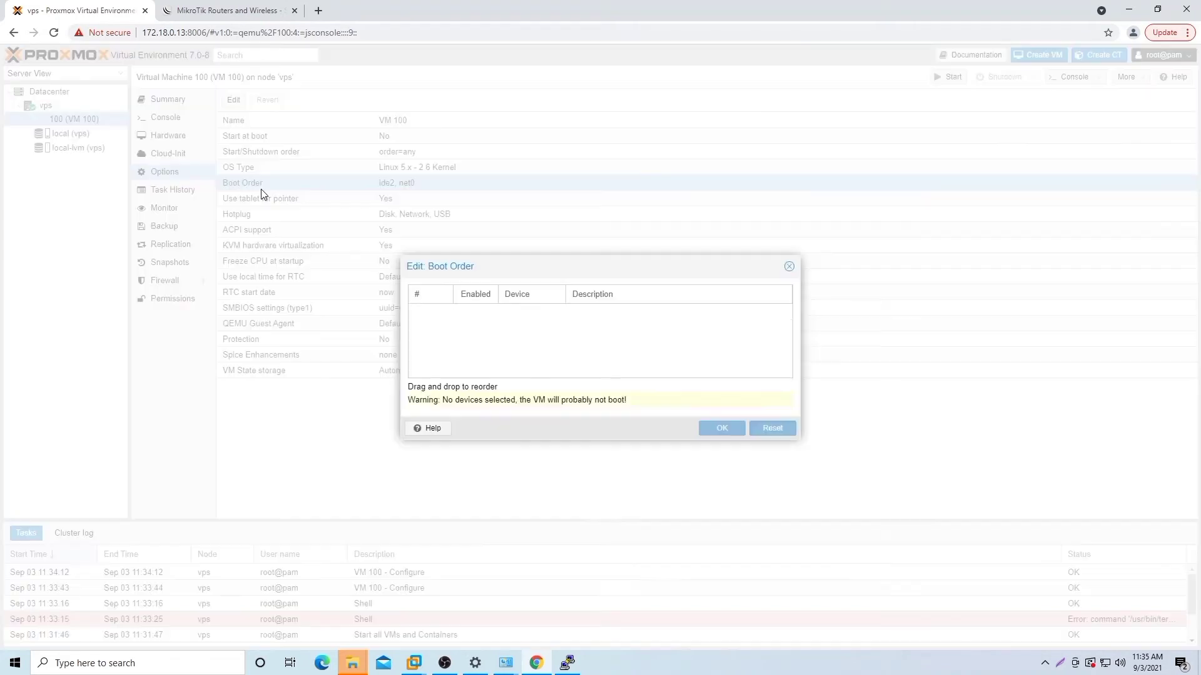
{"action": "left_click", "coordinate": [476, 344]}
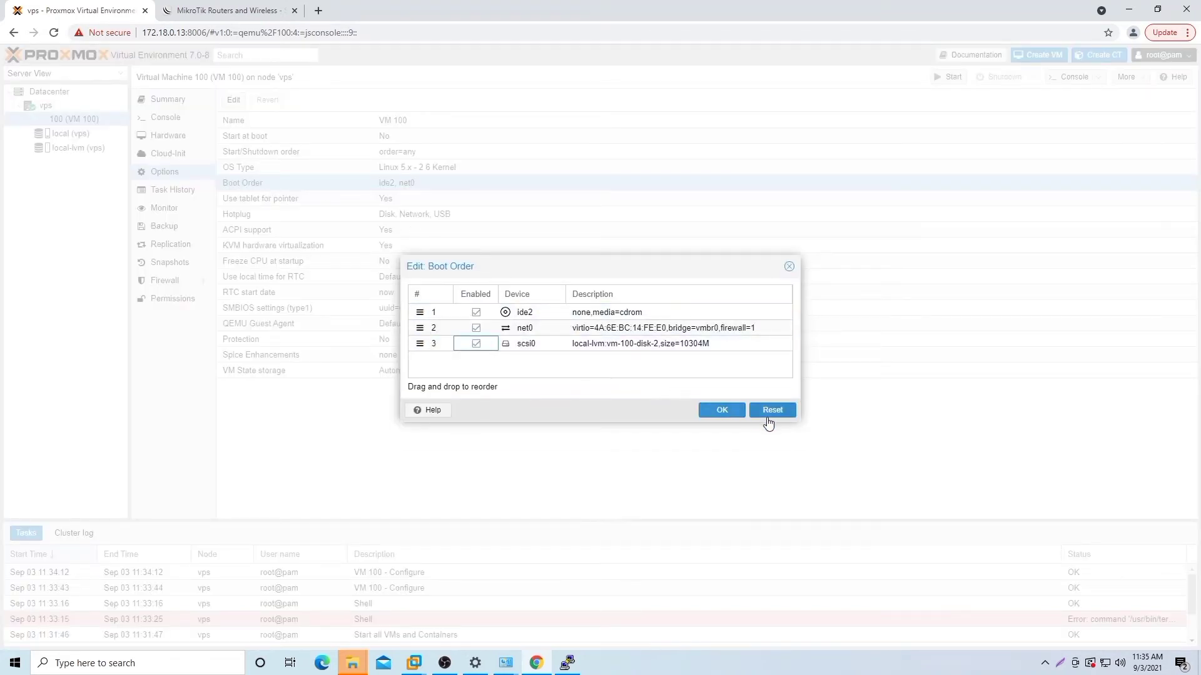
{"action": "left_click", "coordinate": [719, 408]}
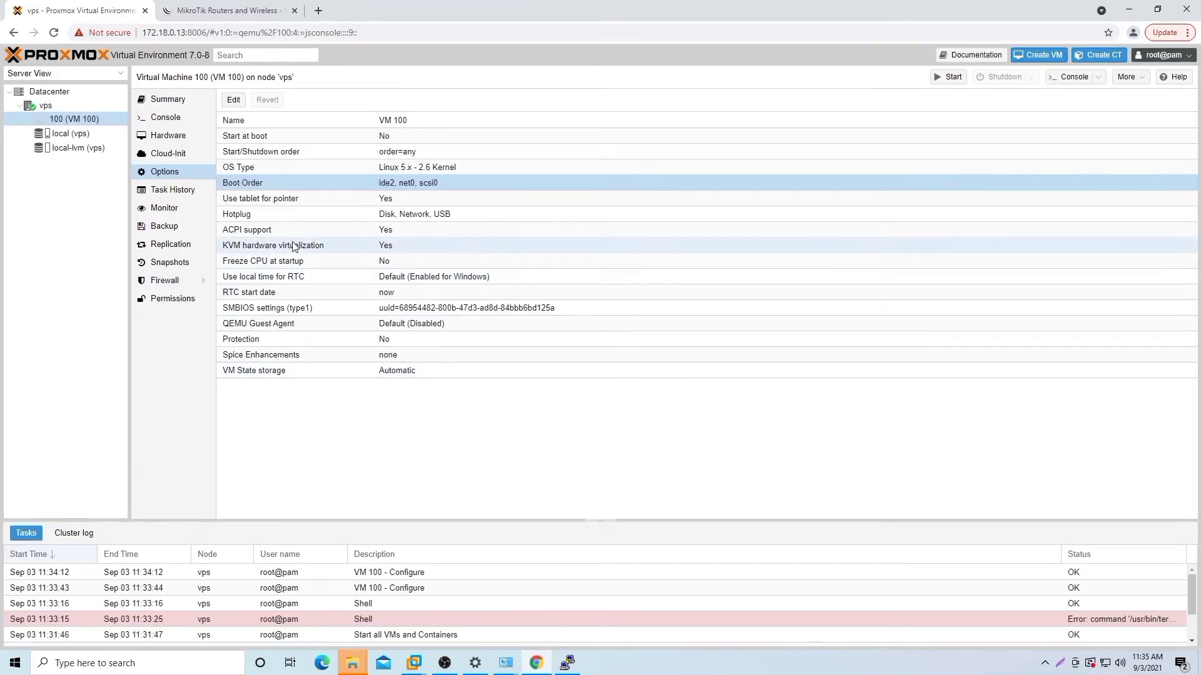
Step: Disable KVM hardware virtualization for VM 100
{"action": "double_click", "coordinate": [314, 250]}
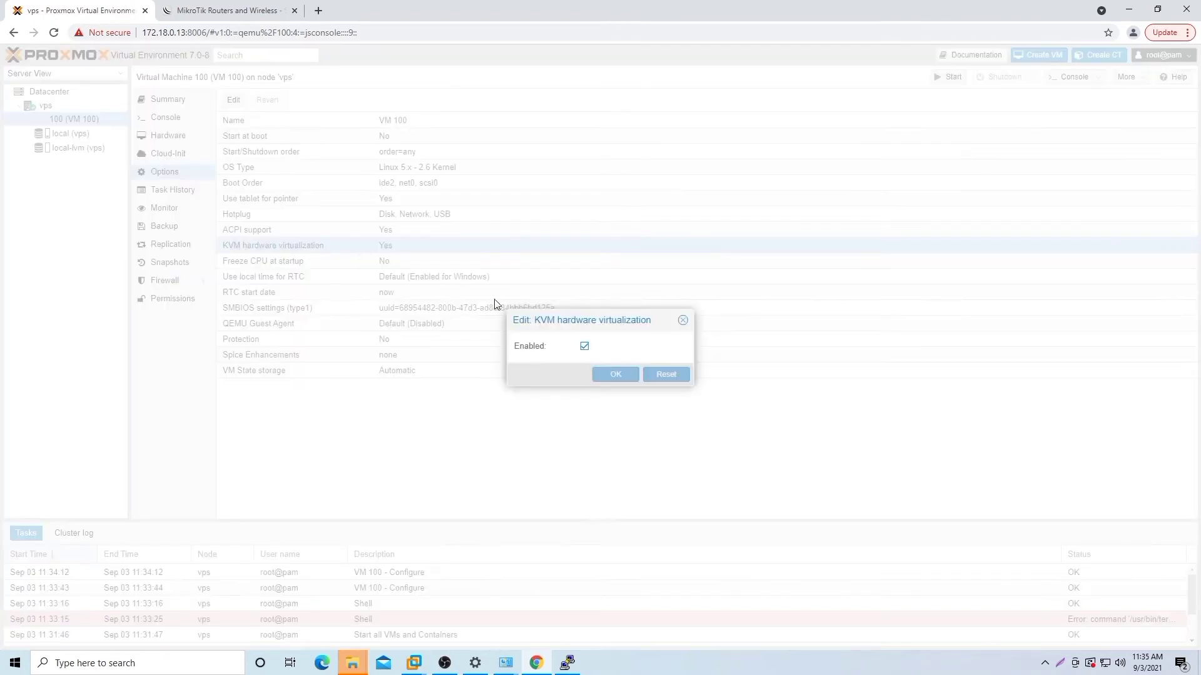
{"action": "left_click", "coordinate": [585, 347]}
{"action": "left_click", "coordinate": [619, 375]}
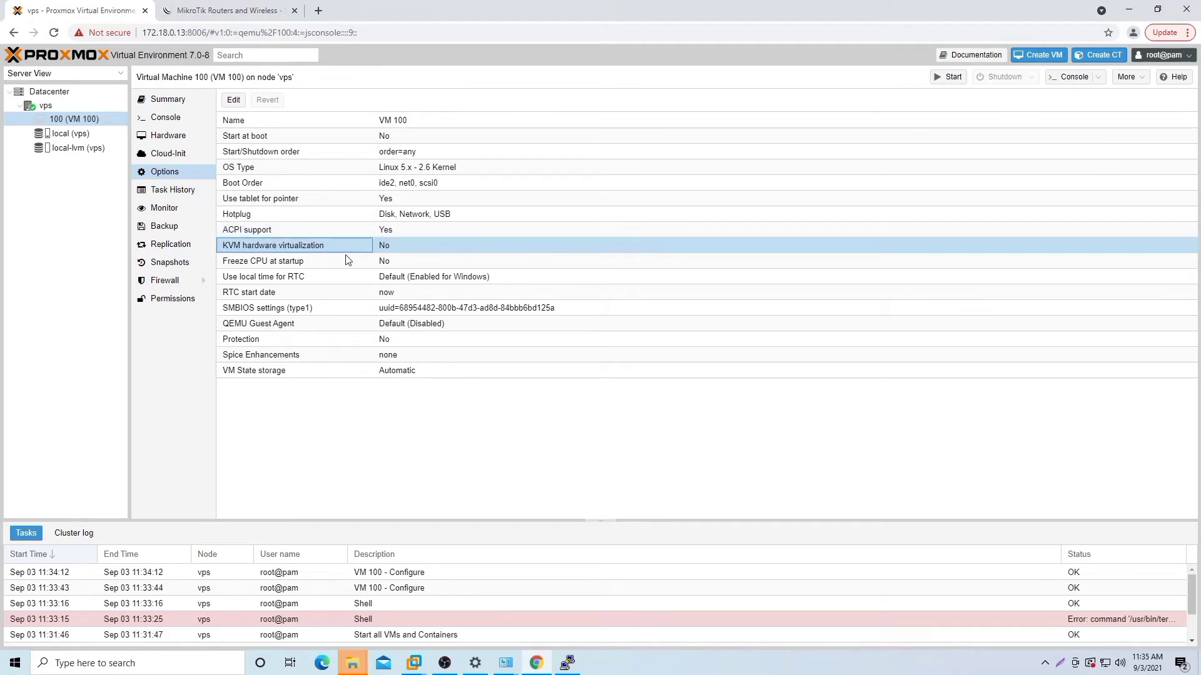
{"action": "left_click", "coordinate": [168, 135]}
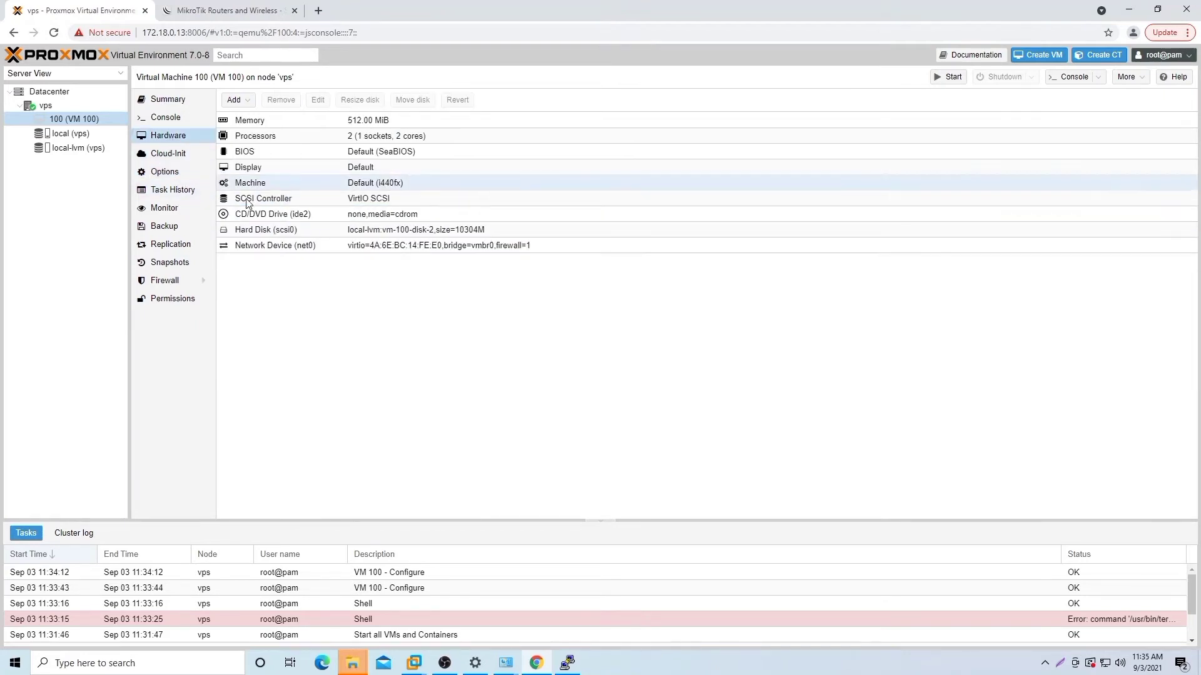
{"action": "left_click", "coordinate": [306, 249]}
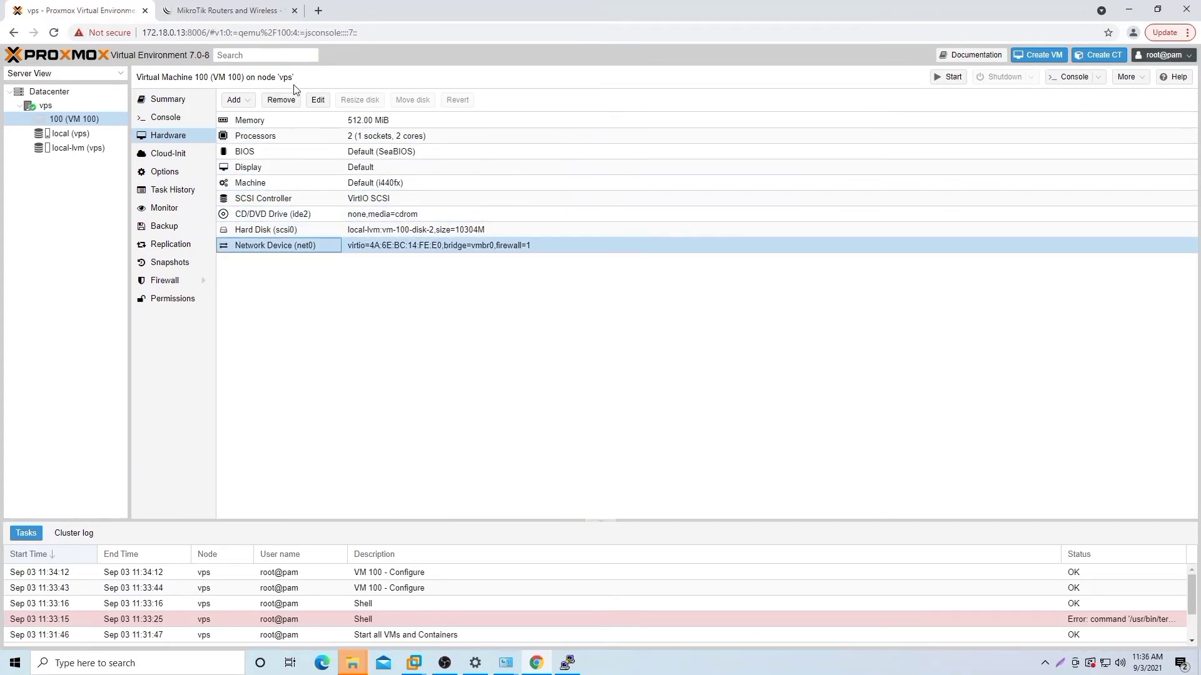
{"action": "left_click", "coordinate": [238, 101]}
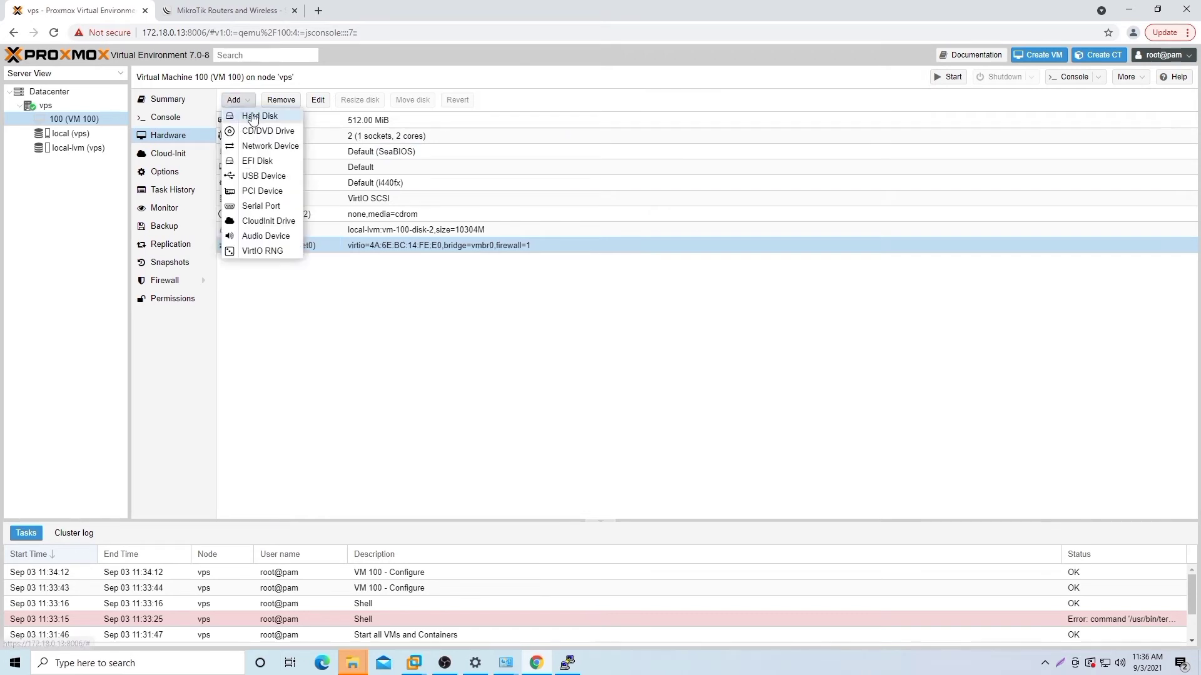
{"action": "left_click", "coordinate": [271, 151]}
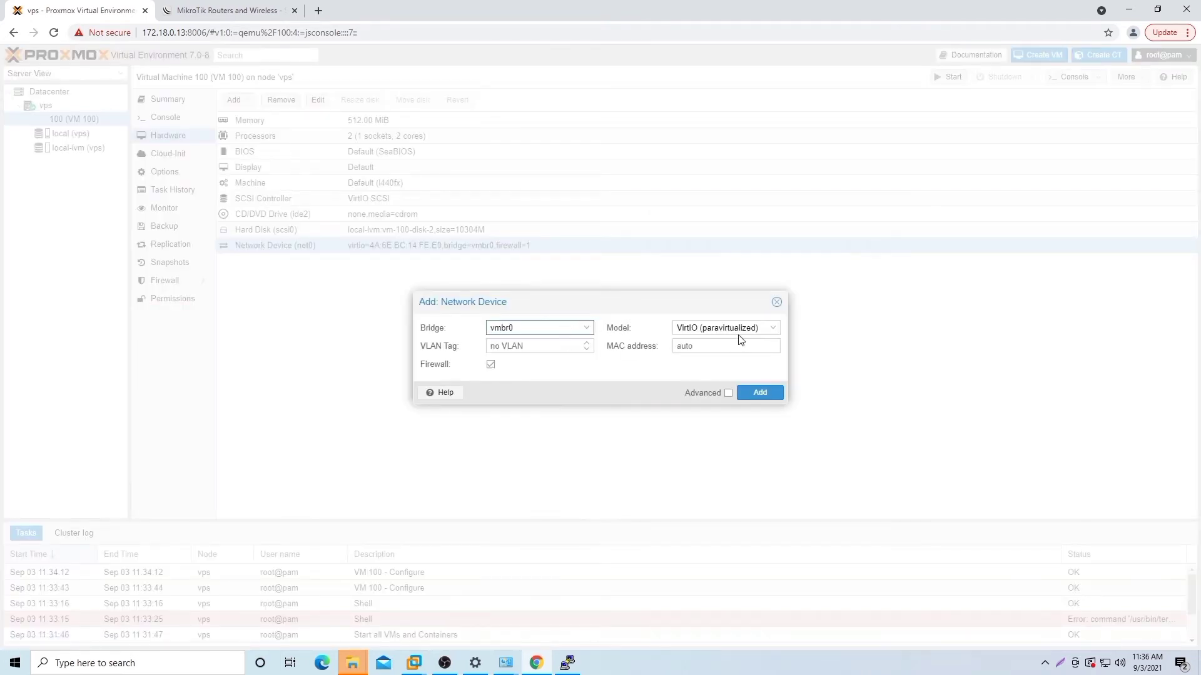
{"action": "left_click", "coordinate": [769, 332]}
{"action": "left_click", "coordinate": [769, 331]}
{"action": "left_click", "coordinate": [769, 332]}
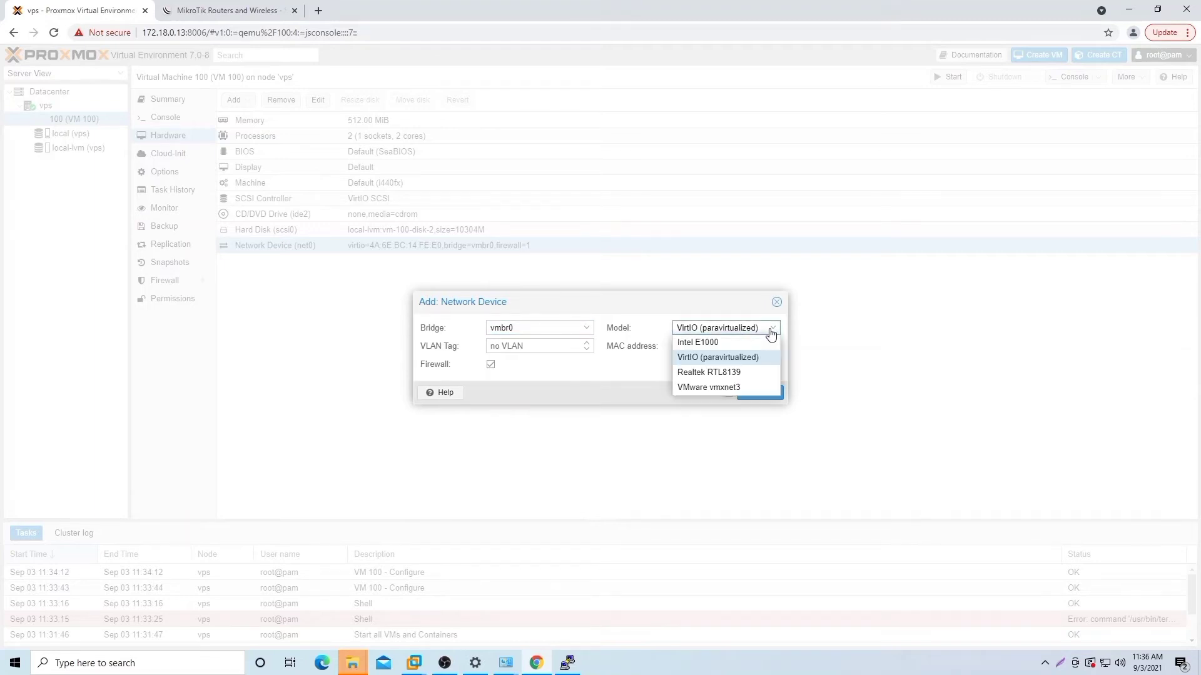
{"action": "left_click", "coordinate": [768, 344]}
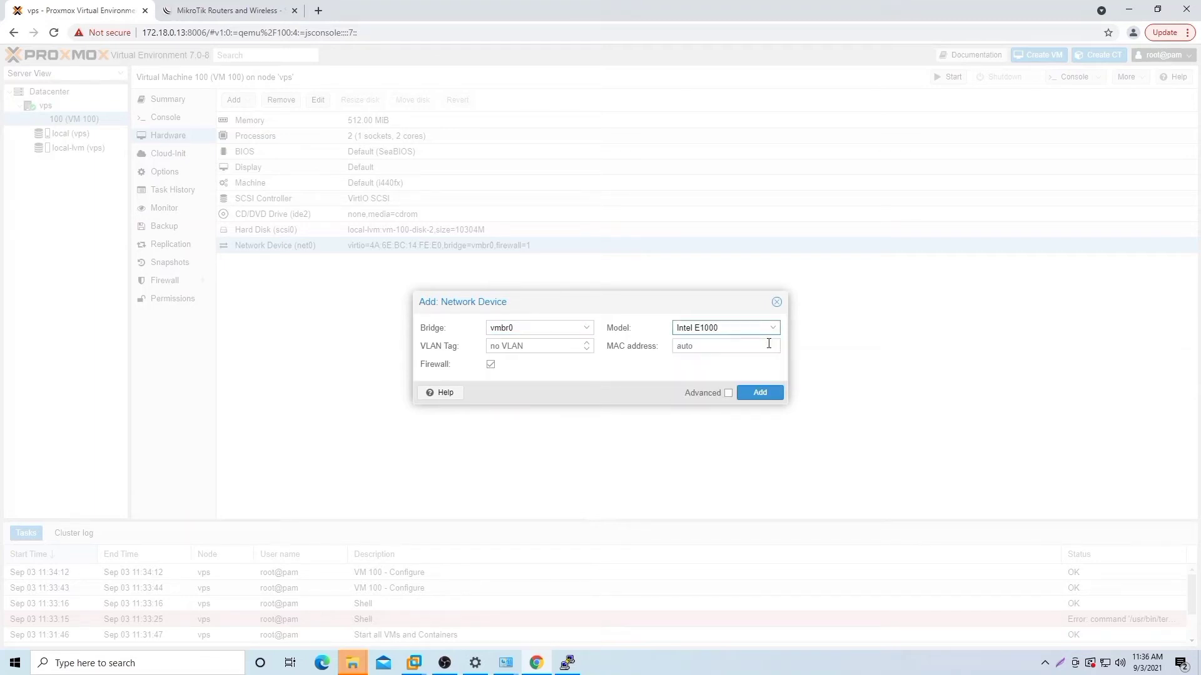
{"action": "left_click", "coordinate": [769, 395]}
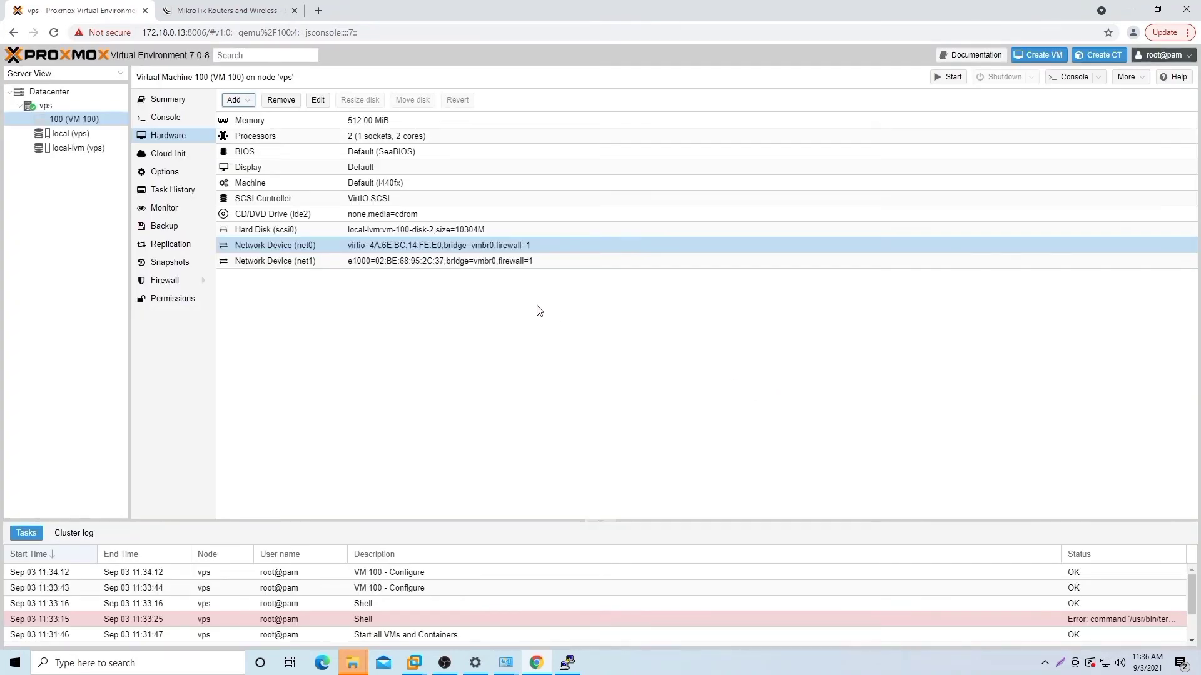
{"action": "double_click", "coordinate": [328, 247]}
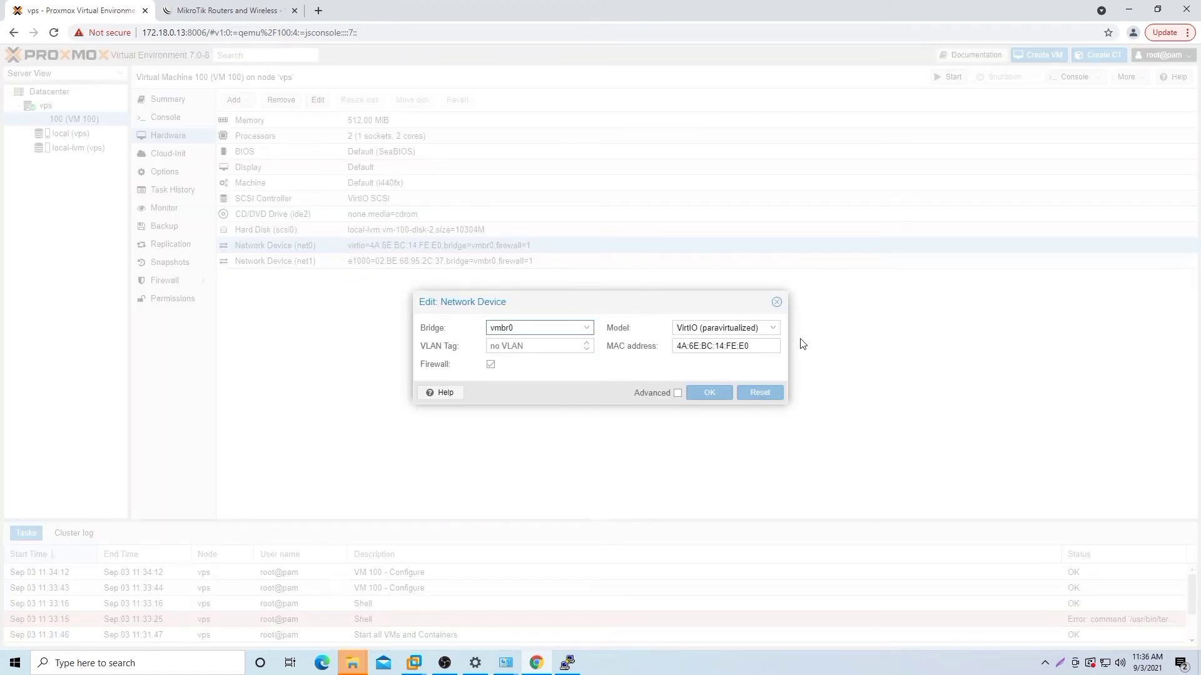
{"action": "left_click", "coordinate": [779, 335]}
{"action": "left_click", "coordinate": [759, 344]}
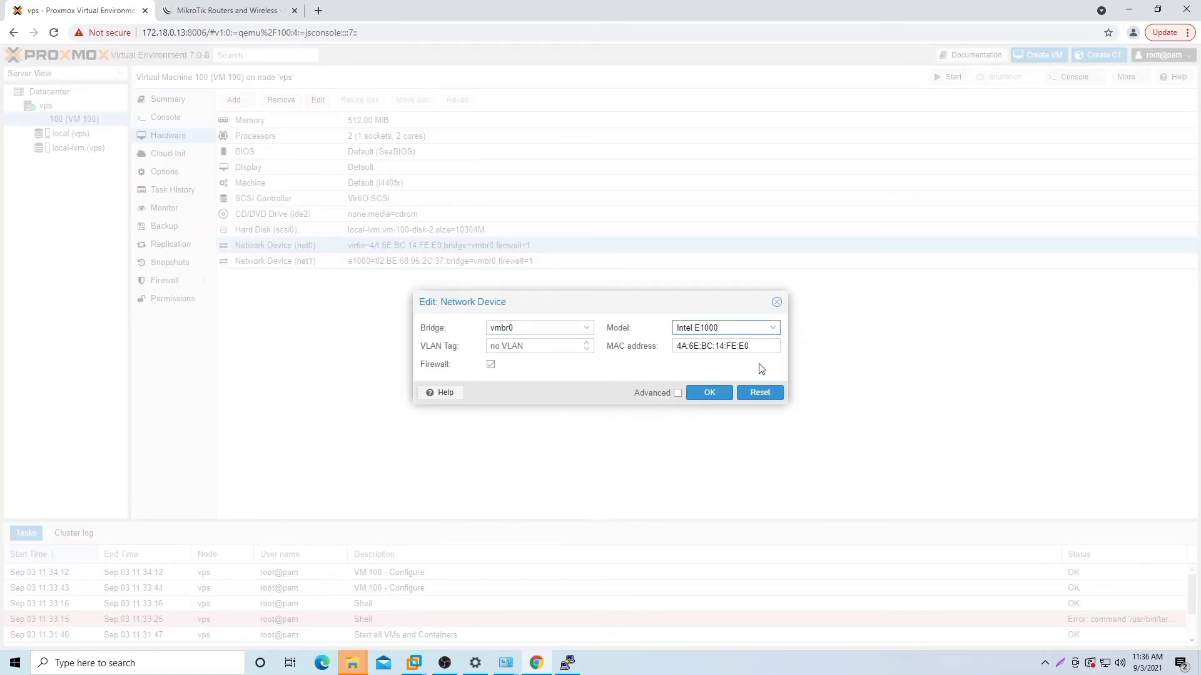
{"action": "left_click", "coordinate": [711, 393]}
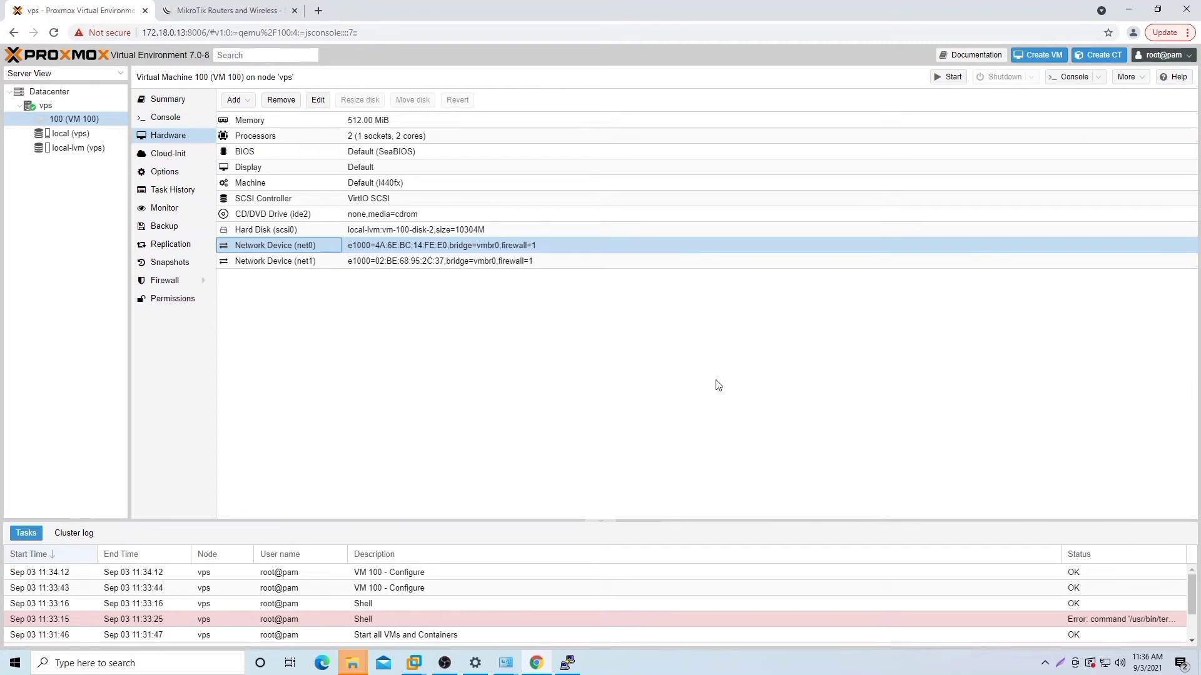
{"action": "double_click", "coordinate": [352, 248]}
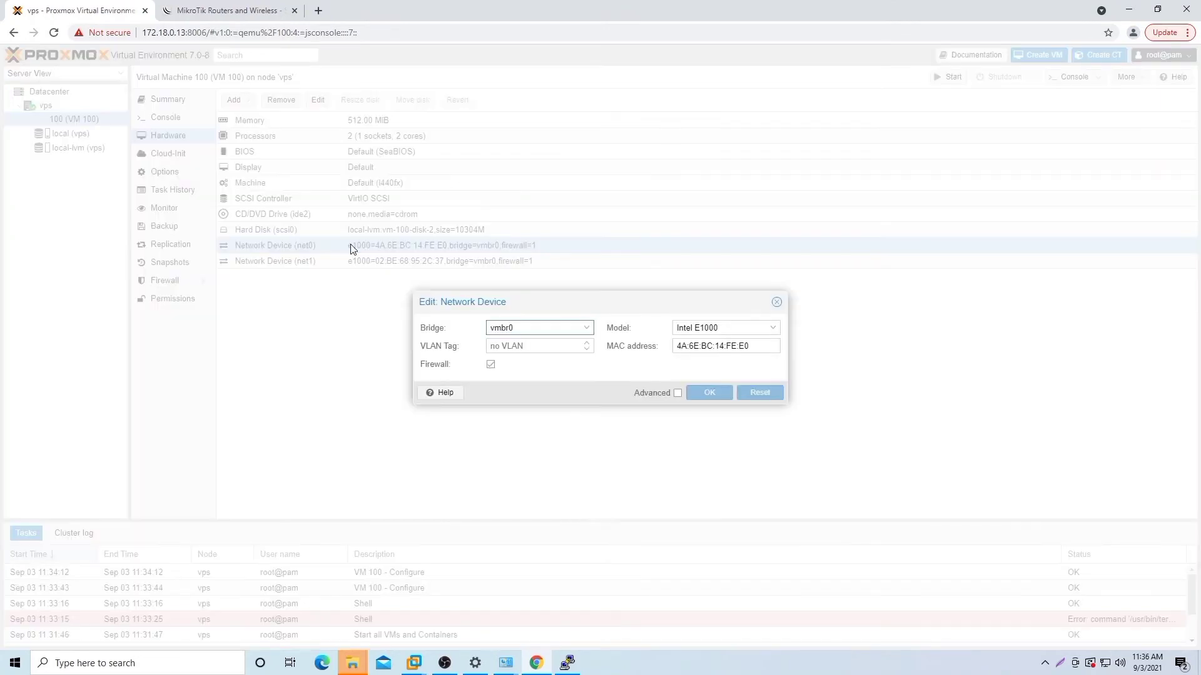
{"action": "left_click", "coordinate": [776, 303]}
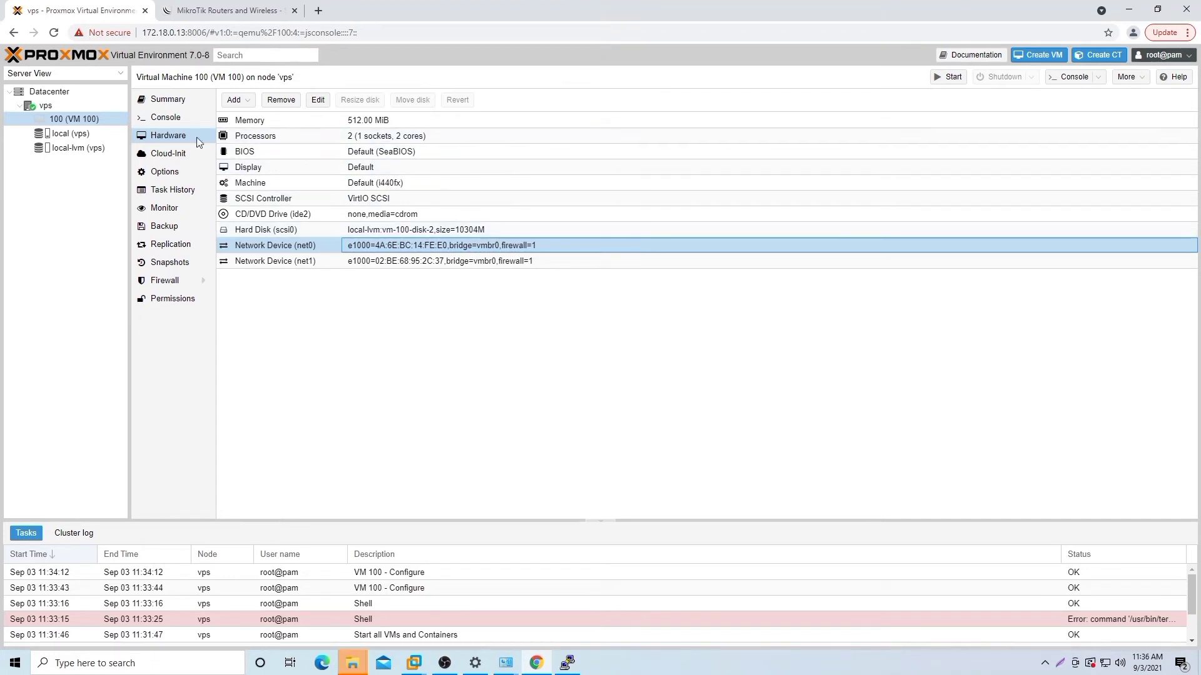
{"action": "left_click", "coordinate": [182, 120]}
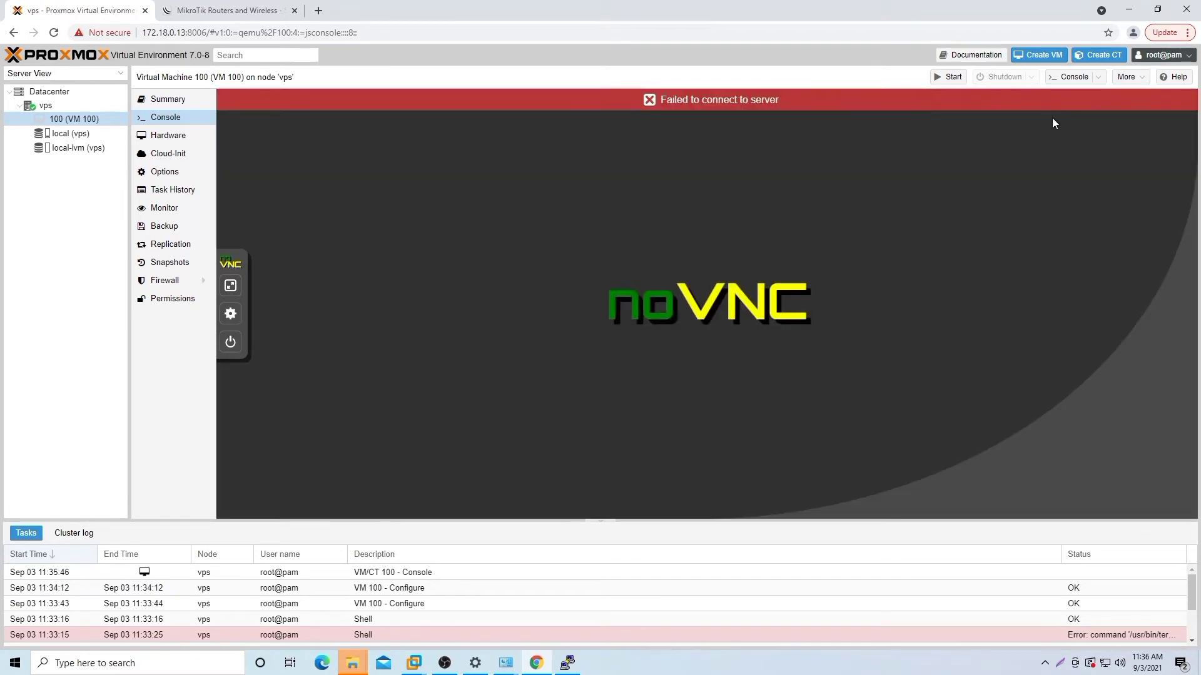
Step: Start VM 100, log in to RouterOS as admin with an empty password, and decline the license
{"action": "left_click", "coordinate": [956, 77]}
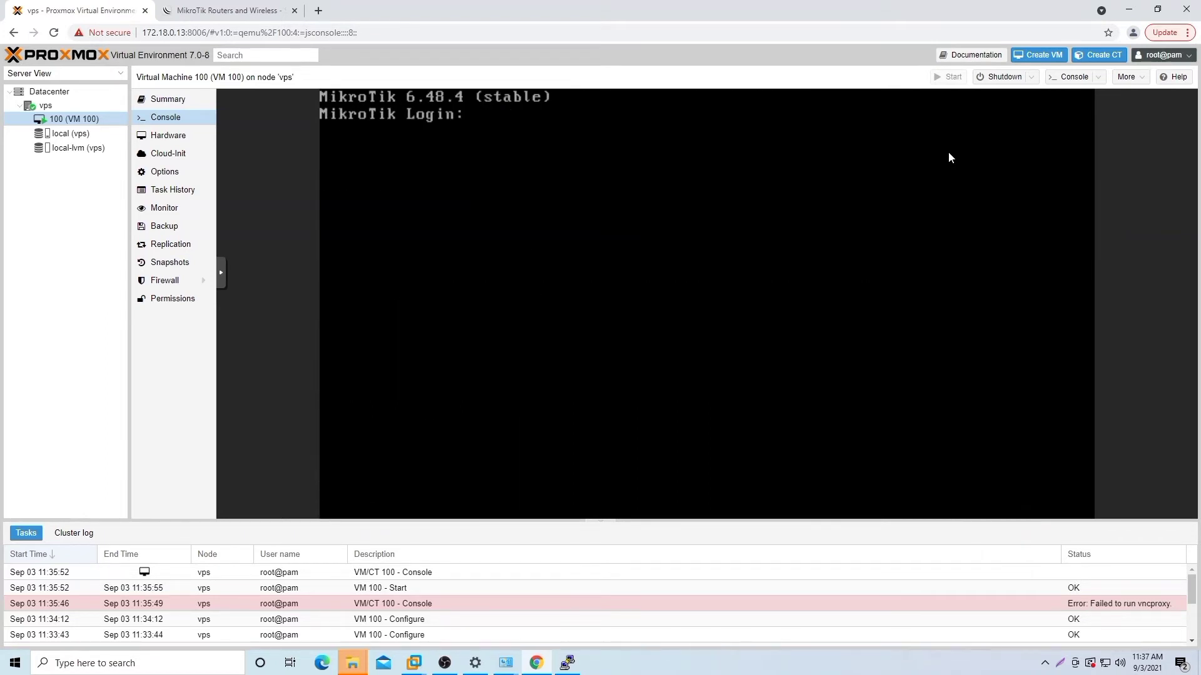
{"action": "type", "text": "admin"}
{"action": "key", "text": "Return"}
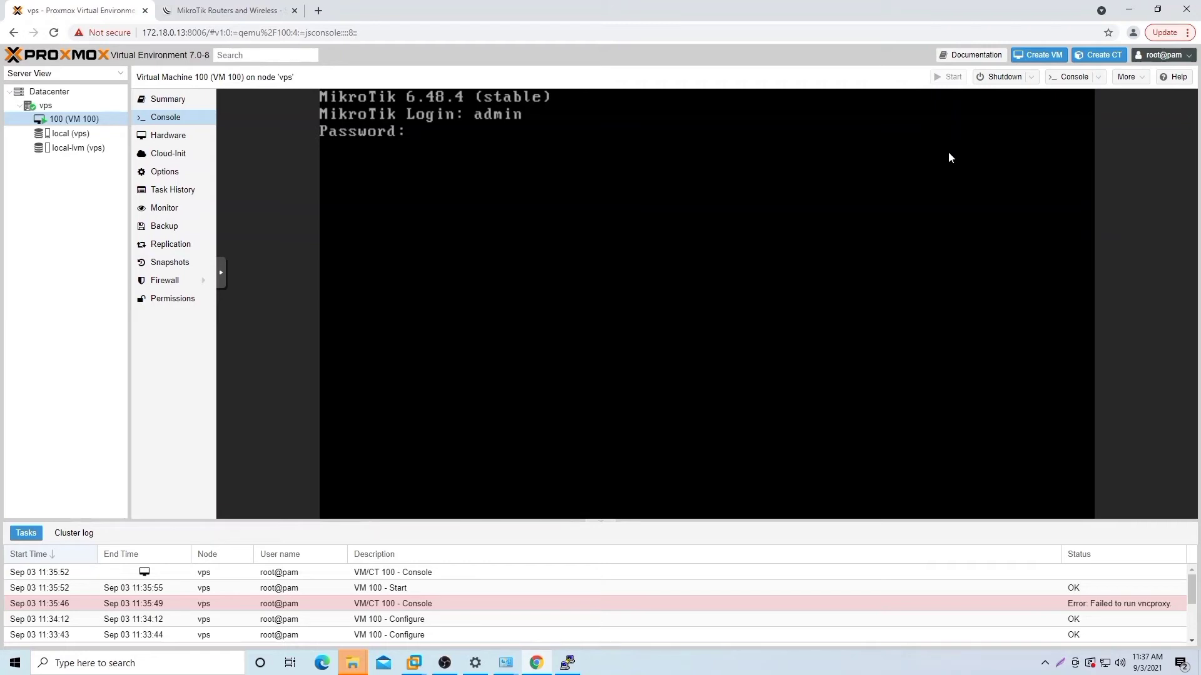
{"action": "key", "text": "Return"}
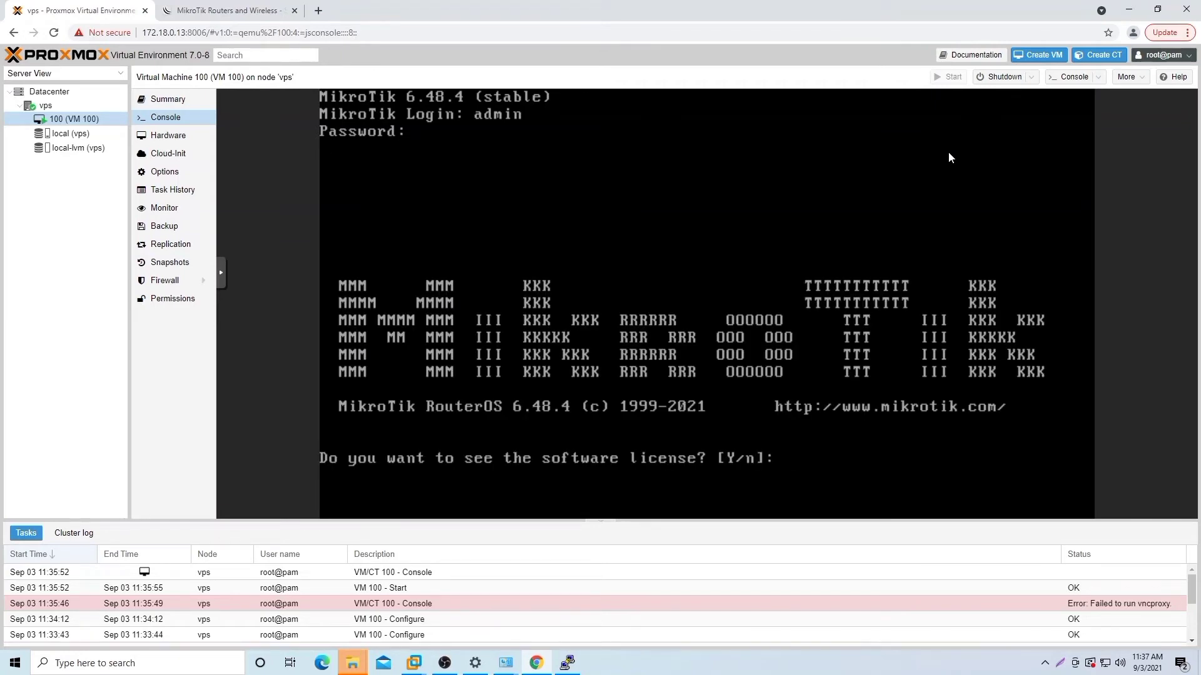
{"action": "type", "text": "n@M"}
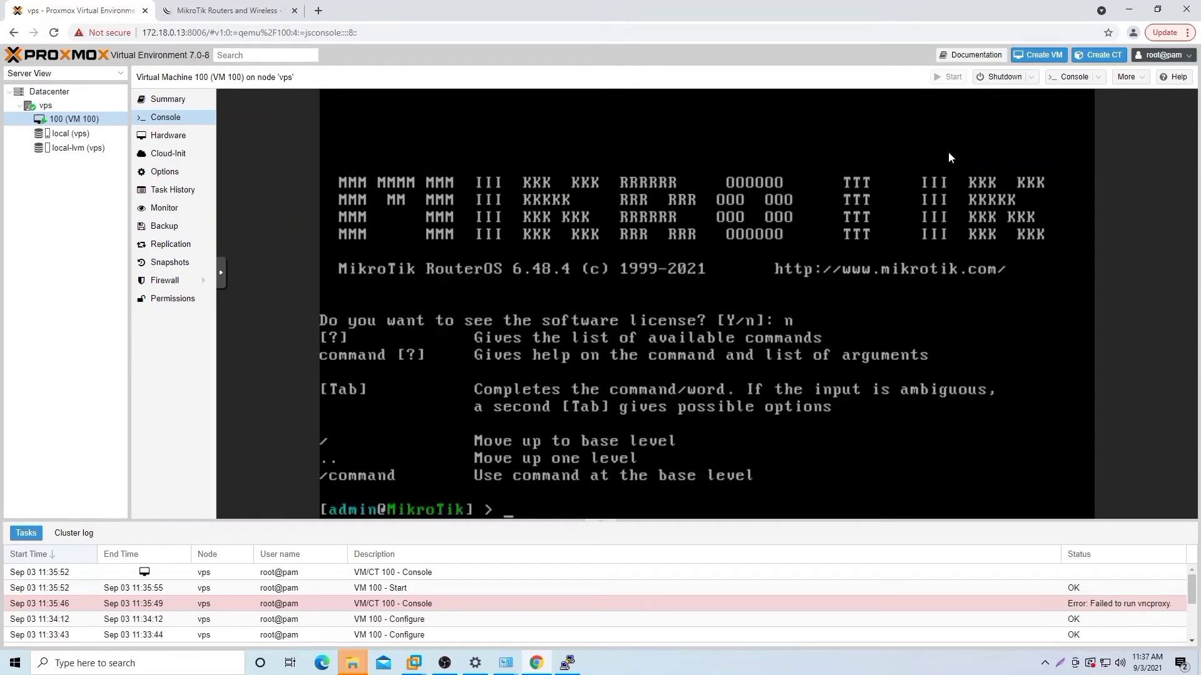
{"action": "type", "text": "ikroTik] > ip address"}
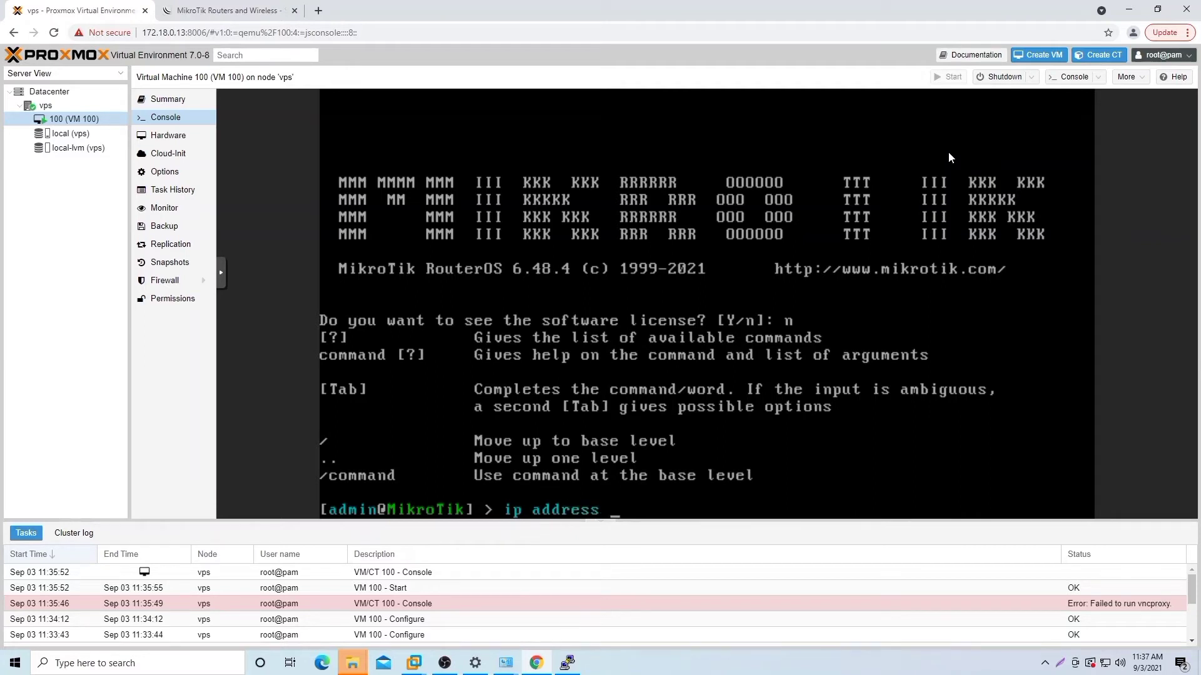
{"action": "type", "text": " add address"}
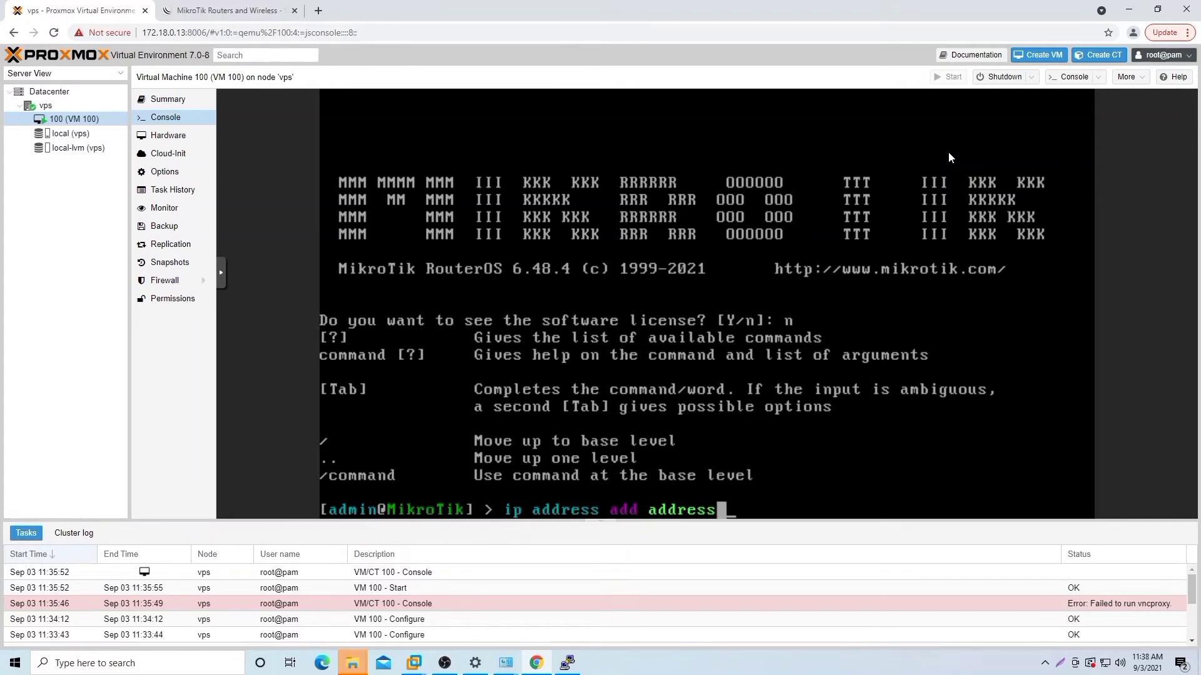
Step: Add 172.18.0.1/24 on ether1 and 172.18.0.12/24 on ether2 to the router
{"action": "type", "text": "=172.18.0."}
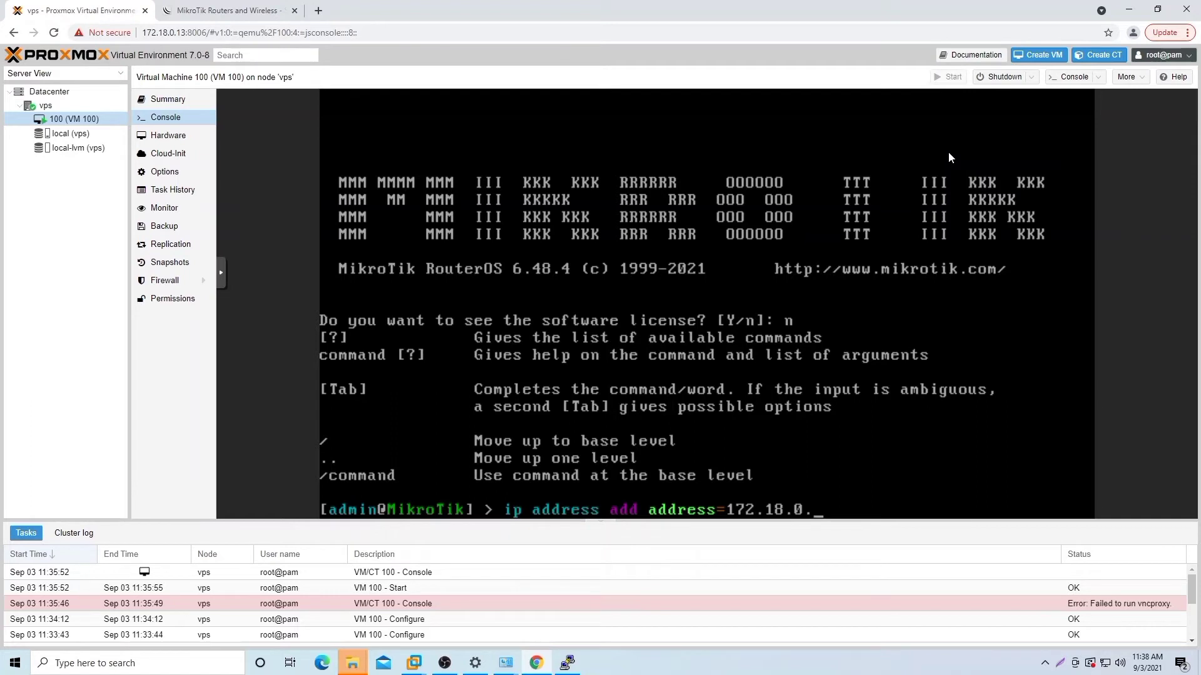
{"action": "type", "text": "1/24 inter"}
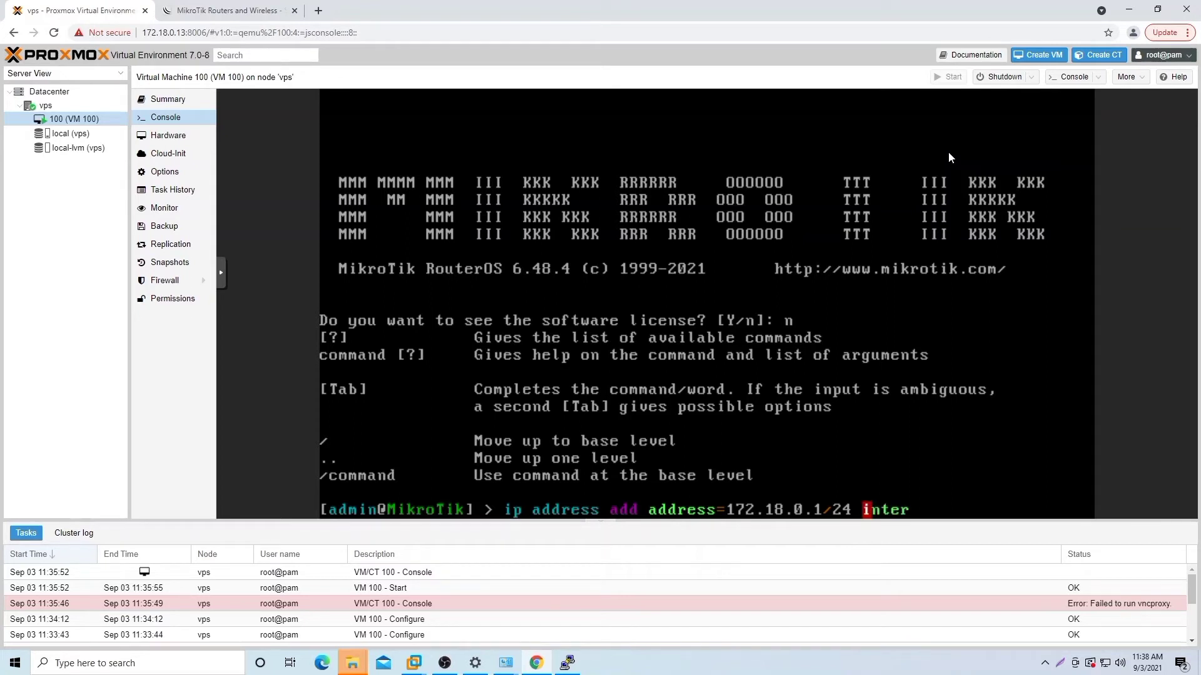
{"action": "type", "text": "faces=ether1"}
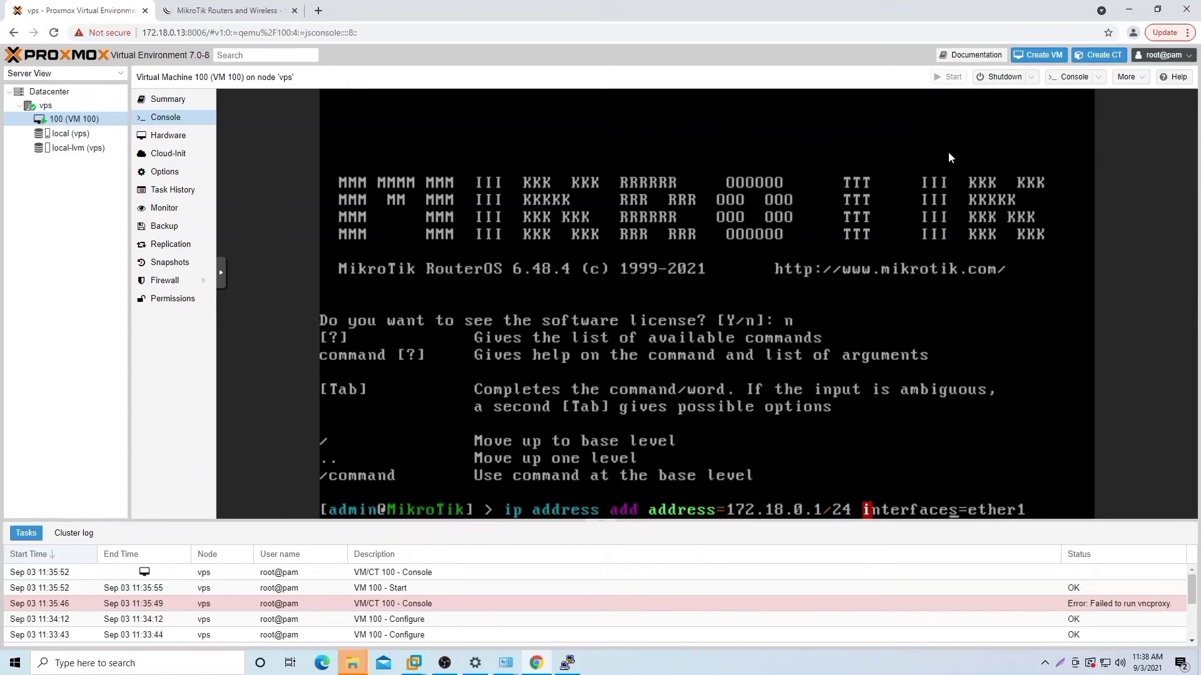
{"action": "key", "text": "Delete"}
{"action": "key", "text": "Return"}
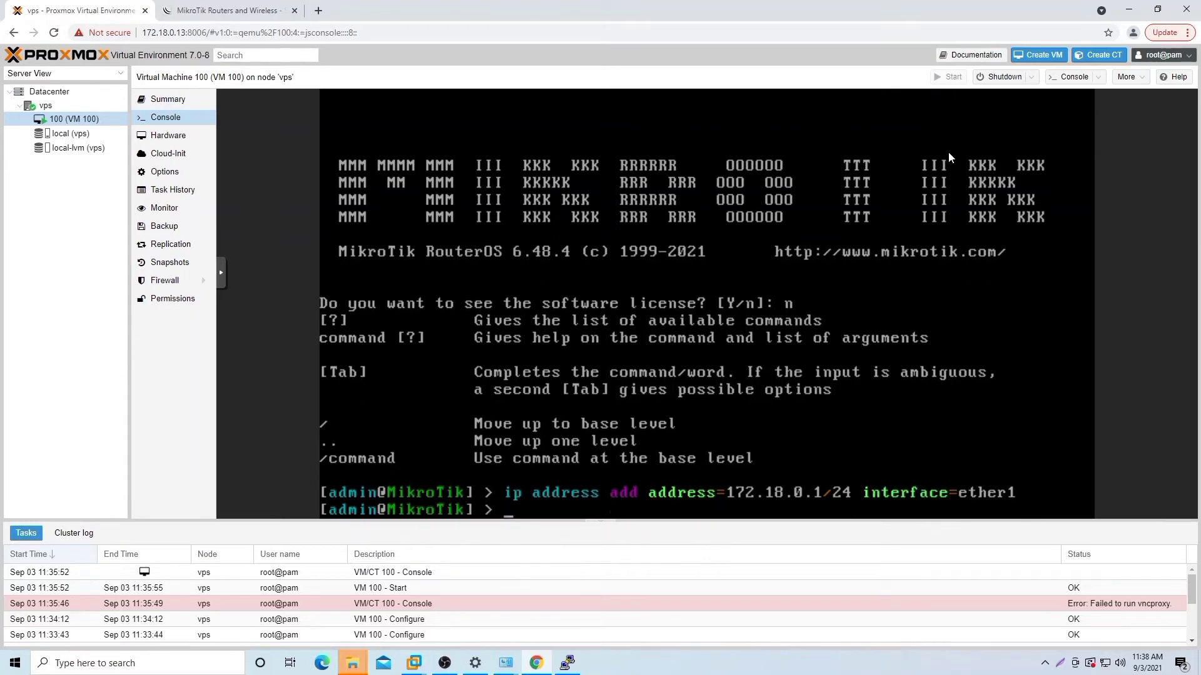
{"action": "key", "text": "Up"}
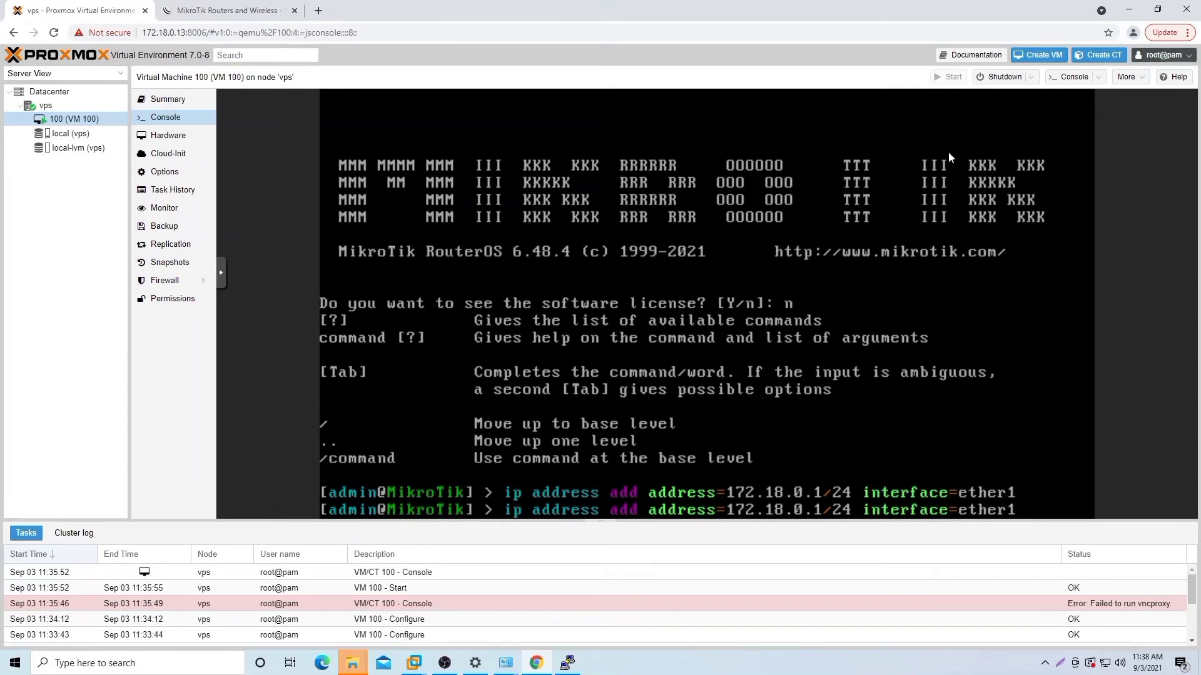
{"action": "key", "text": "Left"}
{"action": "key", "text": "Left"}
{"action": "key", "text": "Left"}
{"action": "key", "text": "Left"}
{"action": "key", "text": "Left"}
{"action": "key", "text": "Left"}
{"action": "key", "text": "Left"}
{"action": "key", "text": "Left"}
{"action": "key", "text": "Left"}
{"action": "key", "text": "Left"}
{"action": "key", "text": "Left"}
{"action": "key", "text": "Left"}
{"action": "key", "text": "Left"}
{"action": "key", "text": "Left"}
{"action": "key", "text": "Left"}
{"action": "key", "text": "Left"}
{"action": "key", "text": "Left"}
{"action": "key", "text": "Left"}
{"action": "type", "text": "2"}
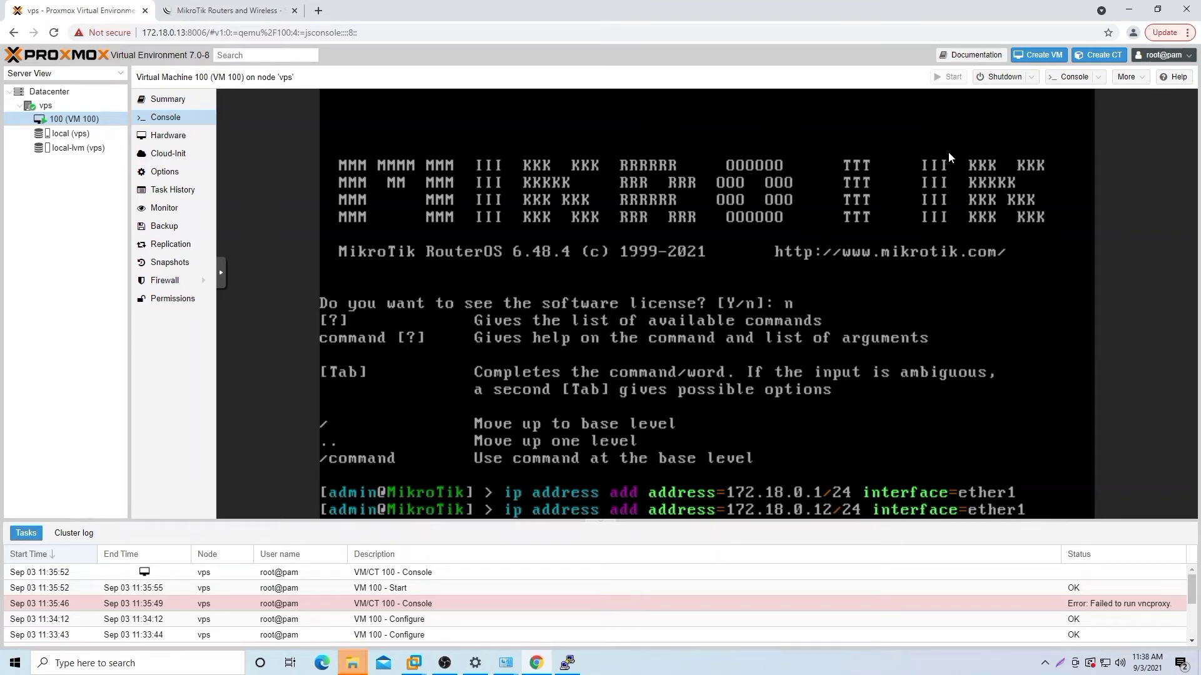
{"action": "key", "text": "BackSpace"}
{"action": "type", "text": "2"}
{"action": "key", "text": "Return"}
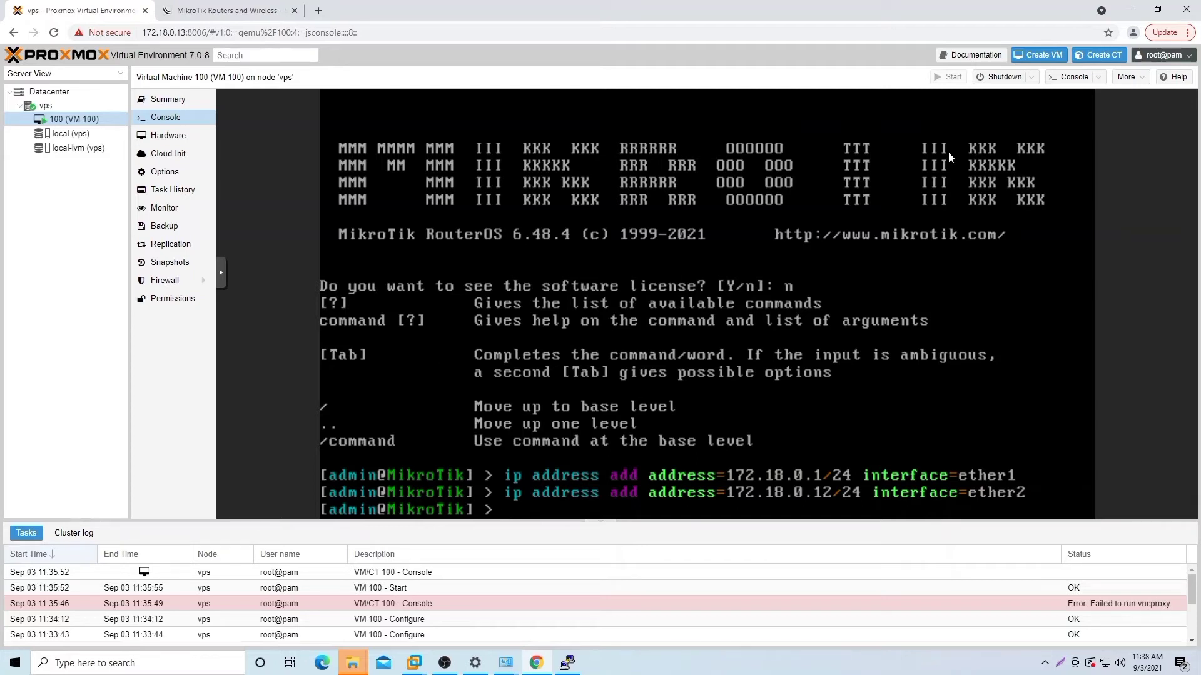
Step: Try adding 172.18.0.15/24 on ether3, which the router rejects
{"action": "key", "text": "Up"}
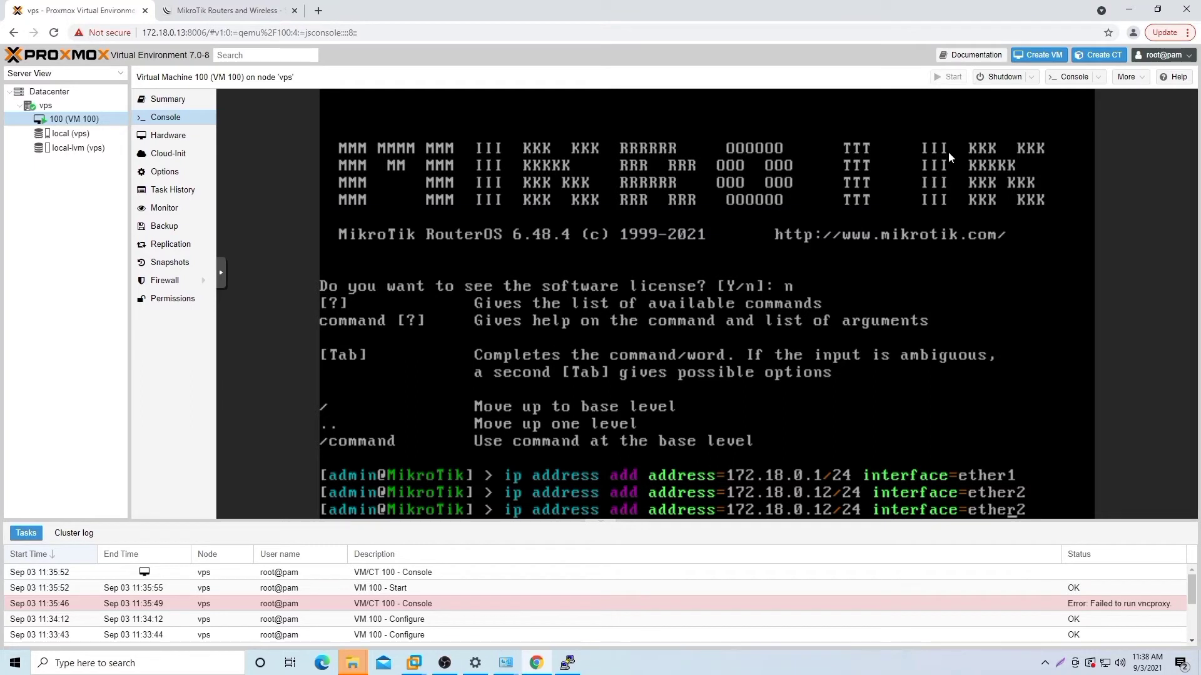
{"action": "key", "text": "BackSpace"}
{"action": "type", "text": "3"}
{"action": "key", "text": "BackSpace"}
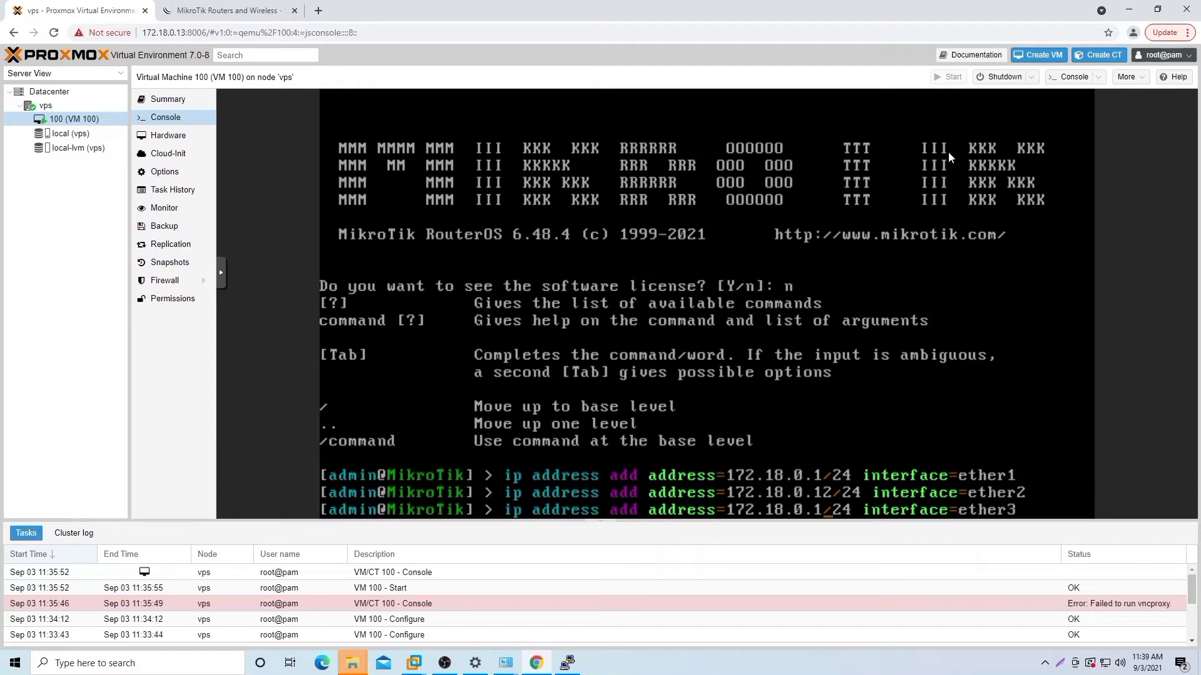
{"action": "type", "text": "15"}
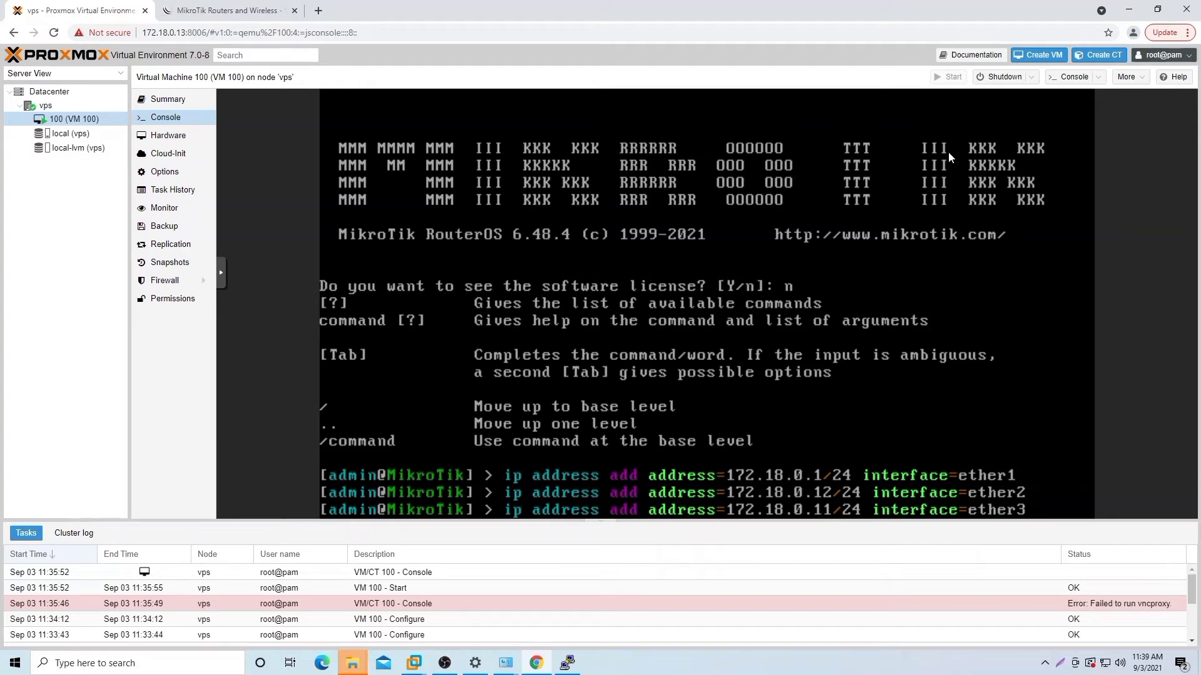
{"action": "key", "text": "BackSpace"}
{"action": "key", "text": "BackSpace"}
{"action": "type", "text": "5"}
{"action": "key", "text": "Return"}
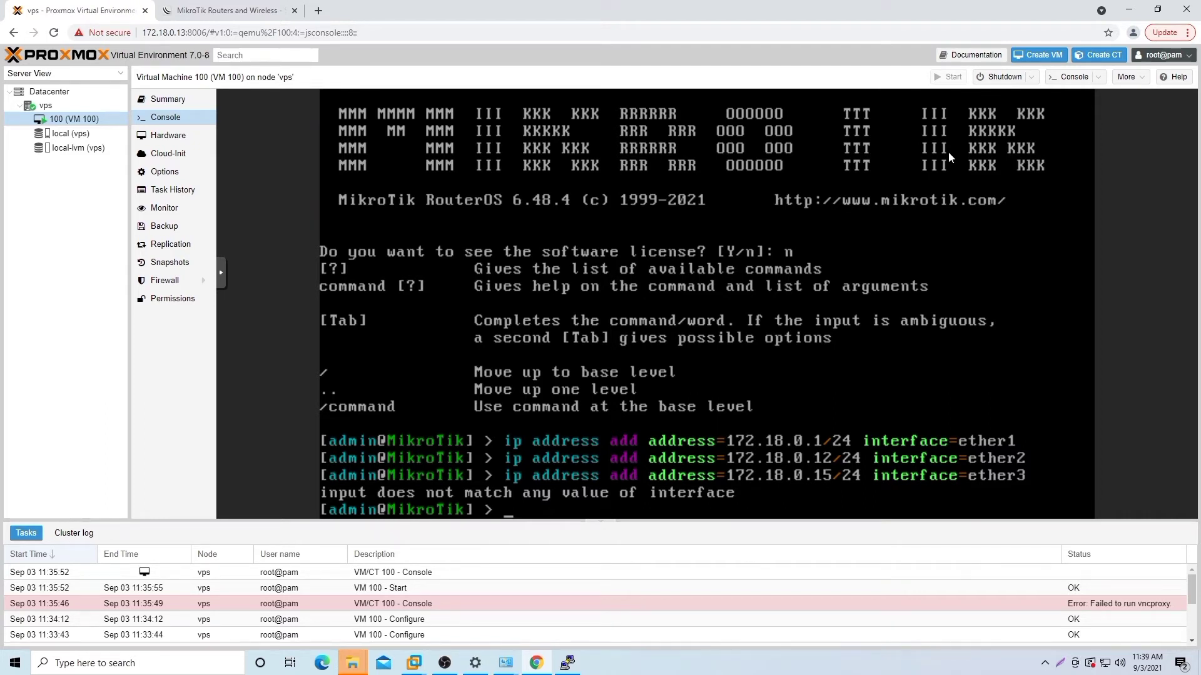
{"action": "type", "text": "ip r"}
{"action": "type", "text": "outr="}
{"action": "key", "text": "BackSpace"}
{"action": "key", "text": "BackSpace"}
Step: Add a default route via 172.18.0.1 and set DNS servers 172.18.0.1 and 8.8.8.8
{"action": "type", "text": "e add gat"}
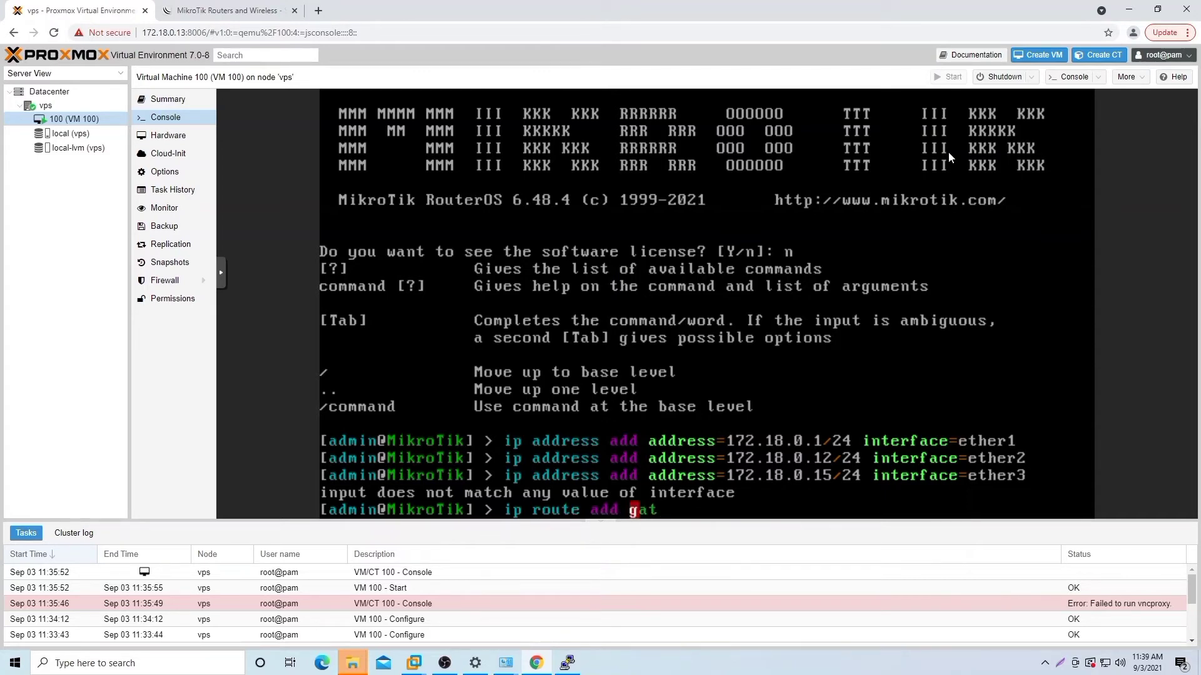
{"action": "type", "text": "eway=172.18.0.1"}
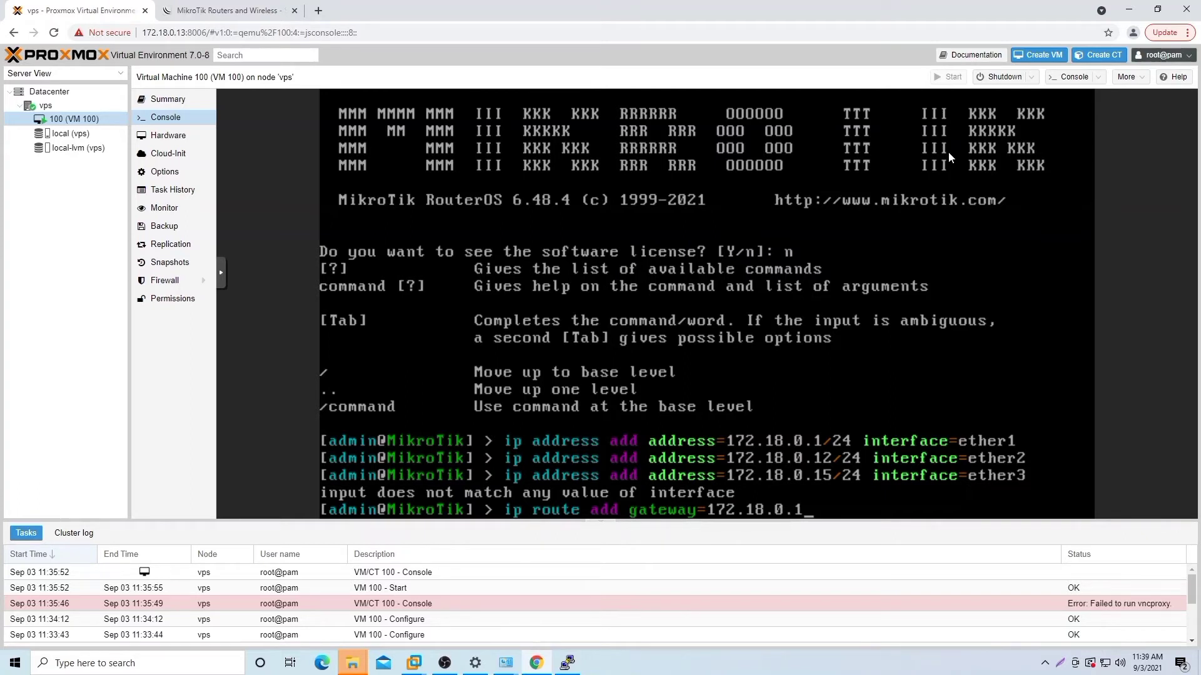
{"action": "key", "text": "Return"}
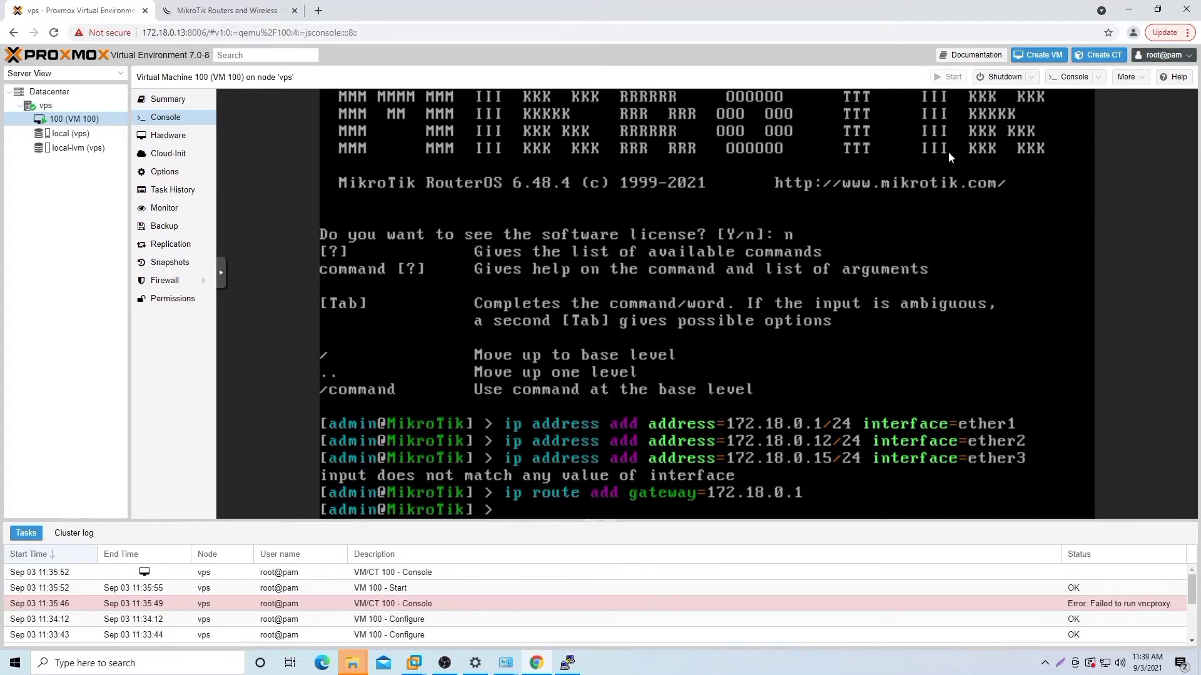
{"action": "type", "text": "ip dns set serve"}
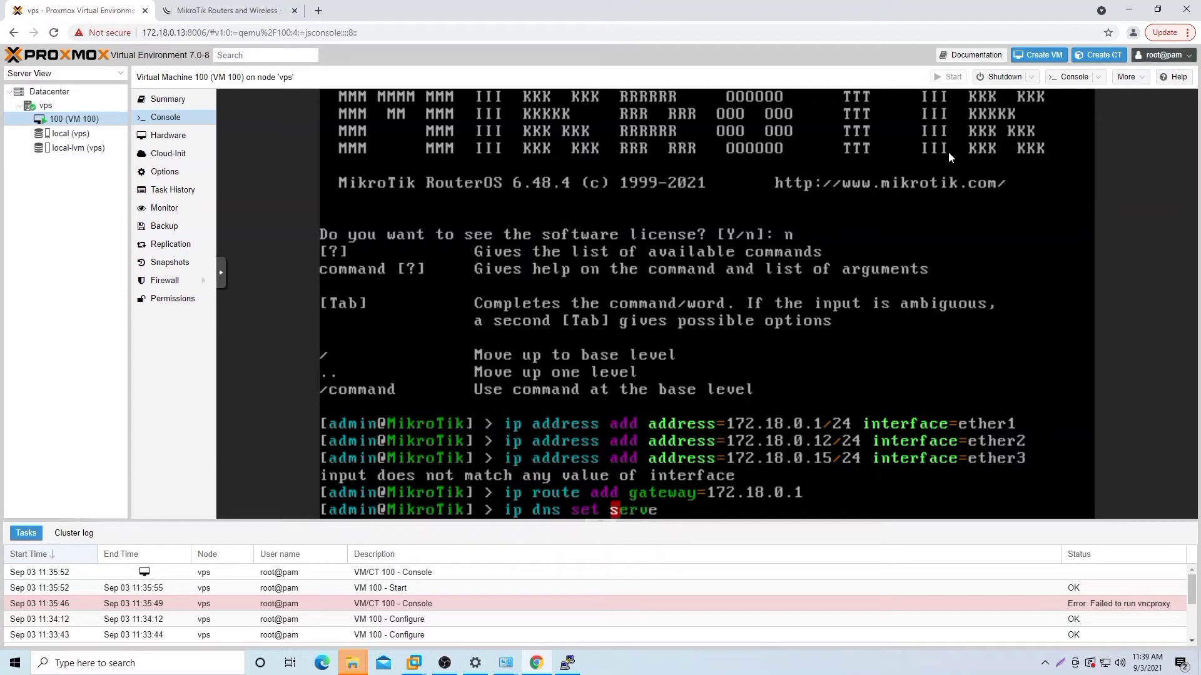
{"action": "type", "text": "rs=172.18.0.1"}
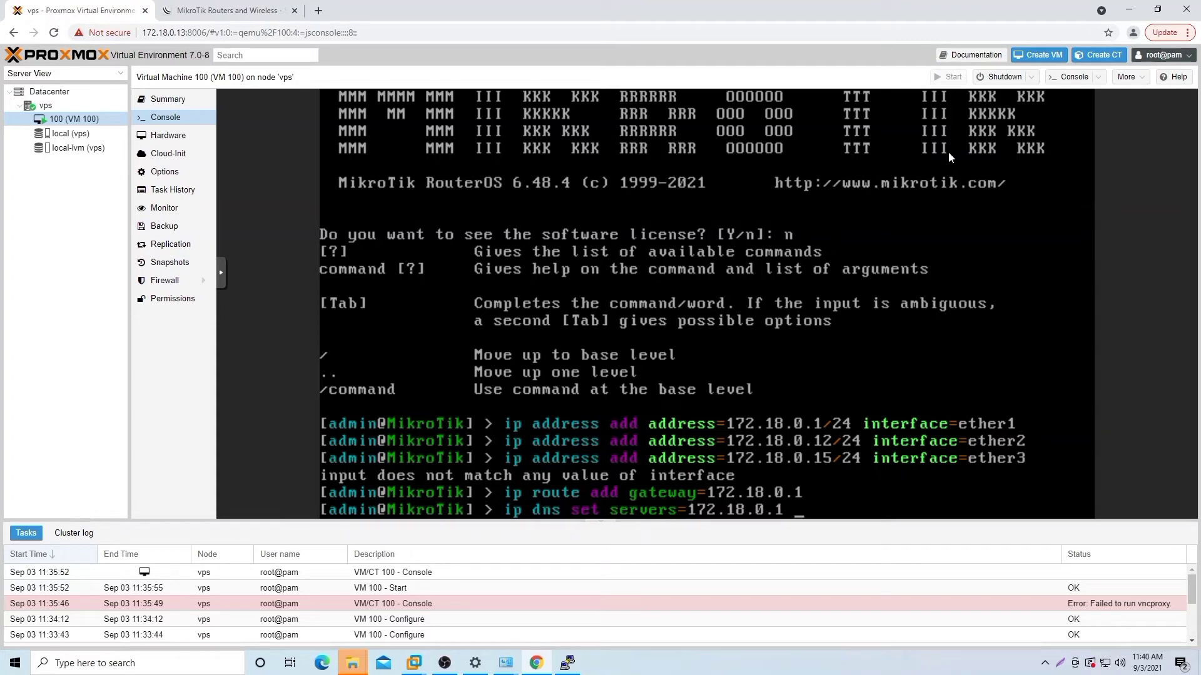
{"action": "type", "text": ",8.8.8.8"}
{"action": "key", "text": "Return"}
Step: Re-run the DNS setting with allow-remote-requests=yes
{"action": "type", "text": "p"}
{"action": "key", "text": "BackSpace"}
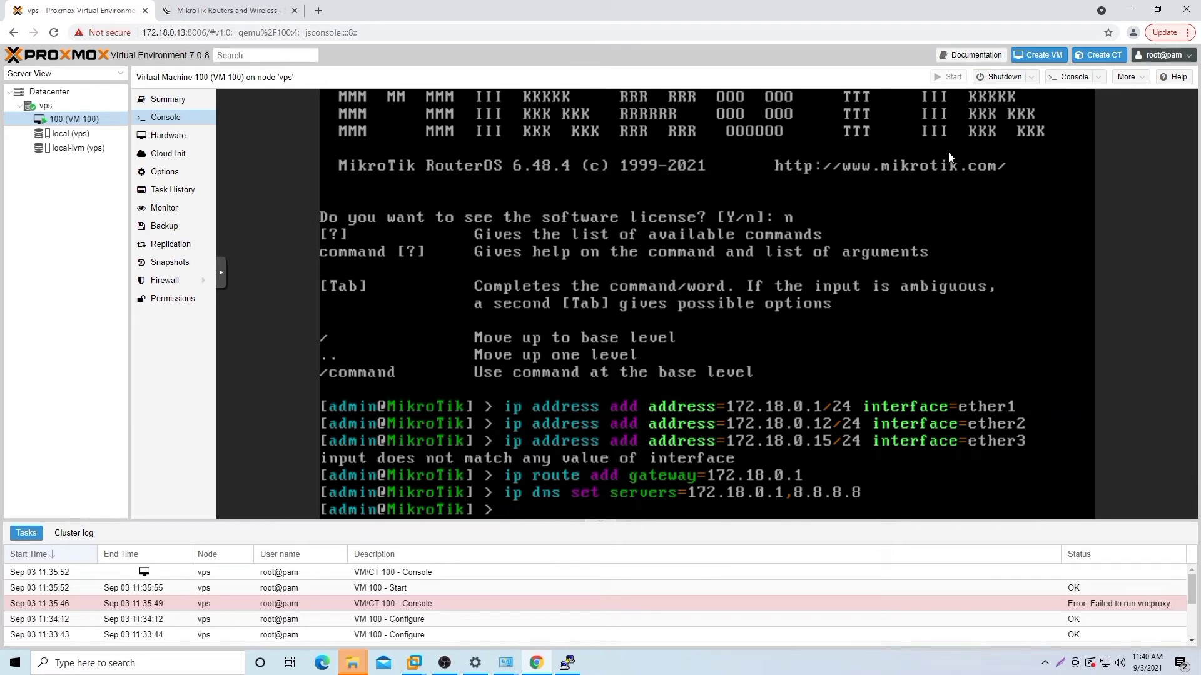
{"action": "key", "text": "Up"}
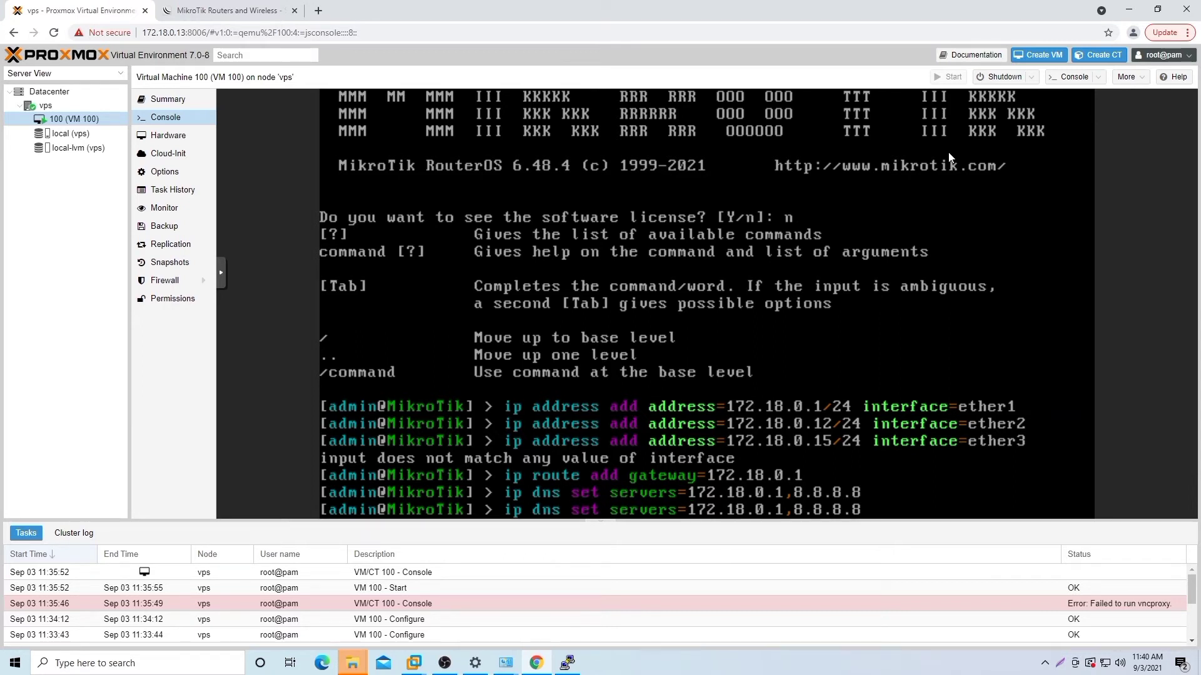
{"action": "key", "text": "Left"}
{"action": "key", "text": "Left"}
{"action": "key", "text": "Left"}
{"action": "key", "text": "Left"}
{"action": "key", "text": "Left"}
{"action": "key", "text": "Left"}
{"action": "type", "text": "allow-remote"}
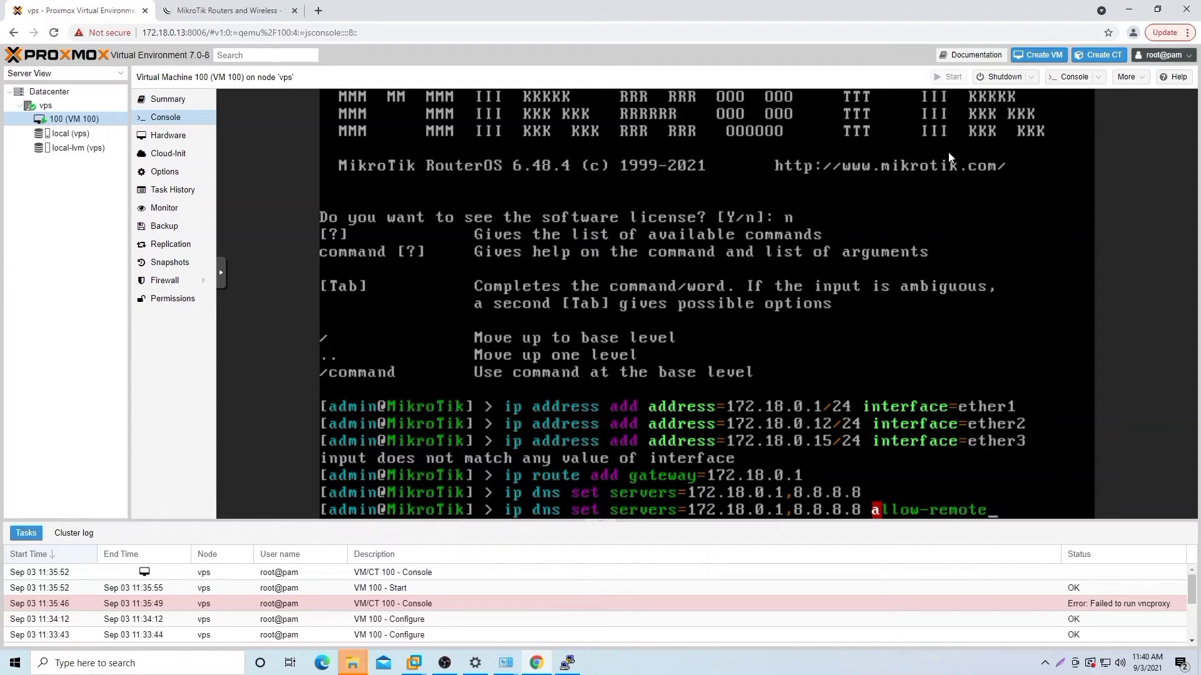
{"action": "type", "text": "-requiest"}
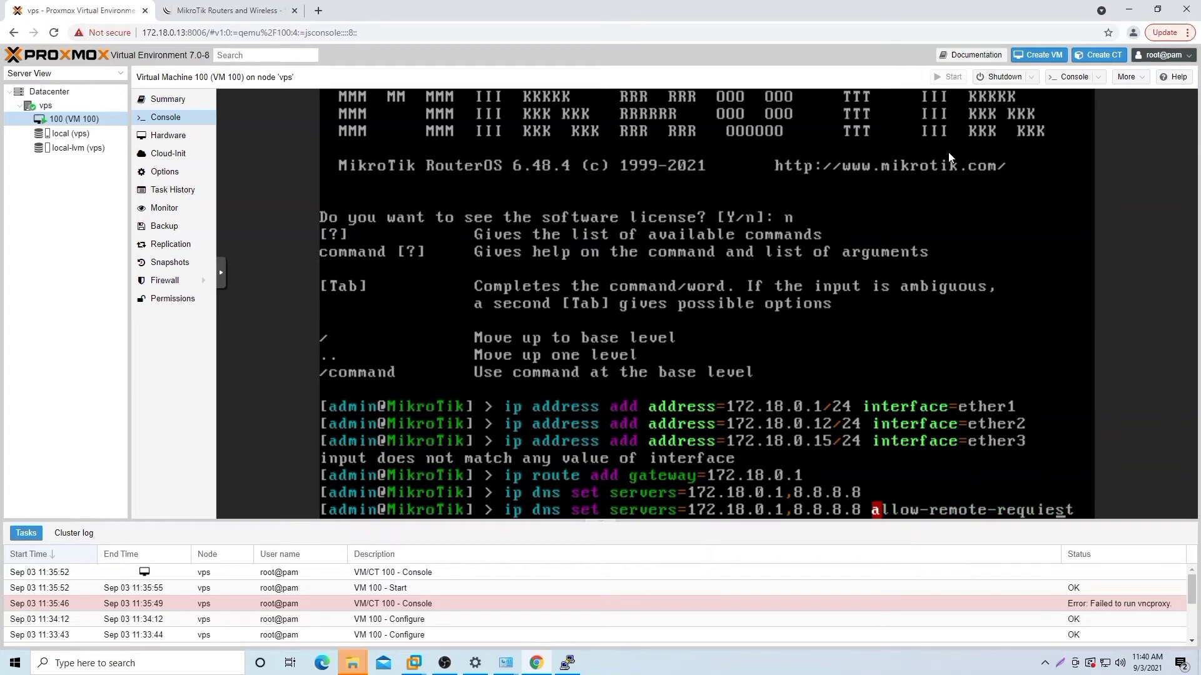
{"action": "key", "text": "BackSpace"}
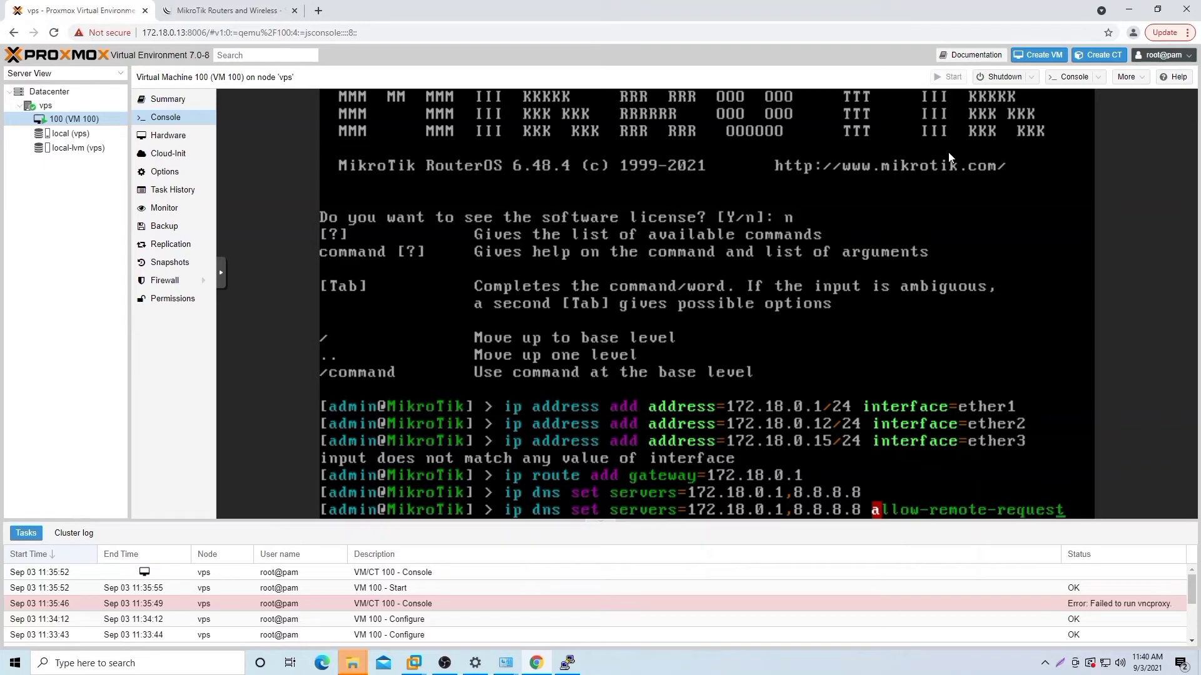
{"action": "type", "text": "s"}
{"action": "type", "text": "="}
{"action": "type", "text": "yes"}
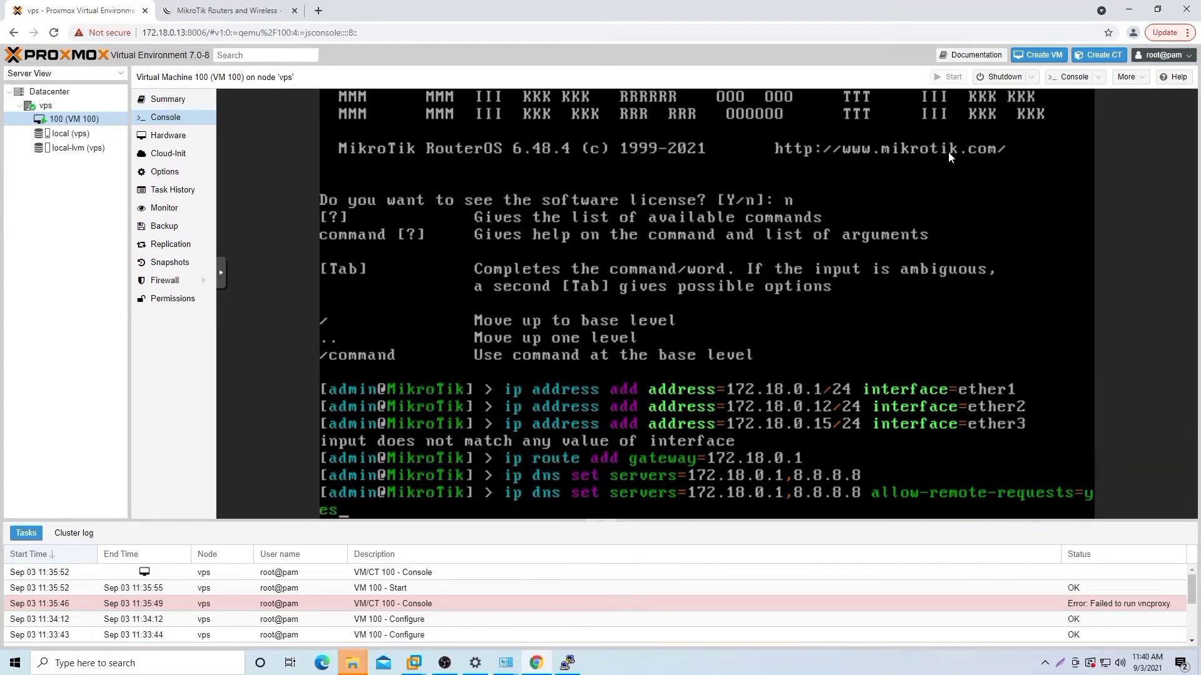
{"action": "key", "text": "Return"}
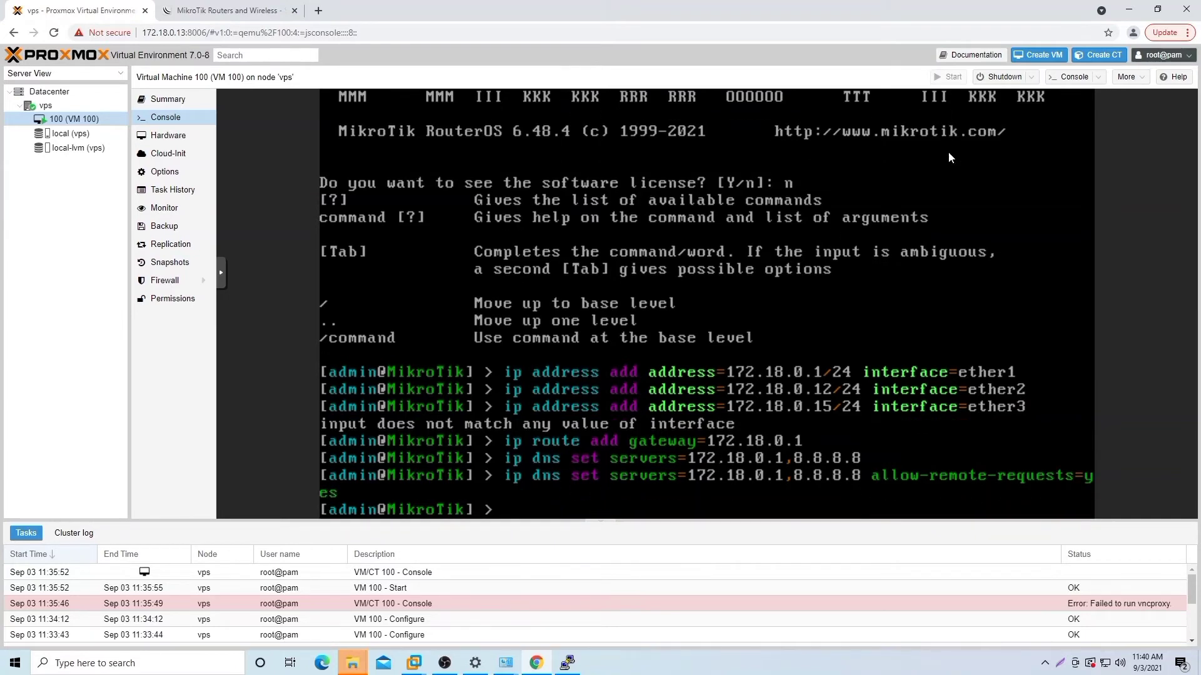
{"action": "type", "text": "ping 172.18.0.1"}
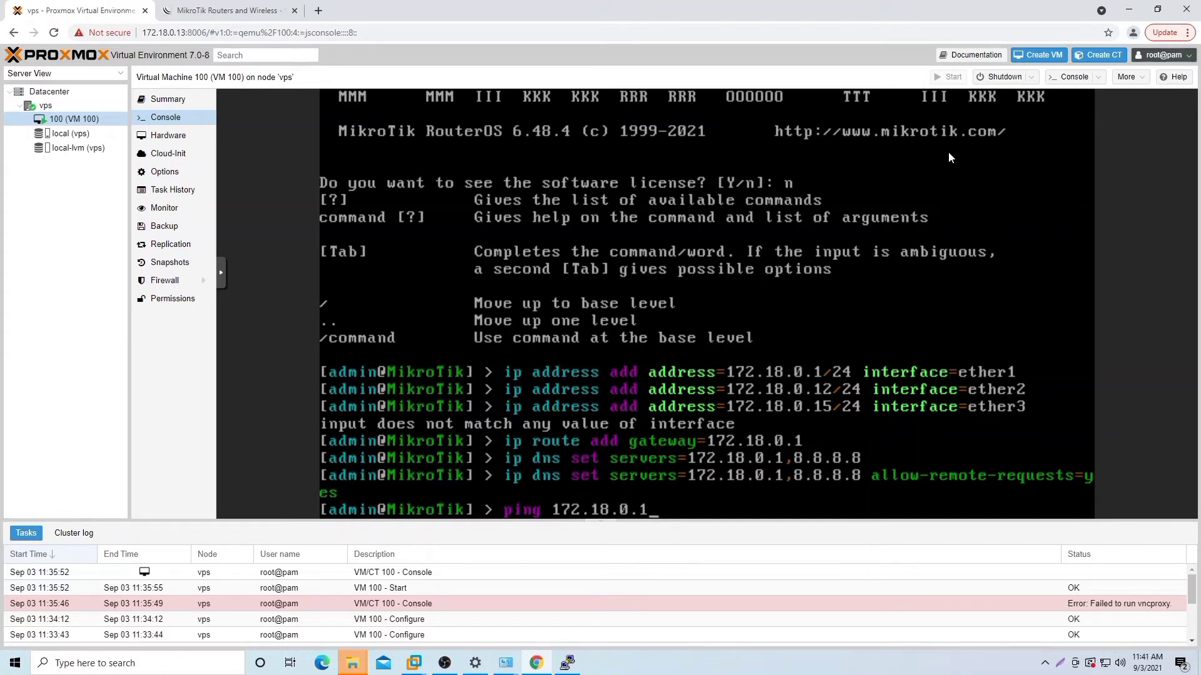
Step: From the router, ping 172.18.0.1 and 172.18.0.12 successfully; 8.8.8.8 fails with 100% loss
{"action": "key", "text": "Return"}
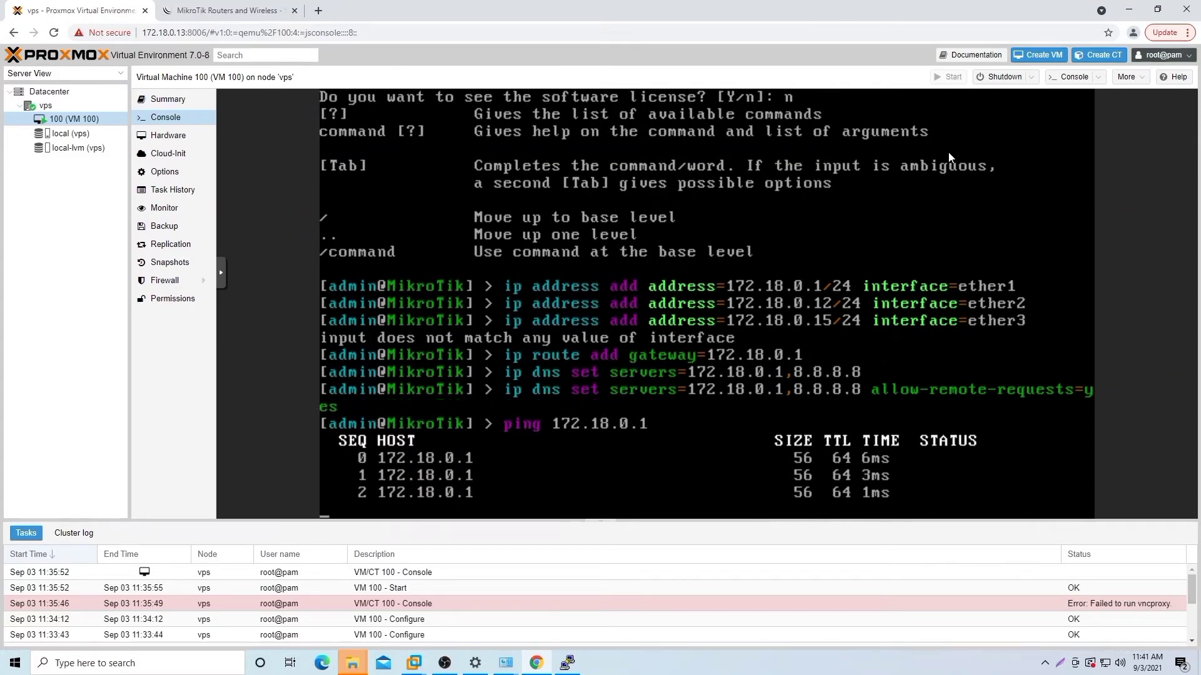
{"action": "key", "text": "ctrl+c"}
{"action": "key", "text": "Up"}
{"action": "key", "text": "BackSpace"}
{"action": "type", "text": "12"}
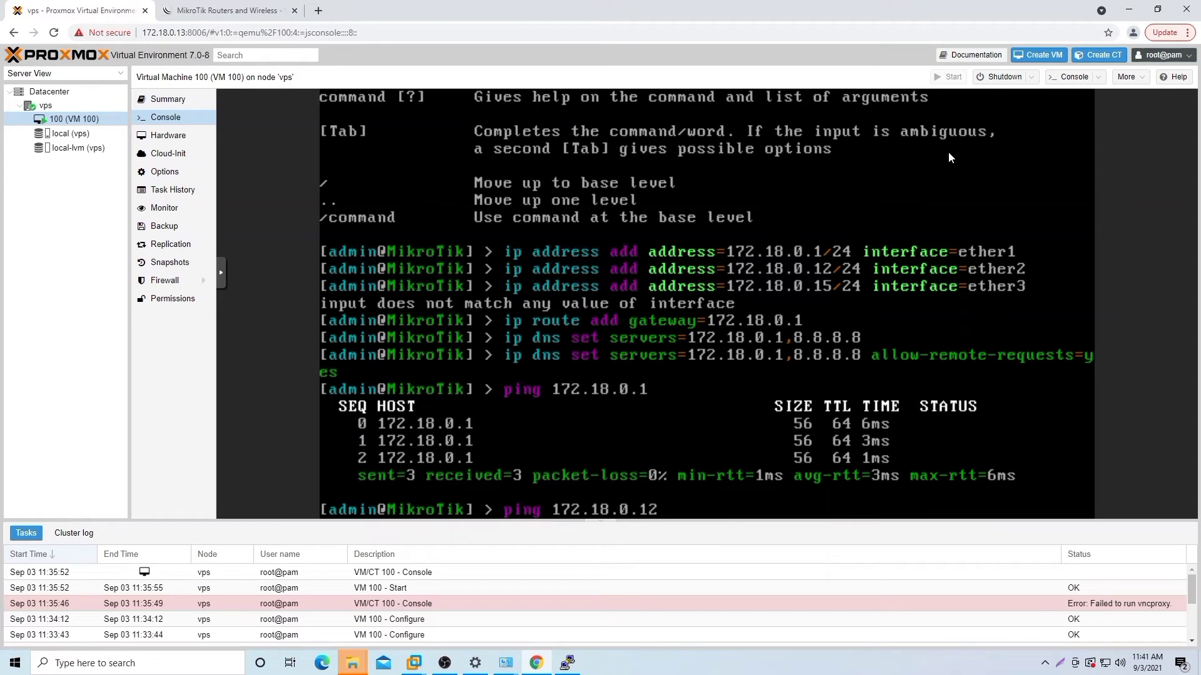
{"action": "key", "text": "Return"}
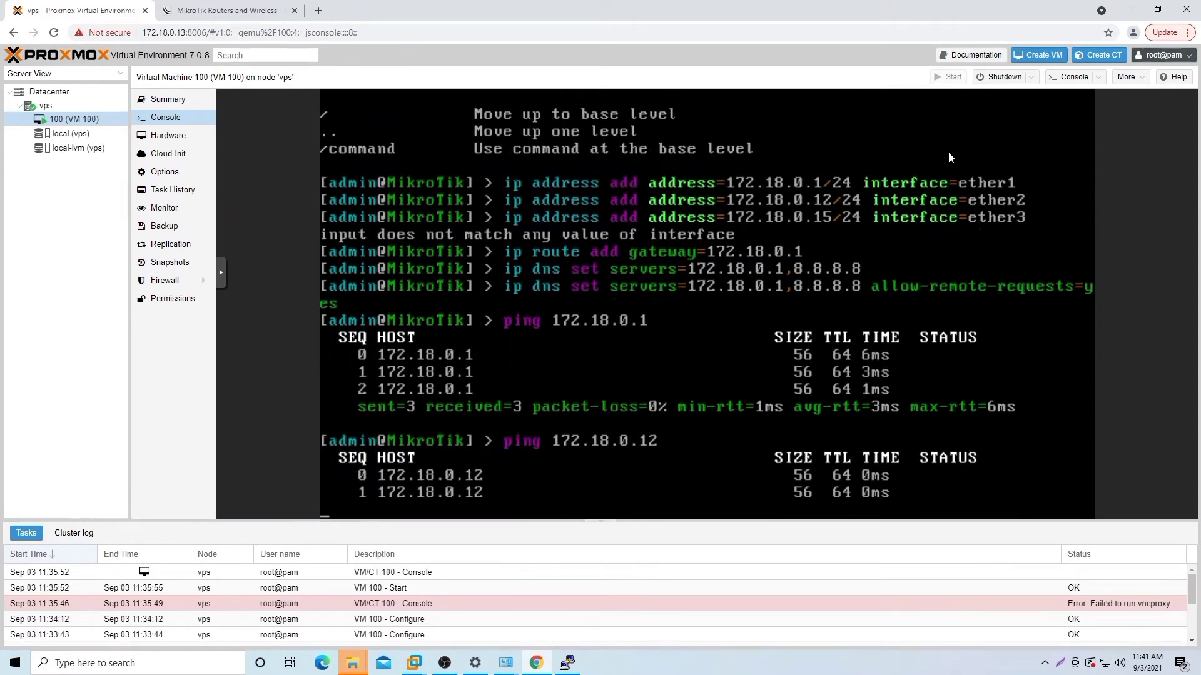
{"action": "key", "text": "ctrl+c"}
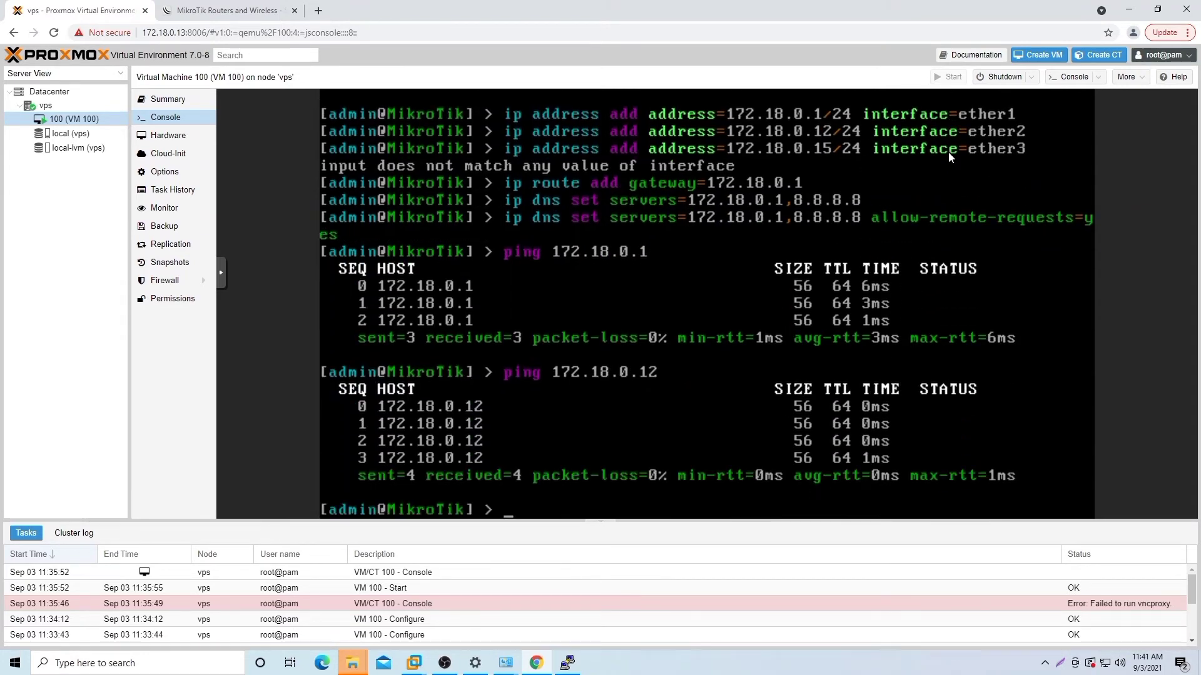
{"action": "key", "text": "Up"}
{"action": "key", "text": "BackSpace"}
{"action": "key", "text": "BackSpace"}
{"action": "key", "text": "BackSpace"}
{"action": "key", "text": "BackSpace"}
{"action": "key", "text": "BackSpace"}
{"action": "key", "text": "BackSpace"}
{"action": "key", "text": "BackSpace"}
{"action": "key", "text": "BackSpace"}
{"action": "key", "text": "BackSpace"}
{"action": "key", "text": "BackSpace"}
{"action": "key", "text": "BackSpace"}
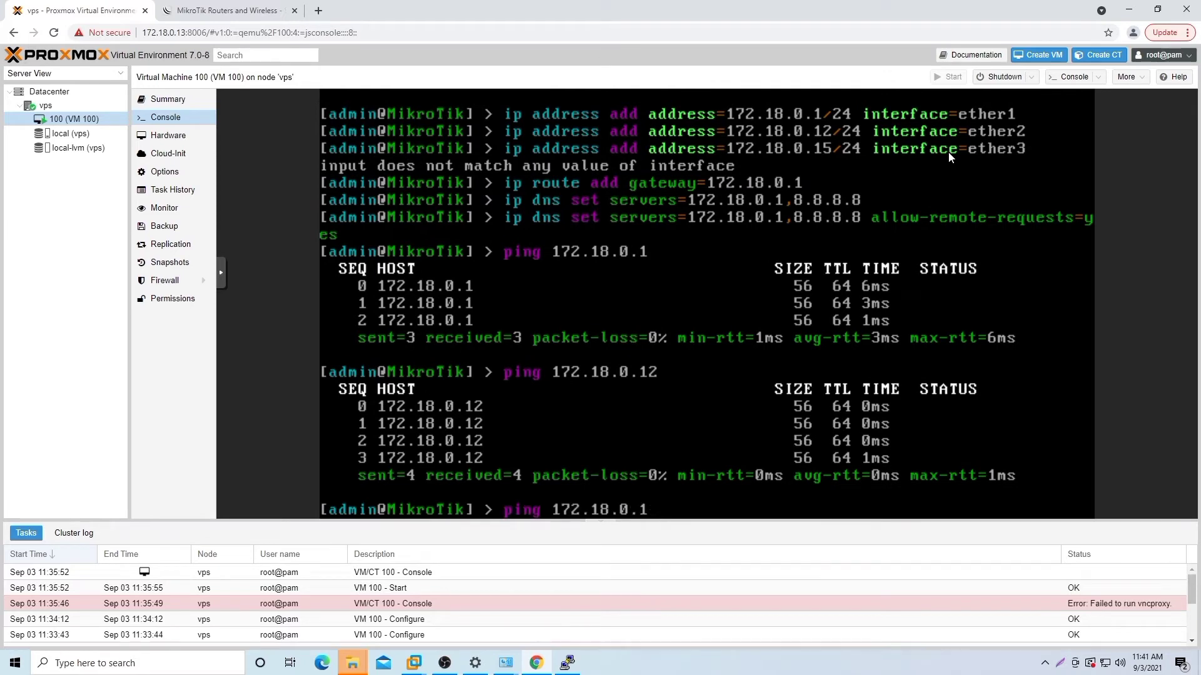
{"action": "type", "text": "8.8.8.8"}
{"action": "key", "text": "Return"}
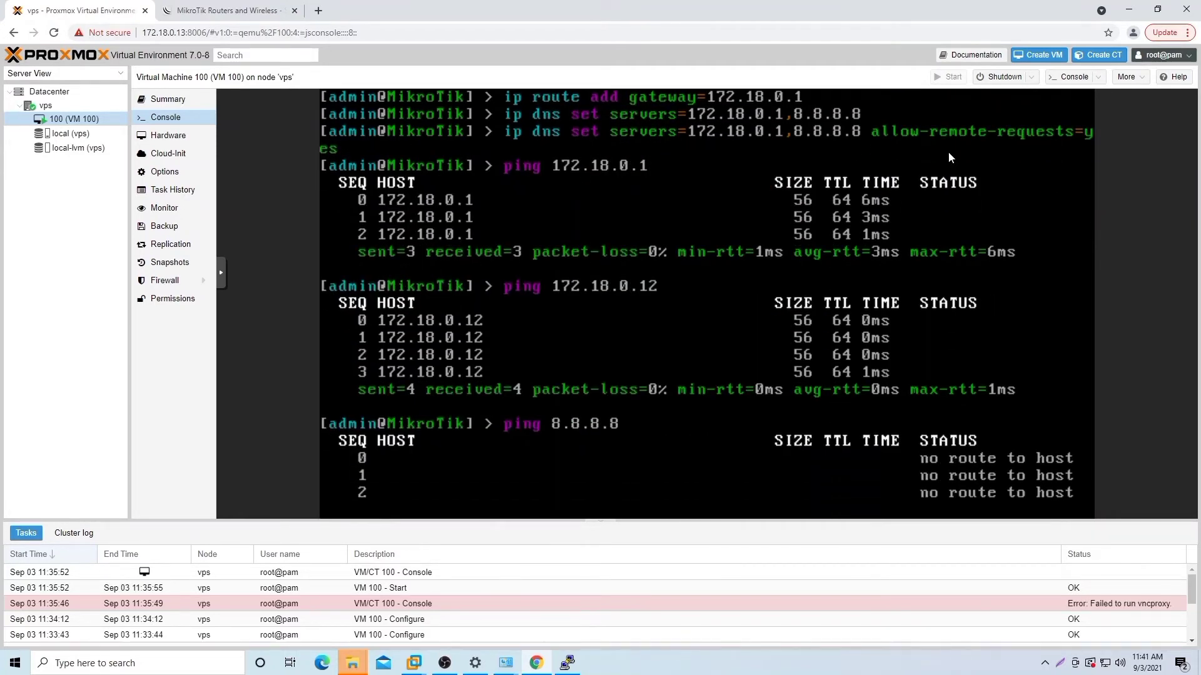
{"action": "key", "text": "ctrl+c"}
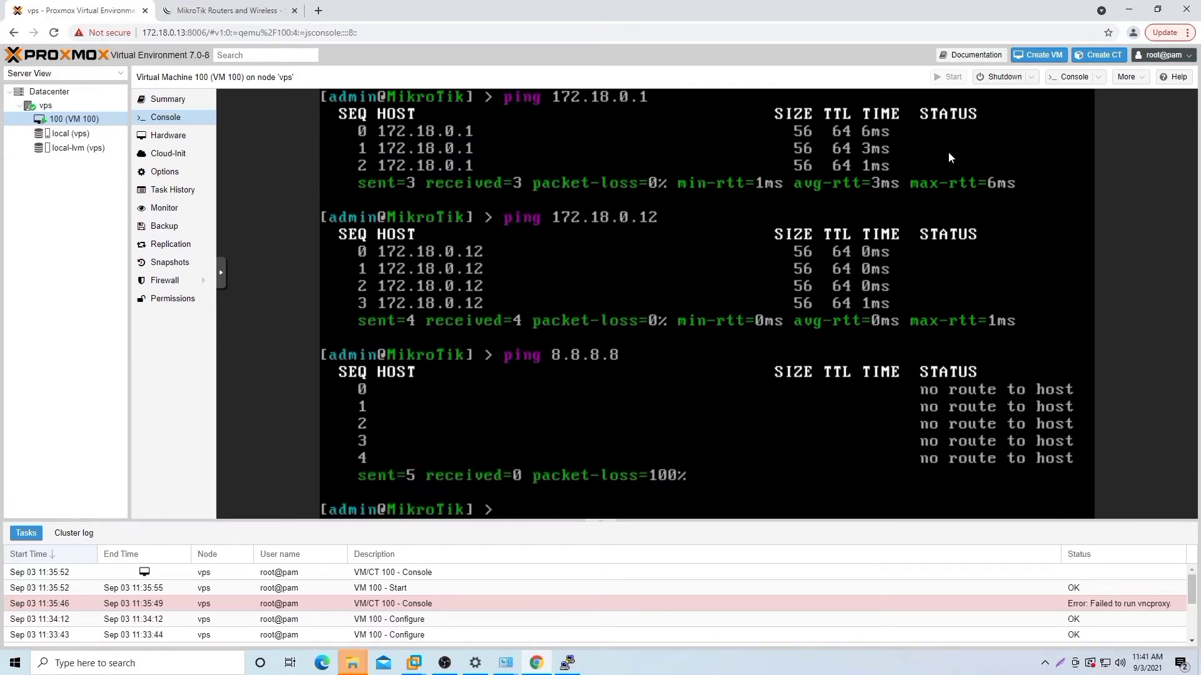
{"action": "left_click", "coordinate": [567, 663]}
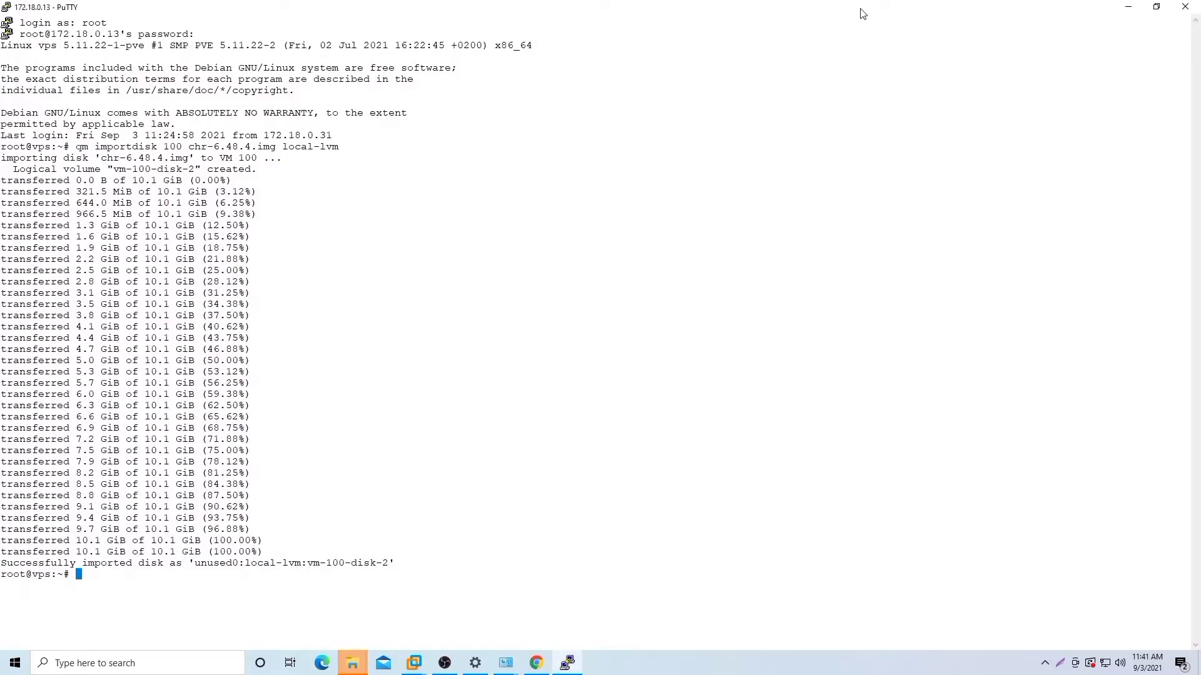
Step: From the Proxmox host shell, ping 8.8.8.8, 172.18.0.1 and 172.18.0.12, all replying
{"action": "type", "text": "ping 8.8.8.8"}
{"action": "key", "text": "Return"}
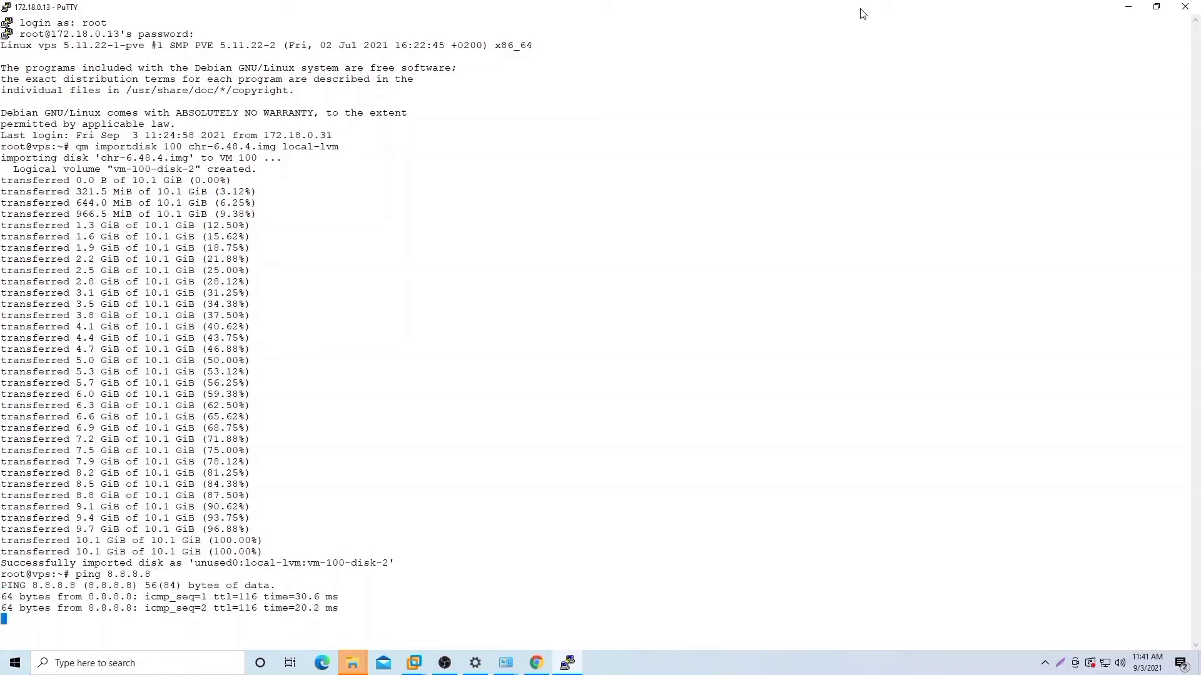
{"action": "key", "text": "ctrl+c"}
{"action": "key", "text": "Up"}
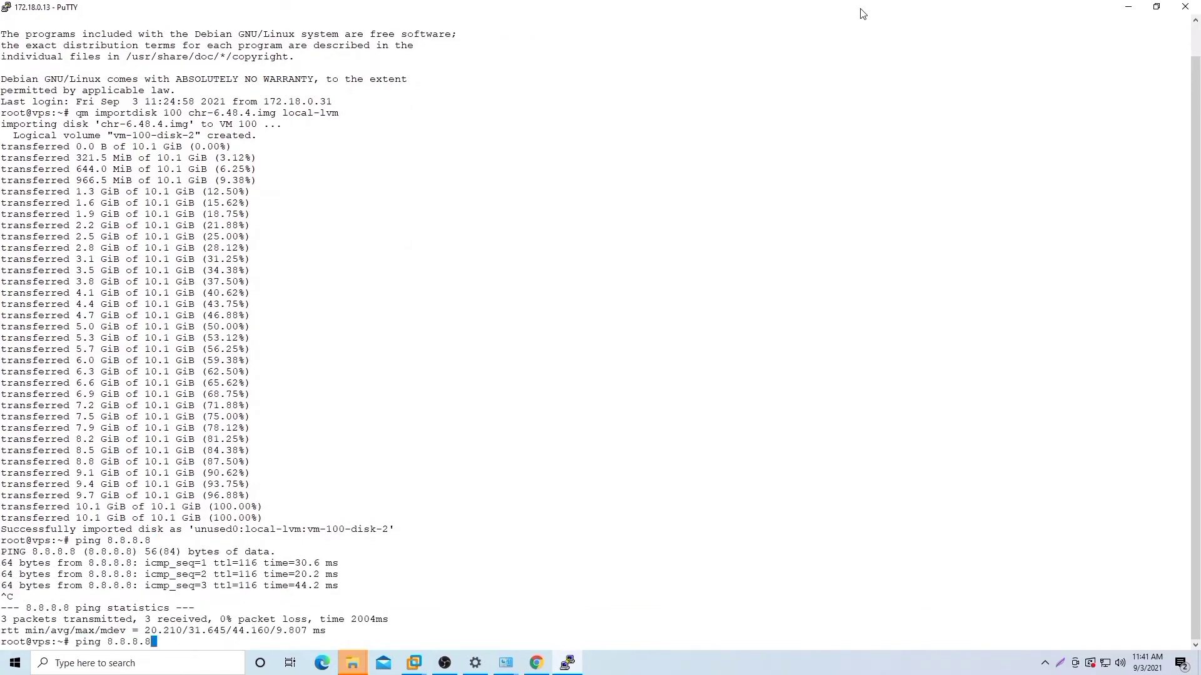
{"action": "key", "text": "BackSpace"}
{"action": "key", "text": "BackSpace"}
{"action": "key", "text": "BackSpace"}
{"action": "key", "text": "BackSpace"}
{"action": "key", "text": "BackSpace"}
{"action": "key", "text": "BackSpace"}
{"action": "key", "text": "BackSpace"}
{"action": "key", "text": "BackSpace"}
{"action": "key", "text": "BackSpace"}
{"action": "type", "text": "172.18.0.1"}
{"action": "key", "text": "Return"}
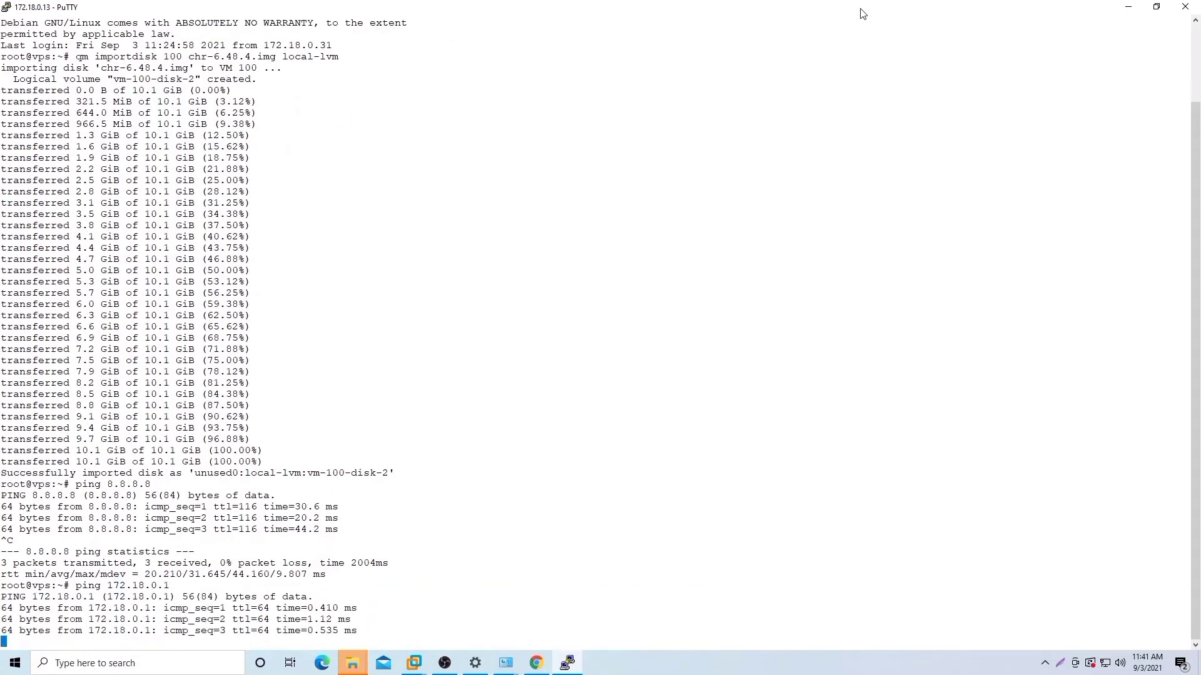
{"action": "key", "text": "ctrl+c"}
{"action": "key", "text": "Up"}
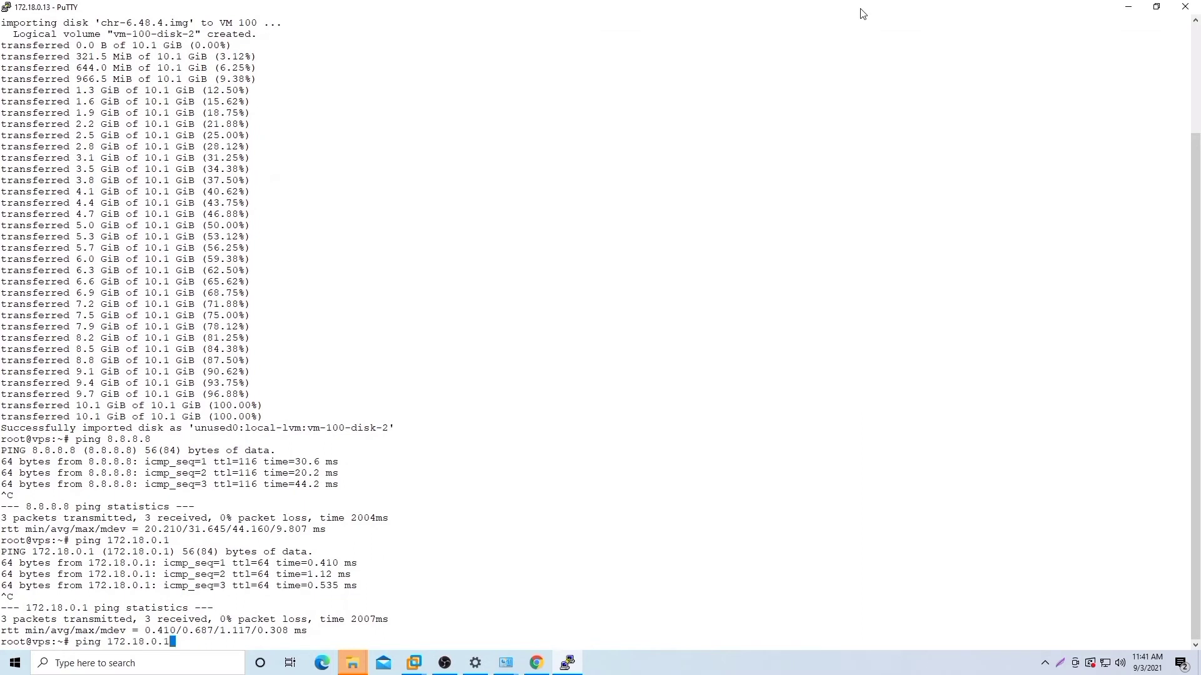
{"action": "type", "text": "2"}
{"action": "key", "text": "Return"}
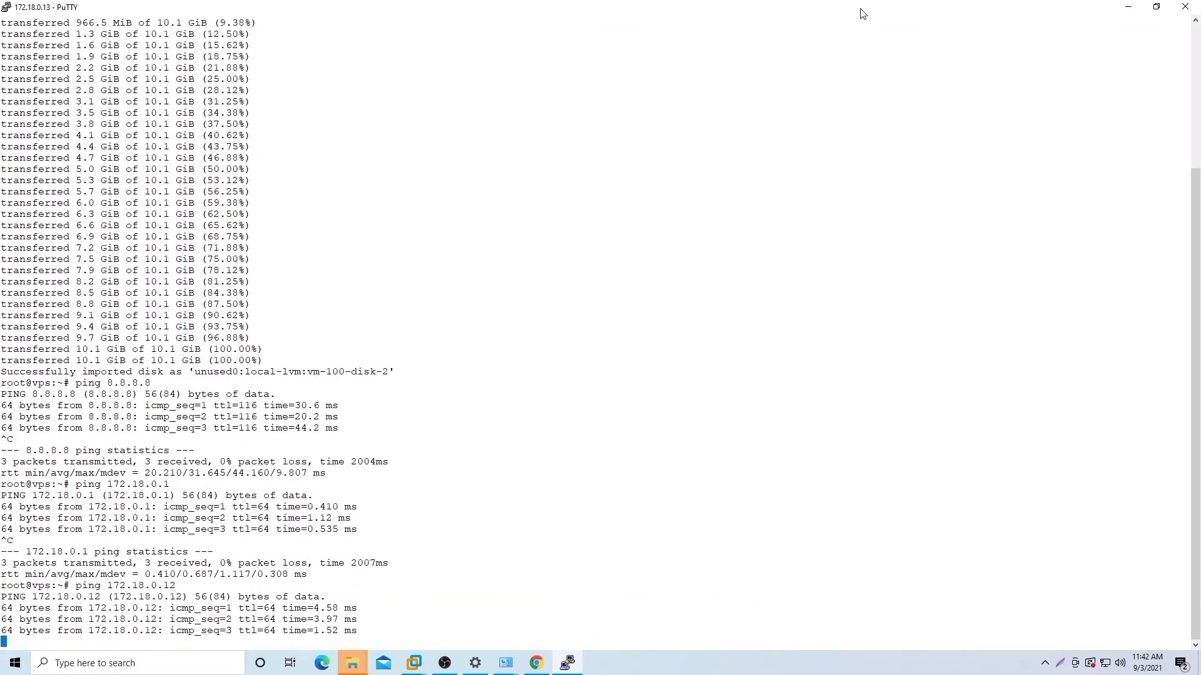
{"action": "key", "text": "ctrl+c"}
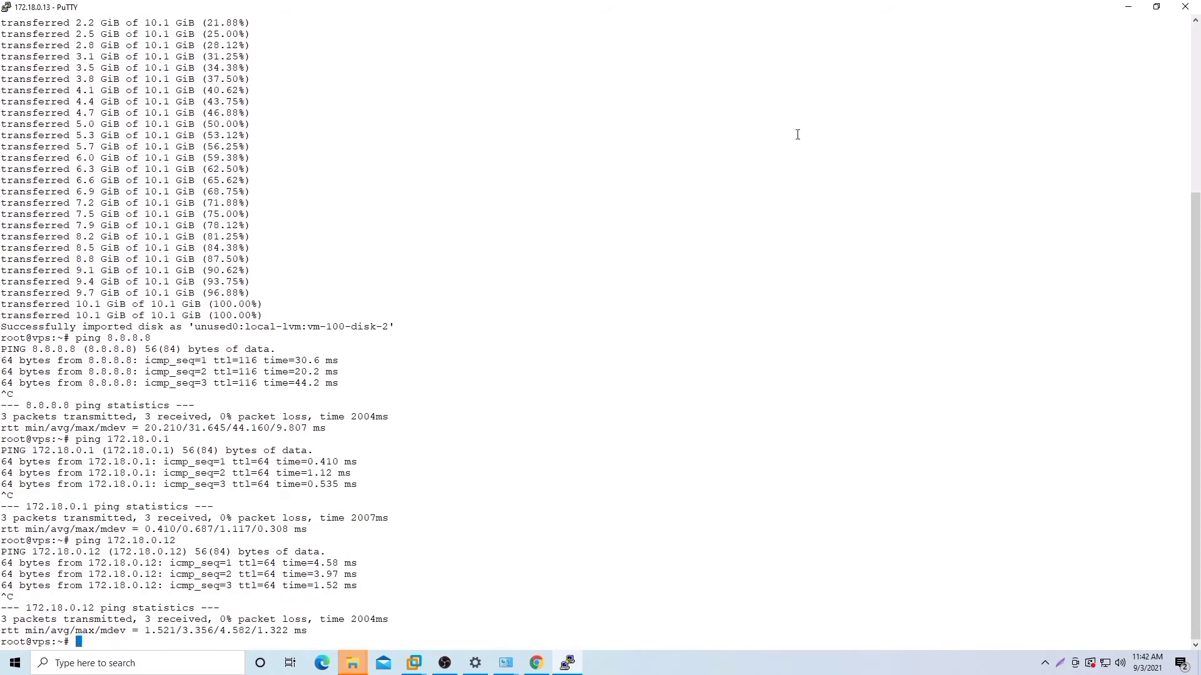
Step: Confirm Windows Defender Firewall stays off for both private and public networks
{"action": "left_click_drag", "start_coordinate": [567, 540], "coordinate": [508, 653]}
{"action": "left_click", "coordinate": [506, 663]}
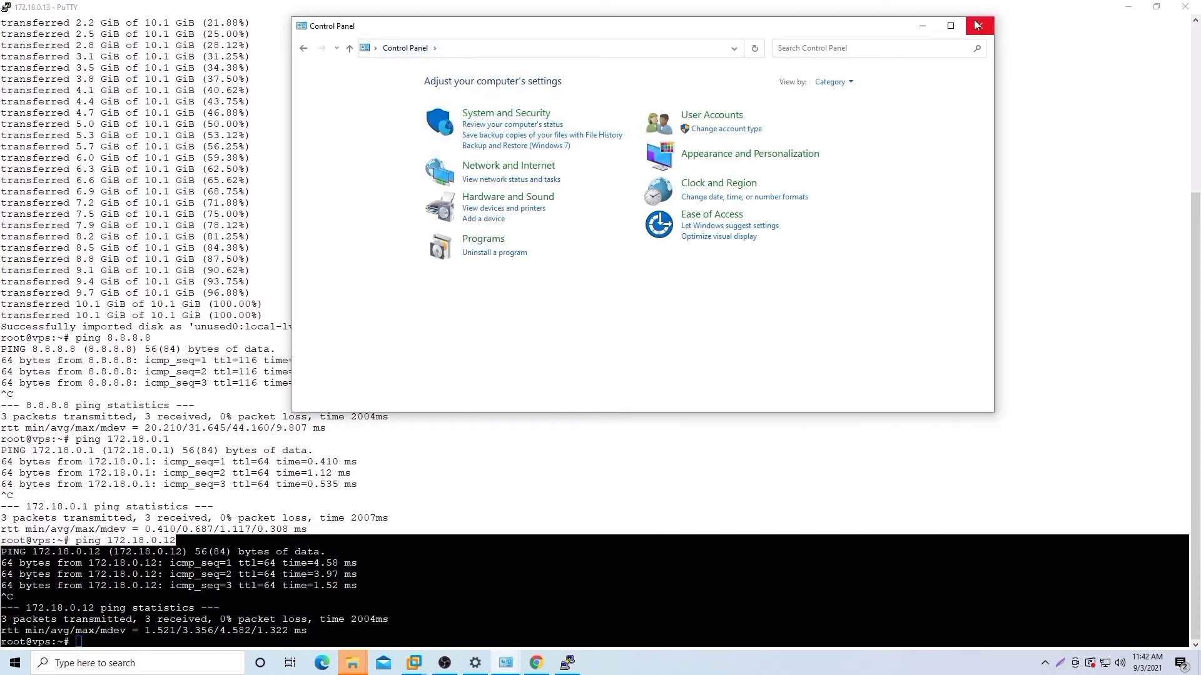
{"action": "left_click", "coordinate": [951, 26]}
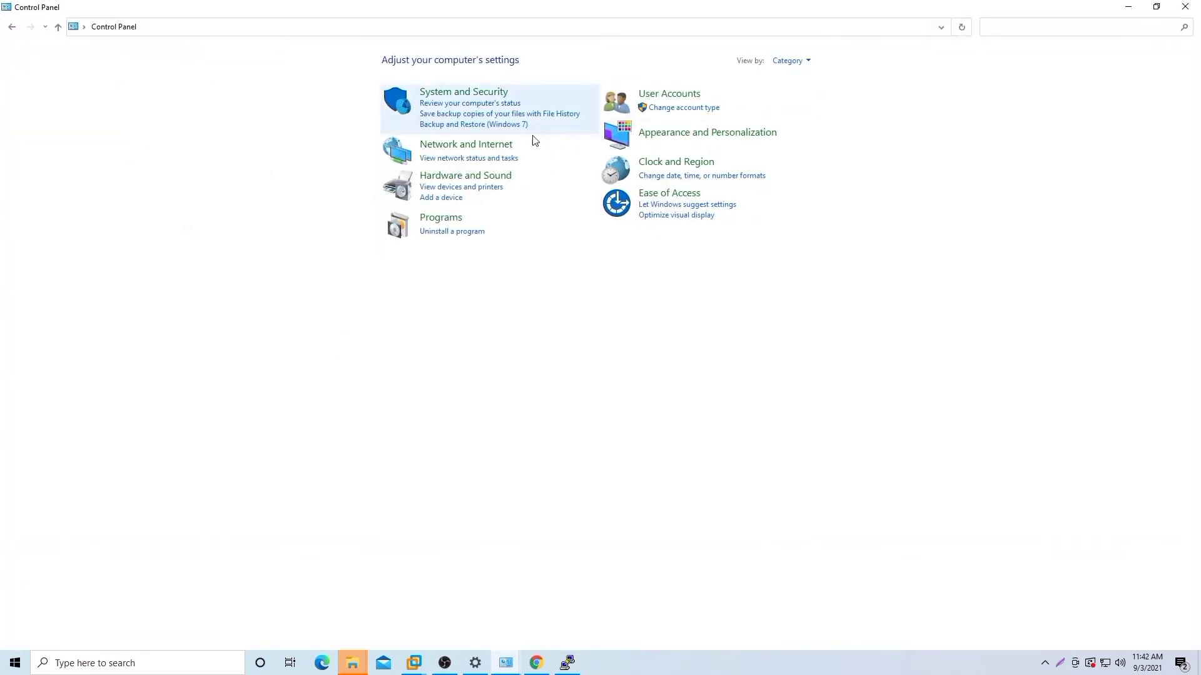
{"action": "left_click", "coordinate": [479, 93]}
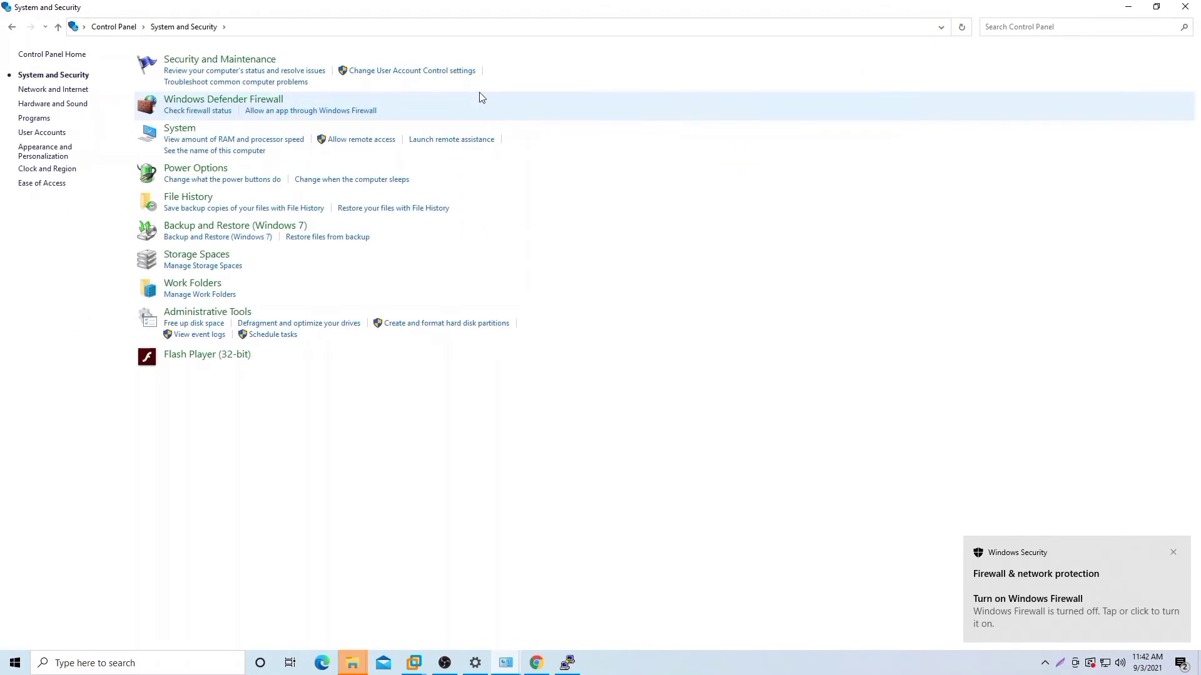
{"action": "left_click", "coordinate": [280, 99]}
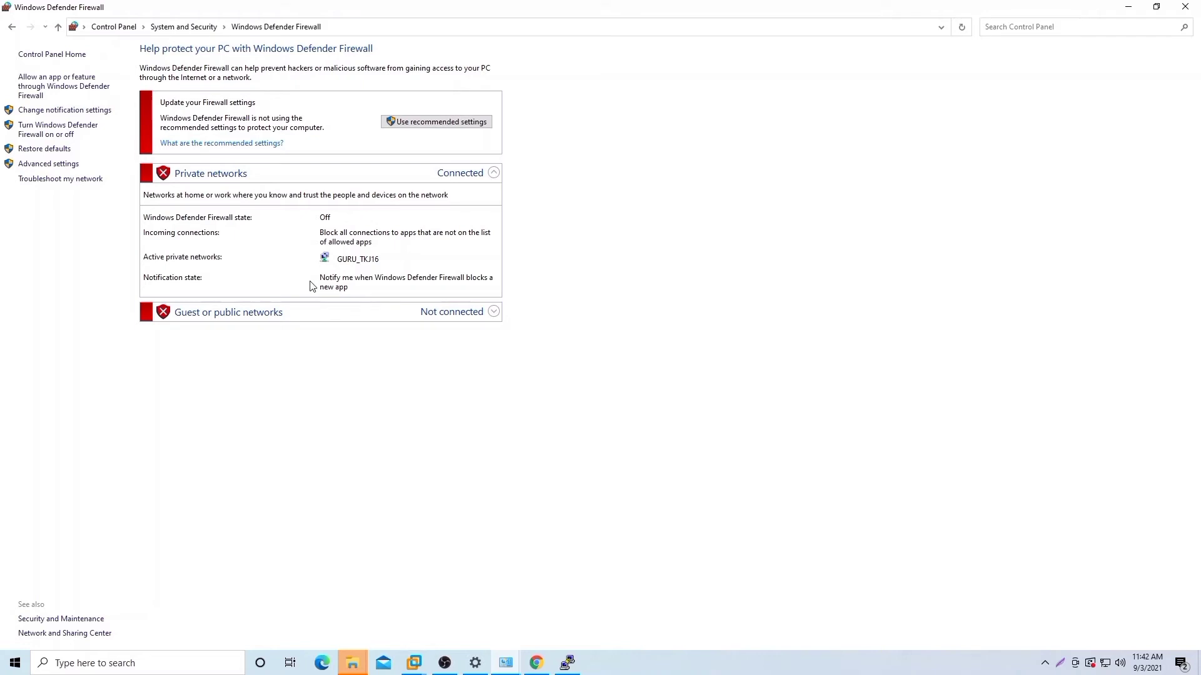
{"action": "left_click", "coordinate": [55, 135]}
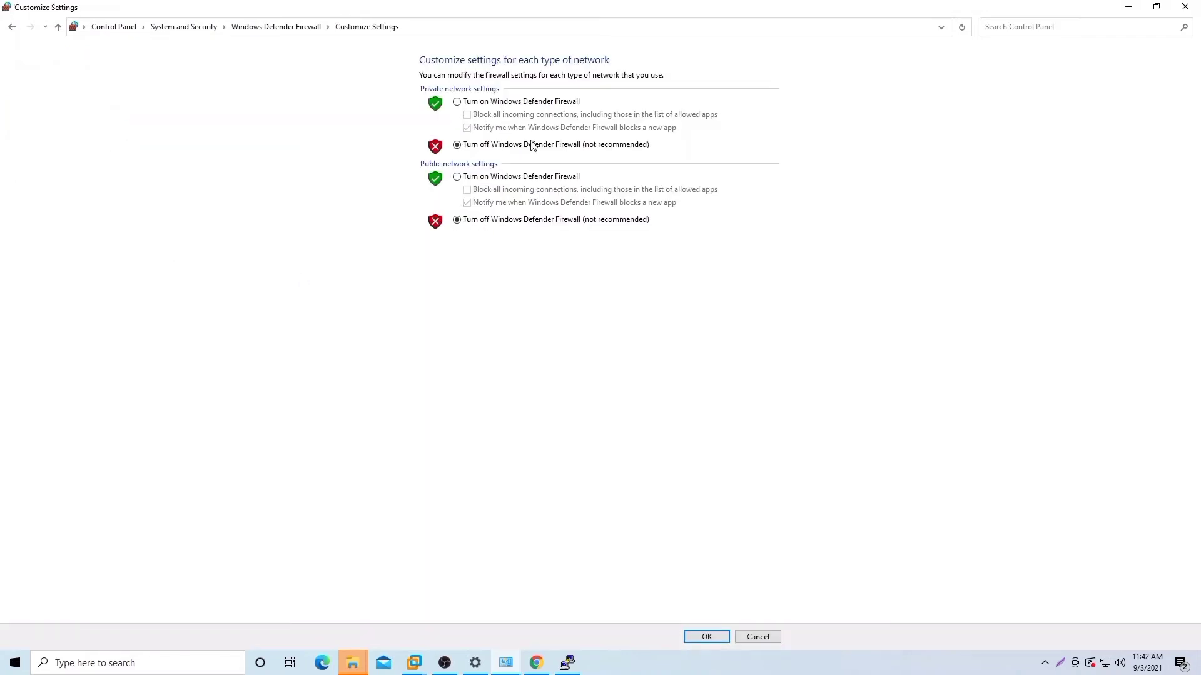
{"action": "left_click", "coordinate": [709, 636]}
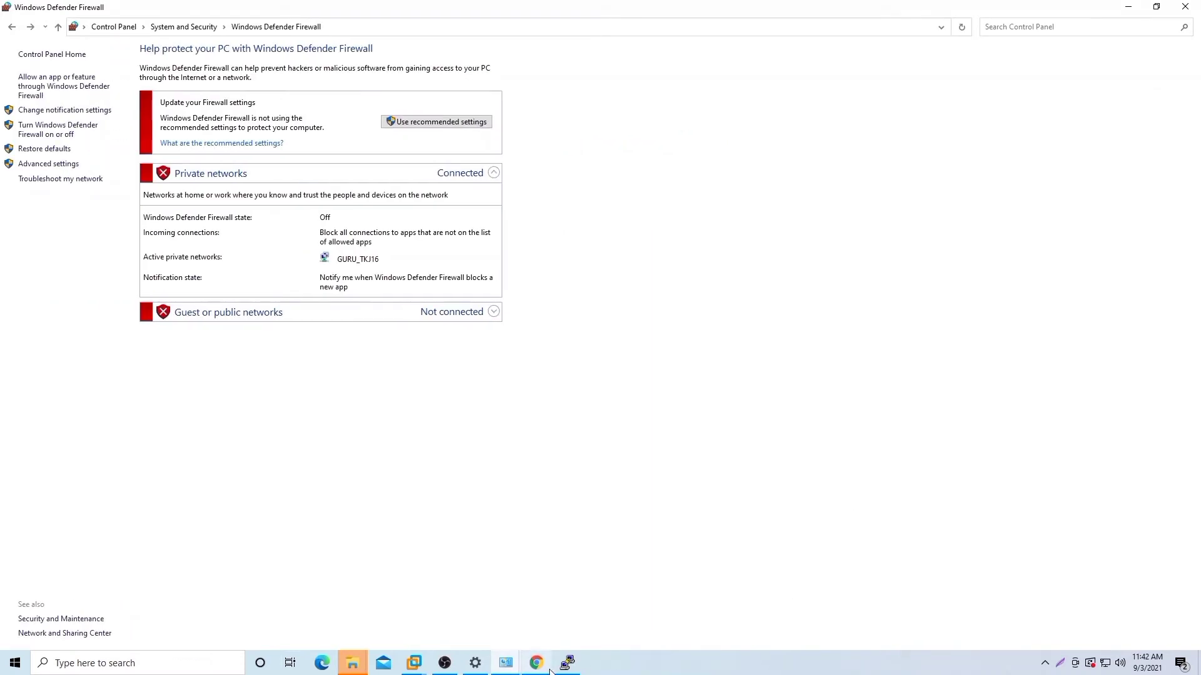
Step: Download the debian-10-standard 10.7-1 amd64 container template to local storage on node vps
{"action": "left_click", "coordinate": [542, 631]}
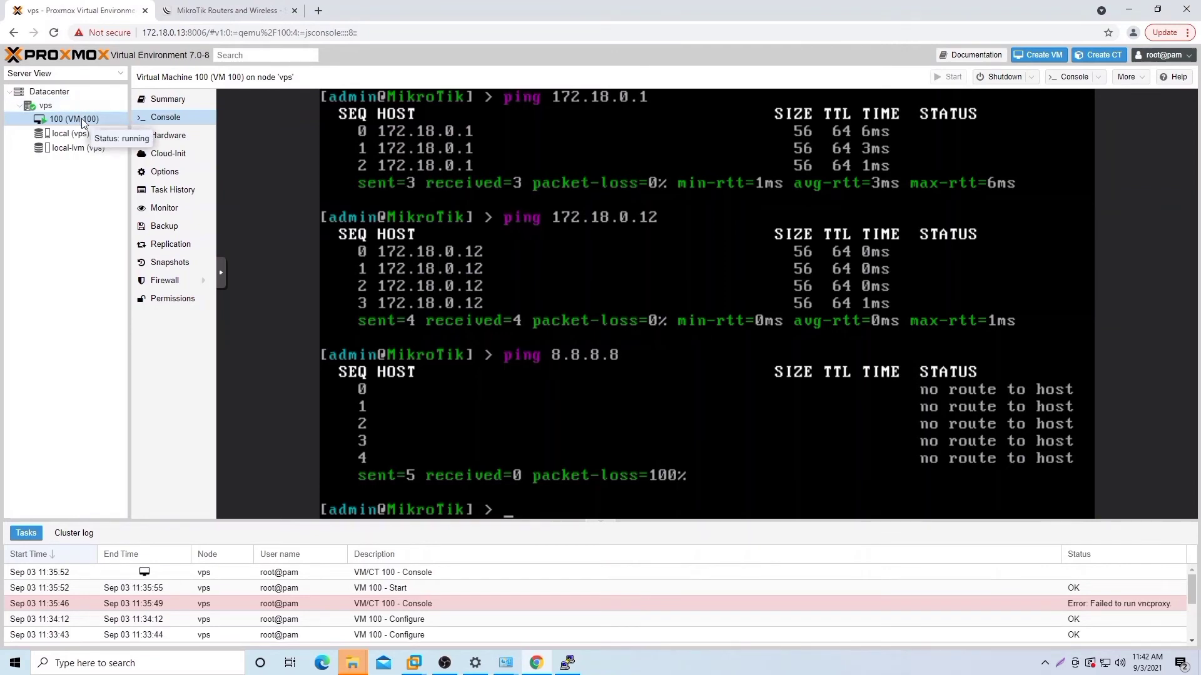
{"action": "left_click", "coordinate": [70, 137]}
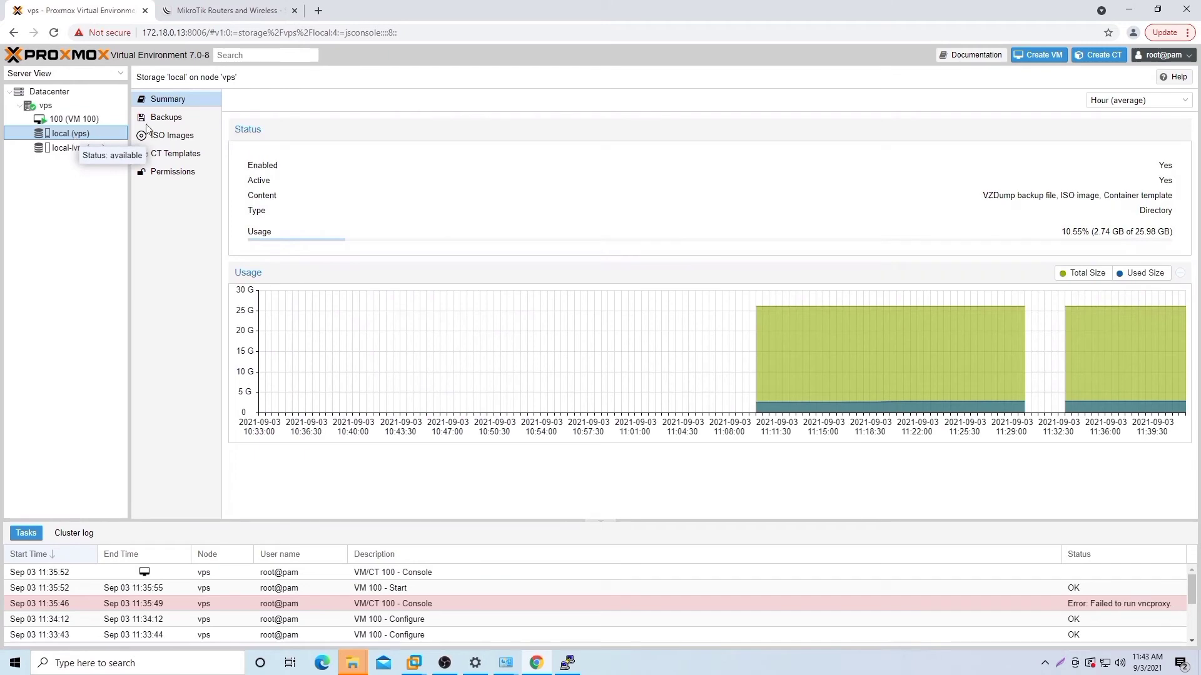
{"action": "left_click", "coordinate": [182, 155]}
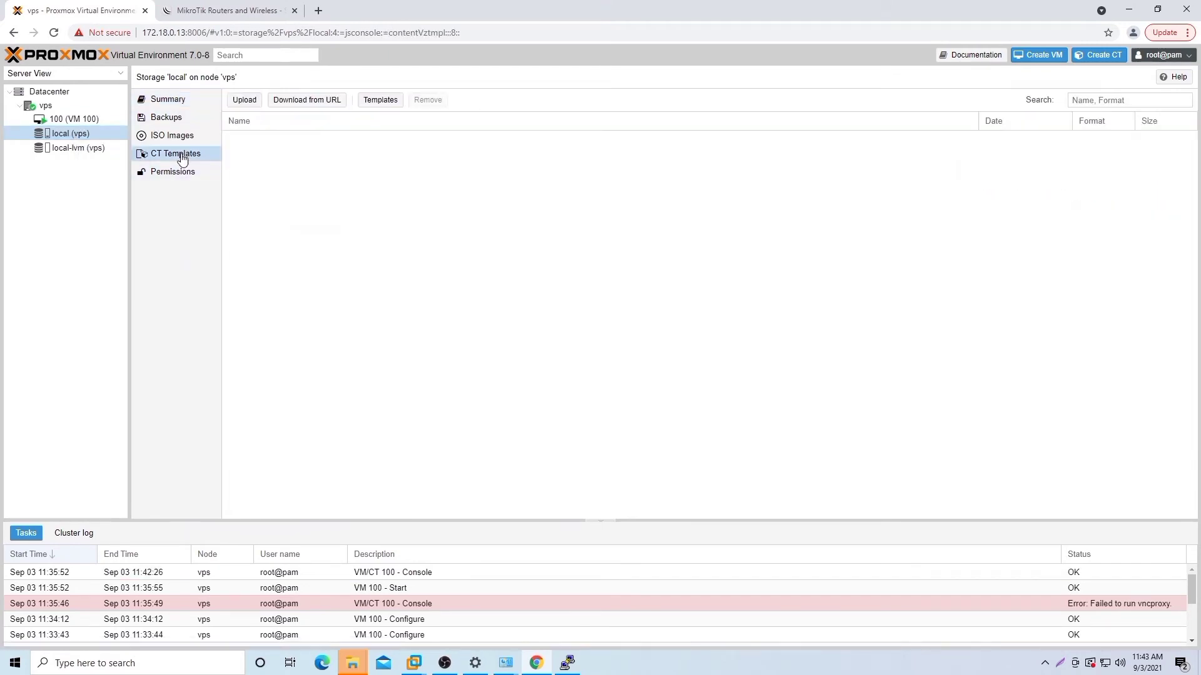
{"action": "left_click", "coordinate": [379, 100]}
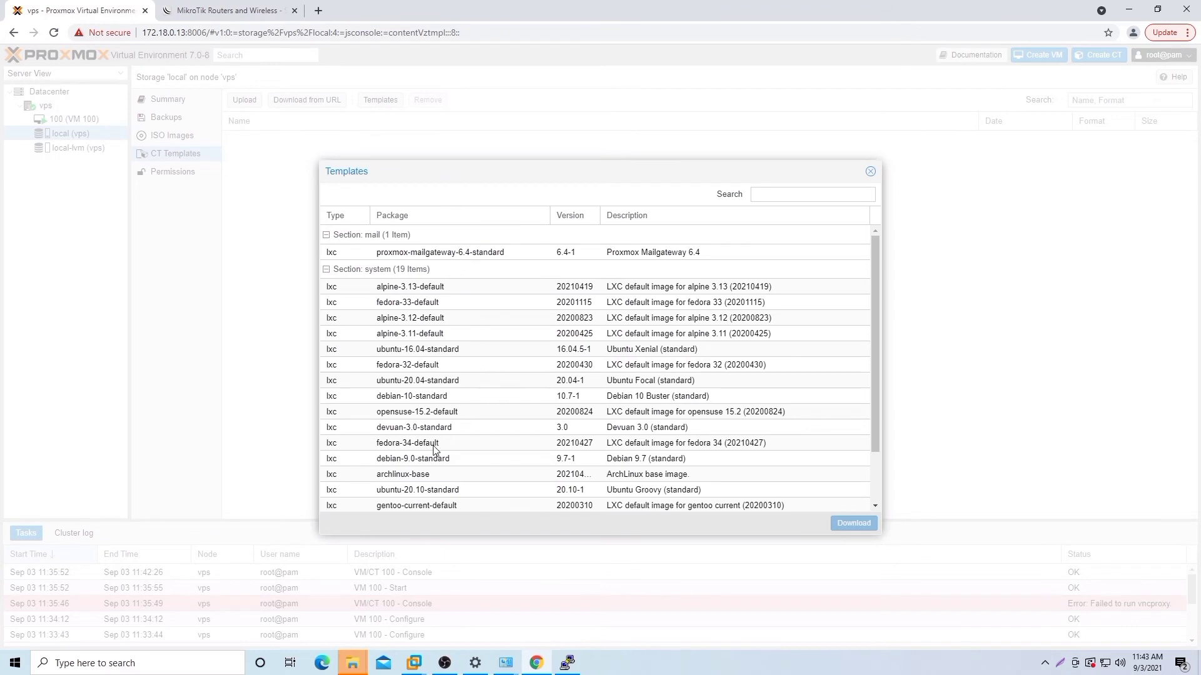
{"action": "left_click", "coordinate": [469, 395]}
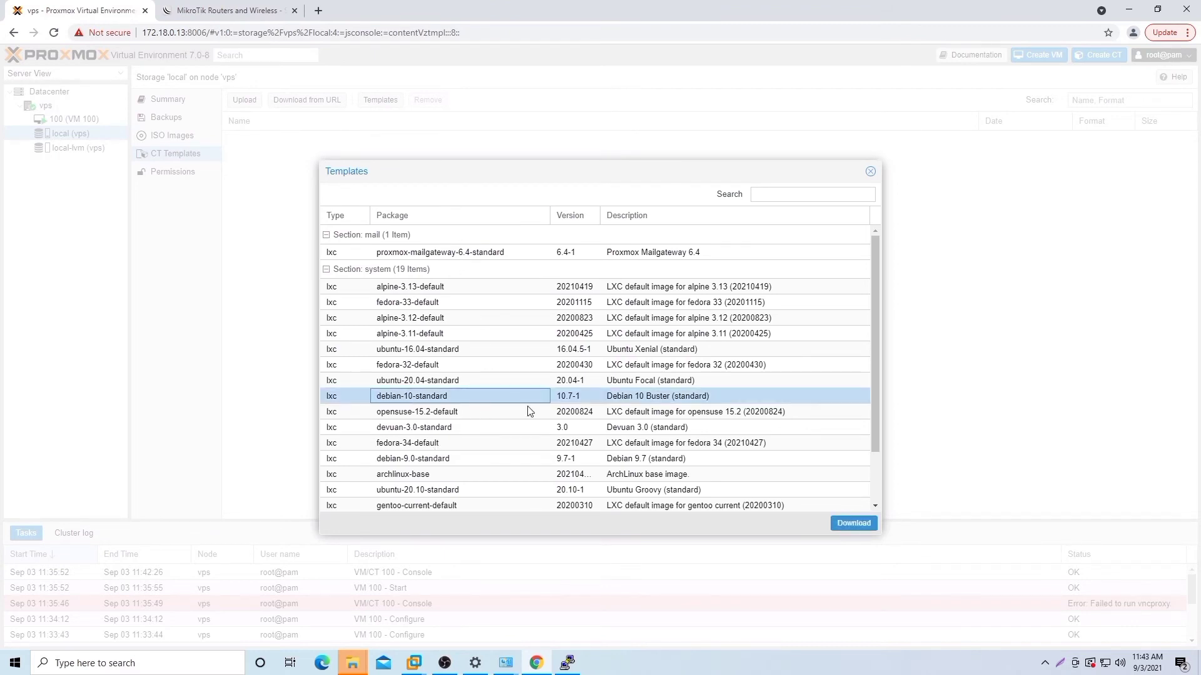
{"action": "left_click", "coordinate": [849, 523]}
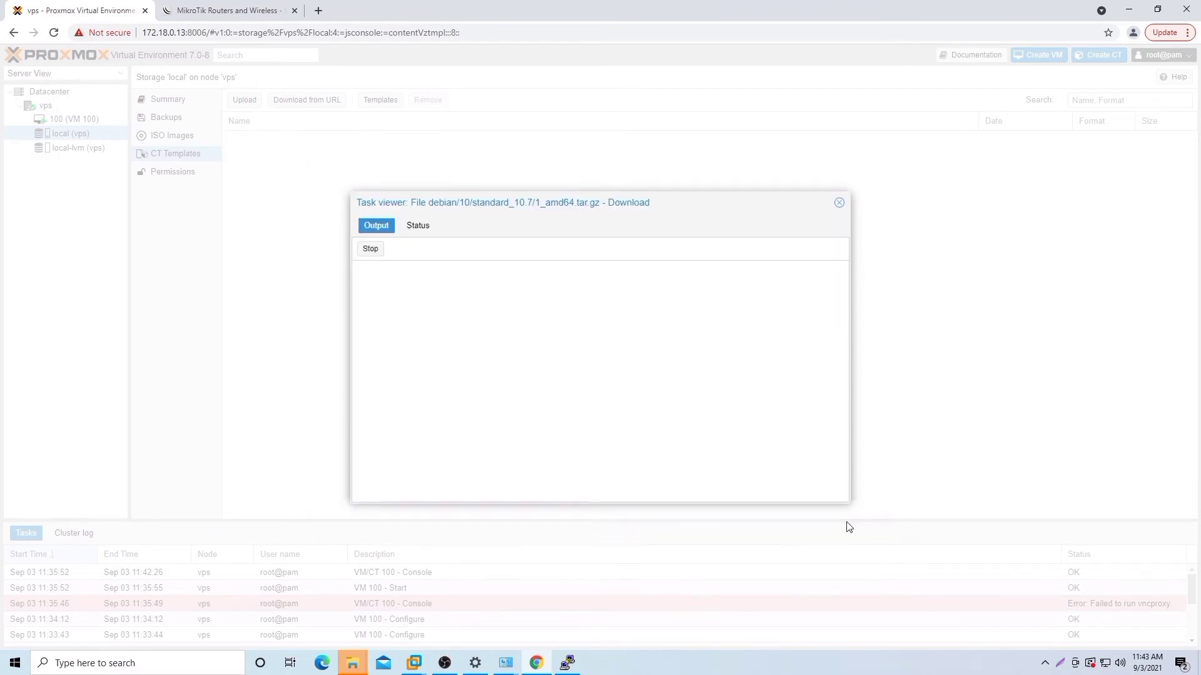
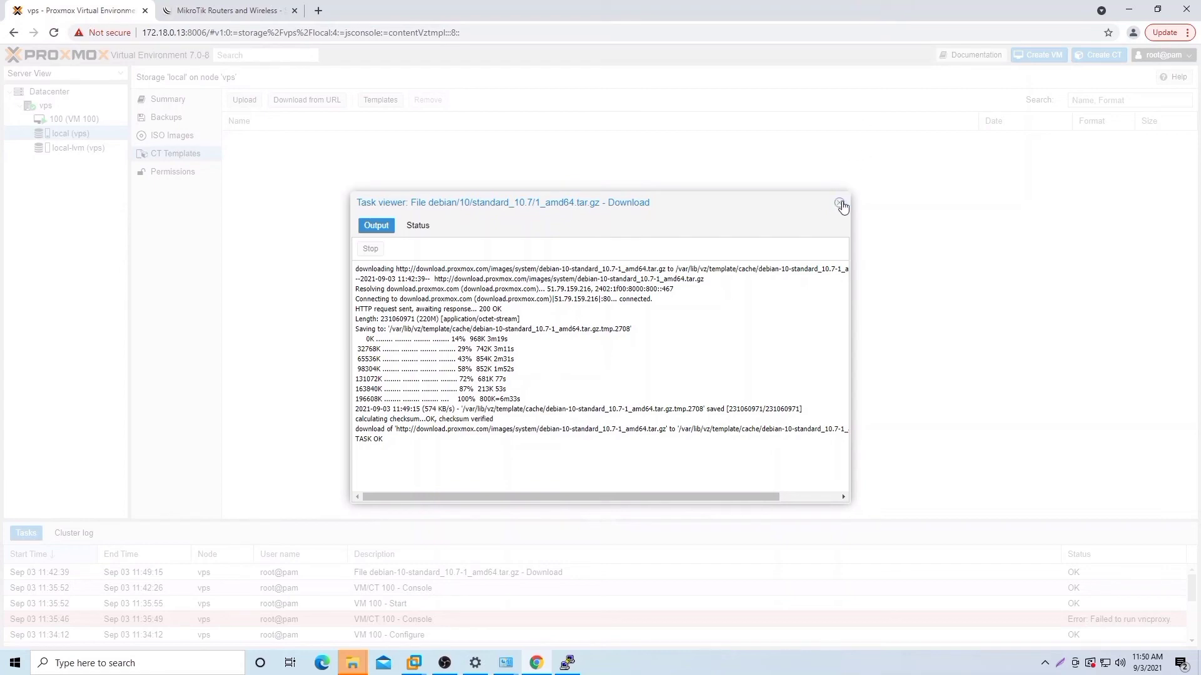
Step: Close the finished template download log, then open and cancel the Create CT wizard
{"action": "left_click", "coordinate": [840, 203]}
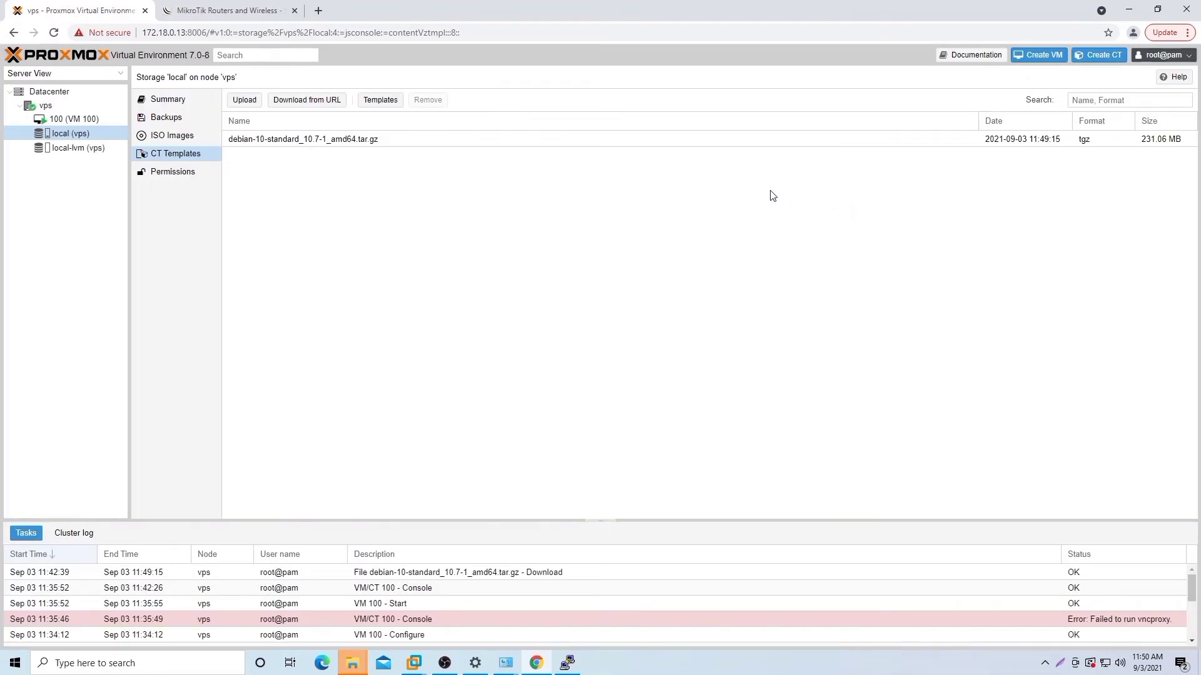
{"action": "left_click", "coordinate": [1099, 55]}
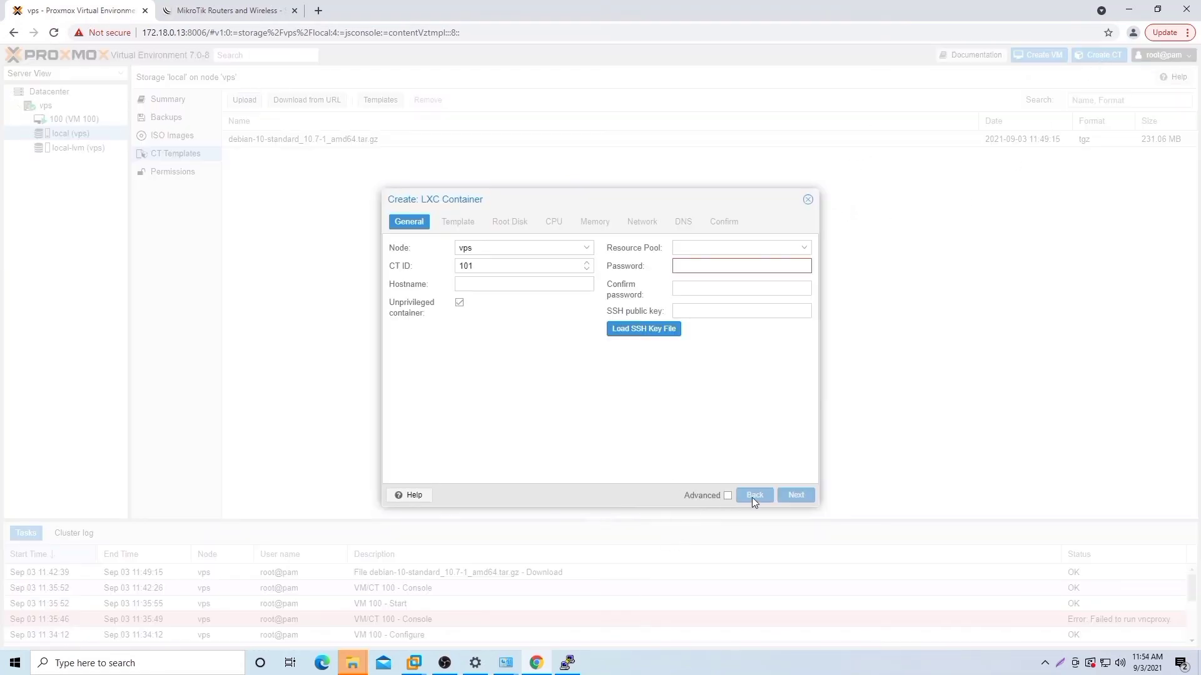
{"action": "left_click", "coordinate": [808, 200]}
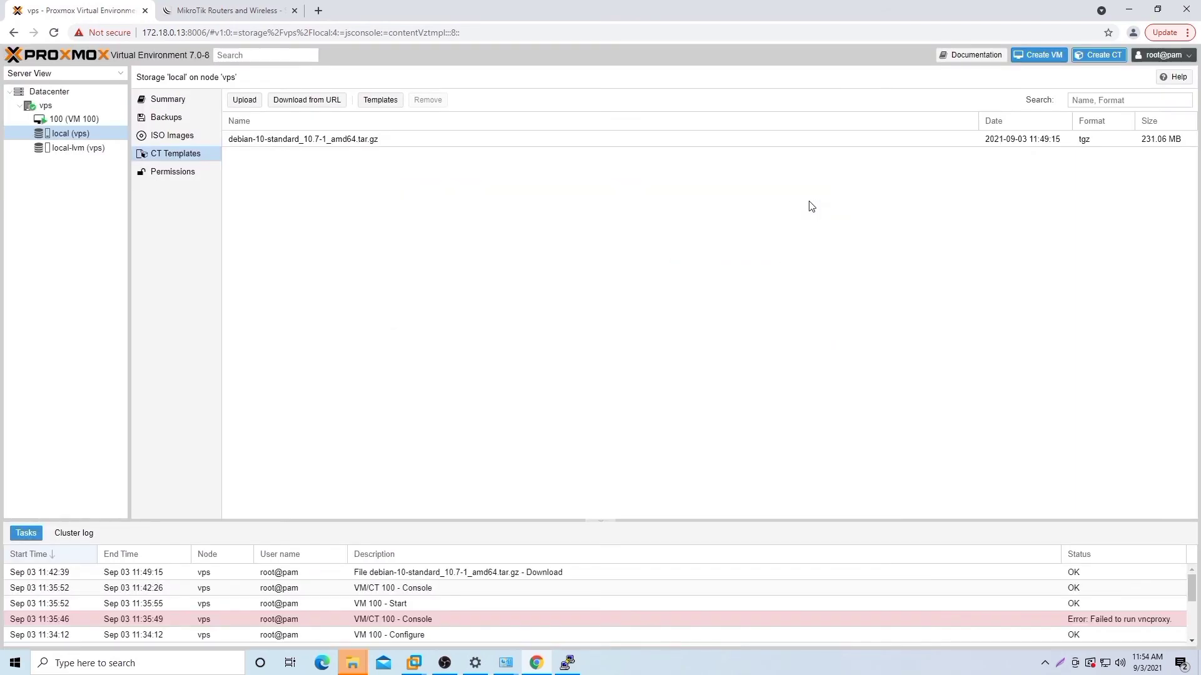
Step: Launch PuTTY and load the saved 172.18.0.13 session
{"action": "mouse_move", "coordinate": [568, 662]}
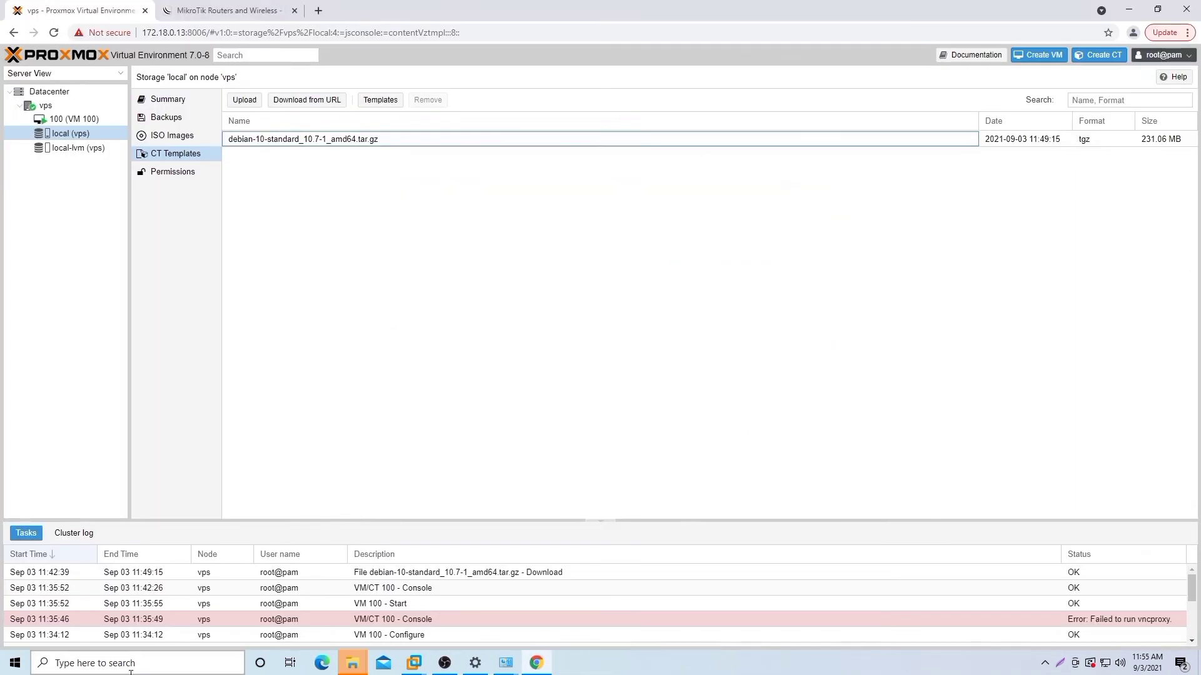
{"action": "left_click", "coordinate": [137, 663]}
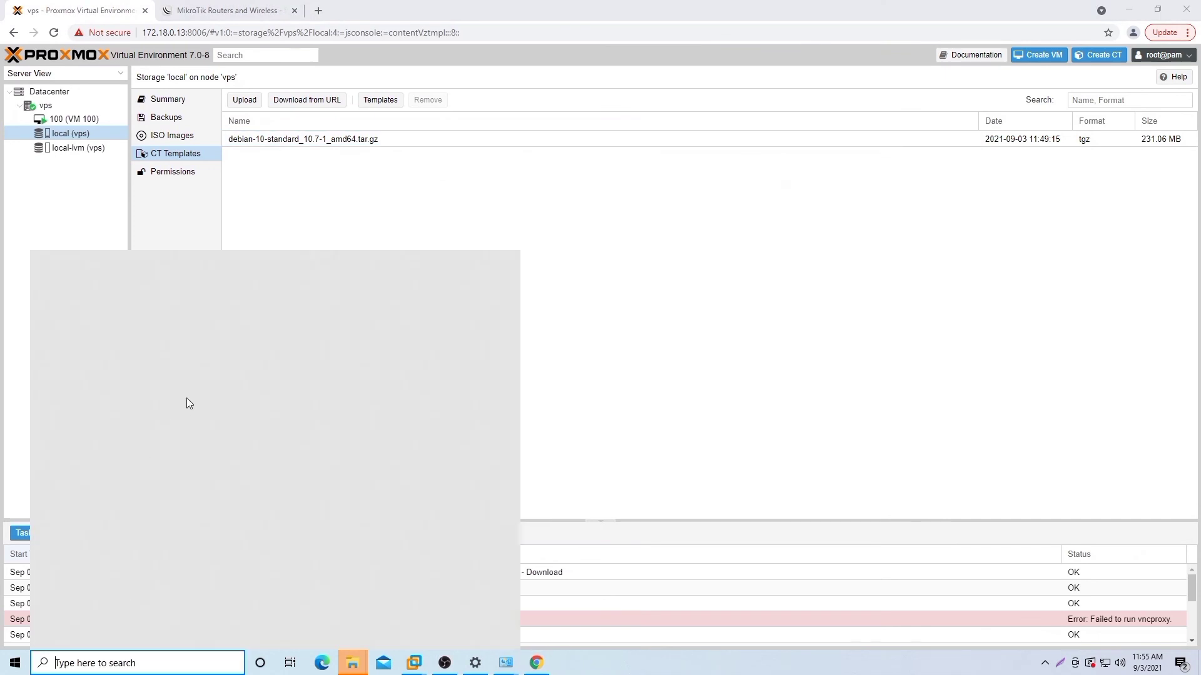
{"action": "left_click", "coordinate": [269, 353]}
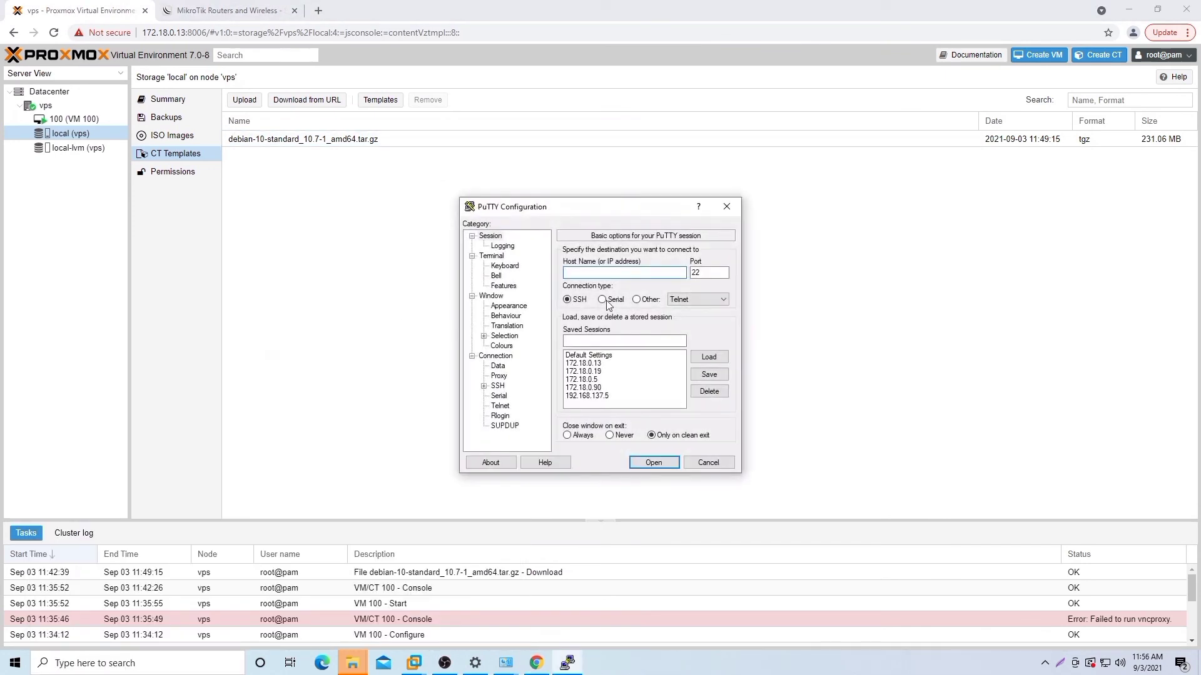
{"action": "left_click", "coordinate": [588, 363]}
{"action": "left_click", "coordinate": [705, 357]}
Step: Set the terminal font to 12-point Courier New, connect, and maximize the terminal window
{"action": "left_click", "coordinate": [504, 356]}
{"action": "left_click", "coordinate": [506, 348]}
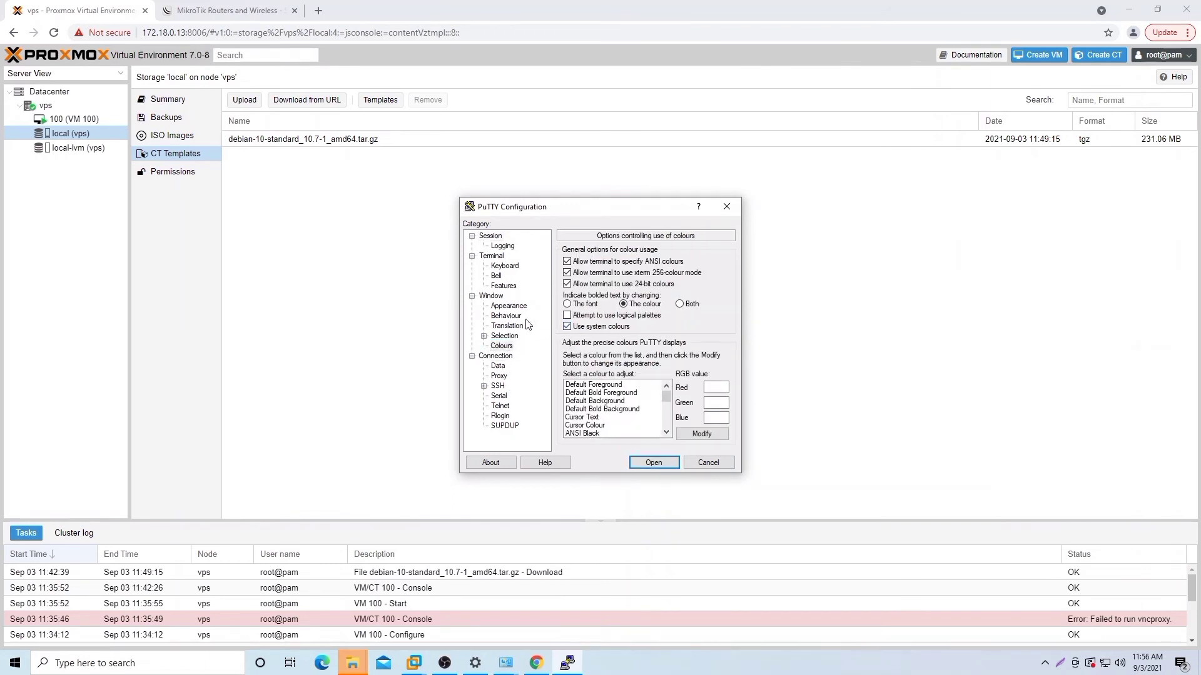
{"action": "left_click", "coordinate": [511, 306]}
{"action": "left_click", "coordinate": [698, 324]}
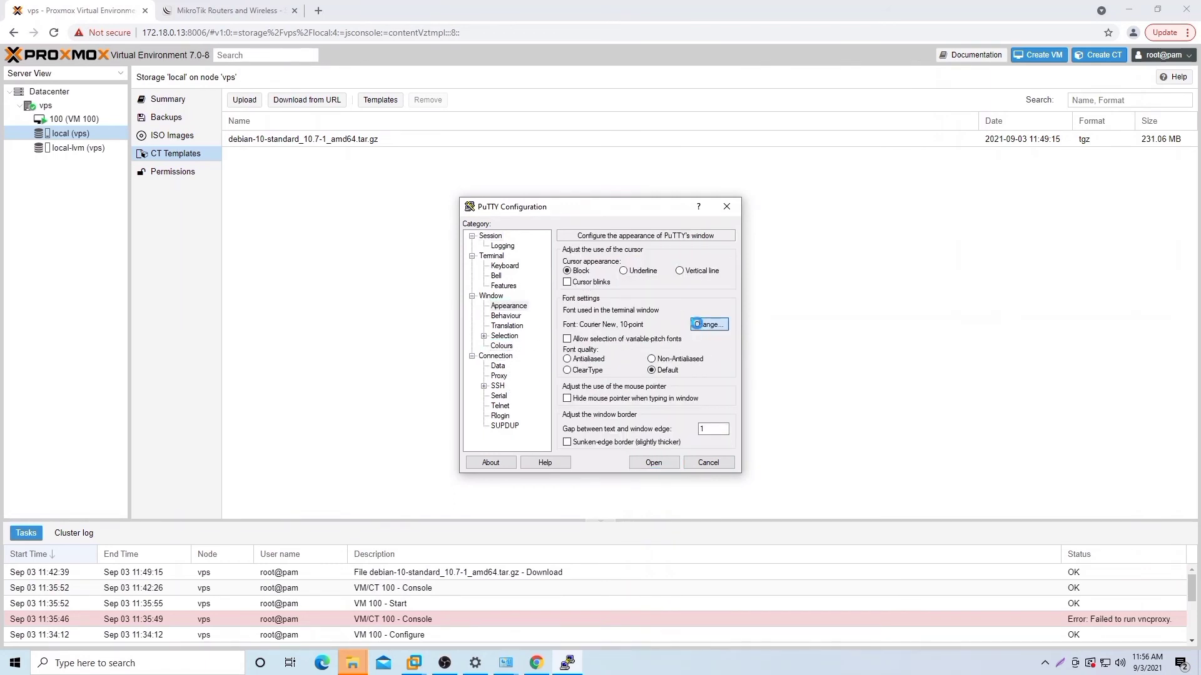
{"action": "left_click", "coordinate": [707, 357]}
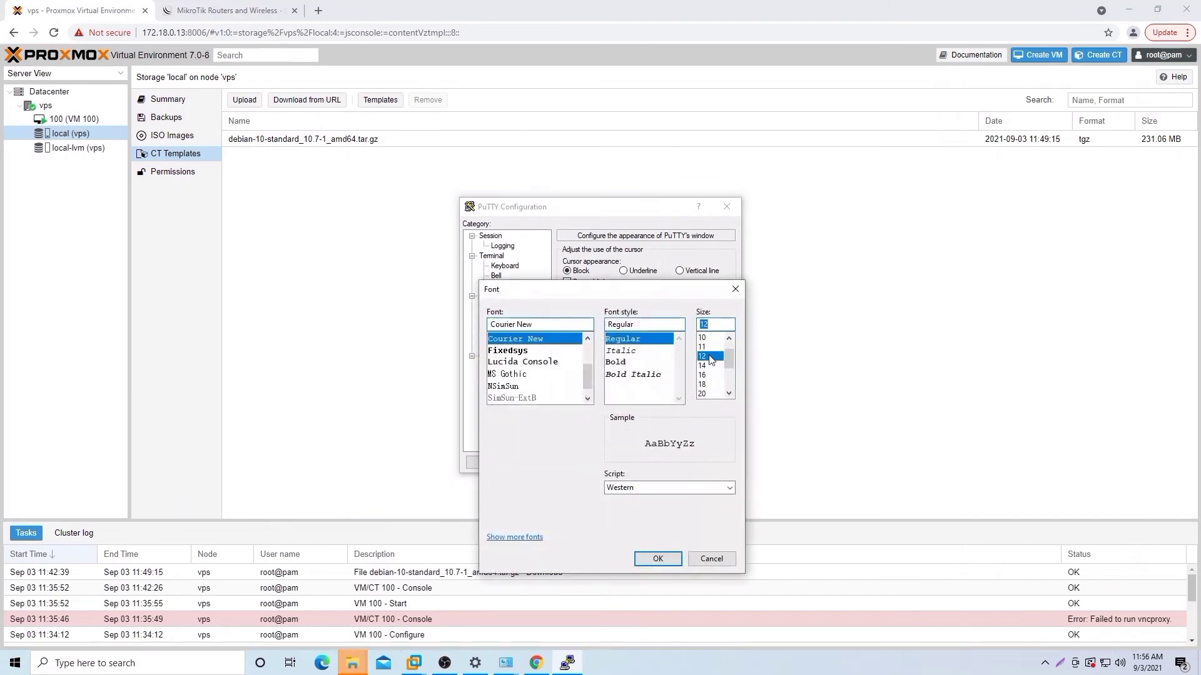
{"action": "left_click", "coordinate": [661, 560]}
{"action": "left_click", "coordinate": [669, 458]}
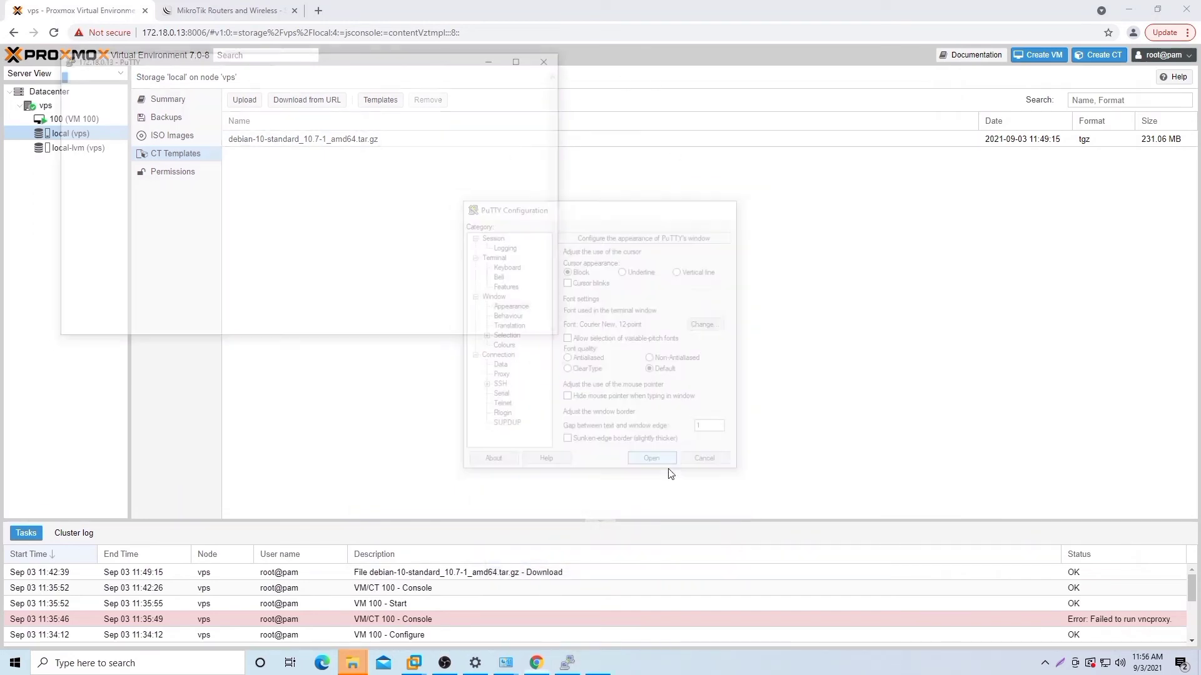
{"action": "left_click", "coordinate": [523, 58]}
Step: Log in as root, change into /usr/share/pve-manager/js/ and list its files
{"action": "type", "text": "root"}
{"action": "key", "text": "Return"}
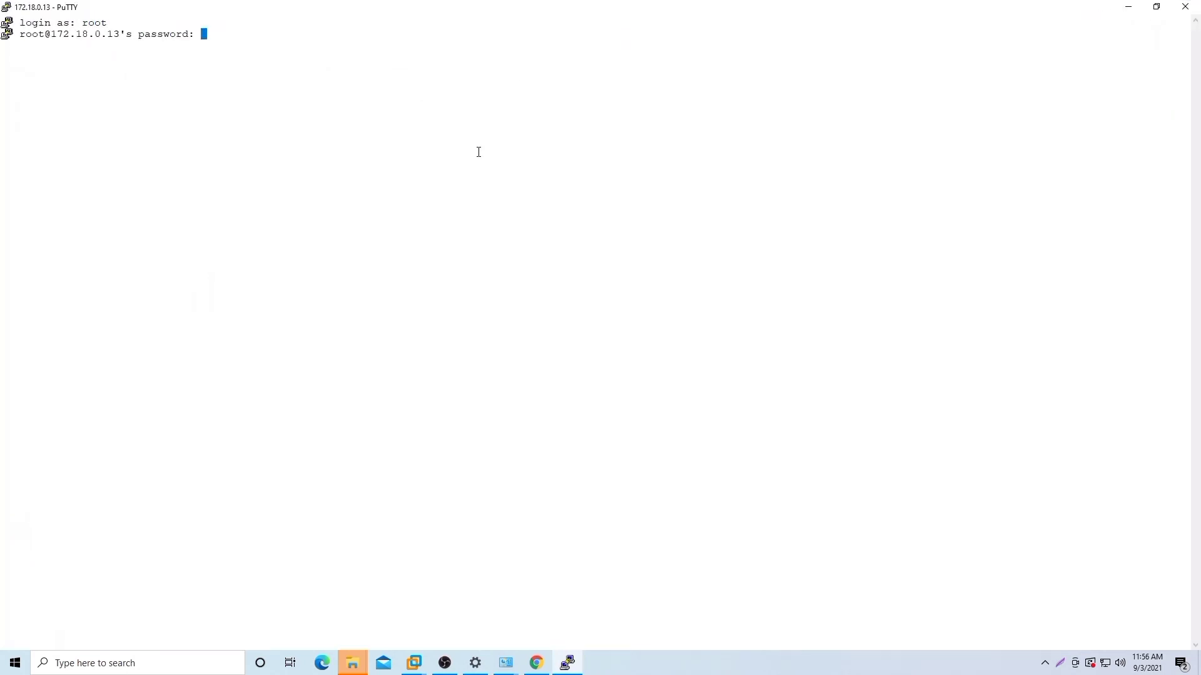
{"action": "key", "text": "Return"}
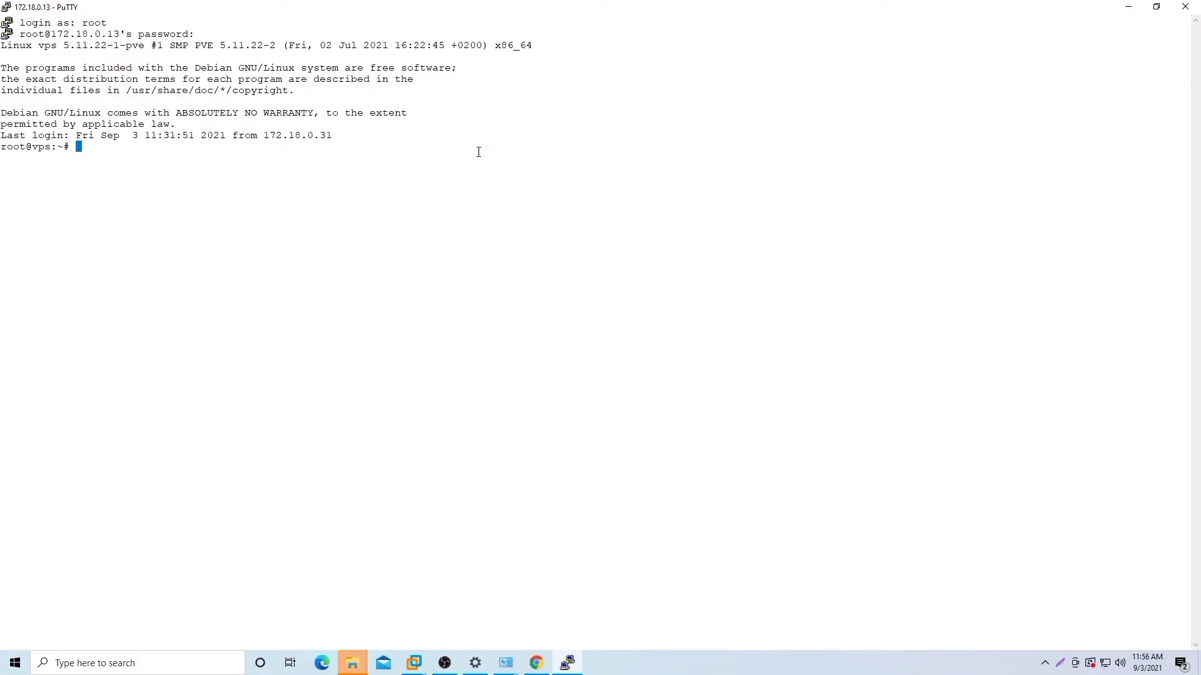
{"action": "type", "text": "cd /usr/share/pve-manager/js/"}
{"action": "key", "text": "Return"}
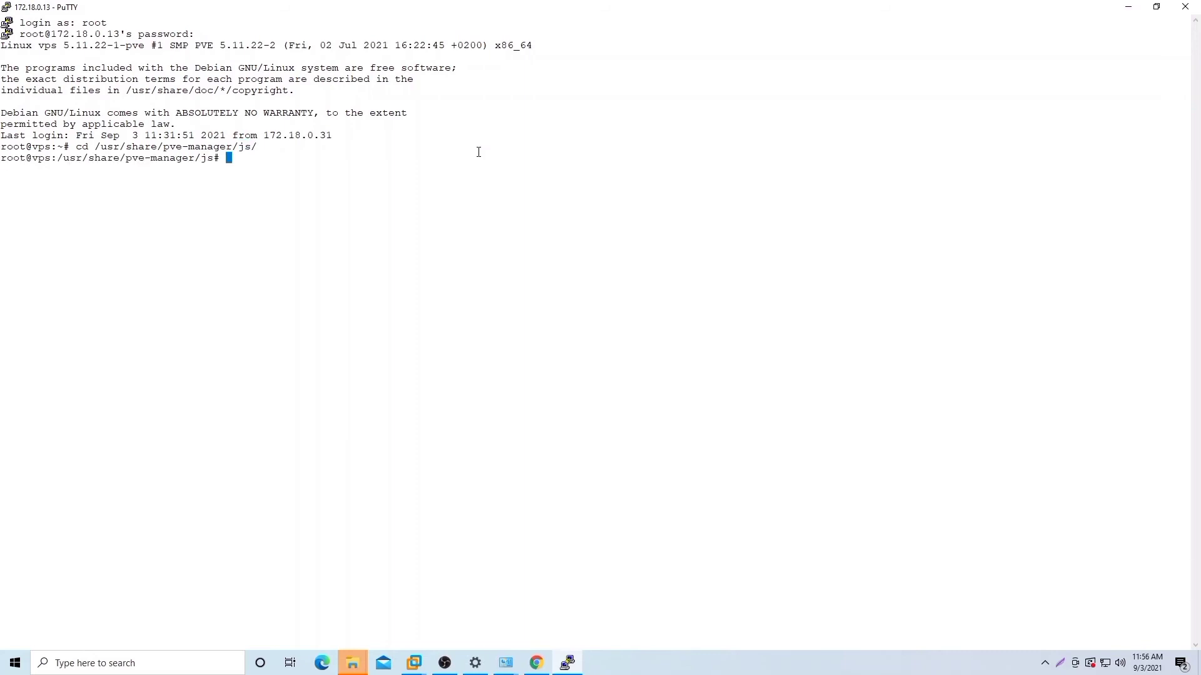
{"action": "type", "text": "ls"}
{"action": "key", "text": "Return"}
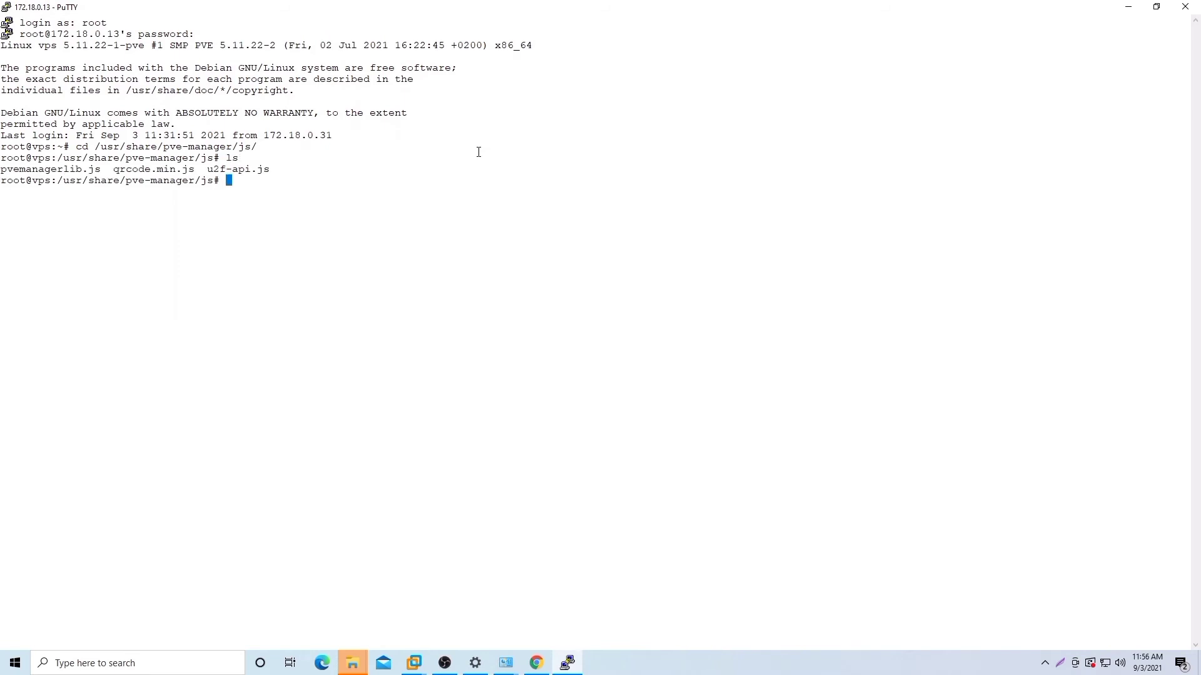
Step: Copy pvemanagerlib.js to pvemanagerlib.js.backup and list the directory to confirm it
{"action": "type", "text": "cp pv"}
{"action": "key", "text": "Tab"}
{"action": "type", "text": "pv"}
{"action": "key", "text": "Tab"}
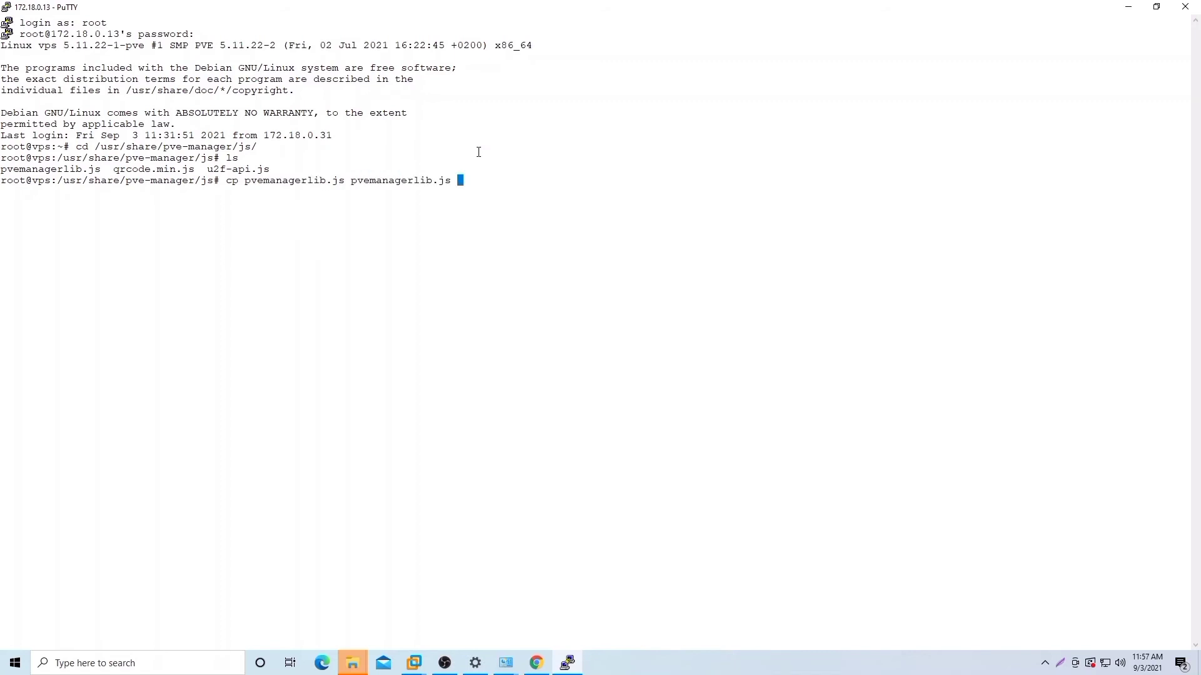
{"action": "key", "text": "BackSpace"}
{"action": "type", "text": ".backup"}
{"action": "key", "text": "Return"}
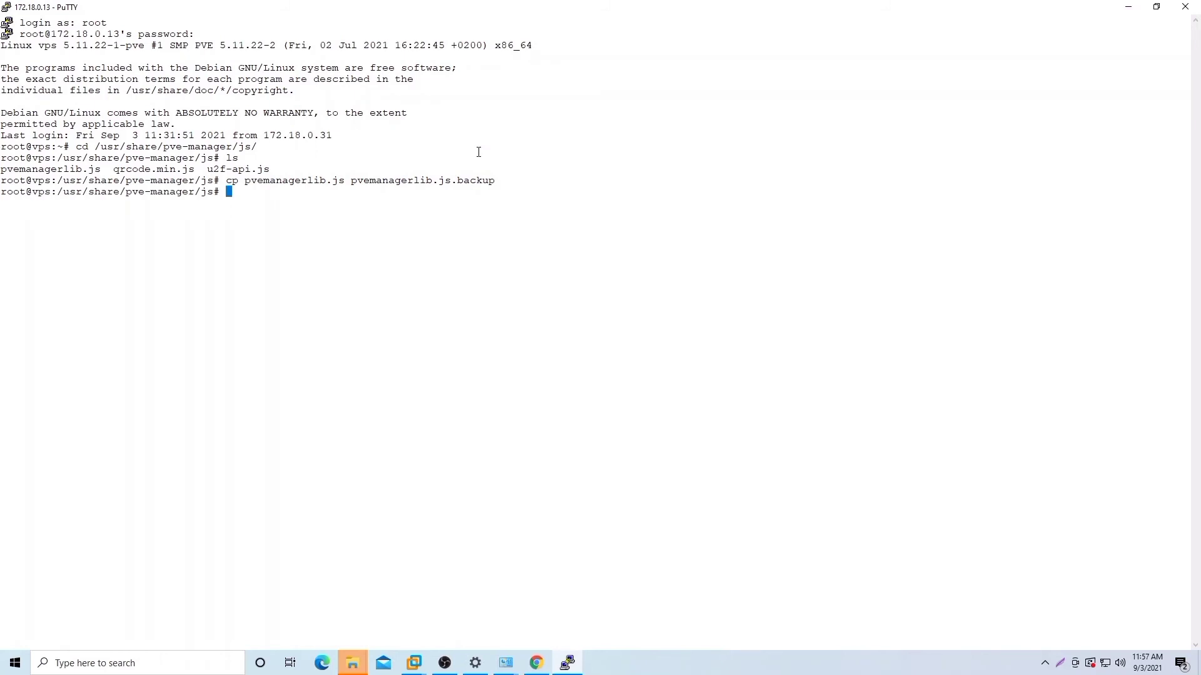
{"action": "type", "text": "ls"}
{"action": "key", "text": "Return"}
{"action": "key", "text": "Return"}
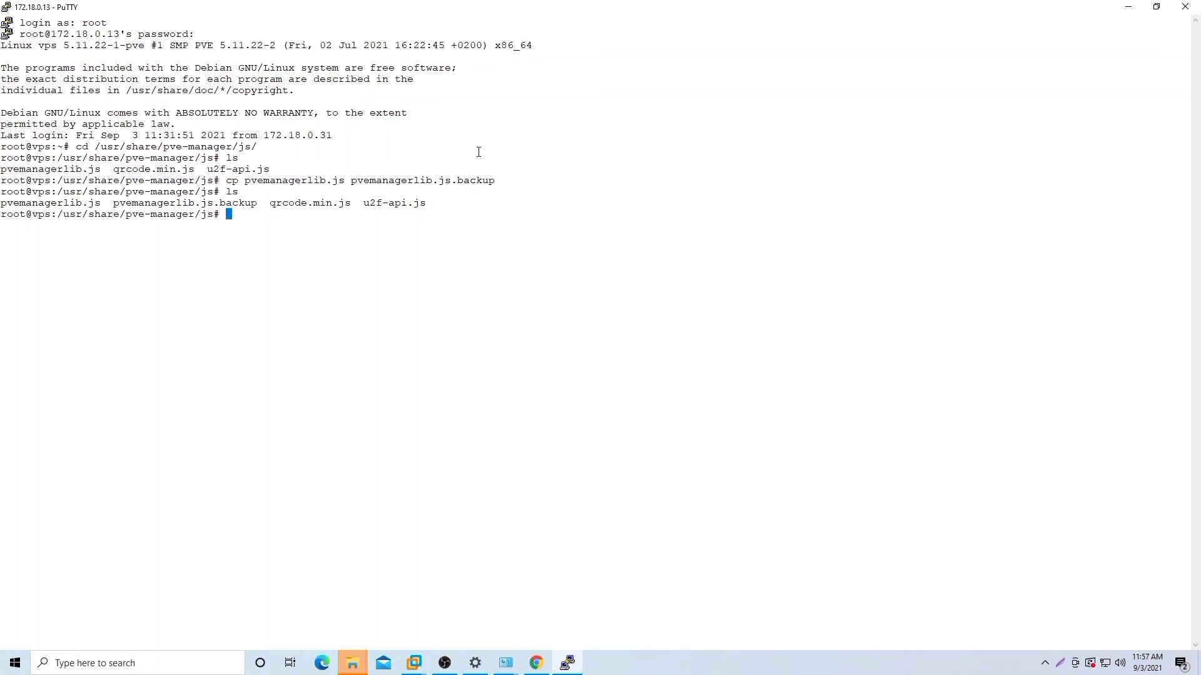
Step: Enter the command nano pvemanagerlib.js to edit the file
{"action": "type", "text": "nano /"}
{"action": "key", "text": "BackSpace"}
{"action": "type", "text": "pve"}
{"action": "key", "text": "Tab"}
Step: In nano, find 'if (data.status', replace the Active check with false, then save and exit
{"action": "key", "text": "Return"}
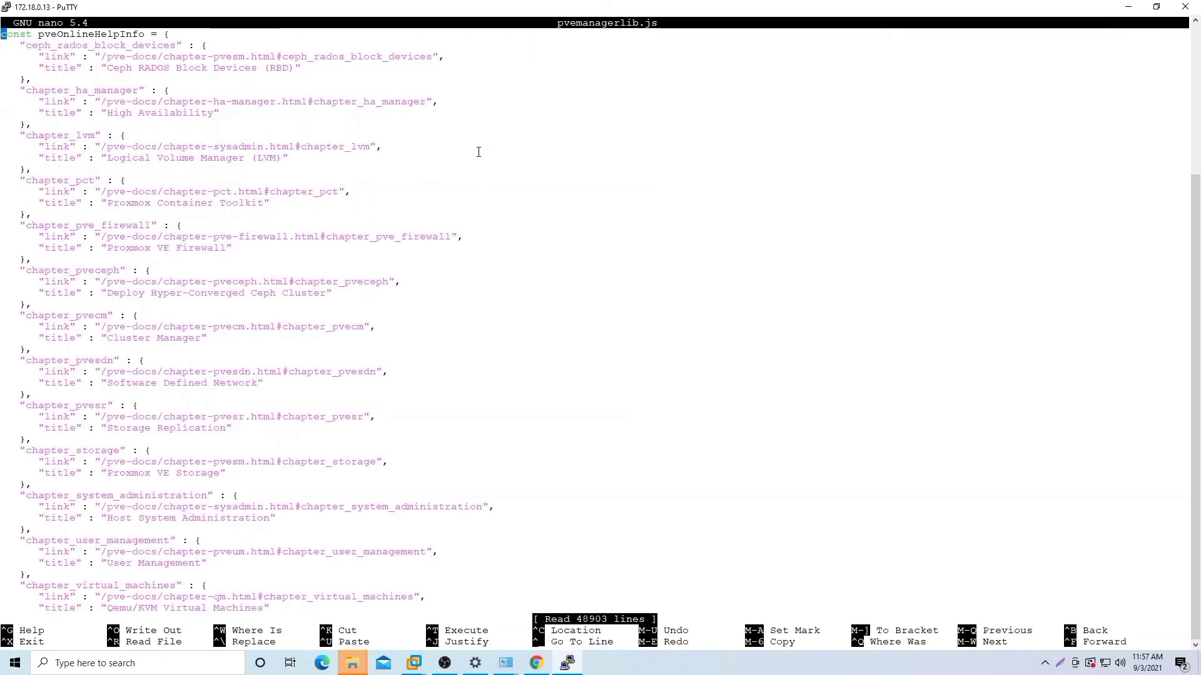
{"action": "key", "text": "ctrl+w"}
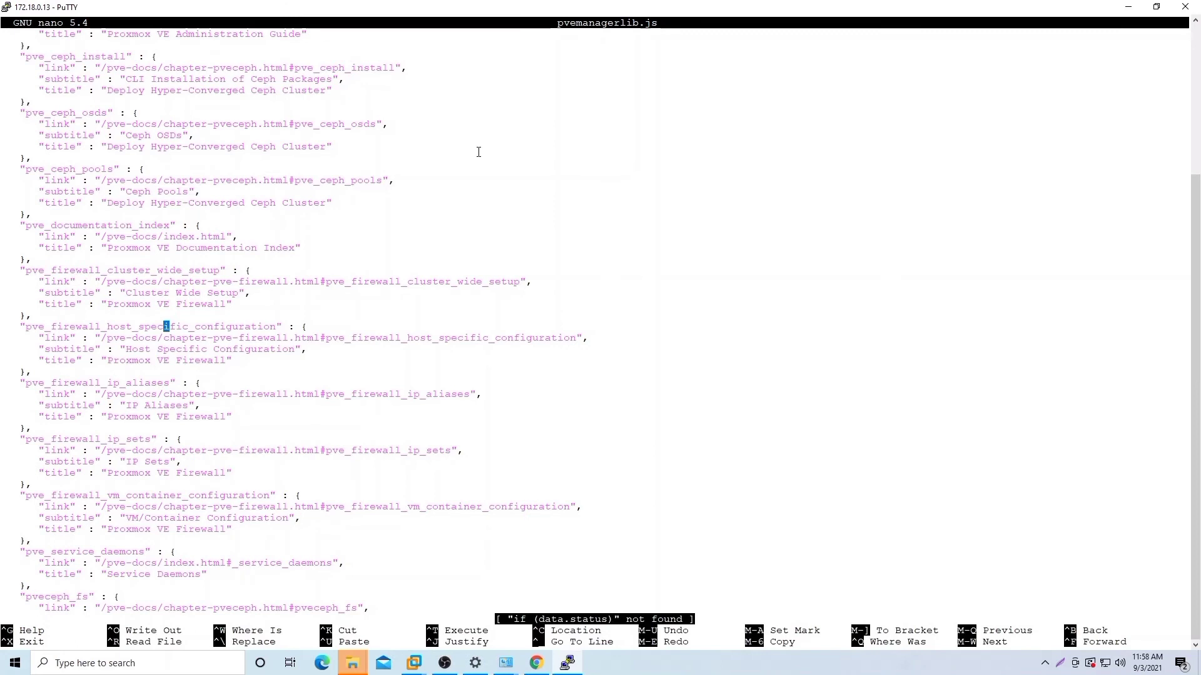
{"action": "key", "text": "ctrl+w"}
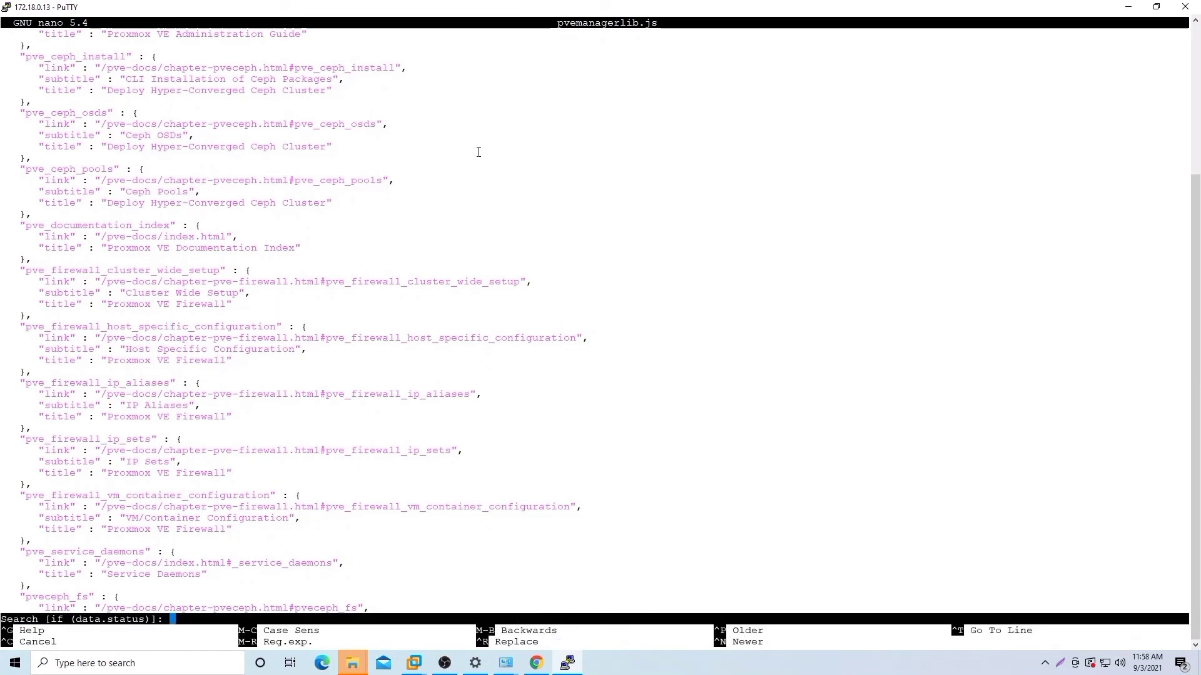
{"action": "type", "text": "if (data.status"}
{"action": "key", "text": "Return"}
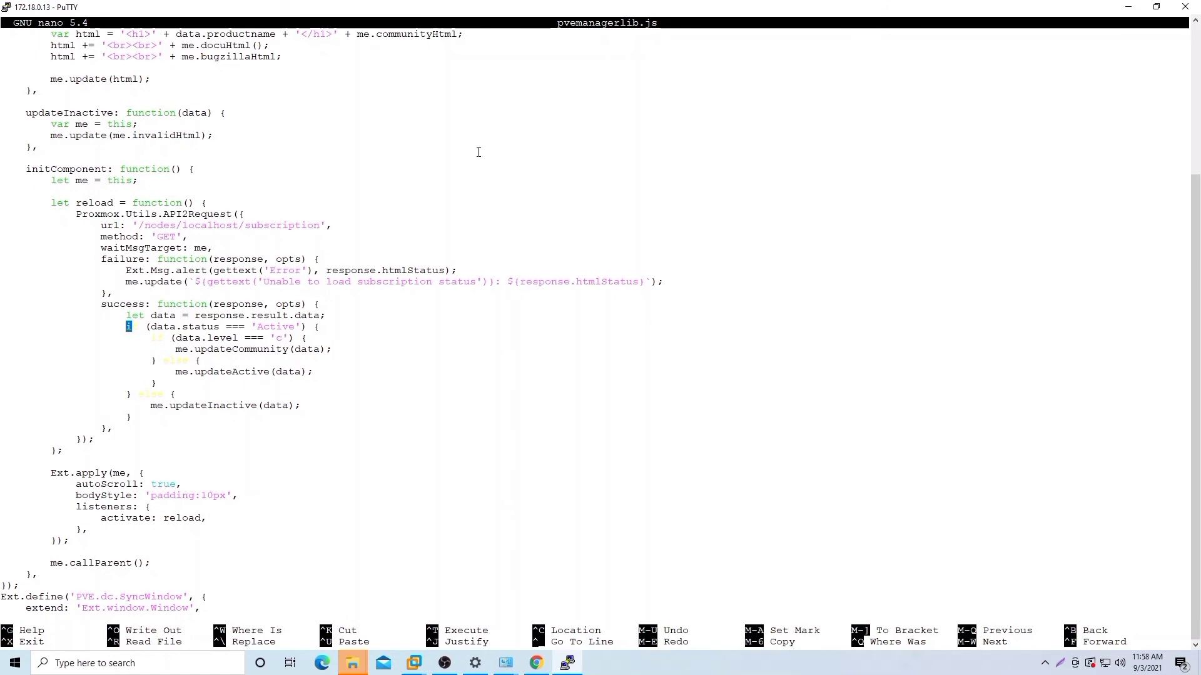
{"action": "key", "text": "Right"}
{"action": "key", "text": "Right"}
{"action": "key", "text": "Right"}
{"action": "key", "text": "Right"}
{"action": "key", "text": "Right"}
{"action": "key", "text": "Right"}
{"action": "key", "text": "Right"}
{"action": "key", "text": "Right"}
{"action": "key", "text": "Right"}
{"action": "key", "text": "Right"}
{"action": "key", "text": "Right"}
{"action": "key", "text": "Right"}
{"action": "key", "text": "Right"}
{"action": "key", "text": "Right"}
{"action": "key", "text": "Right"}
{"action": "key", "text": "Right"}
{"action": "key", "text": "Right"}
{"action": "key", "text": "Right"}
{"action": "key", "text": "Right"}
{"action": "key", "text": "Right"}
{"action": "key", "text": "Right"}
{"action": "key", "text": "Right"}
{"action": "key", "text": "Right"}
{"action": "key", "text": "Right"}
{"action": "key", "text": "Right"}
{"action": "key", "text": "Right"}
{"action": "key", "text": "Right"}
{"action": "key", "text": "Right"}
{"action": "key", "text": "BackSpace"}
{"action": "key", "text": "BackSpace"}
{"action": "key", "text": "BackSpace"}
{"action": "key", "text": "BackSpace"}
{"action": "key", "text": "BackSpace"}
{"action": "key", "text": "BackSpace"}
{"action": "key", "text": "BackSpace"}
{"action": "key", "text": "BackSpace"}
{"action": "key", "text": "BackSpace"}
{"action": "key", "text": "BackSpace"}
{"action": "key", "text": "BackSpace"}
{"action": "key", "text": "BackSpace"}
{"action": "key", "text": "BackSpace"}
{"action": "key", "text": "BackSpace"}
{"action": "key", "text": "BackSpace"}
{"action": "key", "text": "BackSpace"}
{"action": "key", "text": "BackSpace"}
{"action": "key", "text": "BackSpace"}
{"action": "key", "text": "BackSpace"}
{"action": "key", "text": "BackSpace"}
{"action": "key", "text": "BackSpace"}
{"action": "key", "text": "BackSpace"}
{"action": "key", "text": "BackSpace"}
{"action": "key", "text": "BackSpace"}
{"action": "type", "text": "false"}
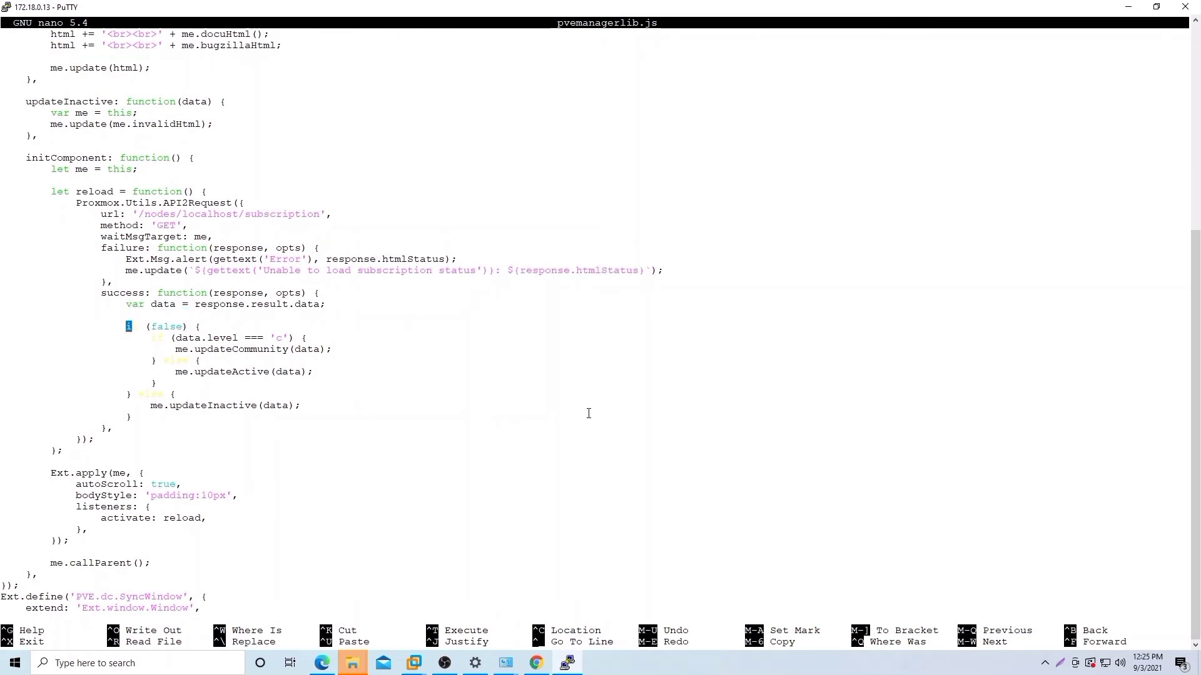
{"action": "key", "text": "ctrl+x"}
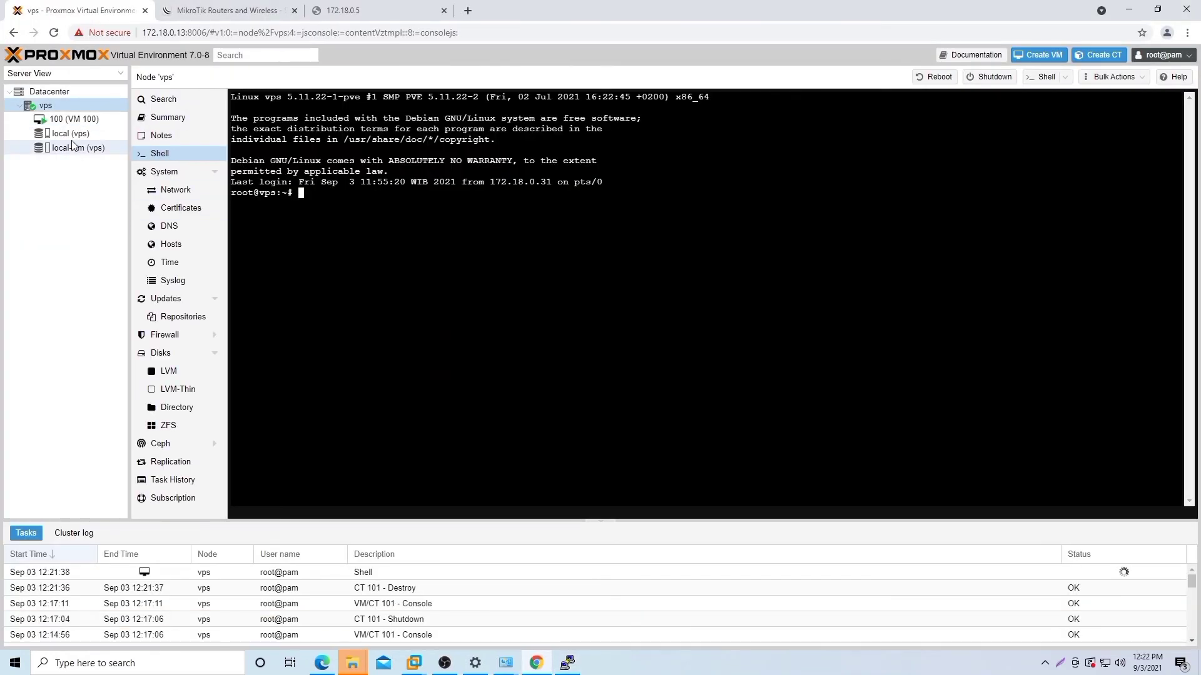
Step: Switch from the PuTTY terminal back to the Proxmox web interface in the browser
{"action": "left_click", "coordinate": [71, 134]}
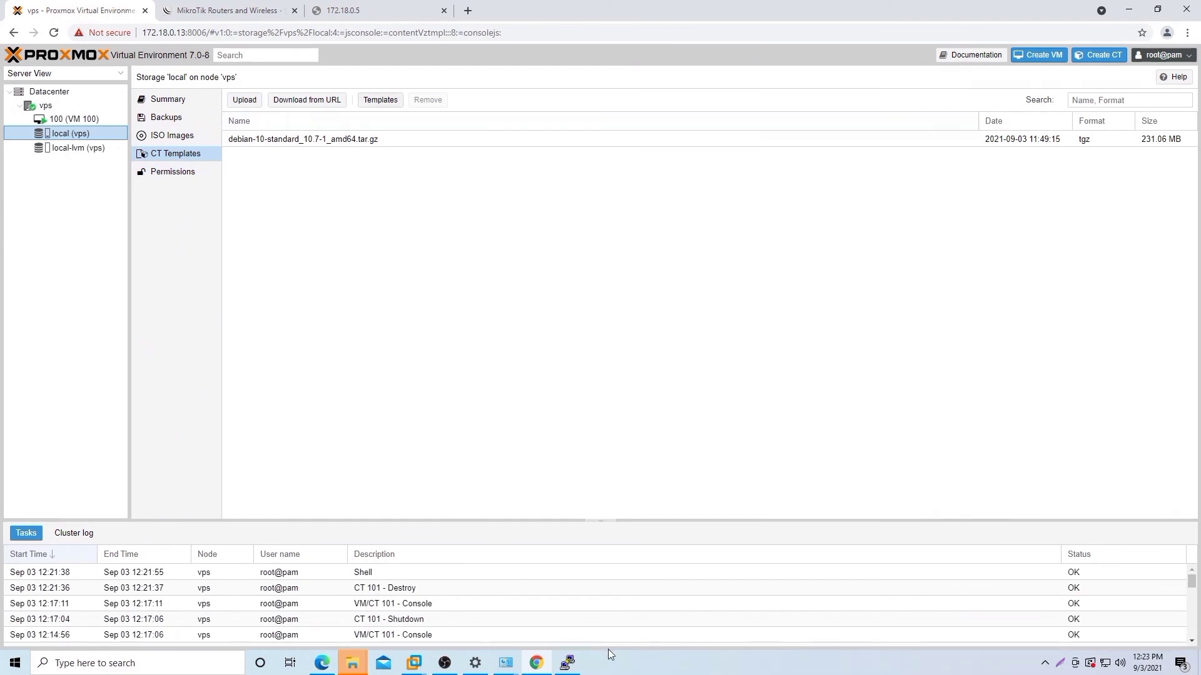
{"action": "left_click", "coordinate": [566, 664]}
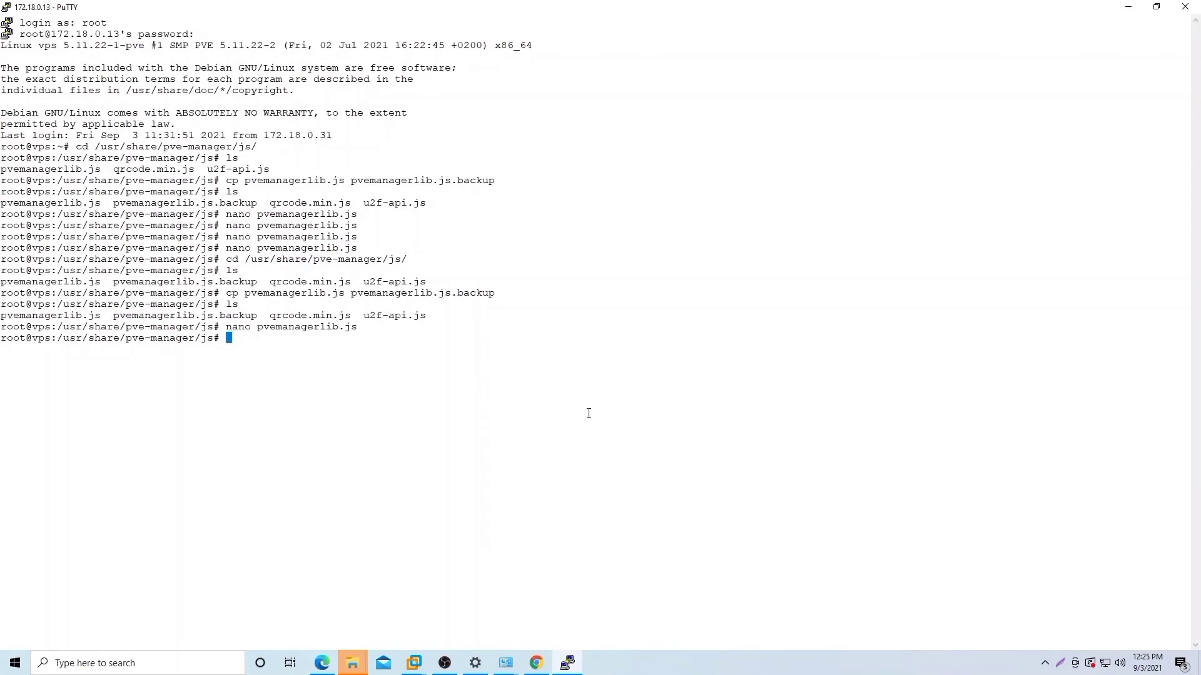
{"action": "left_click", "coordinate": [537, 664]}
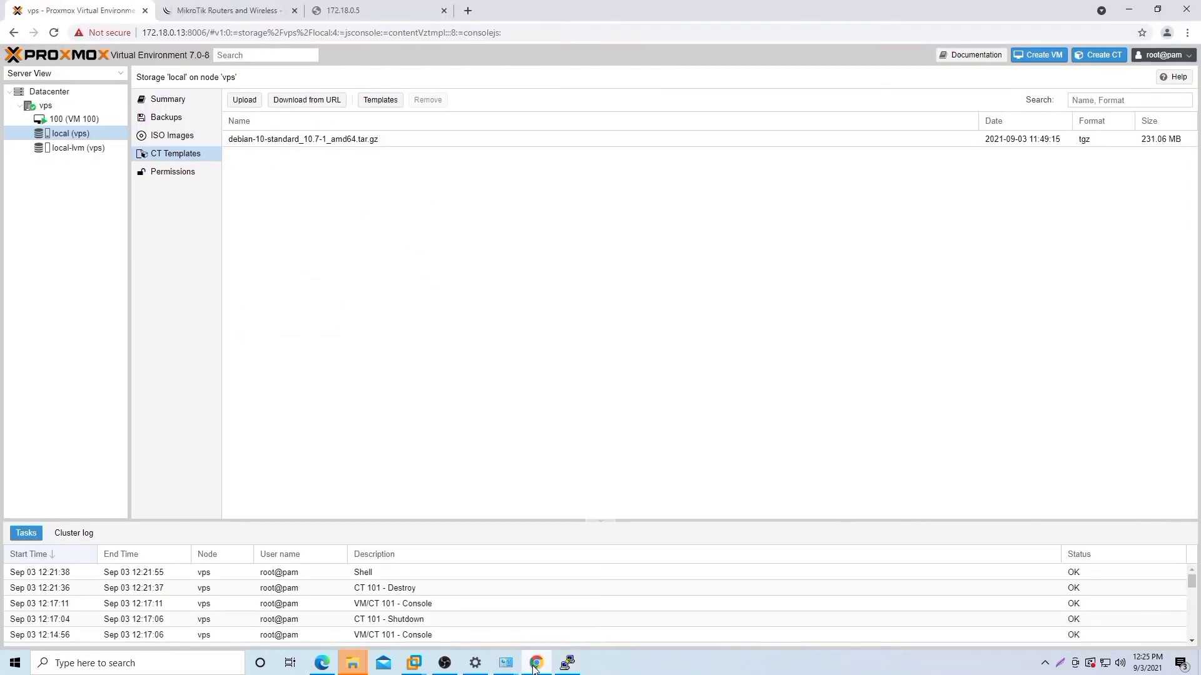
Step: Start a new container with hostname debian10 and set its root password
{"action": "left_click", "coordinate": [1105, 59]}
{"action": "left_click", "coordinate": [507, 290]}
{"action": "type", "text": "debian10"}
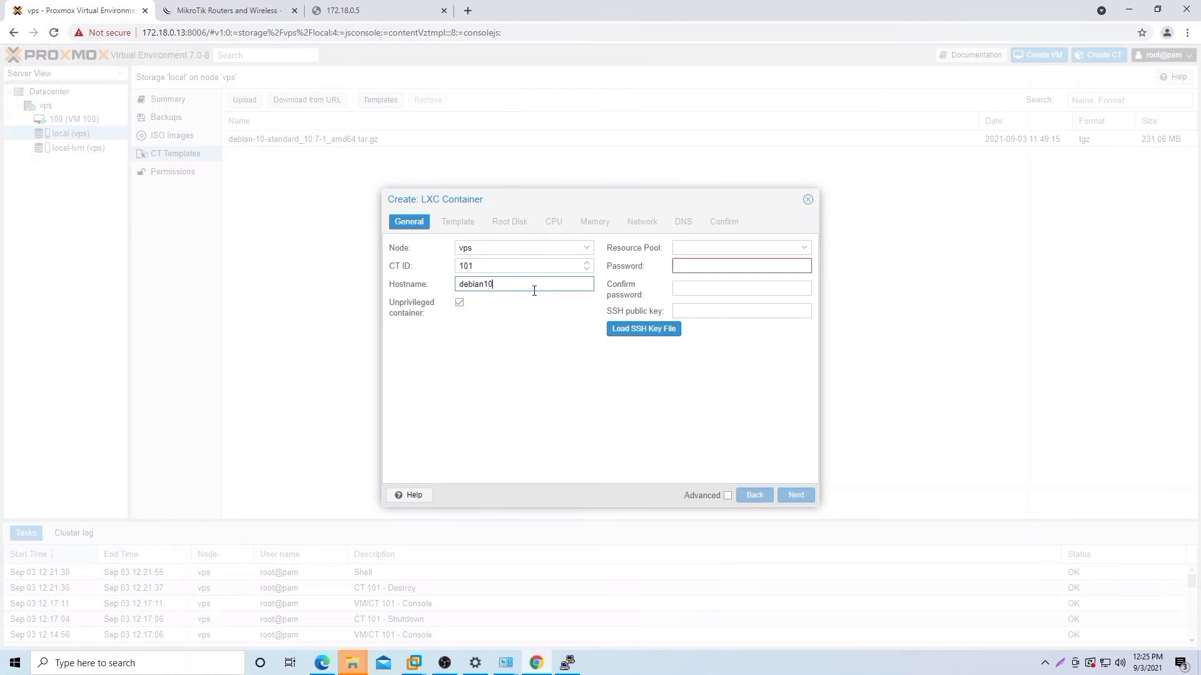
{"action": "left_click", "coordinate": [706, 265]}
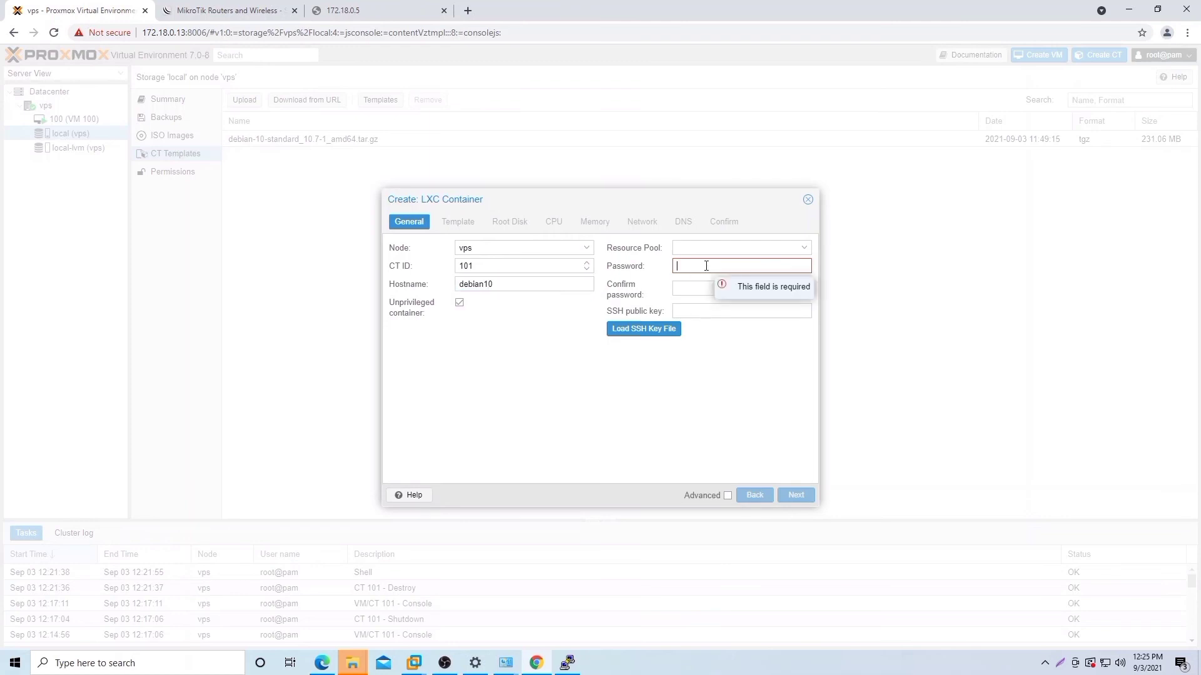
{"action": "type", "text": "•••••••••"}
{"action": "left_click", "coordinate": [697, 294]}
{"action": "type", "text": "•••••••"}
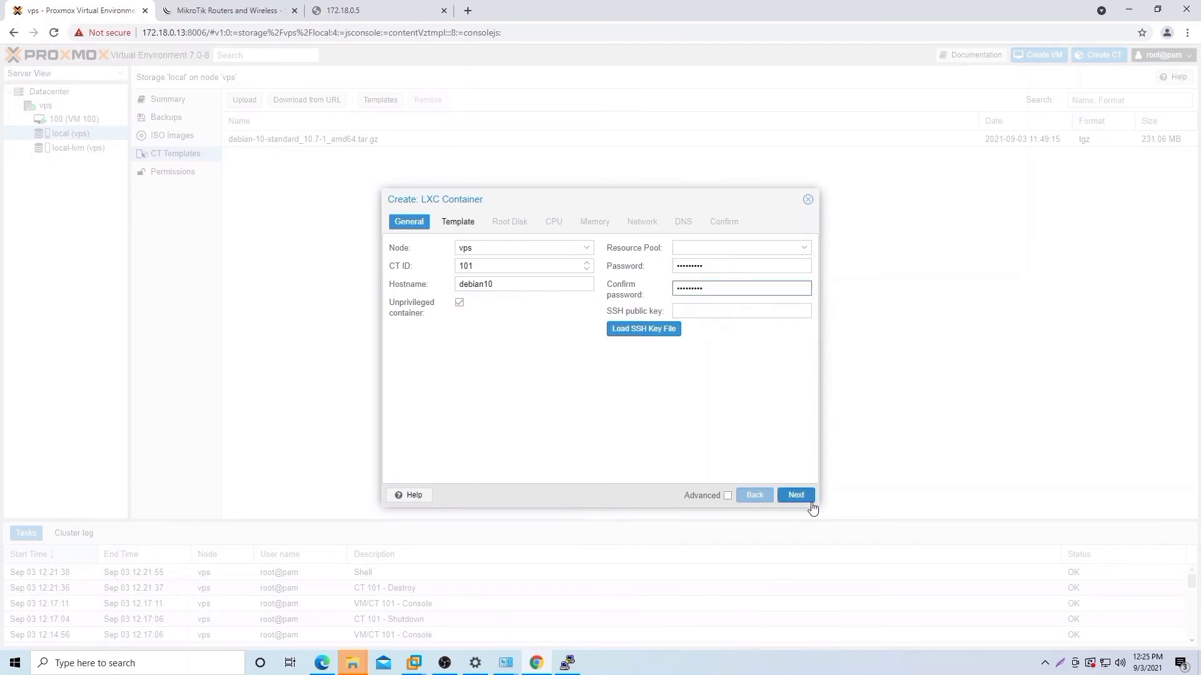
{"action": "left_click", "coordinate": [796, 495]}
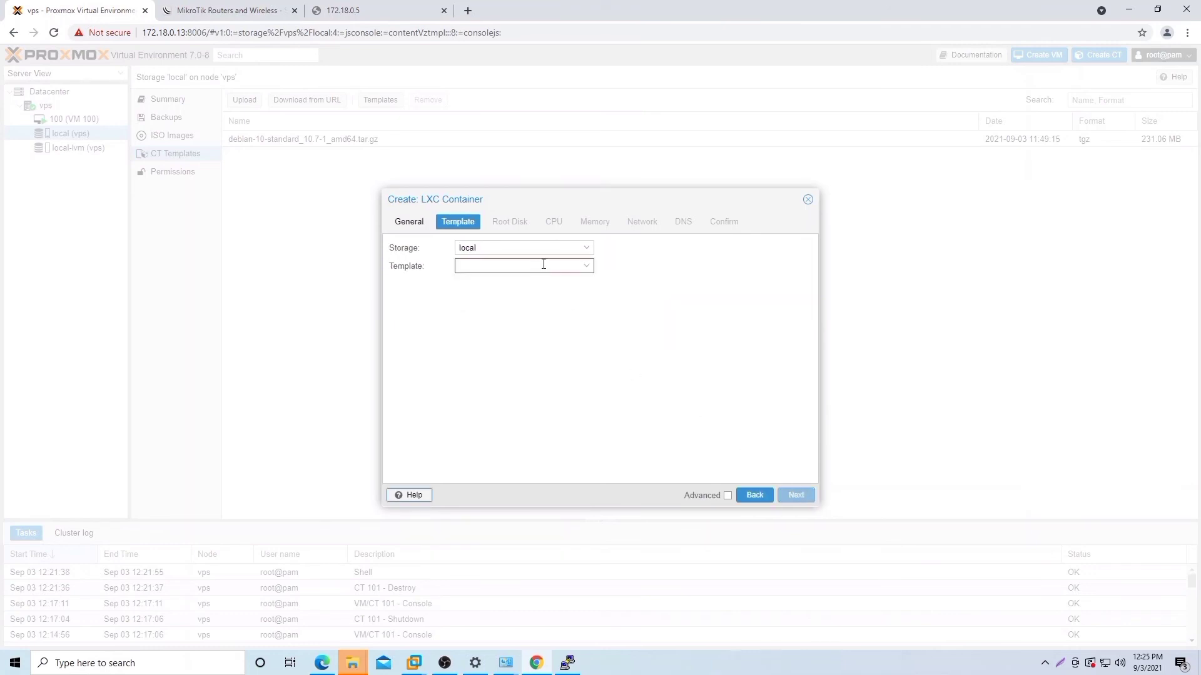
Step: Choose the Debian 10 template, a 16 GiB root disk and 1024 MiB memory
{"action": "left_click", "coordinate": [587, 266]}
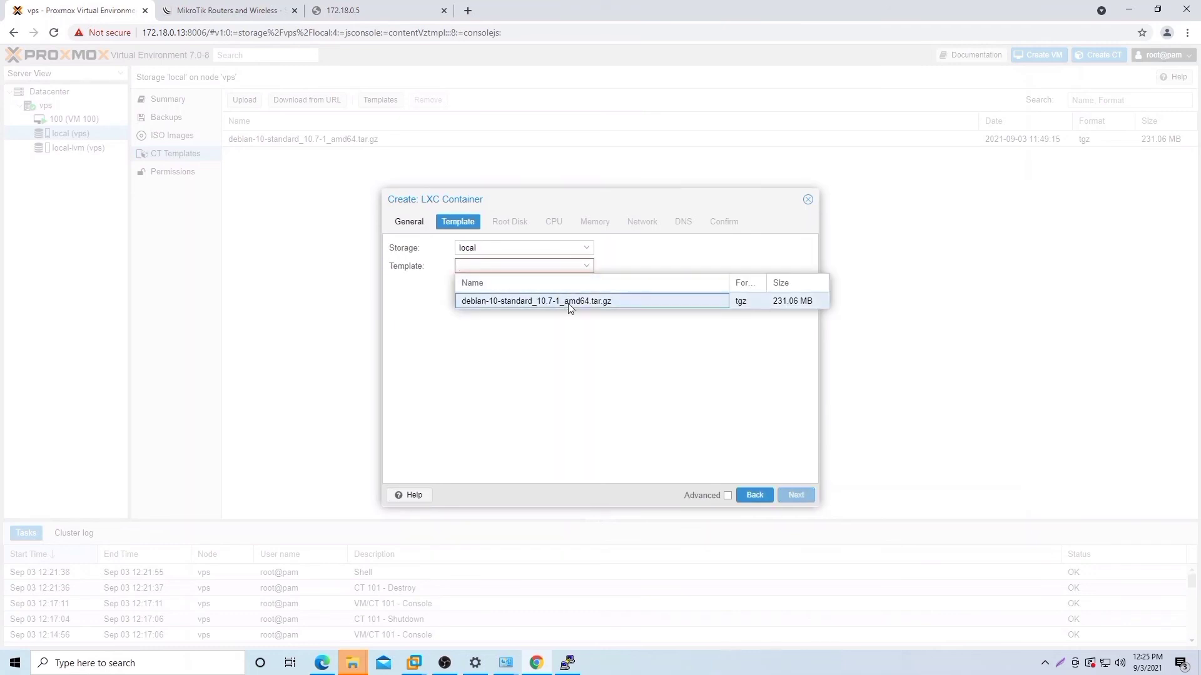
{"action": "left_click", "coordinate": [568, 302]}
{"action": "left_click", "coordinate": [797, 496]}
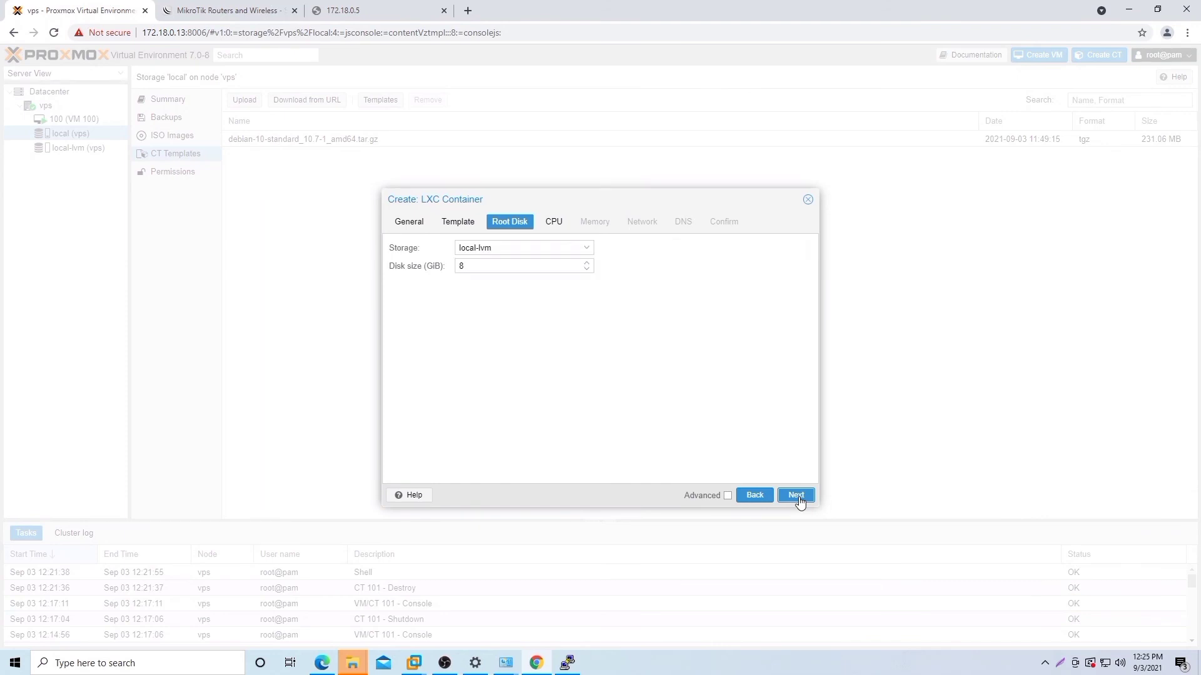
{"action": "left_click_drag", "start_coordinate": [469, 267], "coordinate": [455, 271]}
{"action": "type", "text": "16"}
{"action": "left_click", "coordinate": [796, 496]}
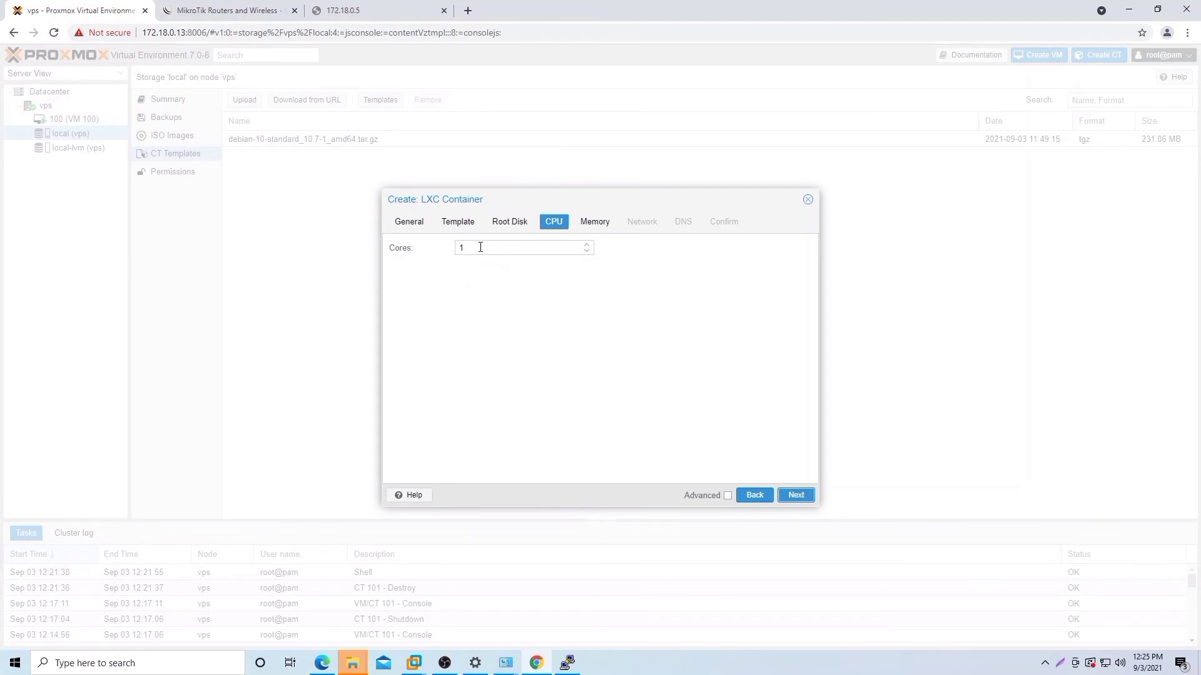
{"action": "left_click", "coordinate": [797, 496]}
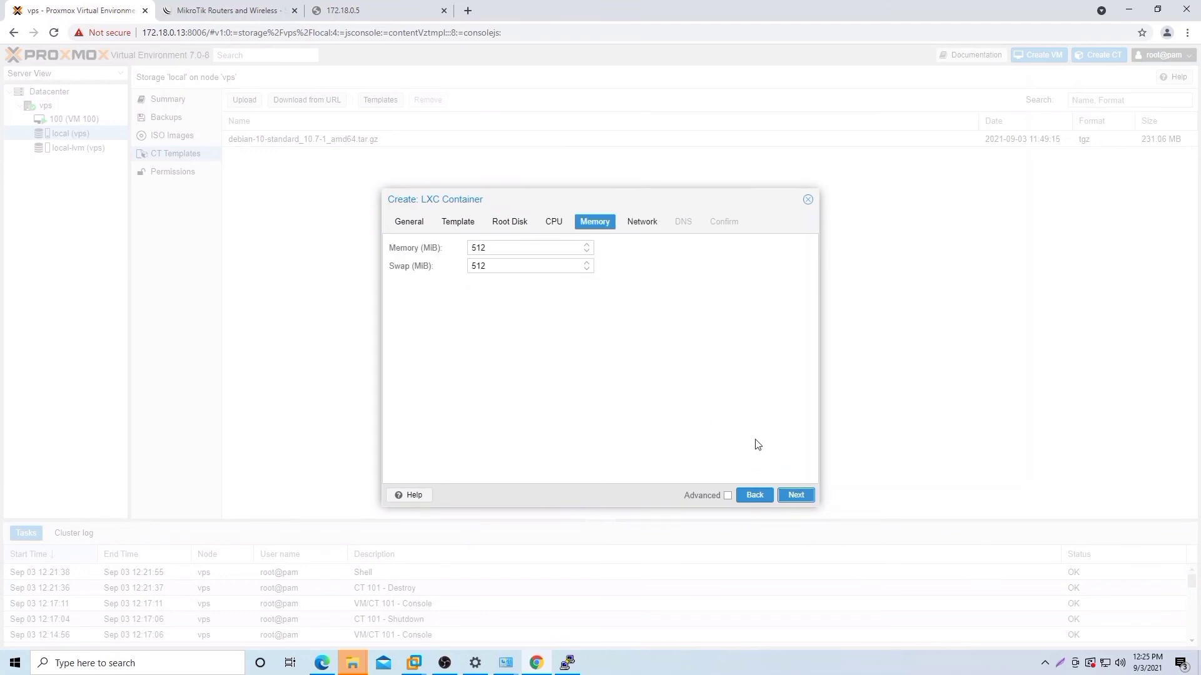
{"action": "double_click", "coordinate": [491, 248]}
{"action": "key", "text": "BackSpace"}
{"action": "type", "text": "1024"}
{"action": "left_click", "coordinate": [797, 495]}
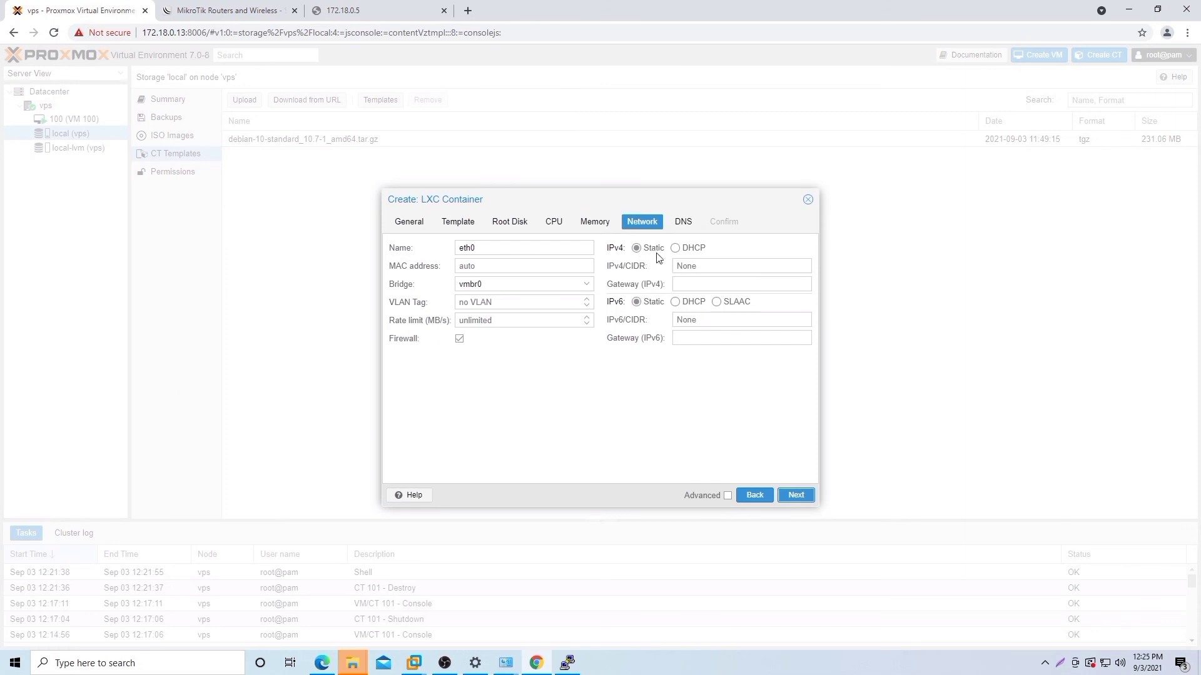
Step: Give the container static IP 172.18.0.100/24 with gateway 172.18.0.1
{"action": "left_click", "coordinate": [686, 266]}
{"action": "type", "text": "172"}
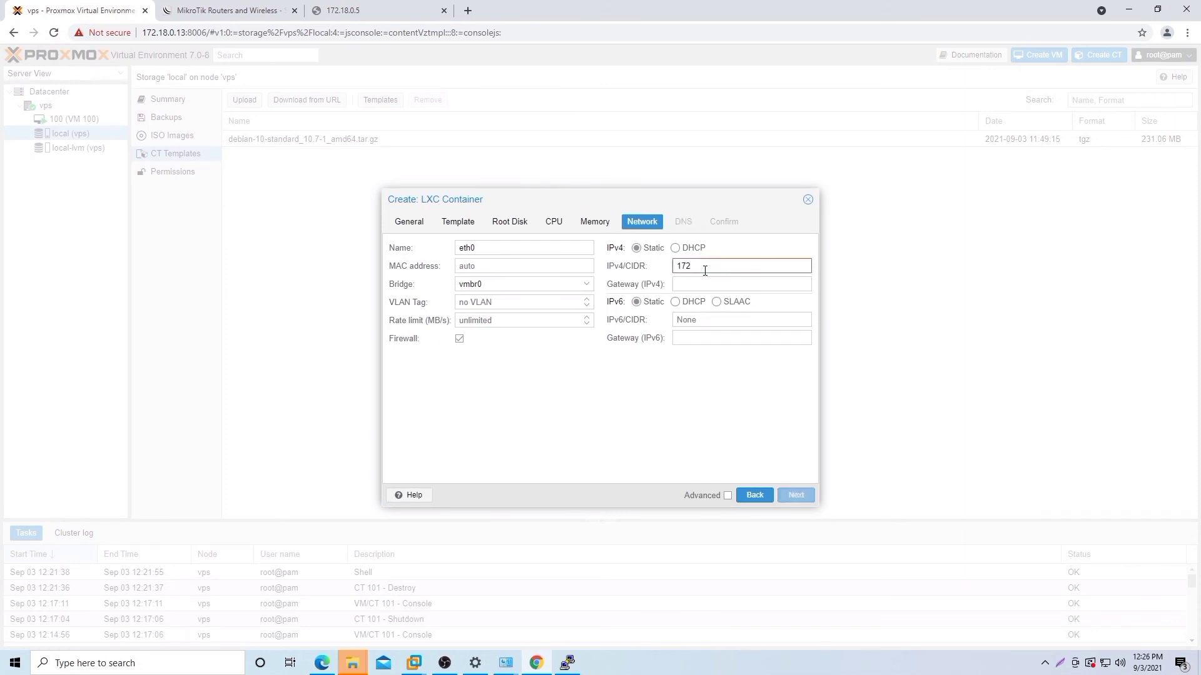
{"action": "type", "text": ".18.0.100/24"}
{"action": "left_click", "coordinate": [718, 279]}
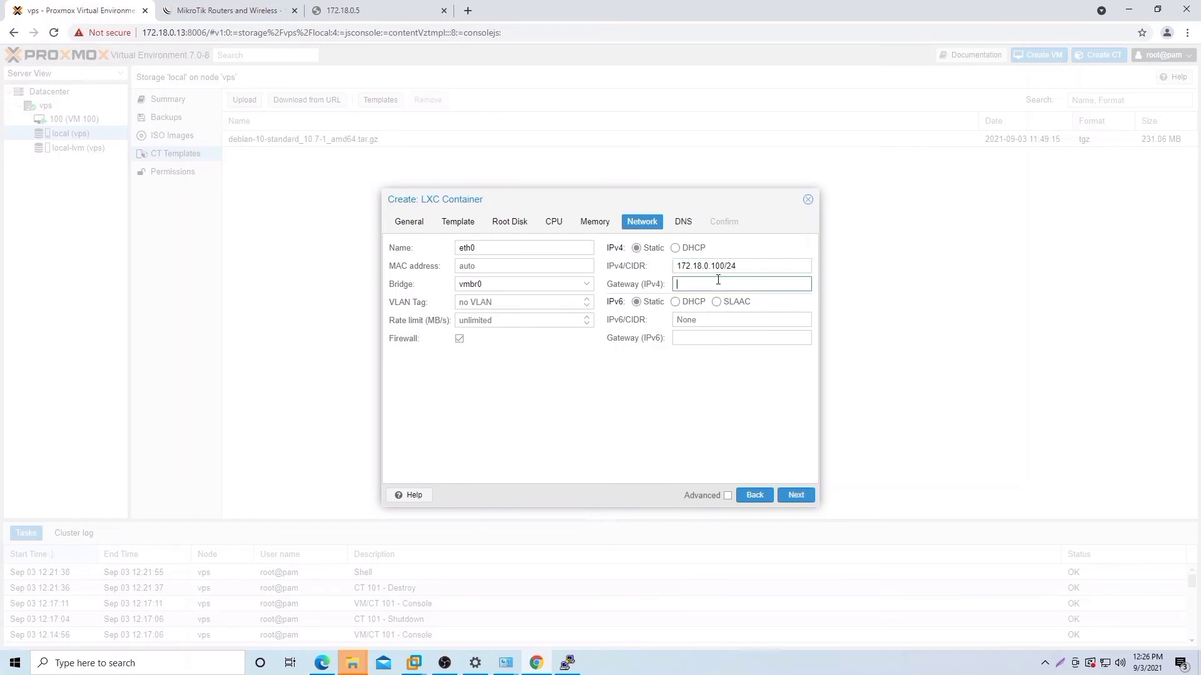
{"action": "type", "text": "172.18.0."}
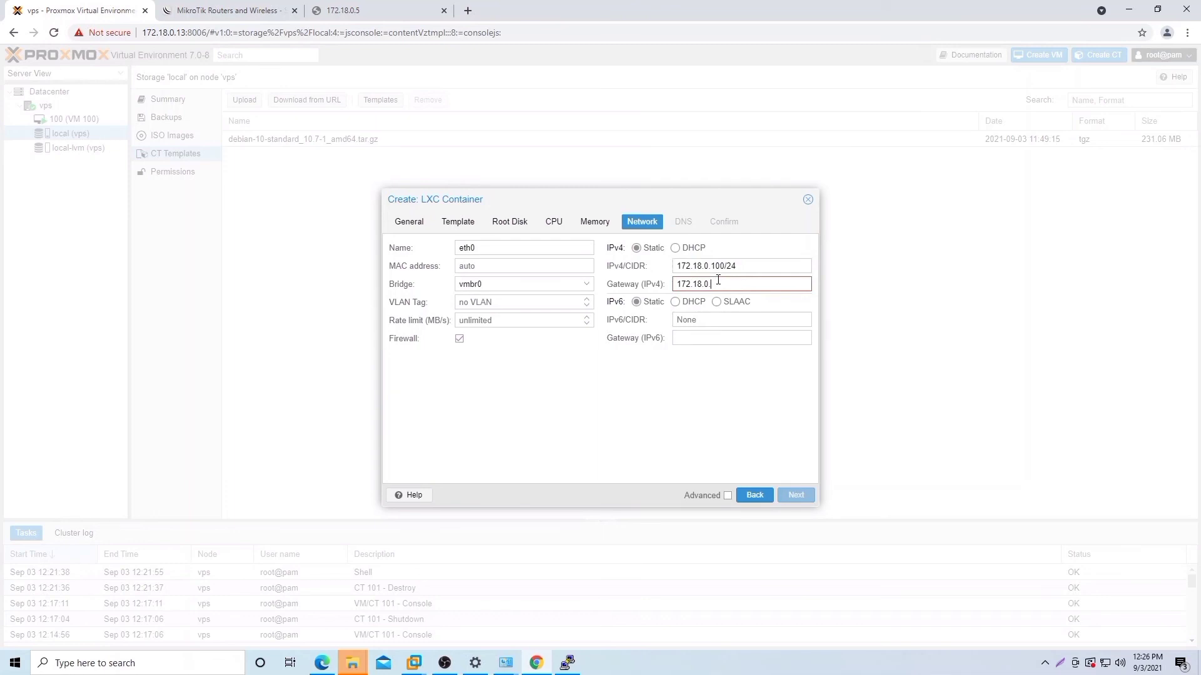
{"action": "type", "text": "1"}
{"action": "left_click", "coordinate": [794, 495]}
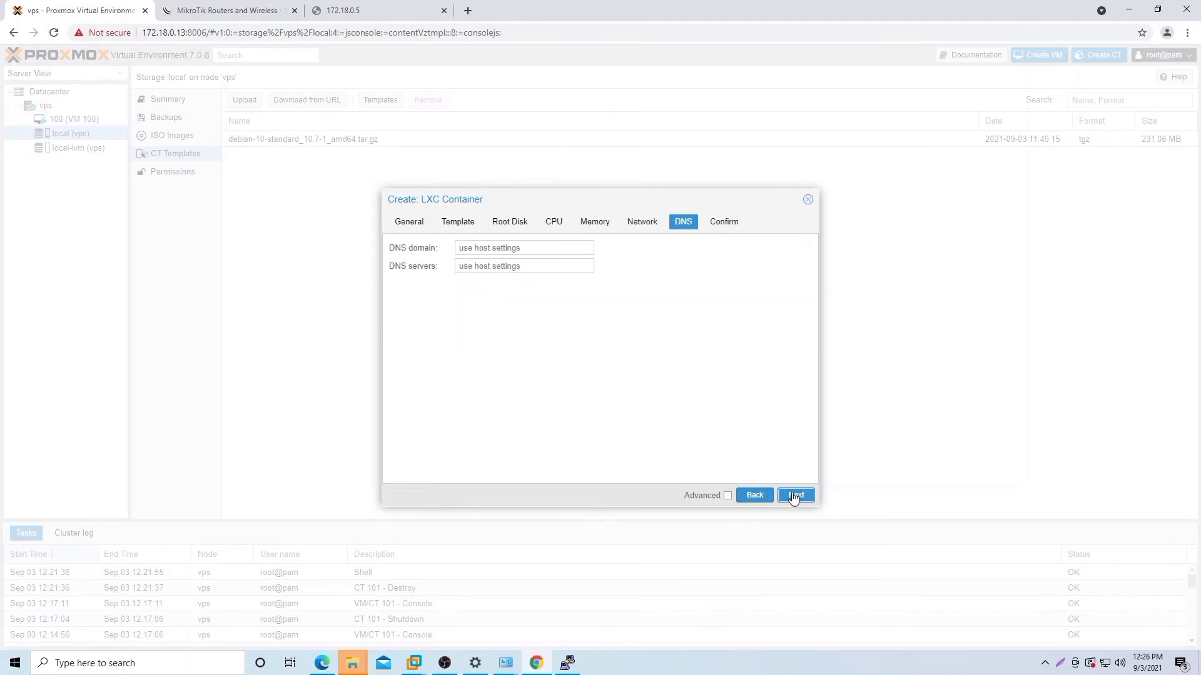
Step: Set DNS domain kelompok10.net and server 8.8.8.8, then confirm creating the container
{"action": "left_click", "coordinate": [549, 247]}
{"action": "type", "text": "kelomp"}
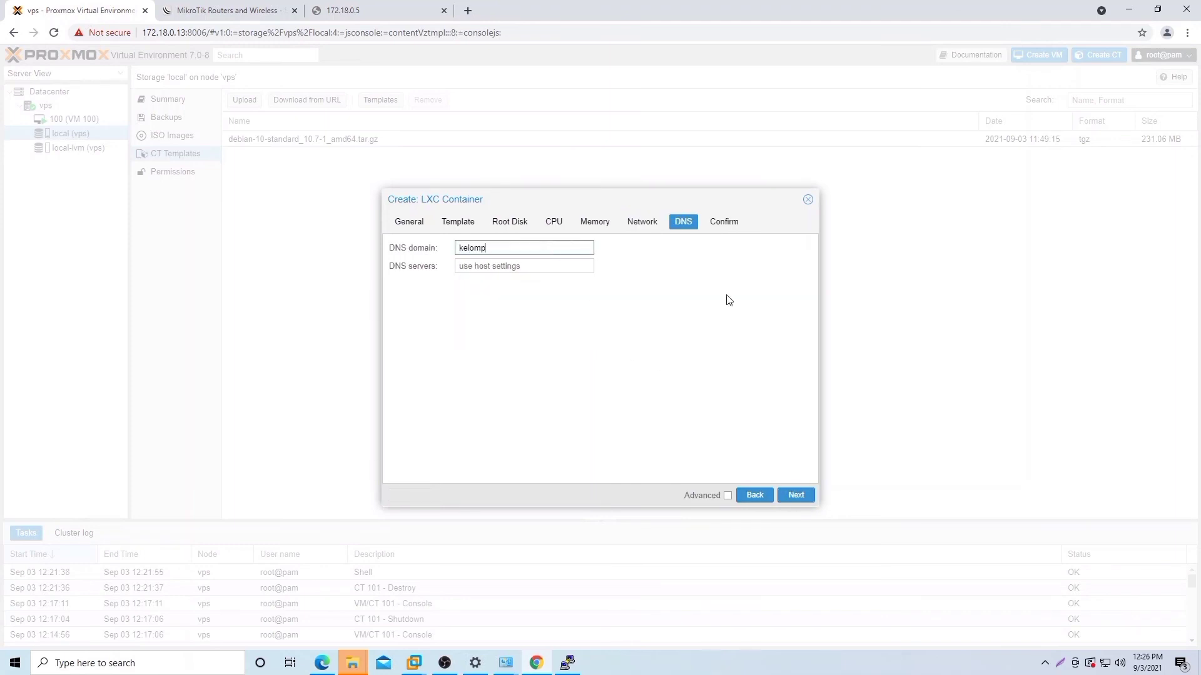
{"action": "type", "text": "ok10.net"}
{"action": "left_click", "coordinate": [555, 268]}
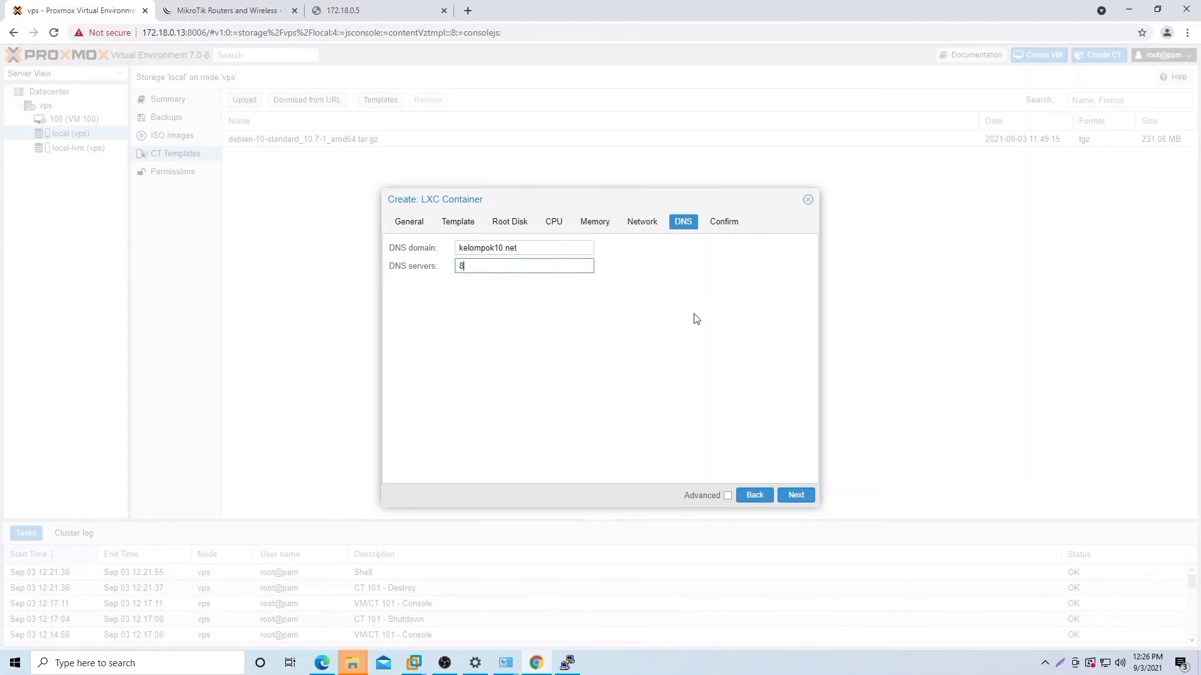
{"action": "type", "text": "8.8.8.8"}
{"action": "left_click", "coordinate": [799, 495]}
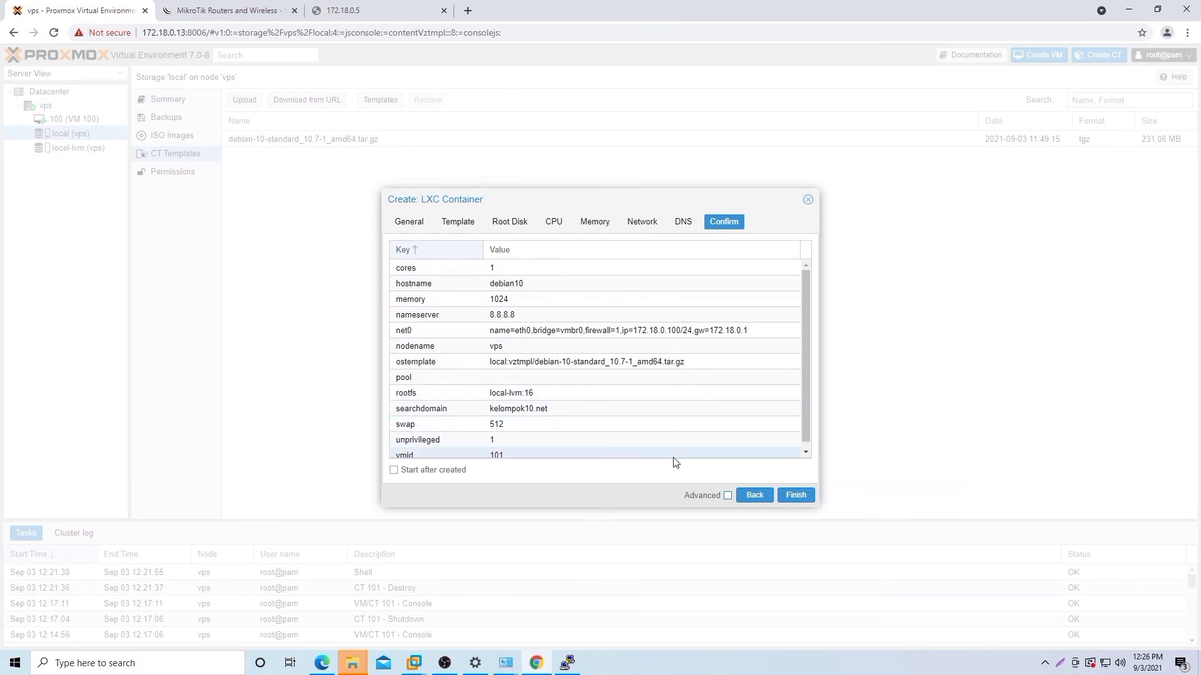
{"action": "left_click", "coordinate": [796, 495]}
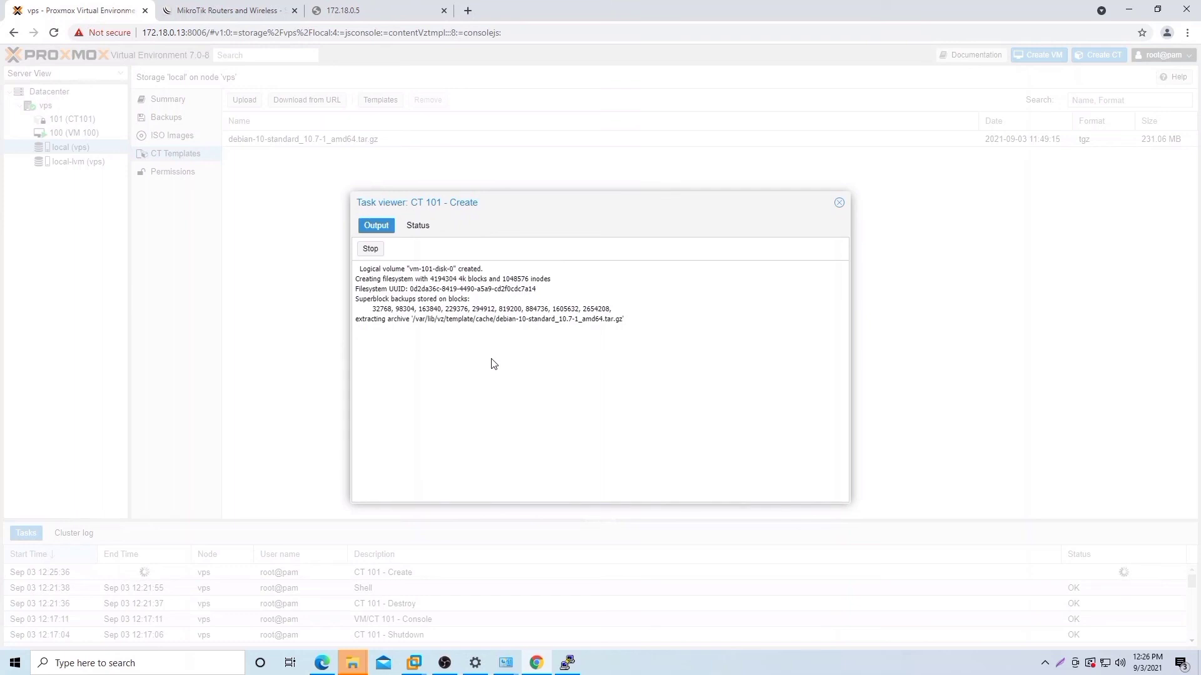
Step: Close the CT 101 creation log and check the task ended with TASK OK
{"action": "left_click", "coordinate": [839, 201]}
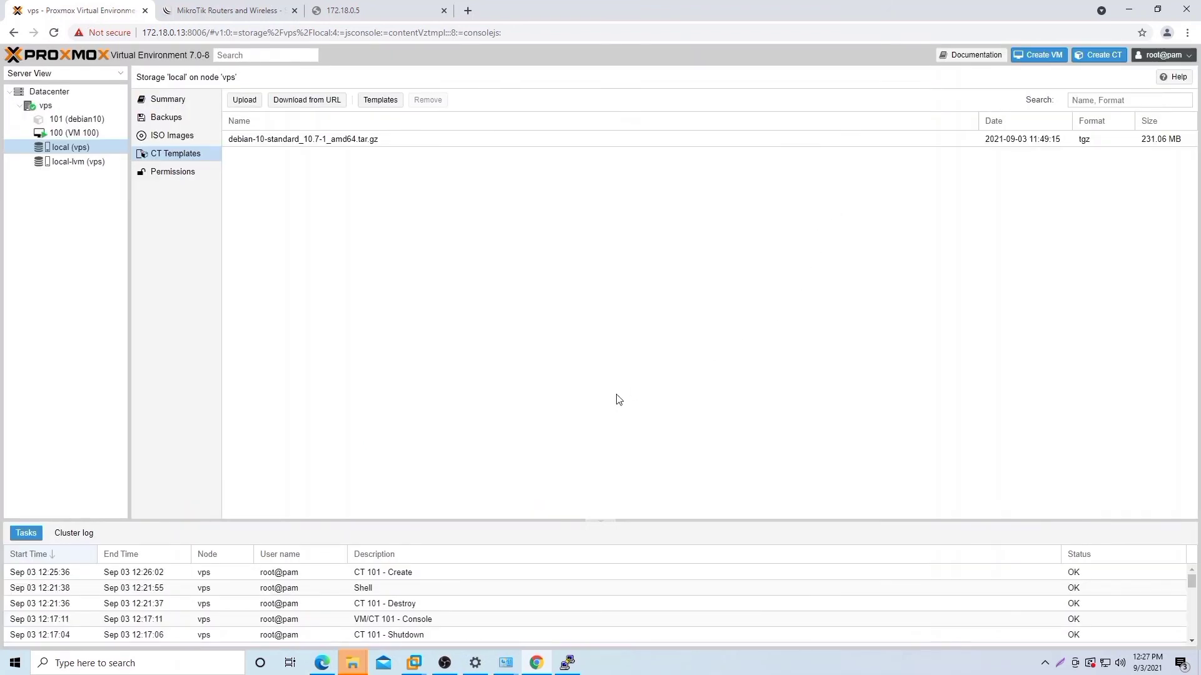
{"action": "left_click", "coordinate": [425, 574]}
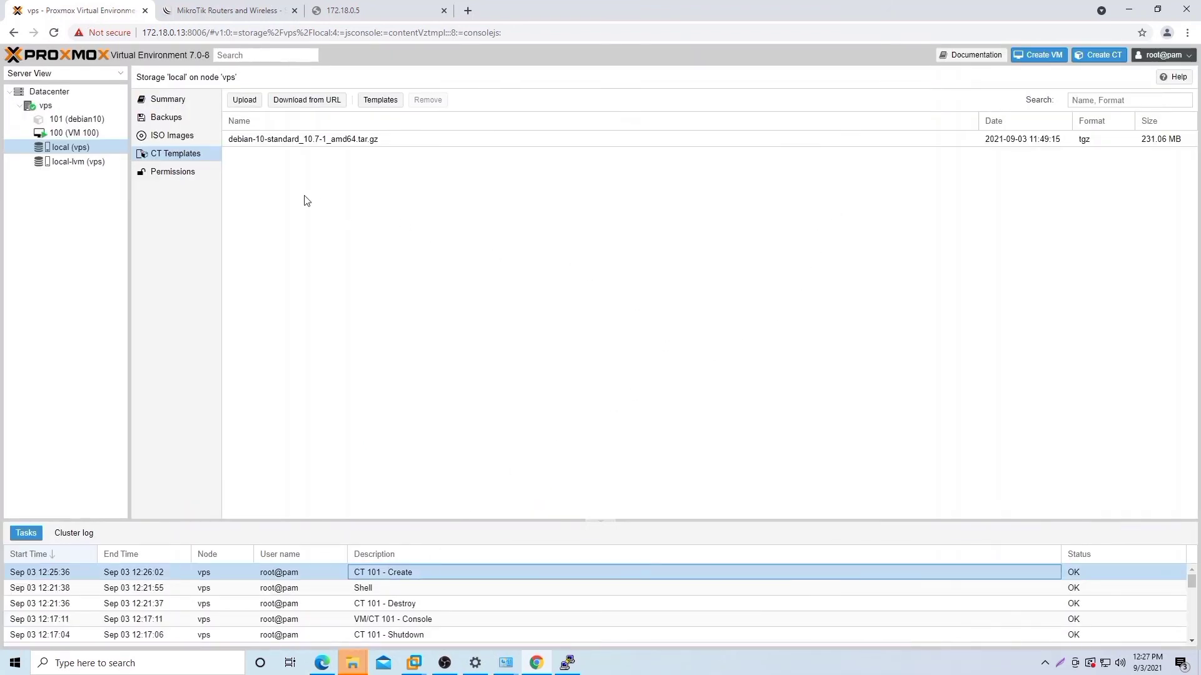
Step: Start container 101 from its context menu and log in as root in its console
{"action": "left_click", "coordinate": [100, 118]}
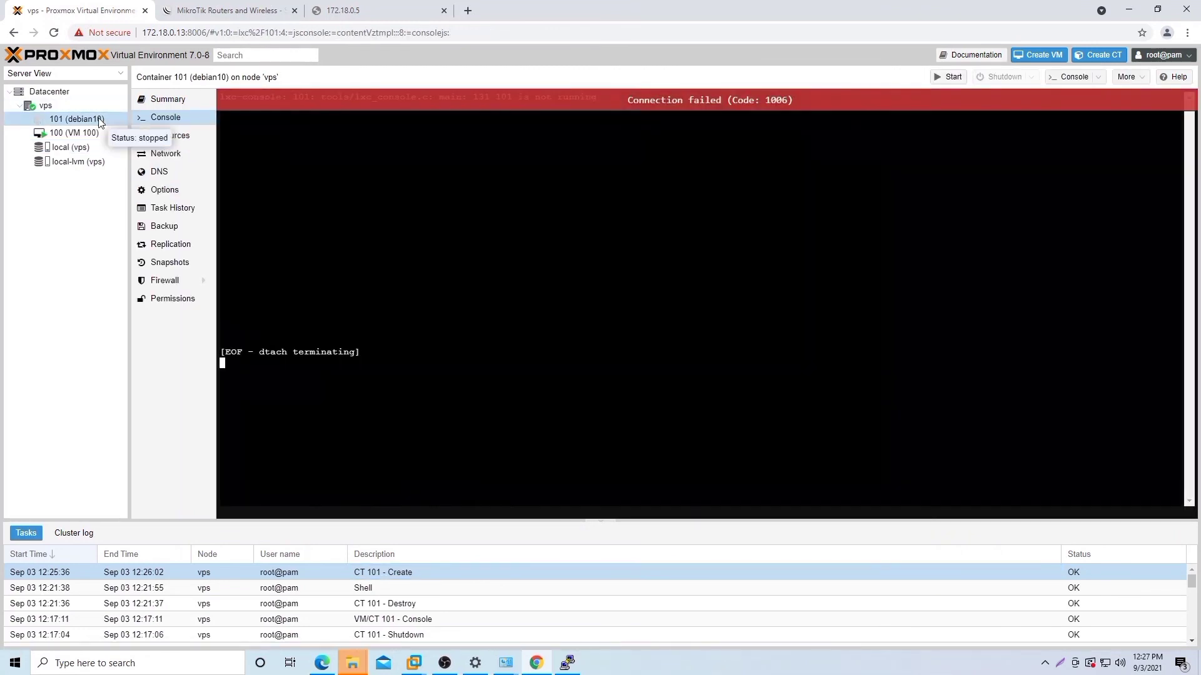
{"action": "right_click", "coordinate": [99, 119]}
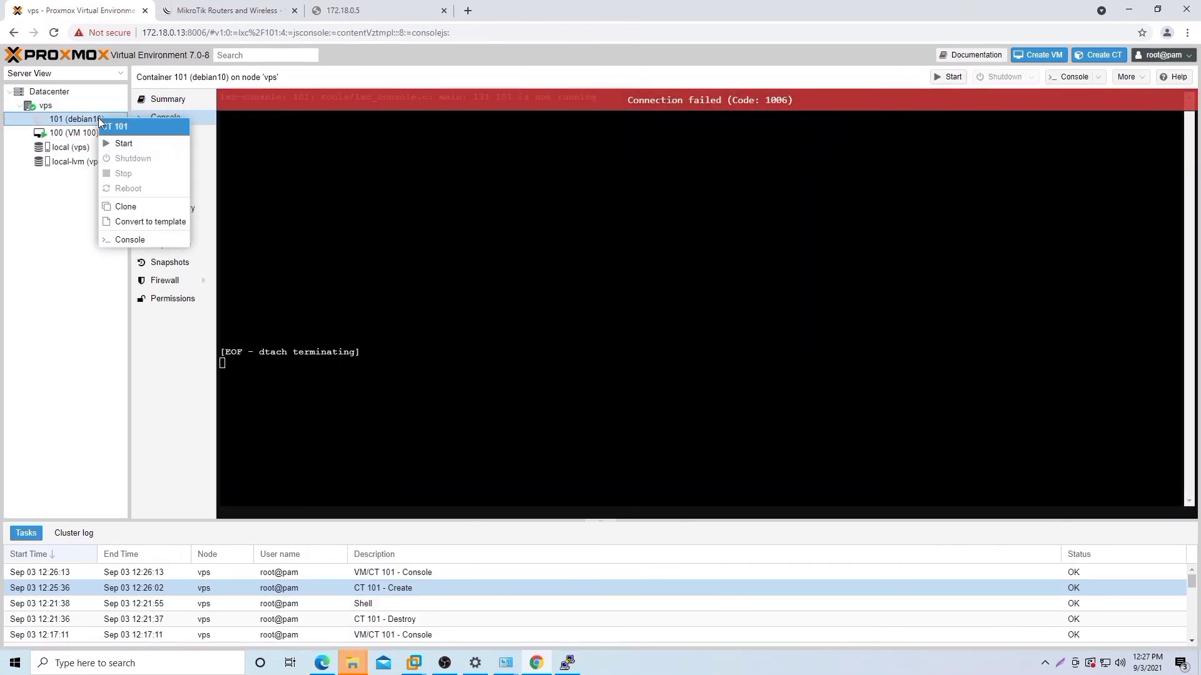
{"action": "left_click", "coordinate": [119, 143]}
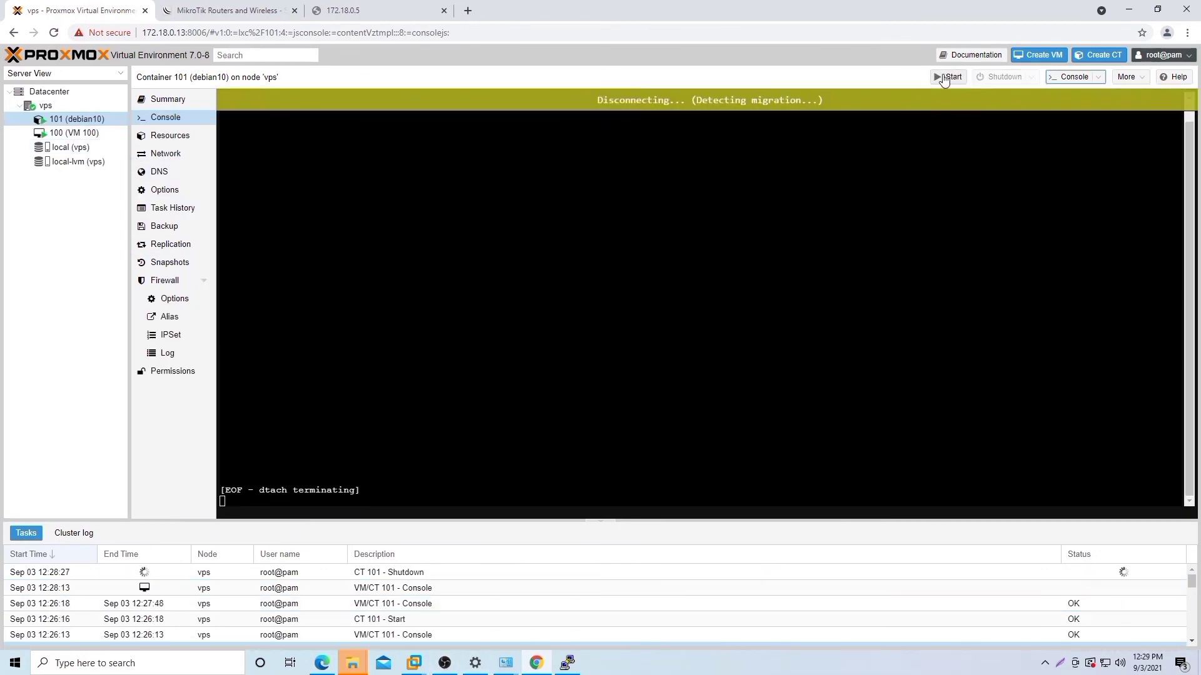
{"action": "left_click", "coordinate": [946, 77]}
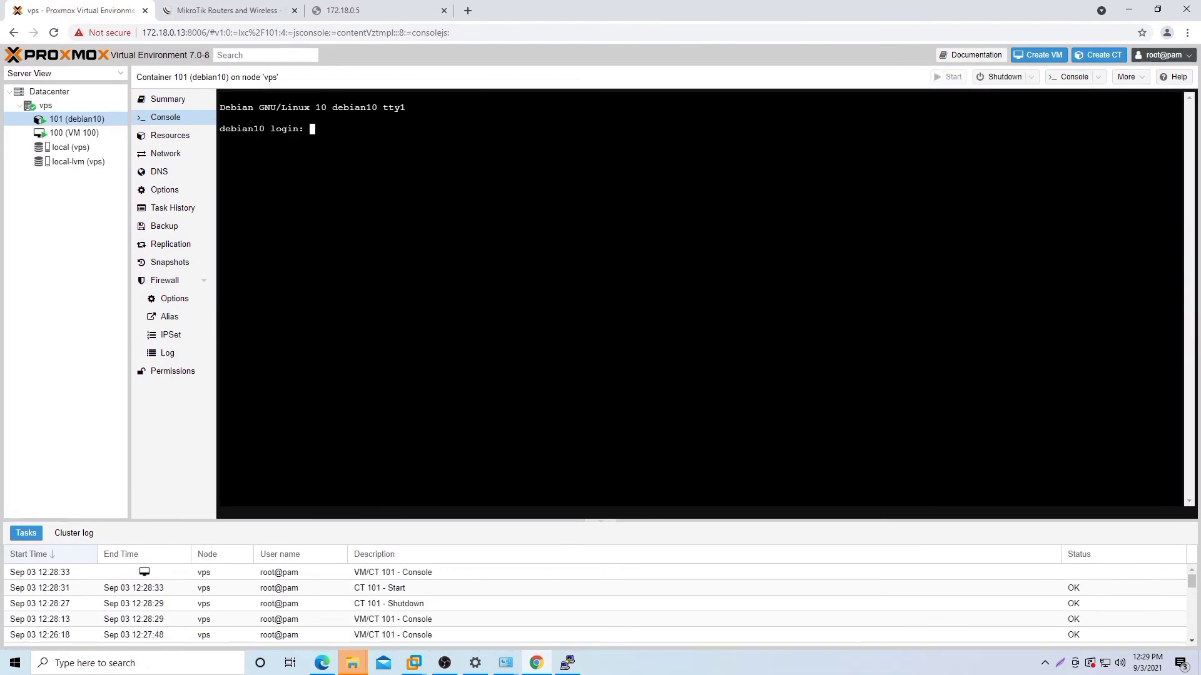
{"action": "type", "text": "root"}
{"action": "key", "text": "Return"}
{"action": "key", "text": "Return"}
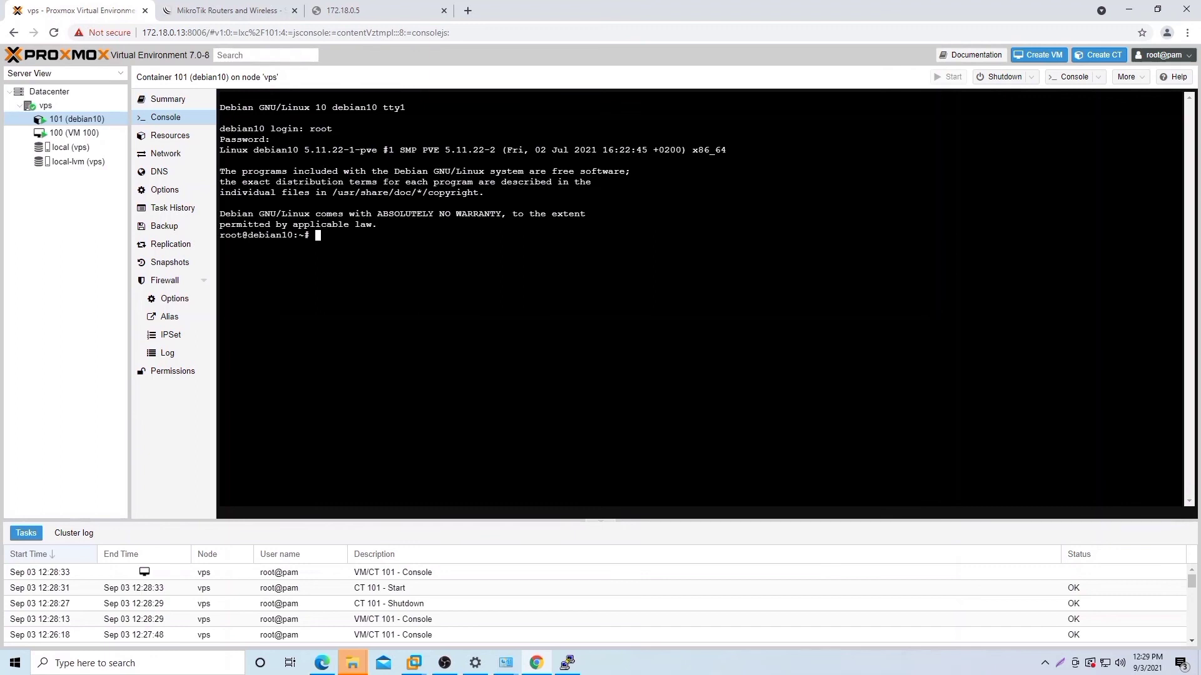
Step: Run ls and apt update, answering y, n, n to the three repository prompts
{"action": "type", "text": "ls"}
{"action": "key", "text": "Return"}
{"action": "type", "text": "apt update"}
{"action": "key", "text": "Return"}
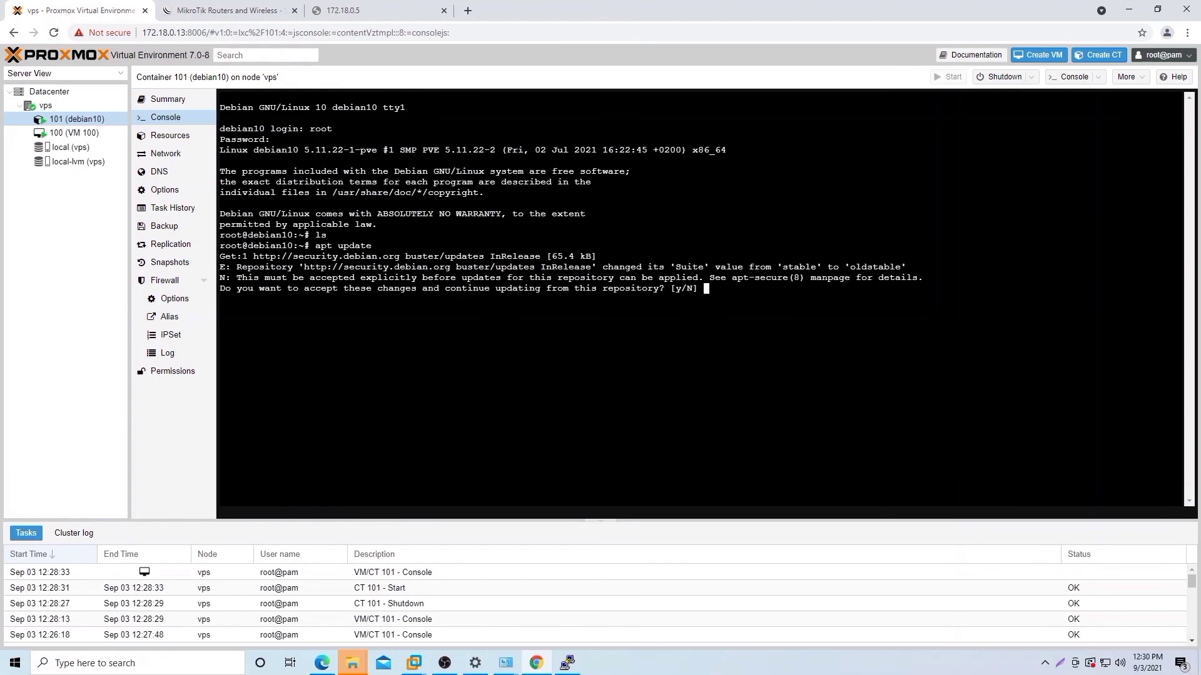
{"action": "type", "text": "y"}
{"action": "key", "text": "Return"}
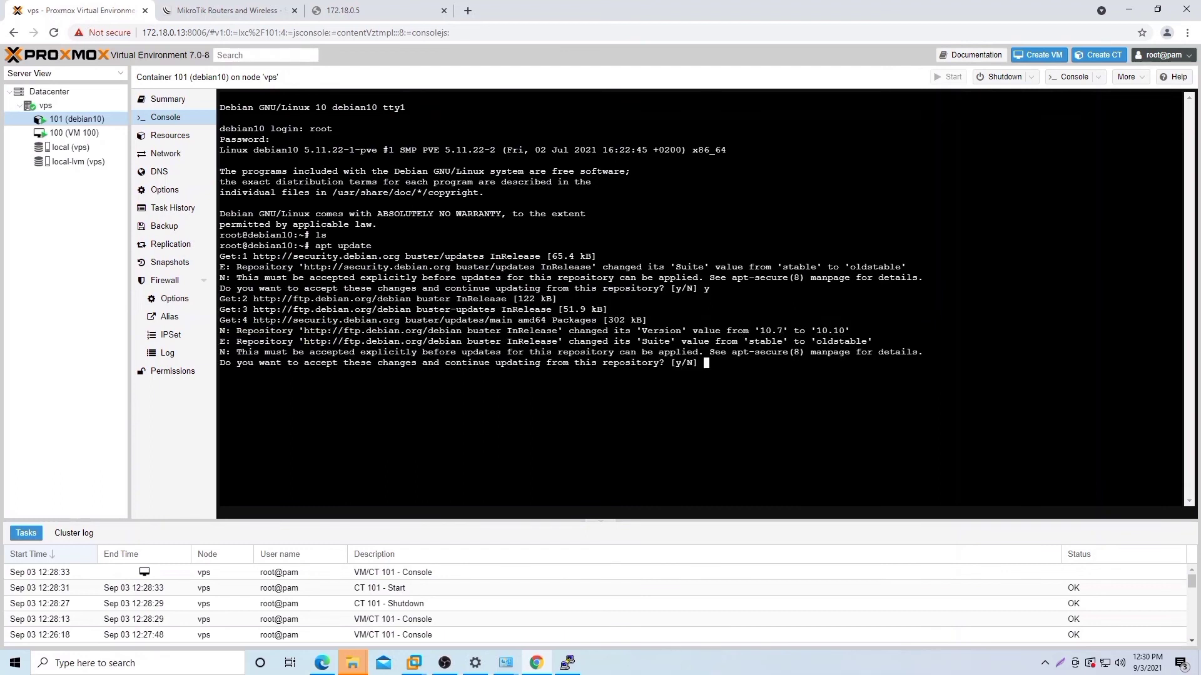
{"action": "type", "text": "n"}
{"action": "key", "text": "Return"}
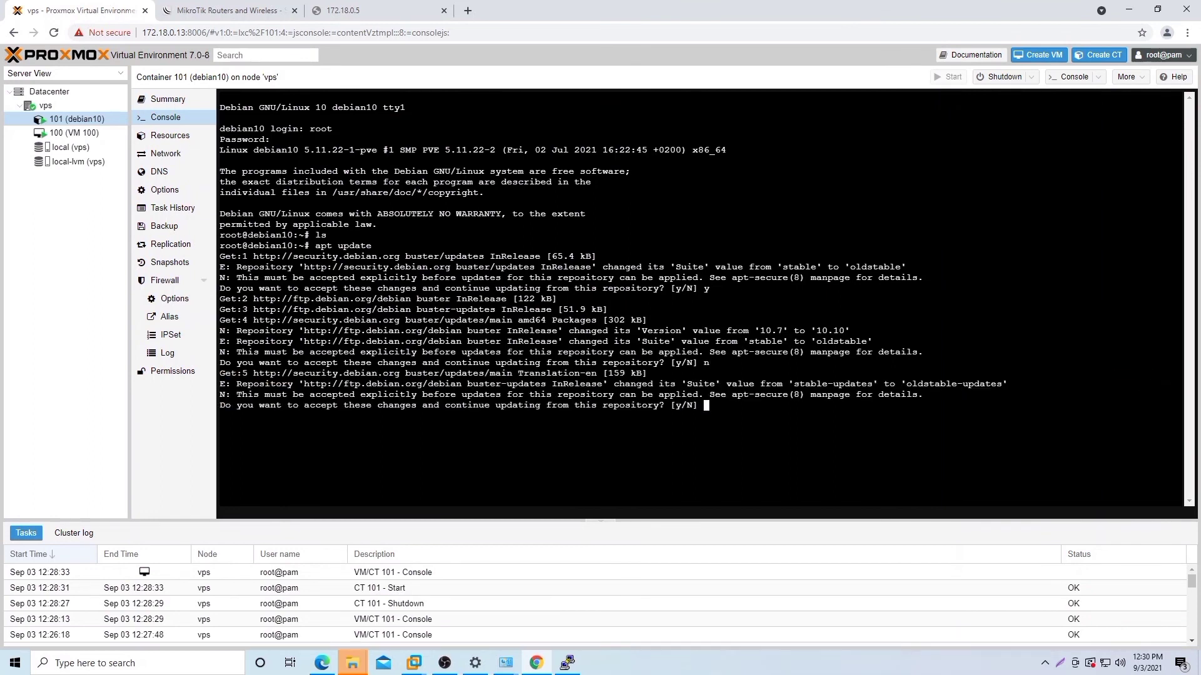
{"action": "type", "text": "n"}
{"action": "key", "text": "Return"}
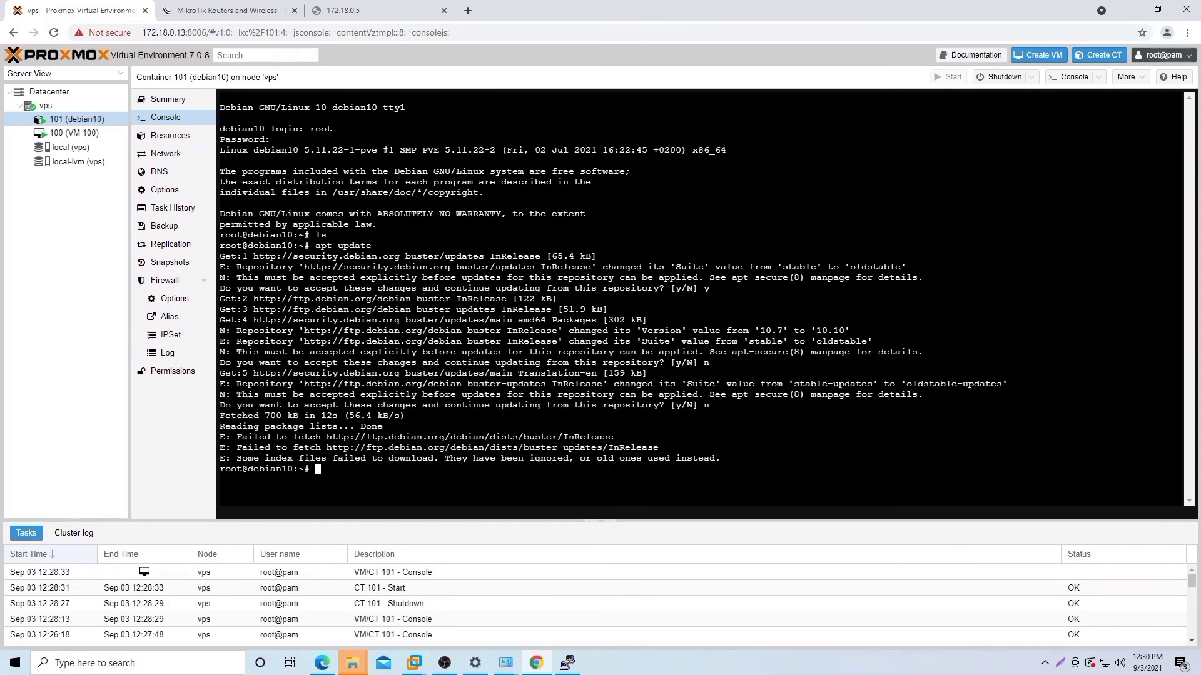
Step: Install apache2 and ssh with apt, confirming with y
{"action": "type", "text": "apt install apache2 ssh"}
{"action": "key", "text": "Return"}
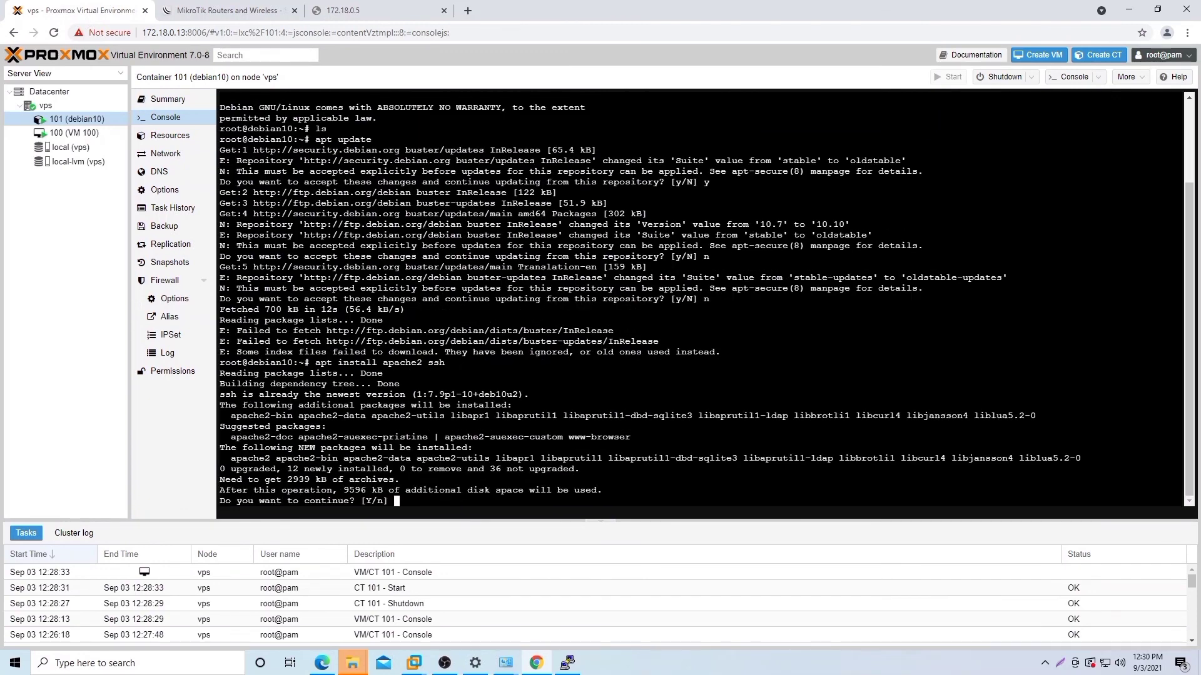
{"action": "type", "text": "y"}
{"action": "key", "text": "Return"}
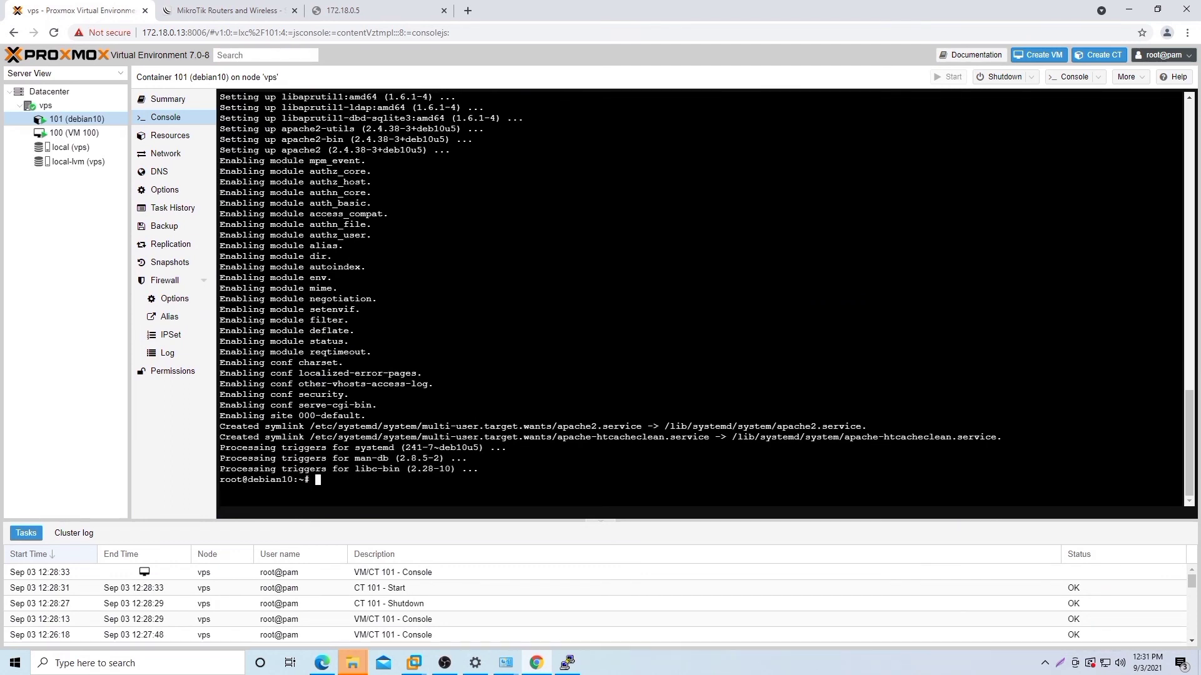
Step: After apache2 finishes installing, type useradd kelompok10 -m -d /home/kelompok10 at the prompt
{"action": "type", "text": "useradd kelompok10 -m -d /home/kelompok10"}
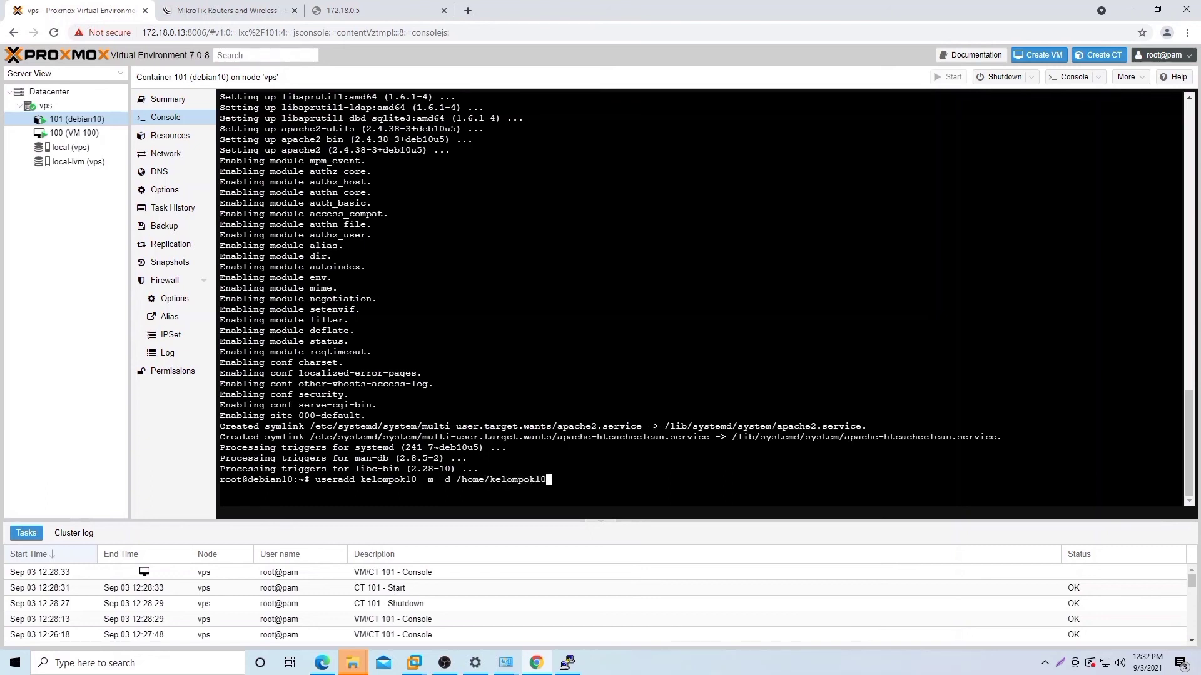
Step: Add user kelompok10 with home /home/kelompok10, set its password, then close the 172.18.0.5 tab
{"action": "key", "text": "Return"}
{"action": "type", "text": "passwd kelompok 10"}
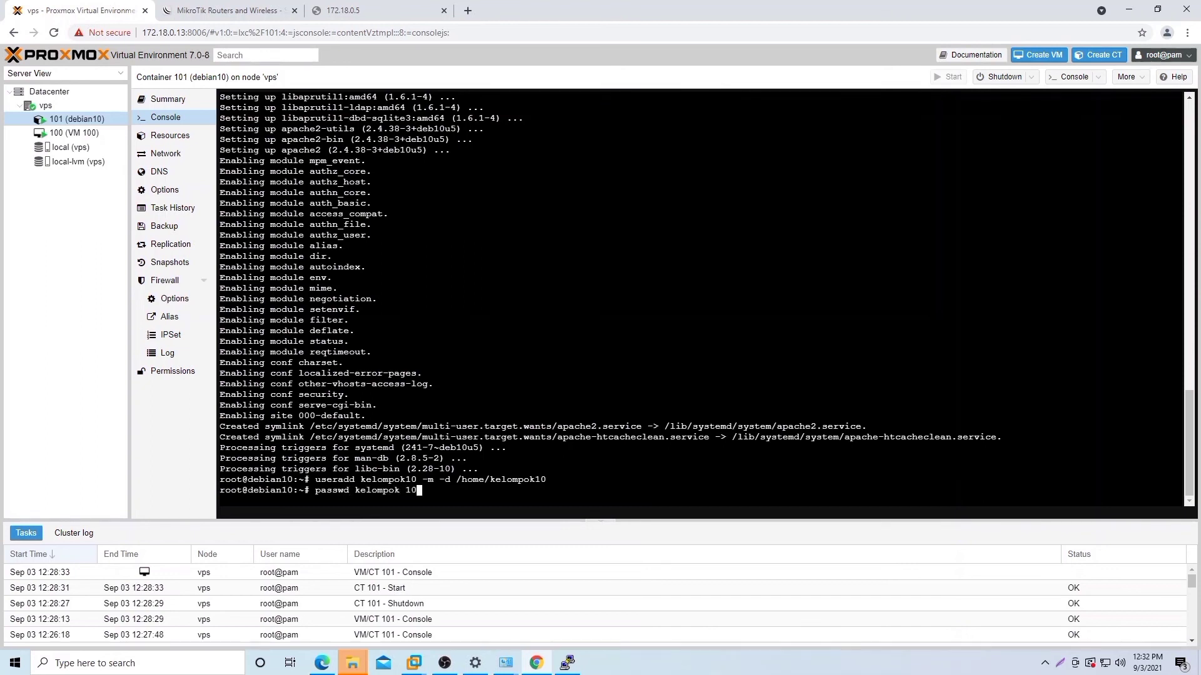
{"action": "key", "text": "BackSpace"}
{"action": "key", "text": "BackSpace"}
{"action": "key", "text": "BackSpace"}
{"action": "type", "text": "10"}
{"action": "key", "text": "Return"}
{"action": "key", "text": "Return"}
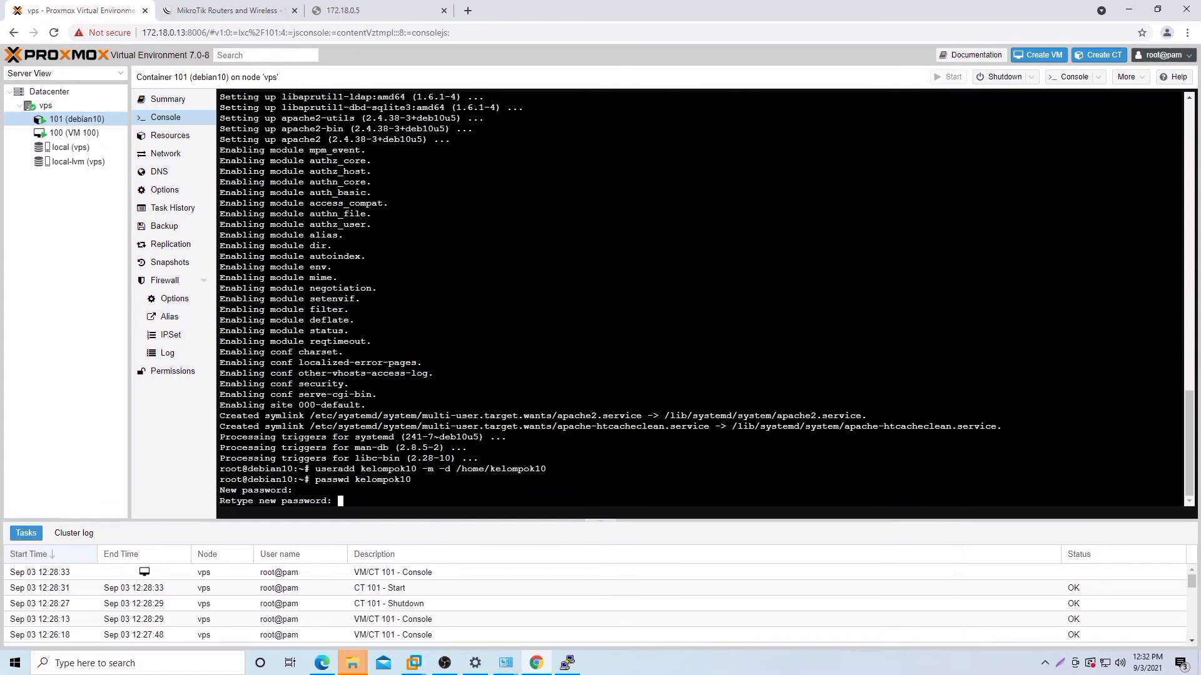
{"action": "key", "text": "Return"}
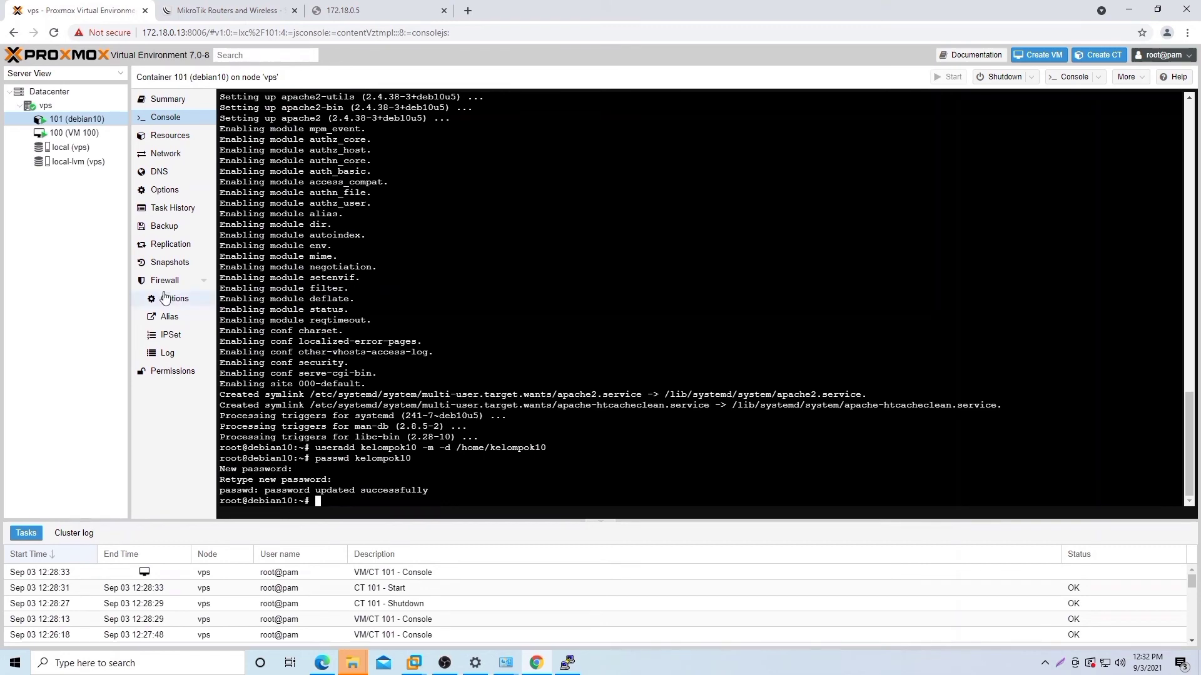
{"action": "left_click", "coordinate": [444, 12]}
Step: In Edge, close the leftover 172.18.0.5 and 172.18.0.70 tabs
{"action": "left_click", "coordinate": [332, 665]}
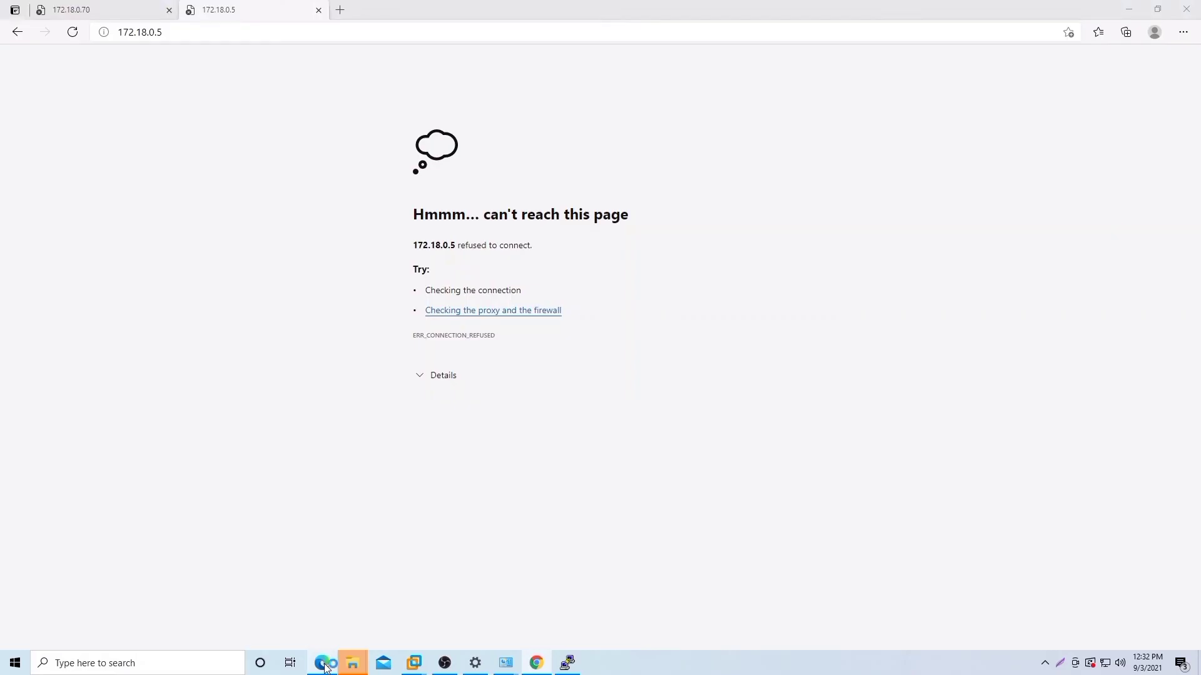
{"action": "left_click", "coordinate": [317, 11]}
{"action": "left_click", "coordinate": [169, 10]}
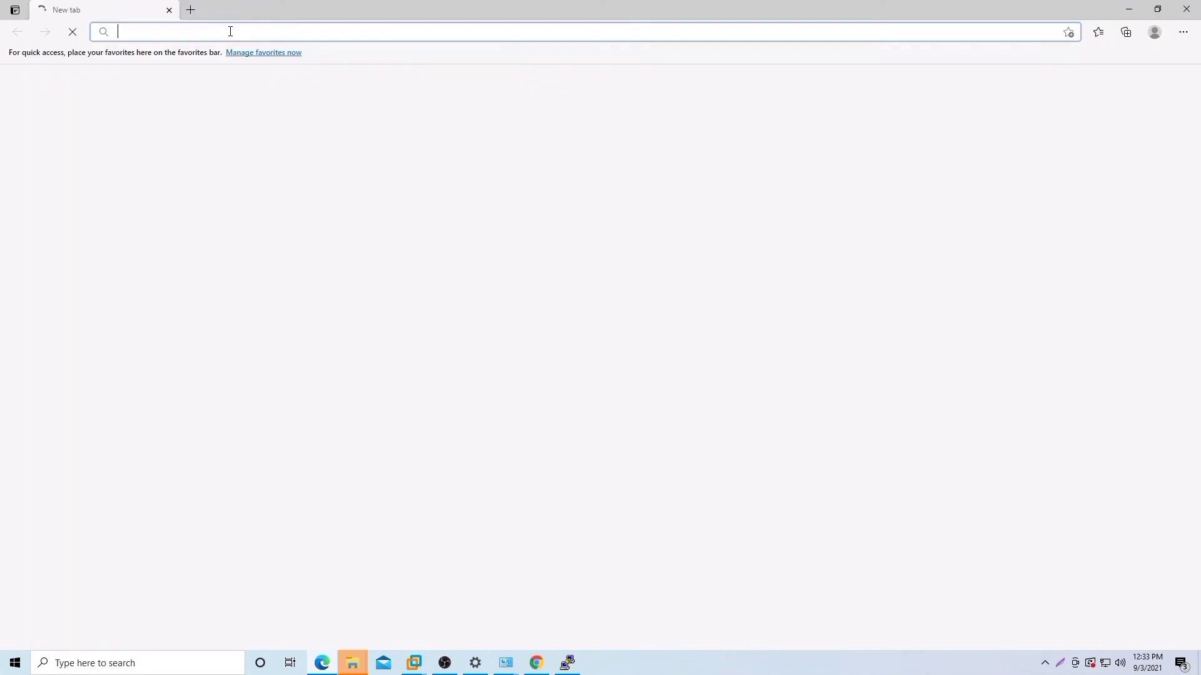
{"action": "type", "text": "htt"}
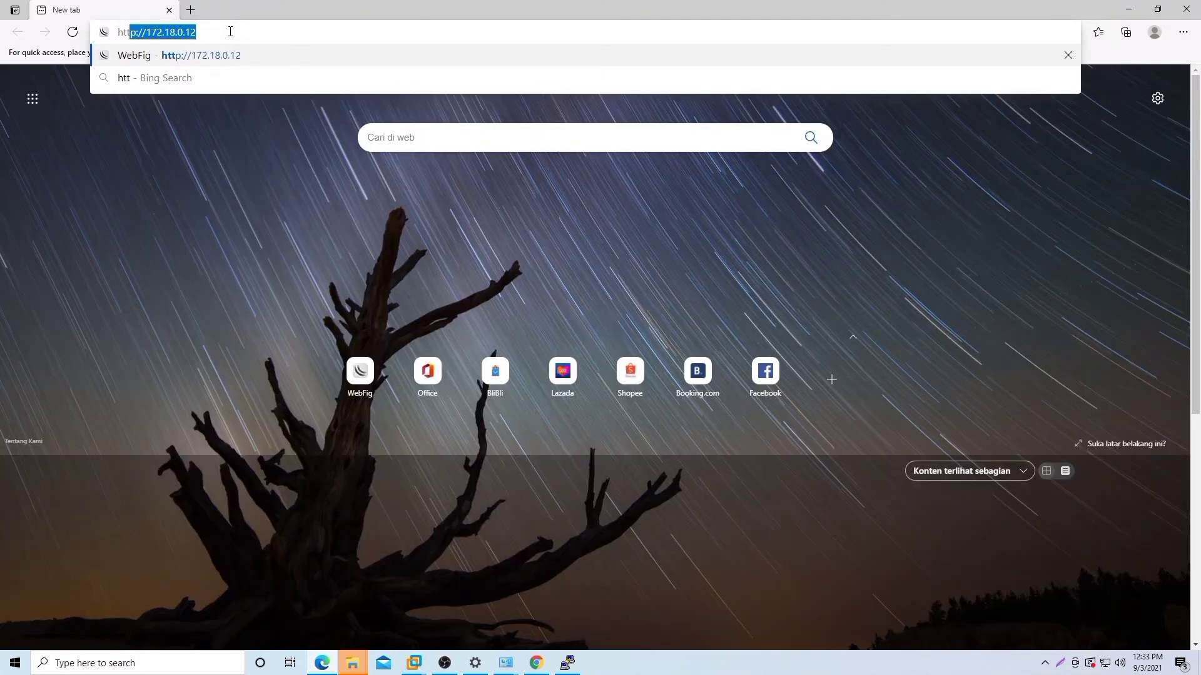
{"action": "type", "text": "p://"}
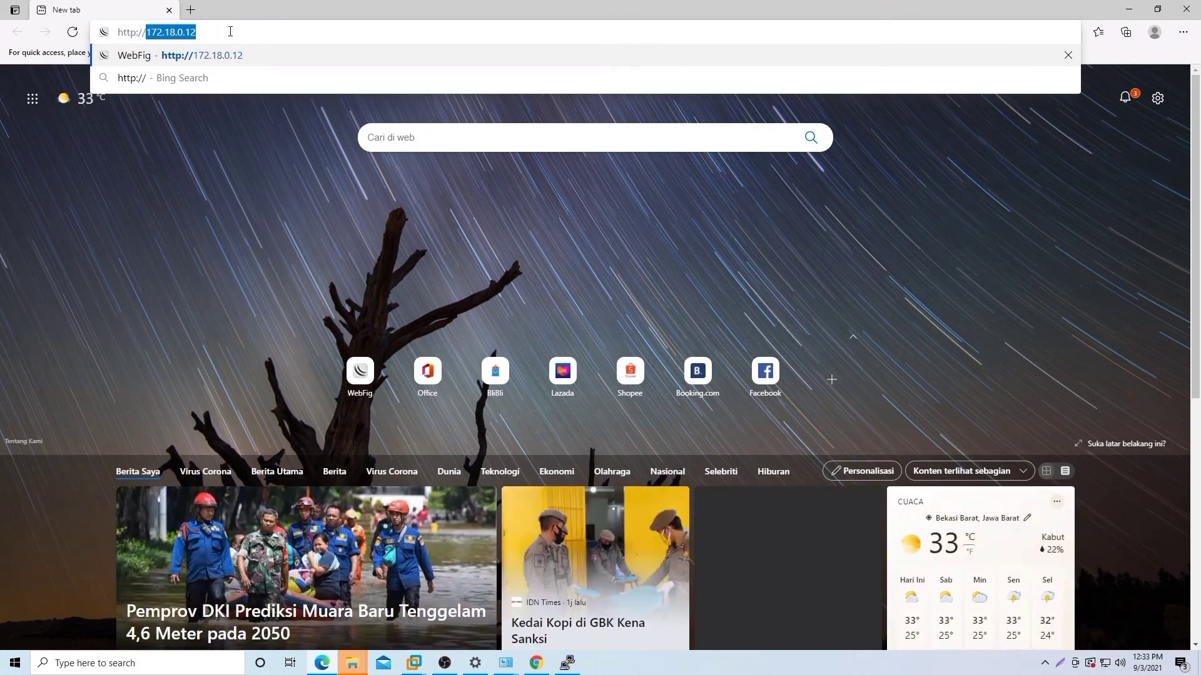
{"action": "type", "text": "172,"}
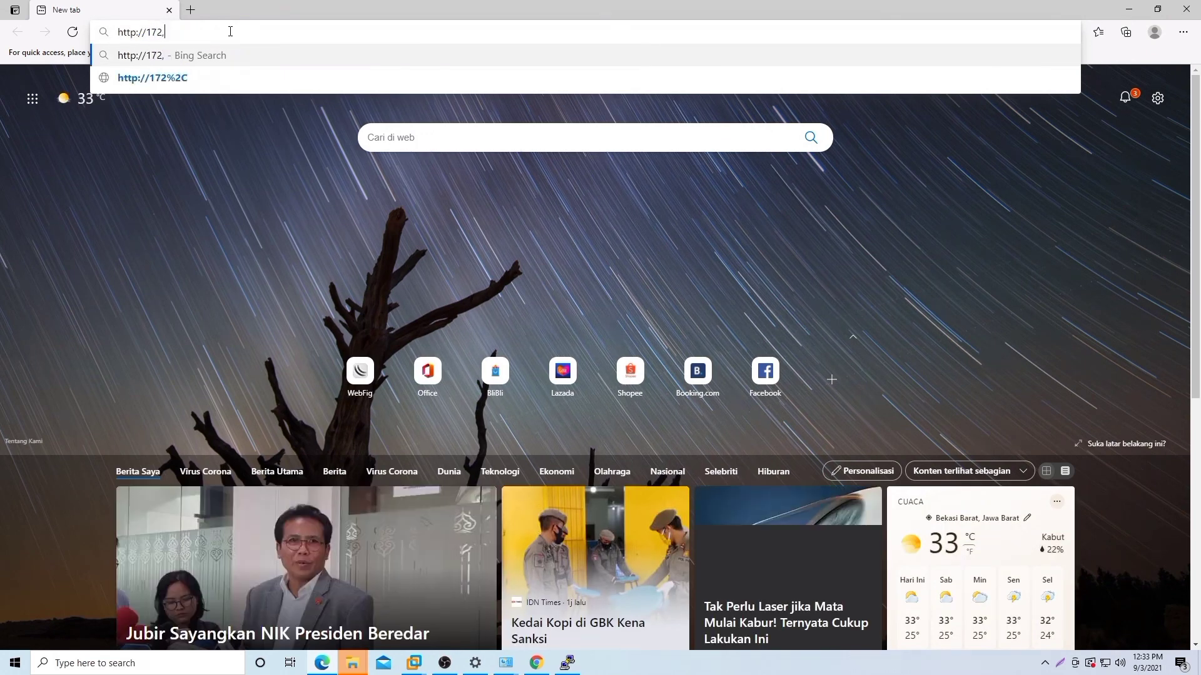
{"action": "type", "text": "18."}
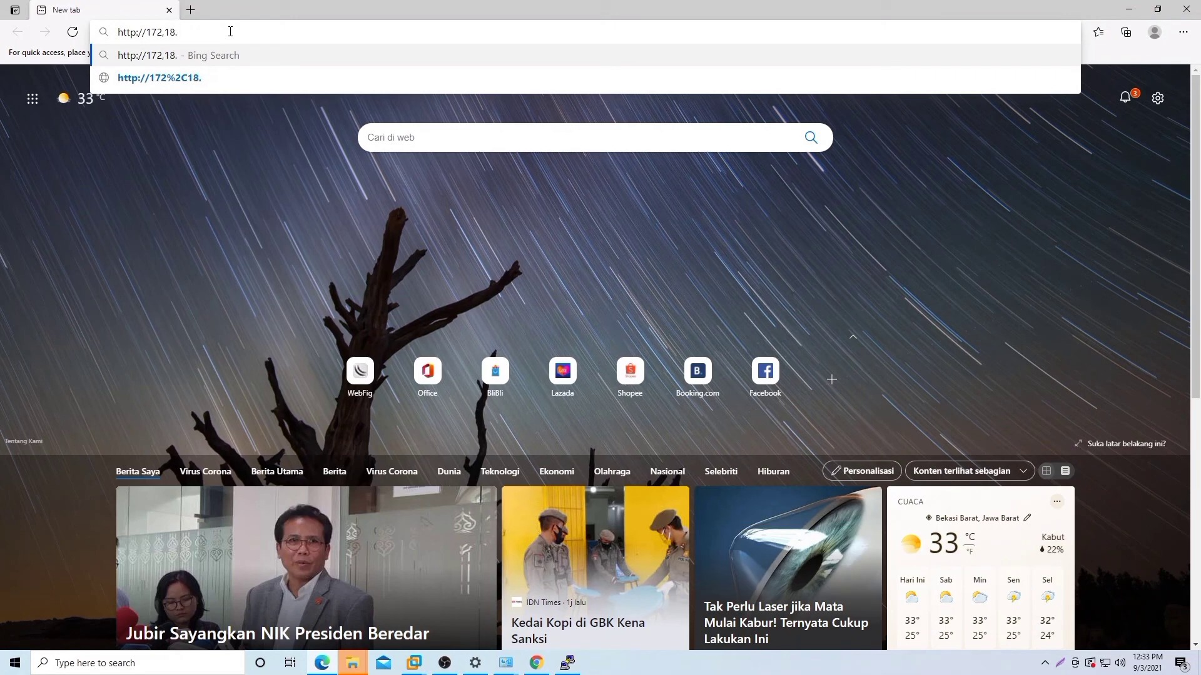
{"action": "key", "text": "BackSpace"}
{"action": "key", "text": "BackSpace"}
{"action": "key", "text": "BackSpace"}
{"action": "key", "text": "BackSpace"}
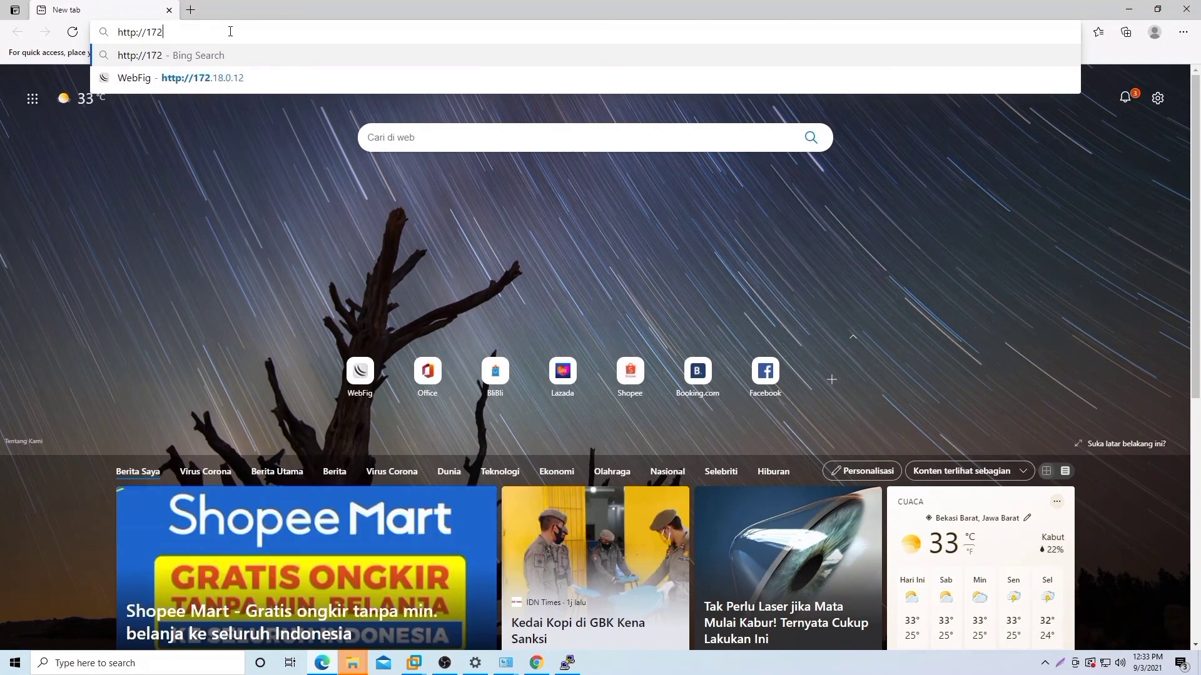
{"action": "type", "text": ".18"}
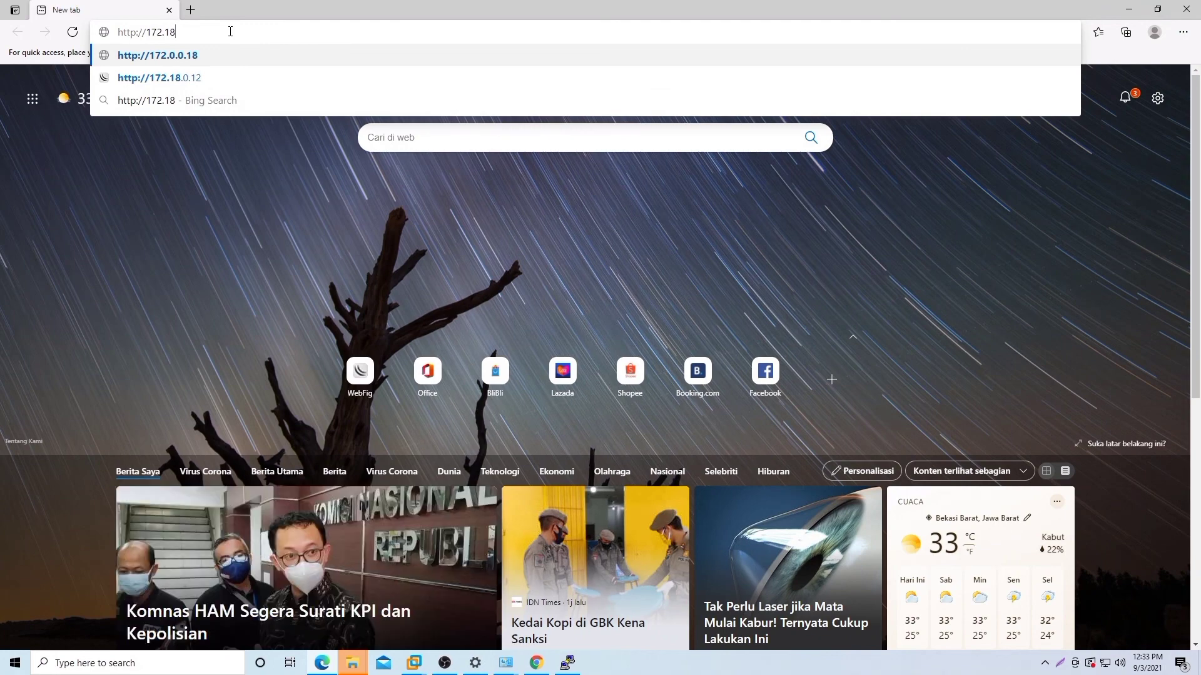
{"action": "type", "text": ".0"}
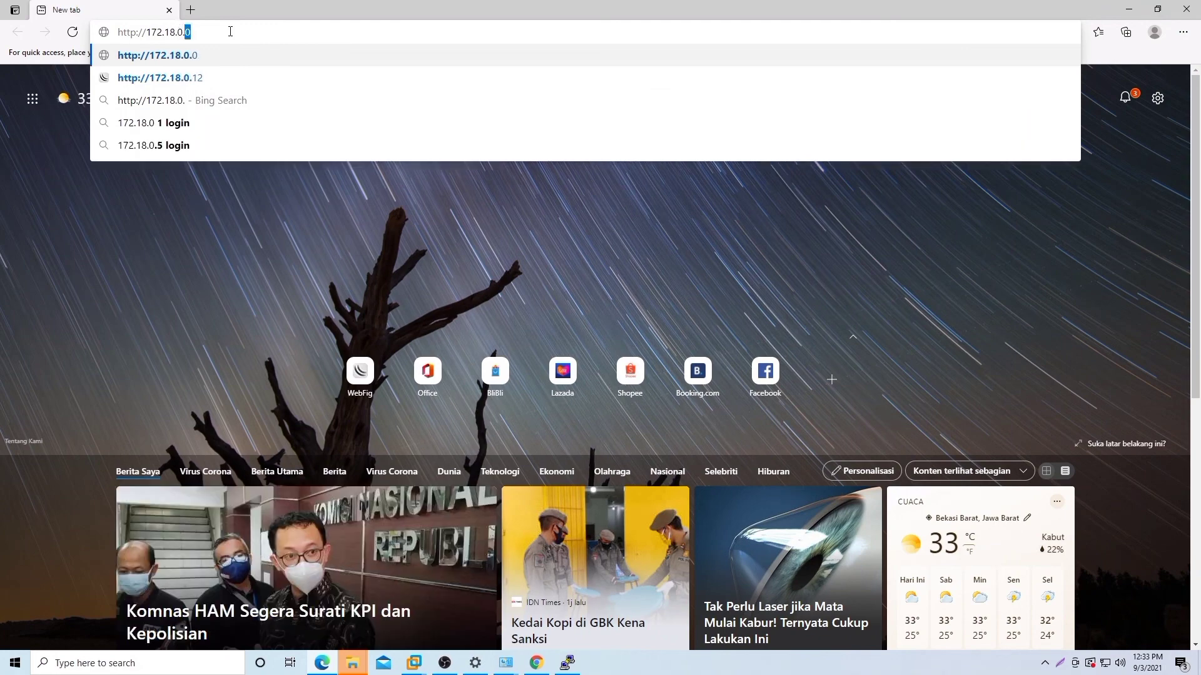
{"action": "type", "text": ".100"}
{"action": "key", "text": "Return"}
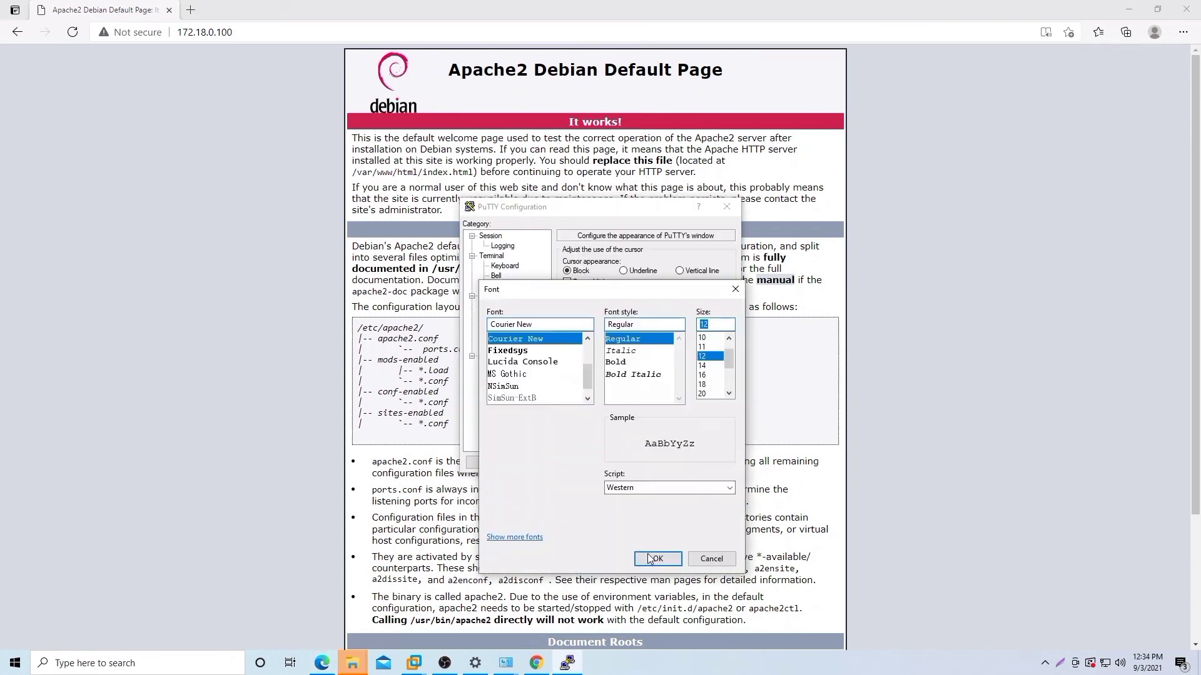
{"action": "left_click", "coordinate": [651, 559]}
Step: Accept the host key and log in to 172.18.0.100 as kelompok10 with its password
{"action": "left_click", "coordinate": [668, 465]}
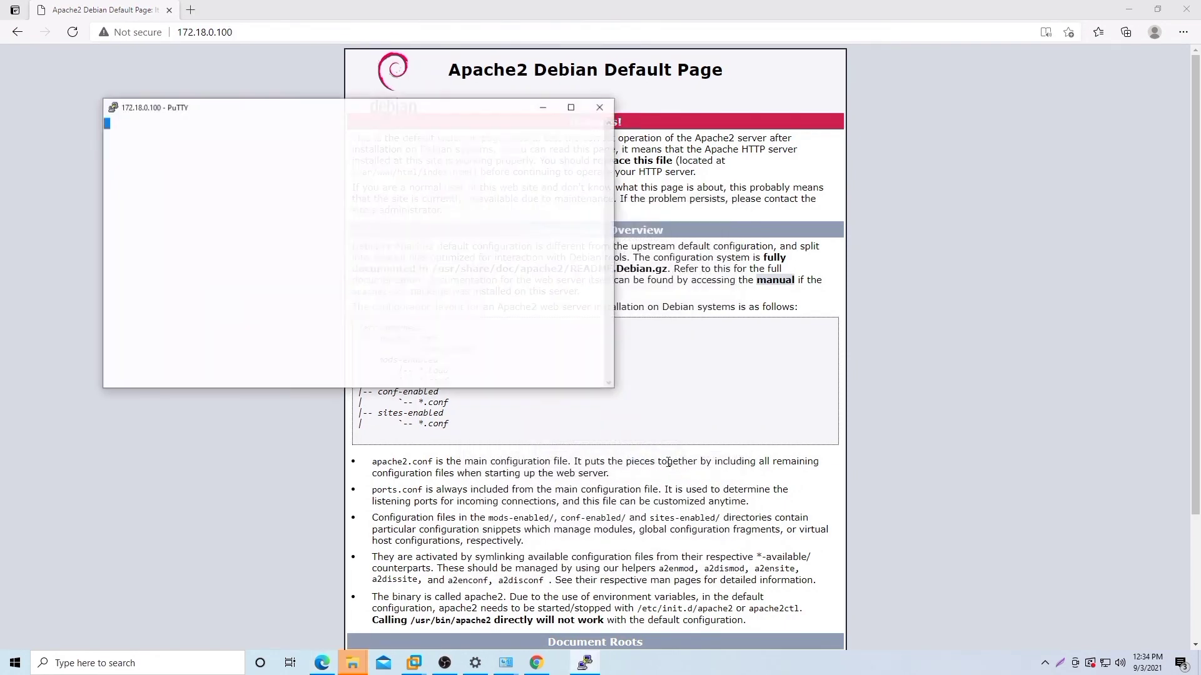
{"action": "left_click", "coordinate": [328, 324]}
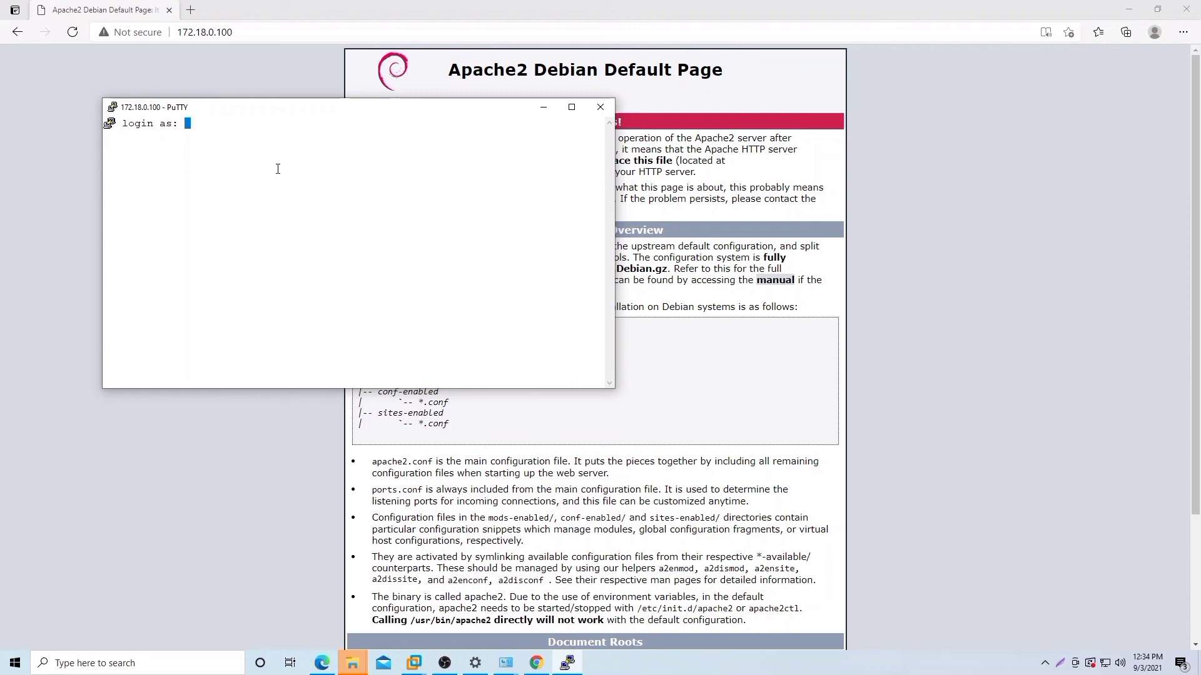
{"action": "type", "text": "kelompok10"}
{"action": "key", "text": "Return"}
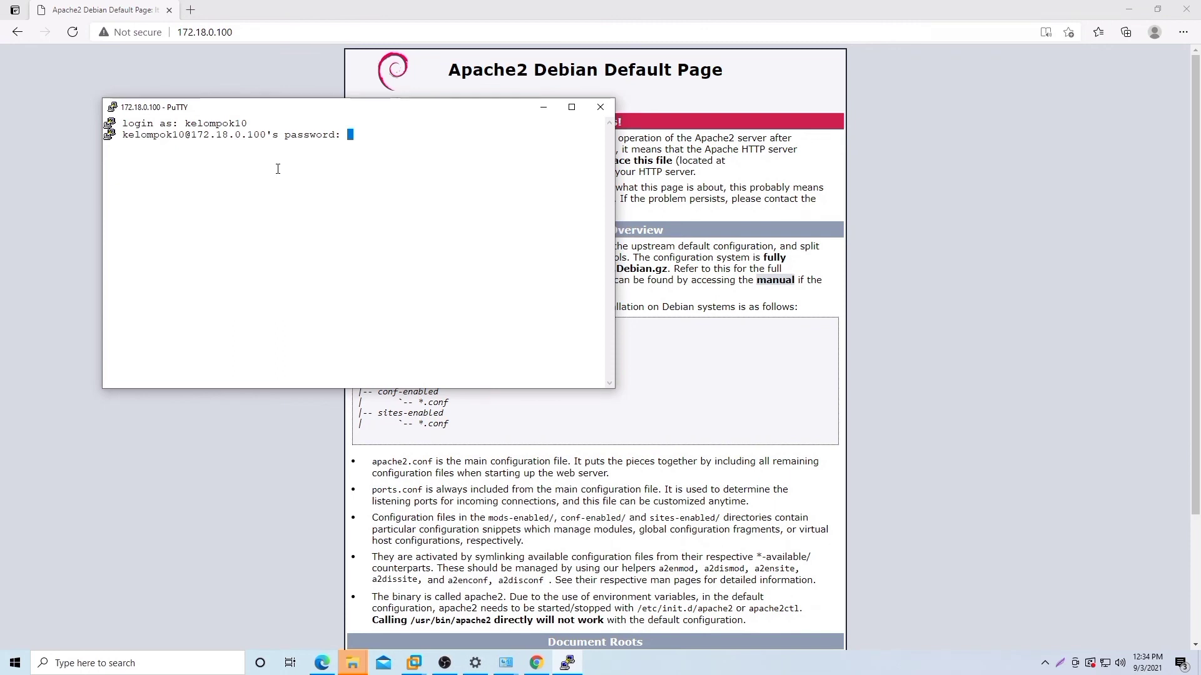
{"action": "key", "text": "Return"}
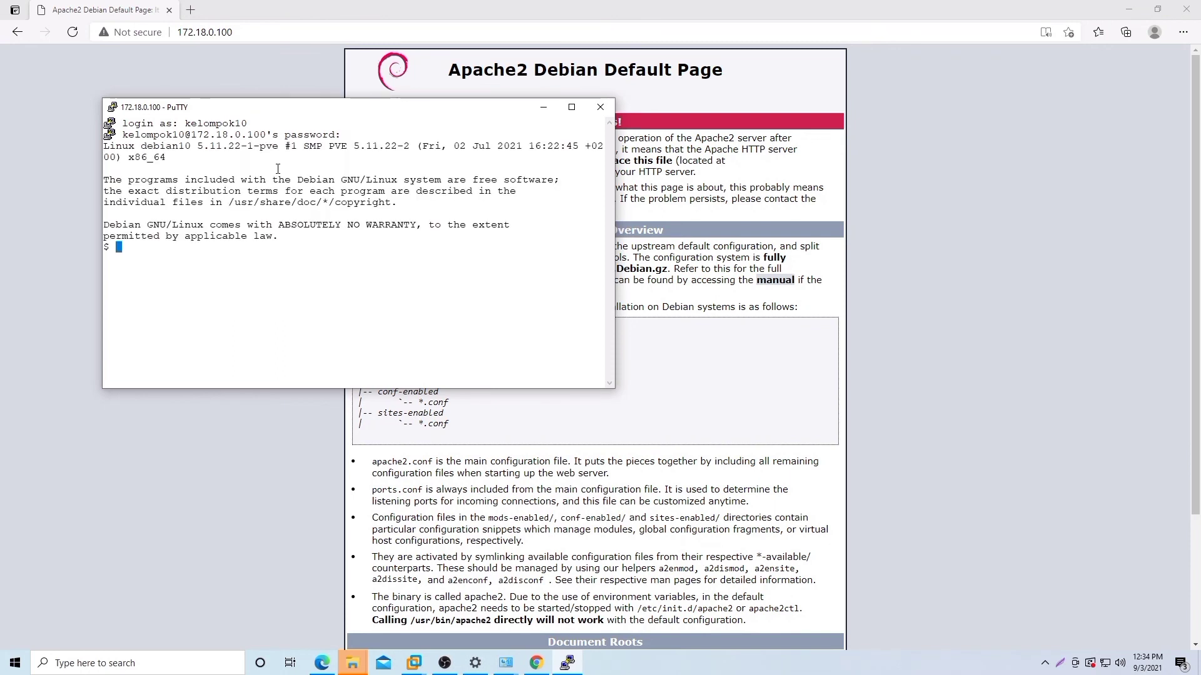